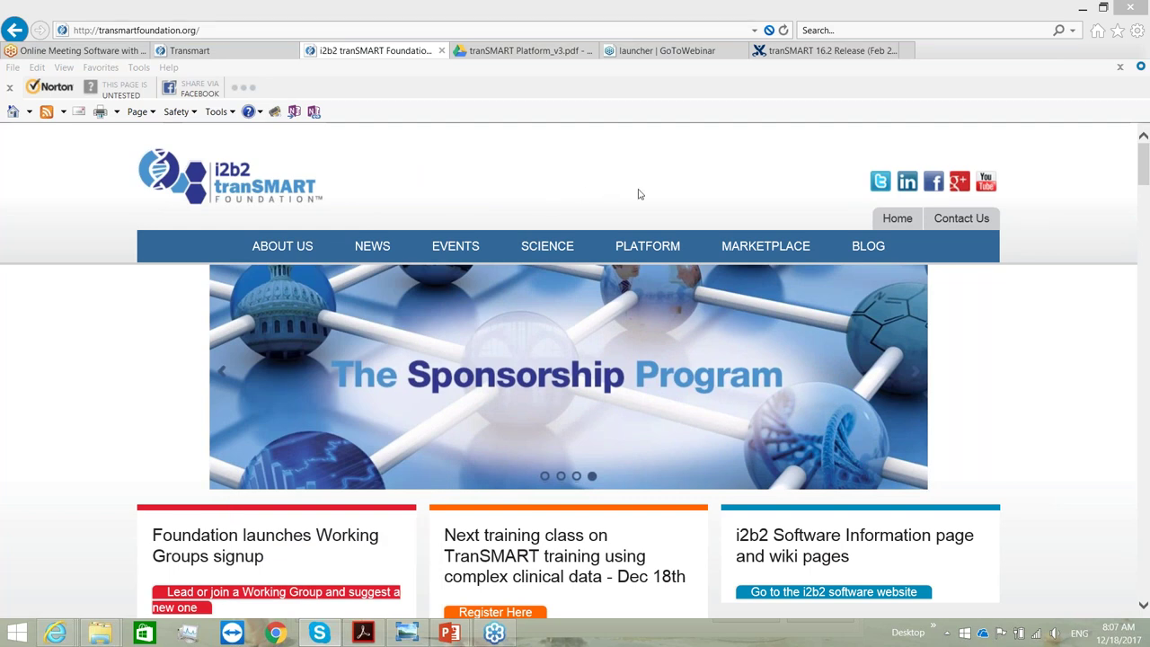
- Open the Platform v 16.2 Release page from the foundation website's Platform section, then return to the homepage
mouse_move(665, 245)
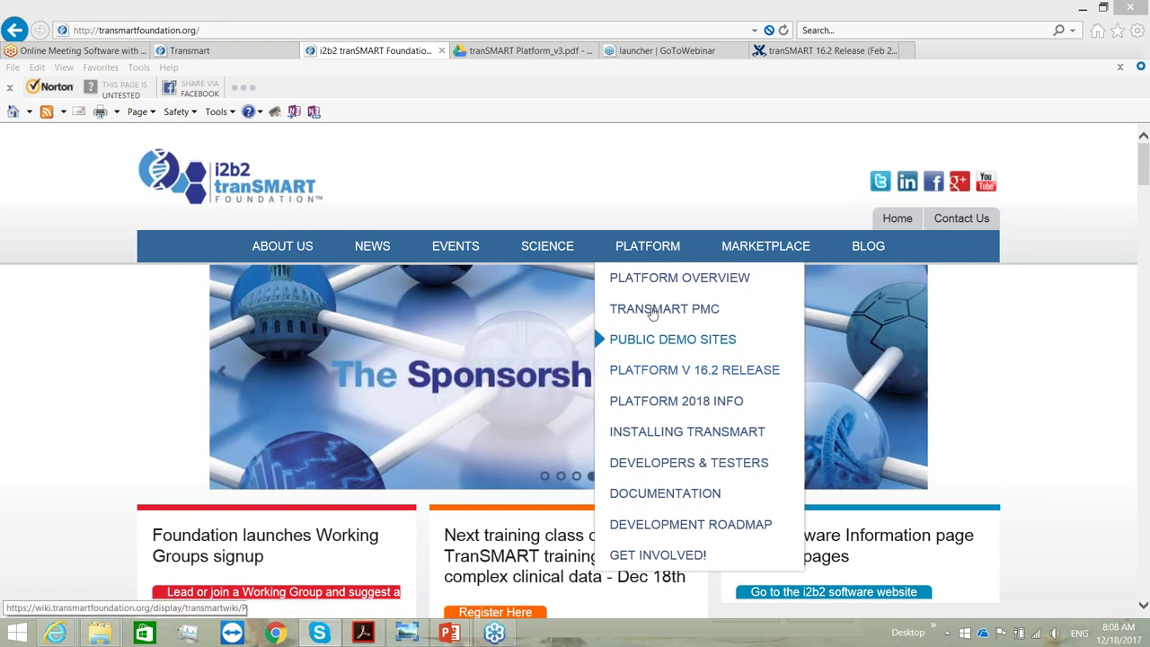
click(684, 371)
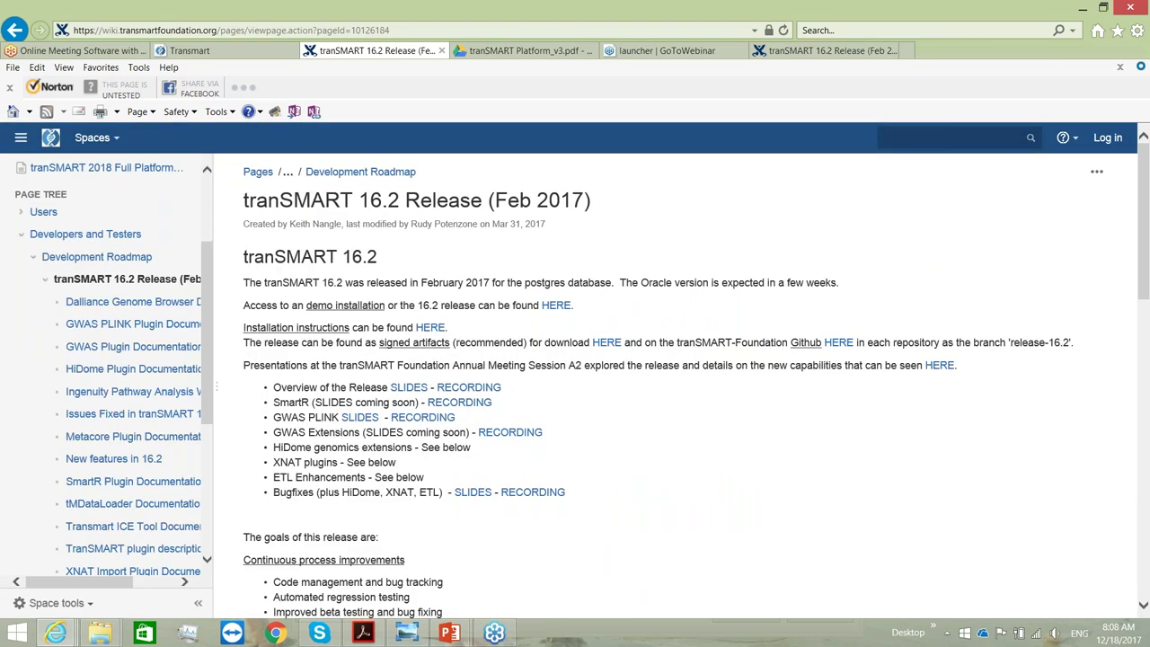
click(15, 31)
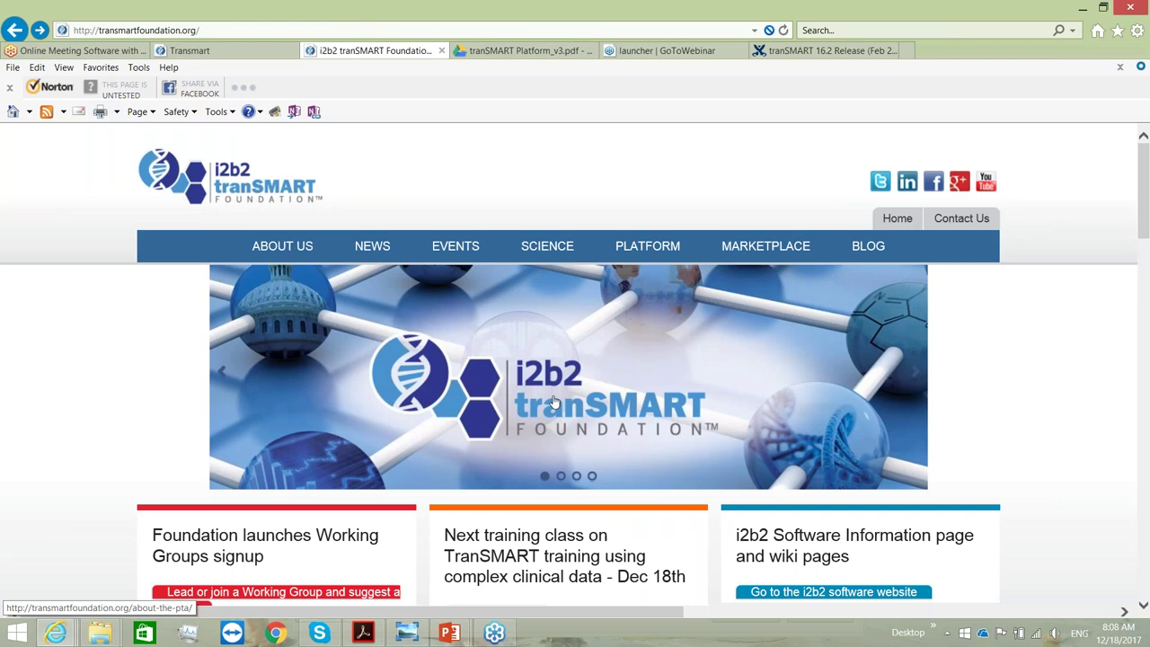
- Open the Platform Overview wiki page from the foundation website and review its Latest News section
mouse_move(631, 253)
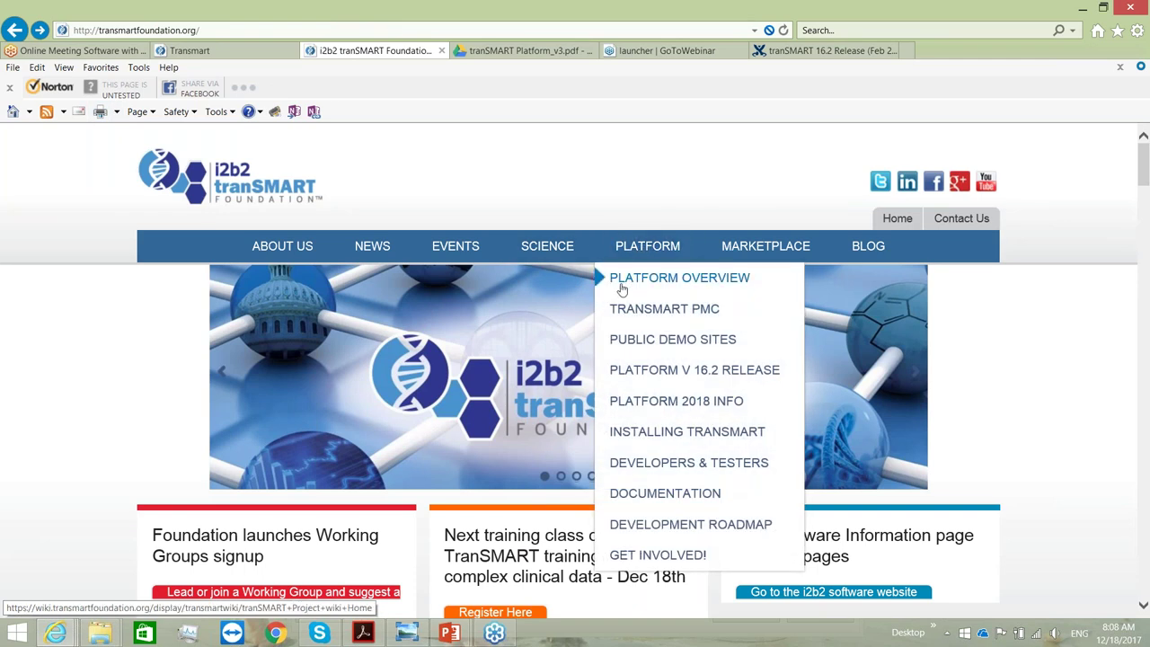
click(622, 289)
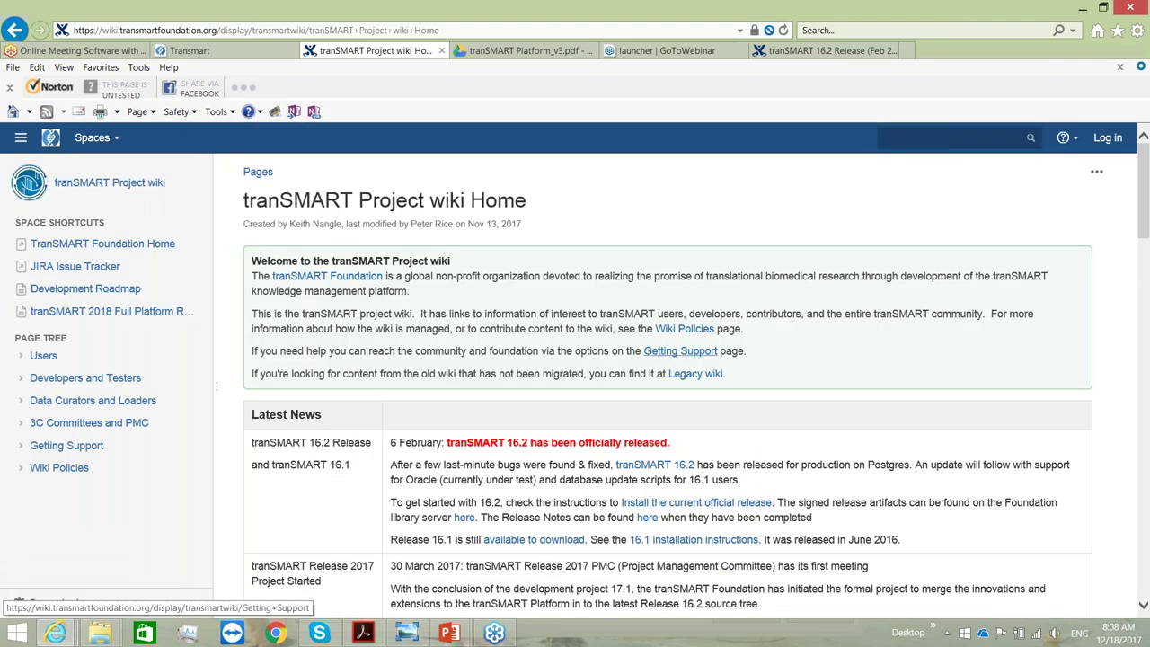
scroll(680, 350, down, 3)
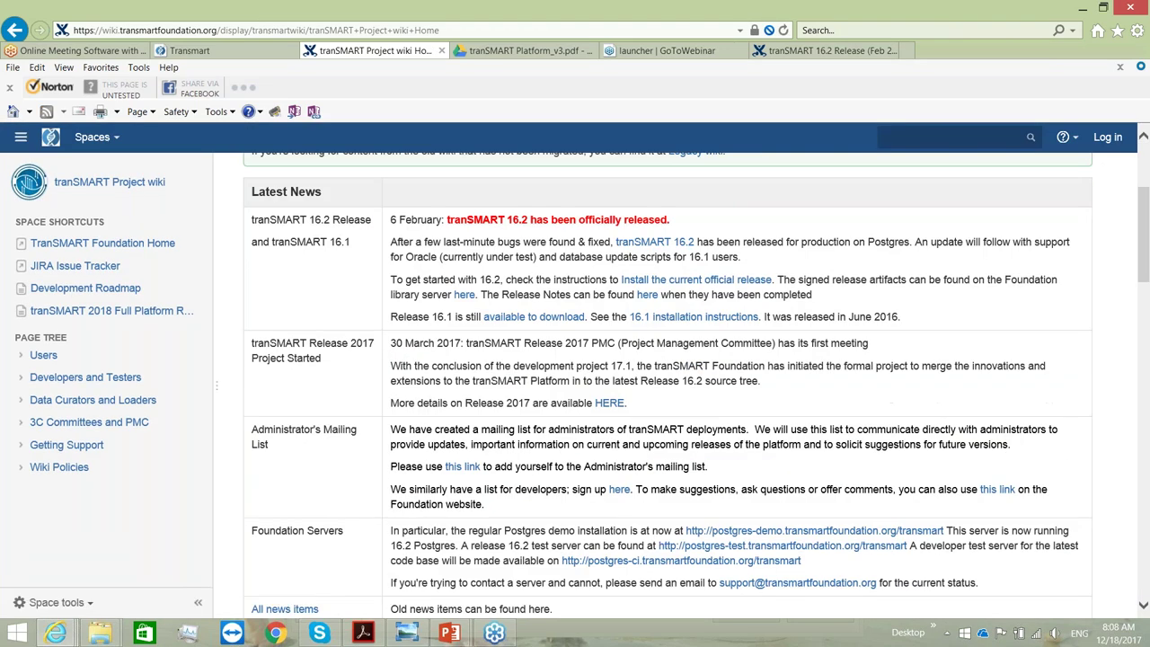
click(473, 50)
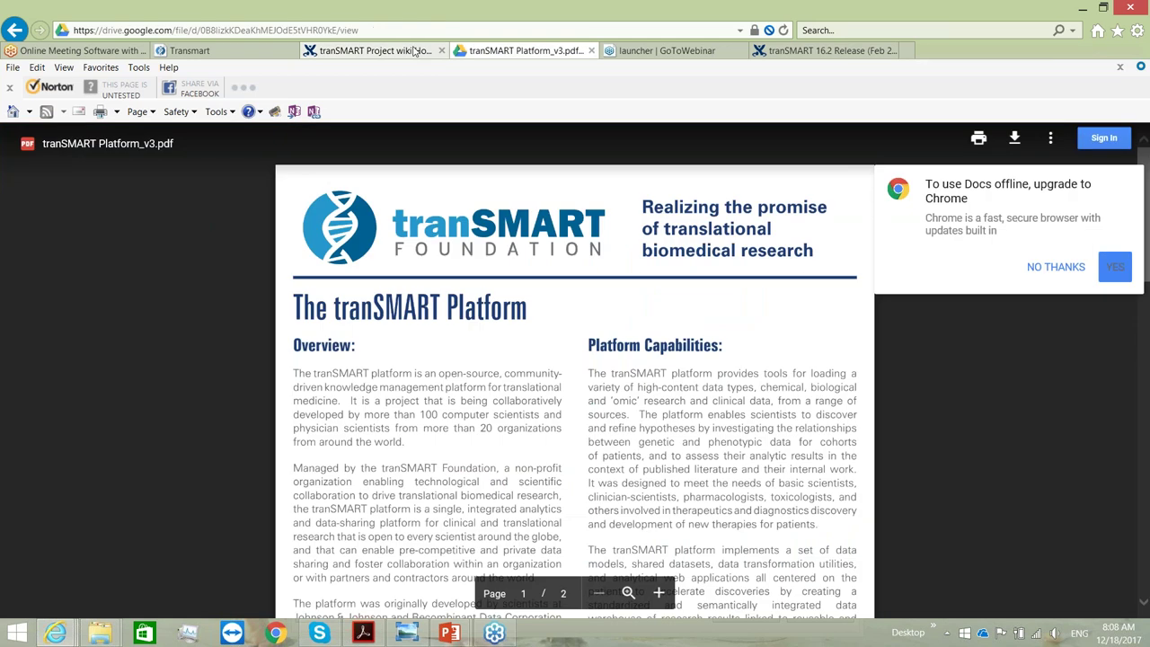
click(336, 54)
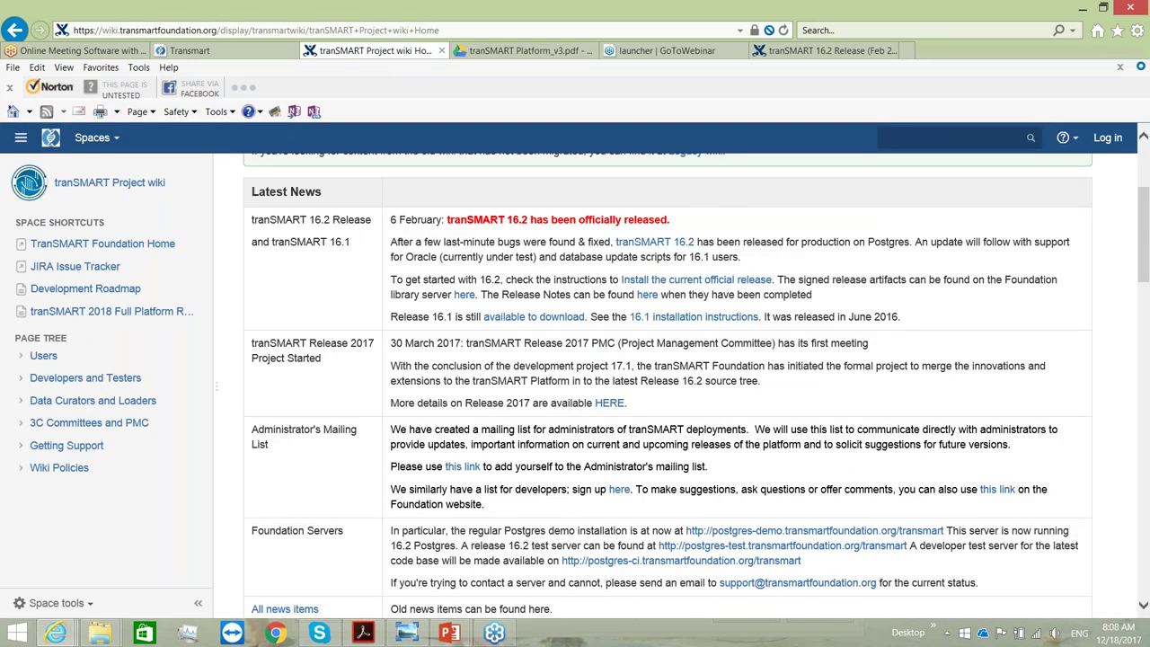
- Go back from the tranSMART 16.2 Release page to the project wiki home and read its Latest News entries
click(841, 51)
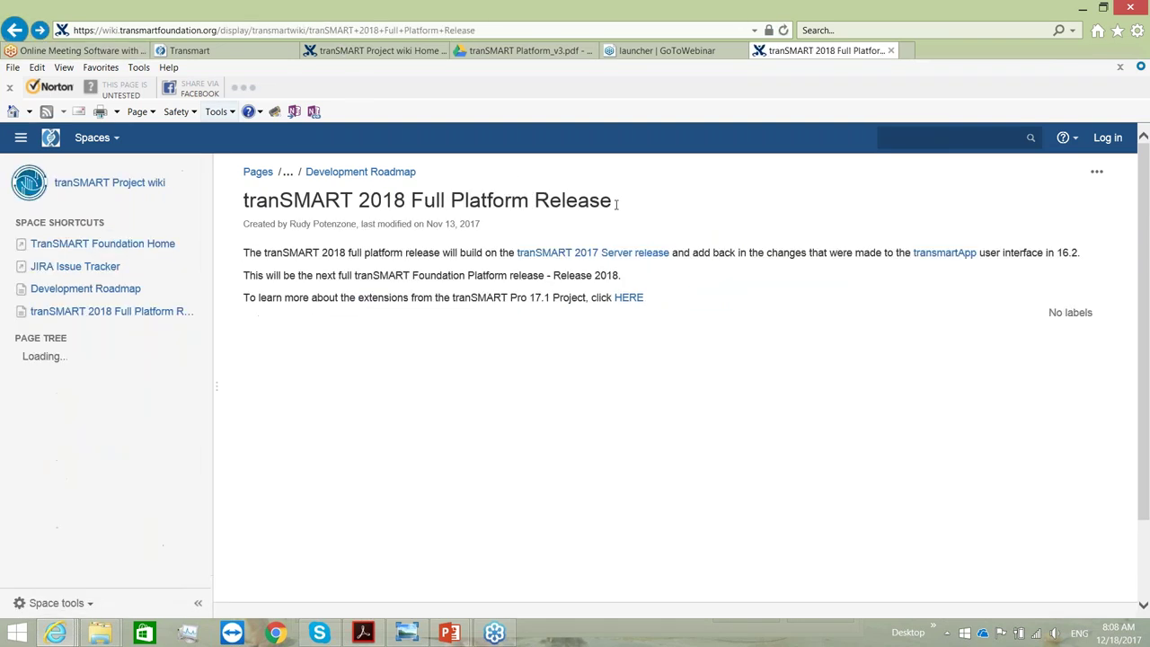
click(15, 30)
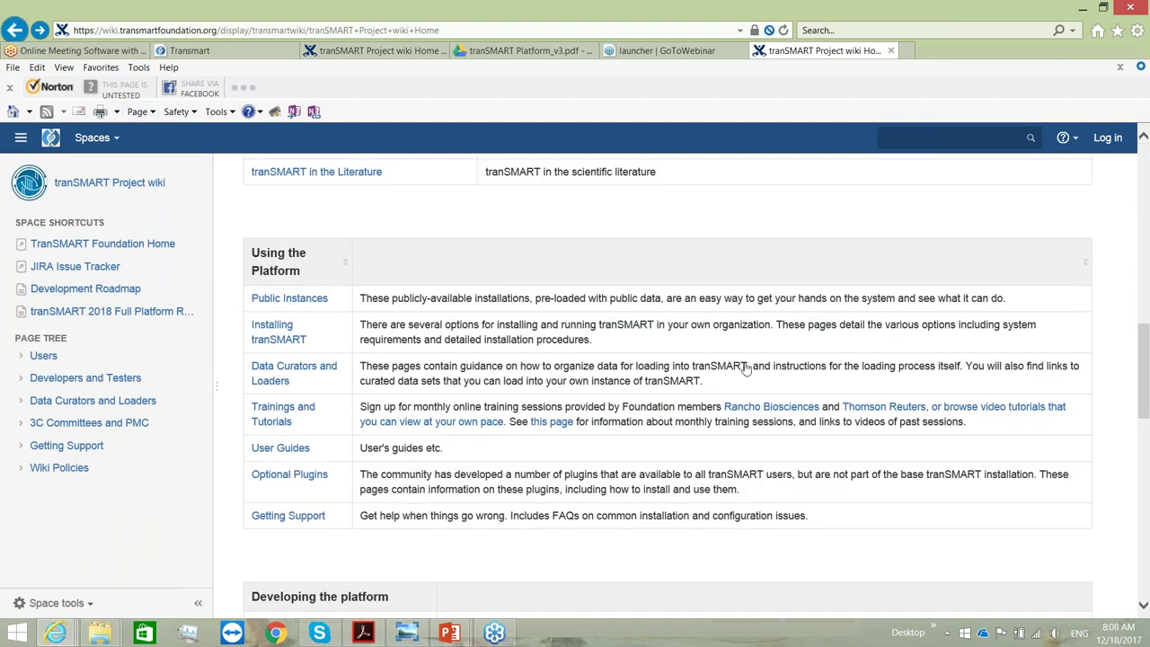
key(Home)
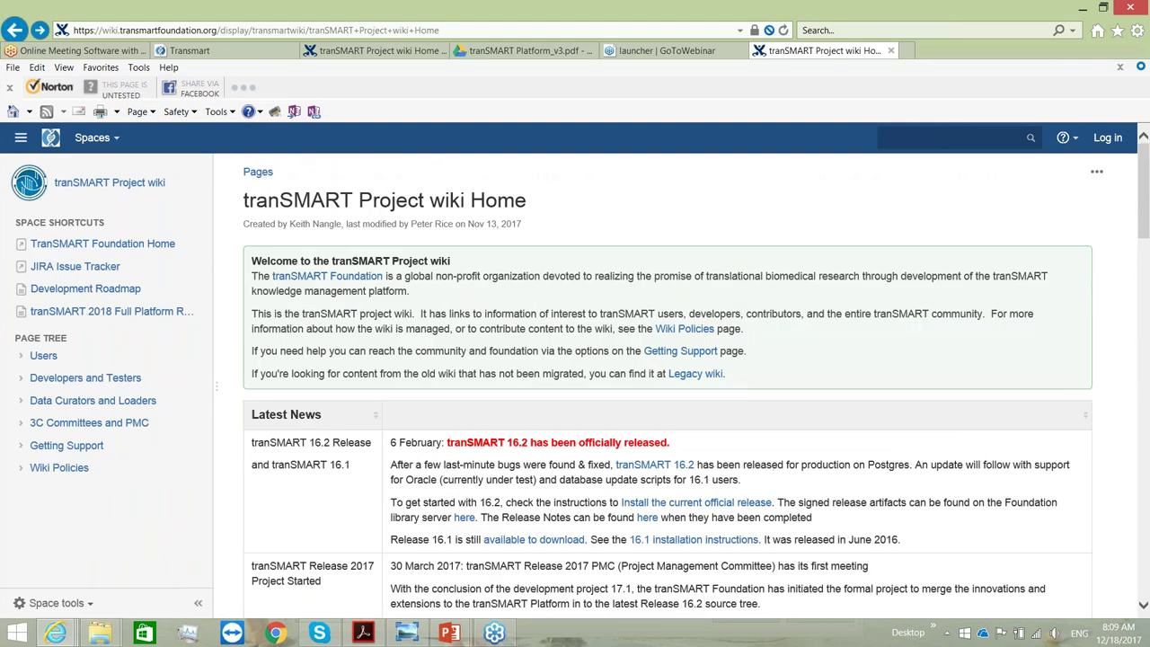
scroll(528, 347, down, 2)
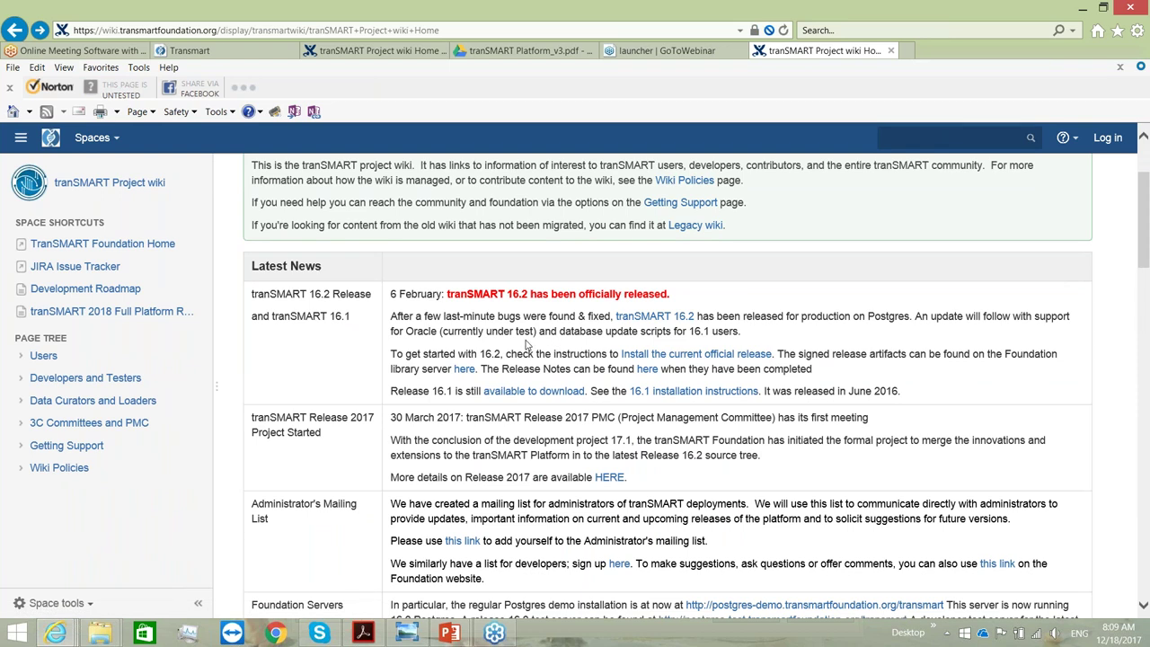
scroll(528, 346, down, 1)
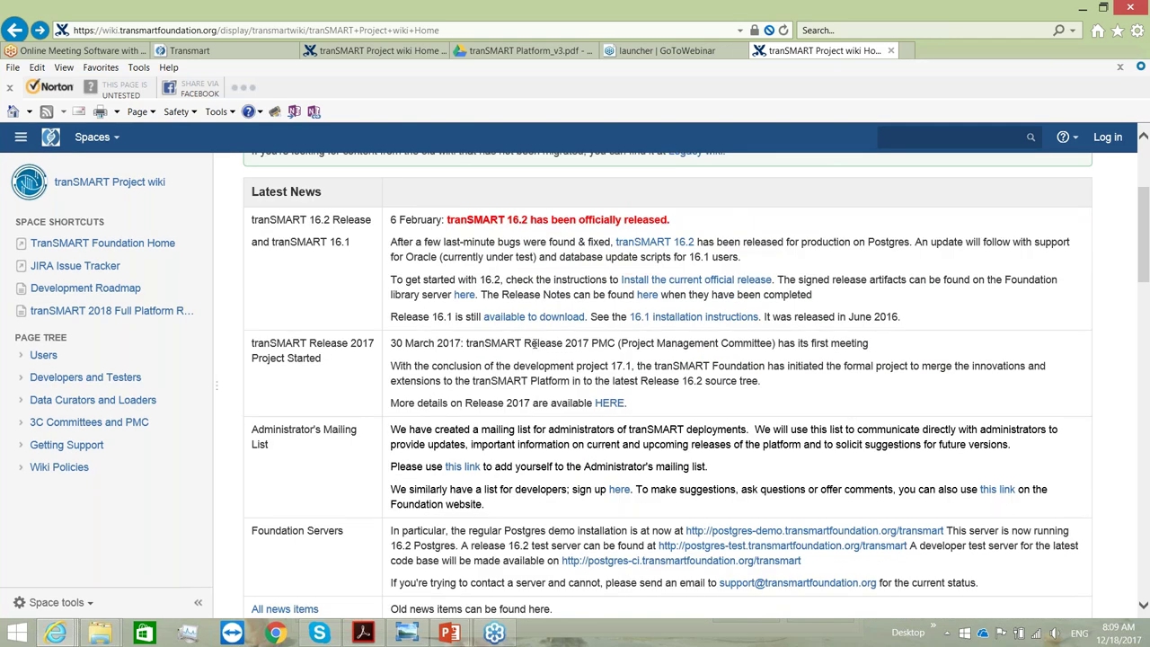
click(109, 181)
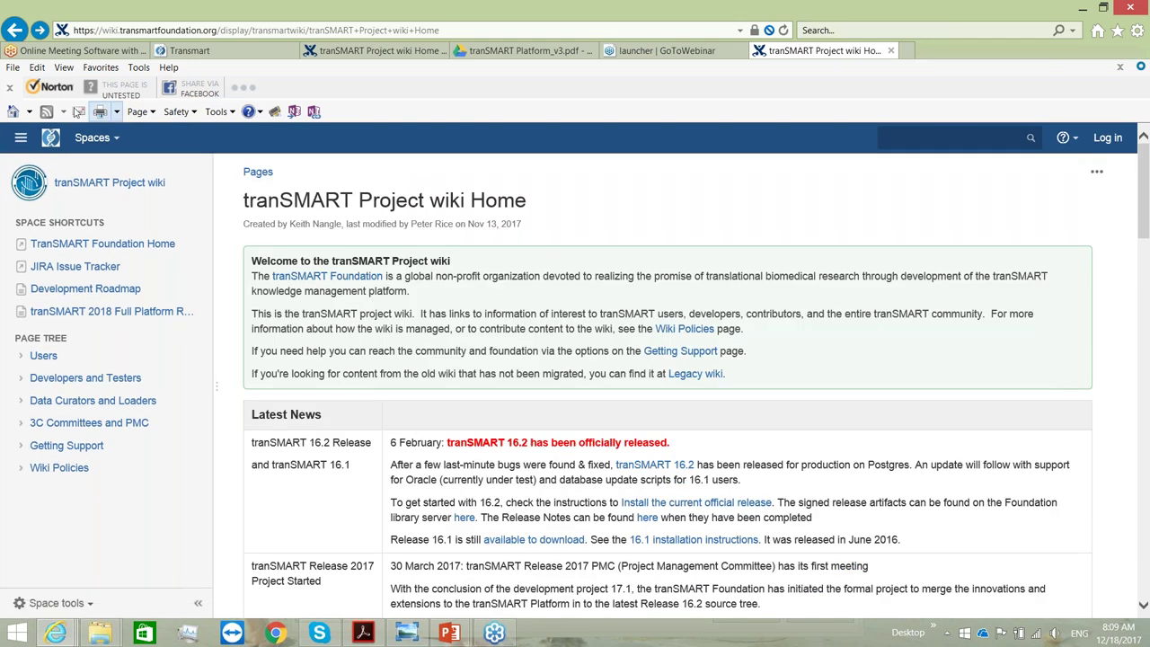
- Open the foundation's Public Demo Sites page and launch the v16.2 Postgres demo server from its list
click(16, 30)
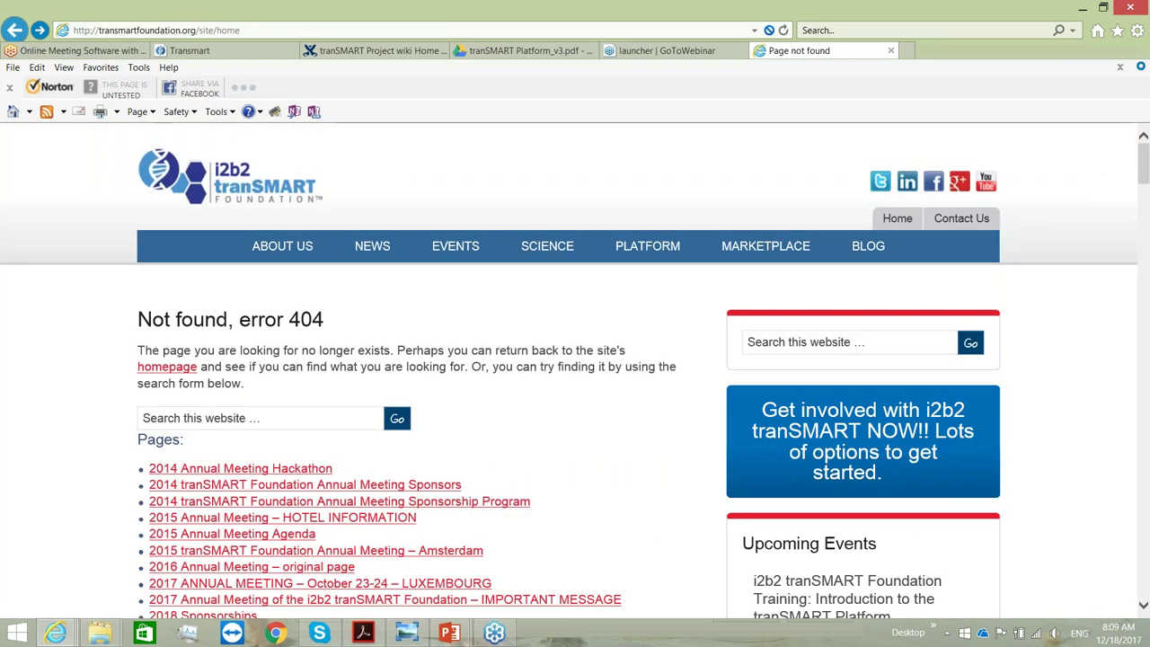
mouse_move(656, 249)
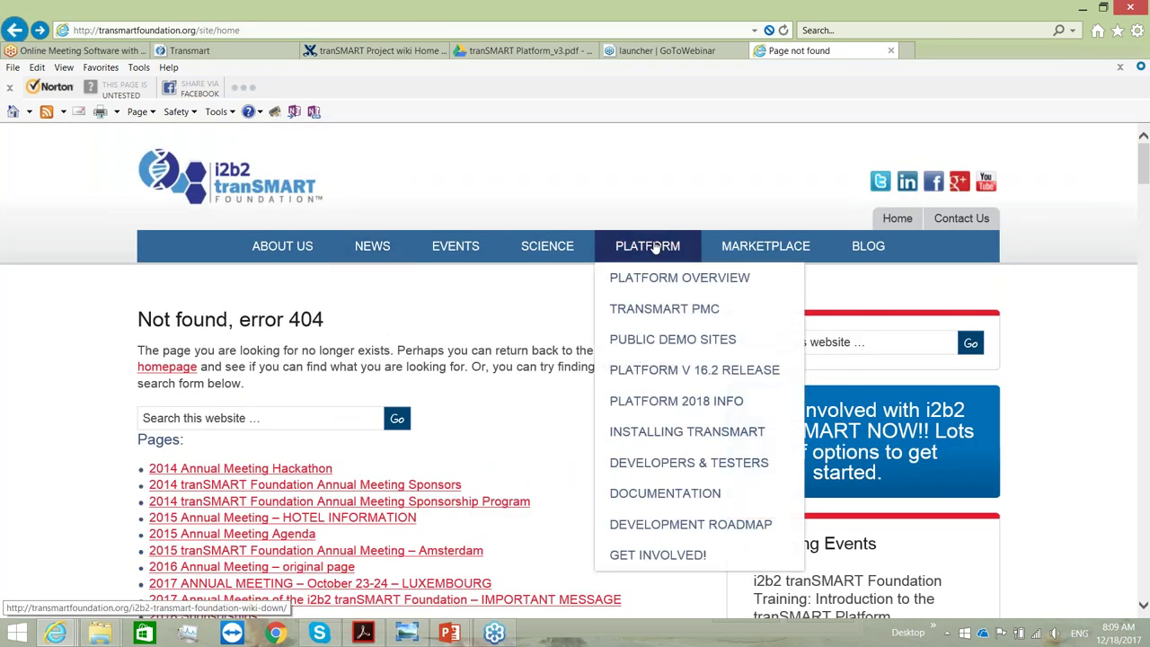
click(620, 339)
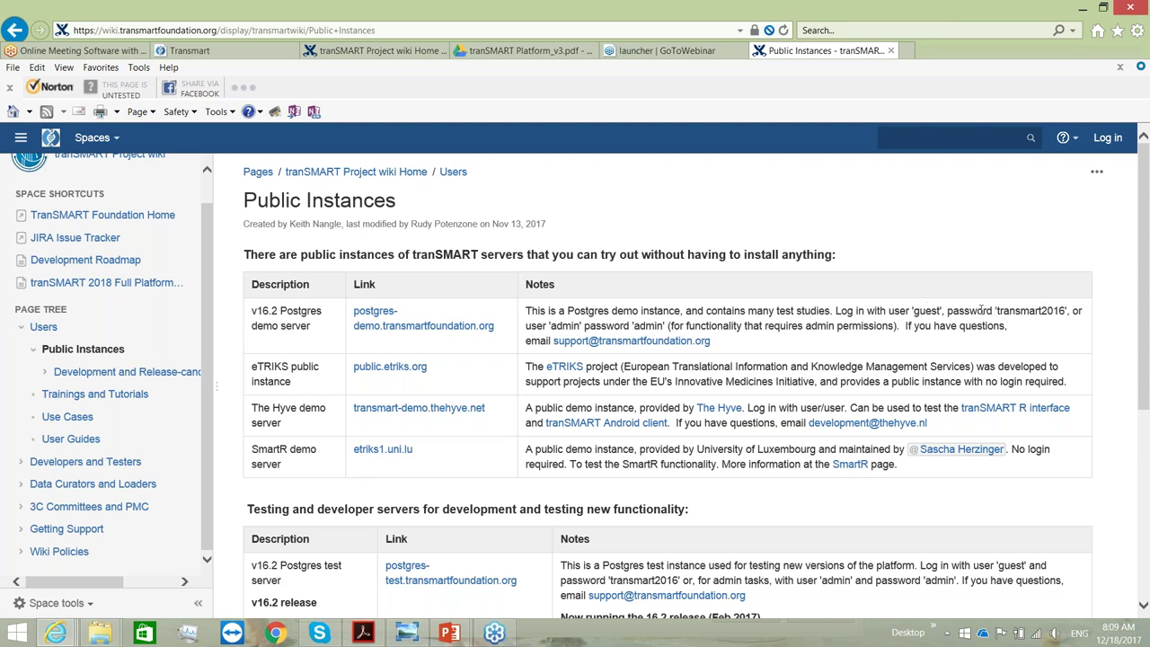
click(419, 327)
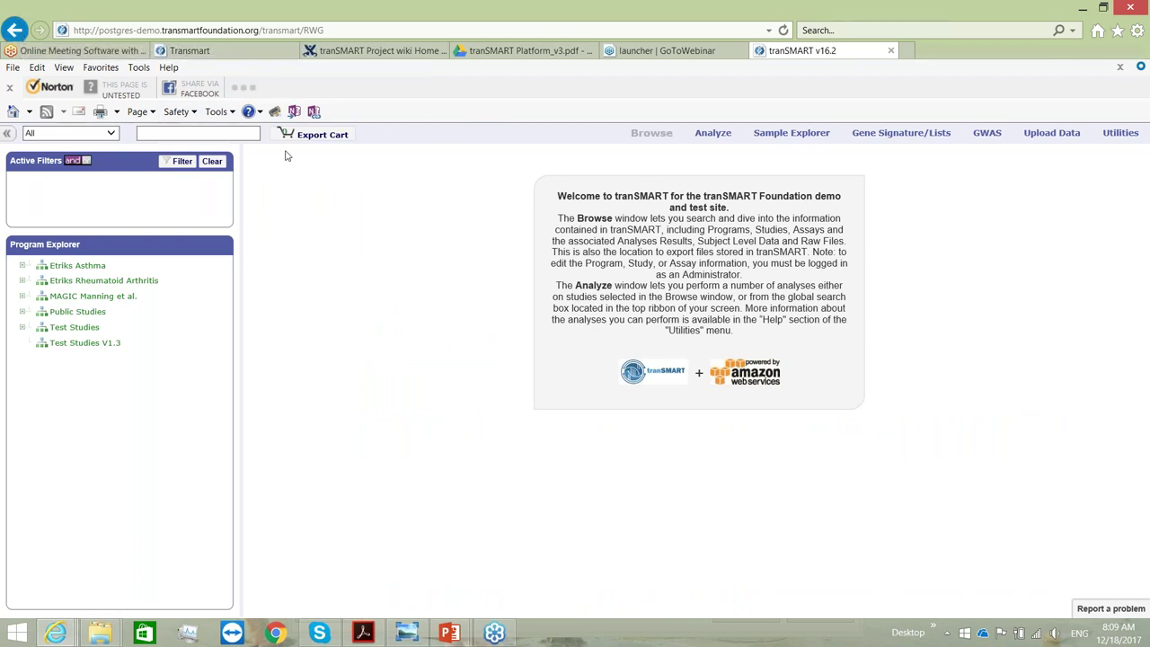
- Log in to the tranSMART server at rbsapp.net with the username admin and the account password
click(184, 51)
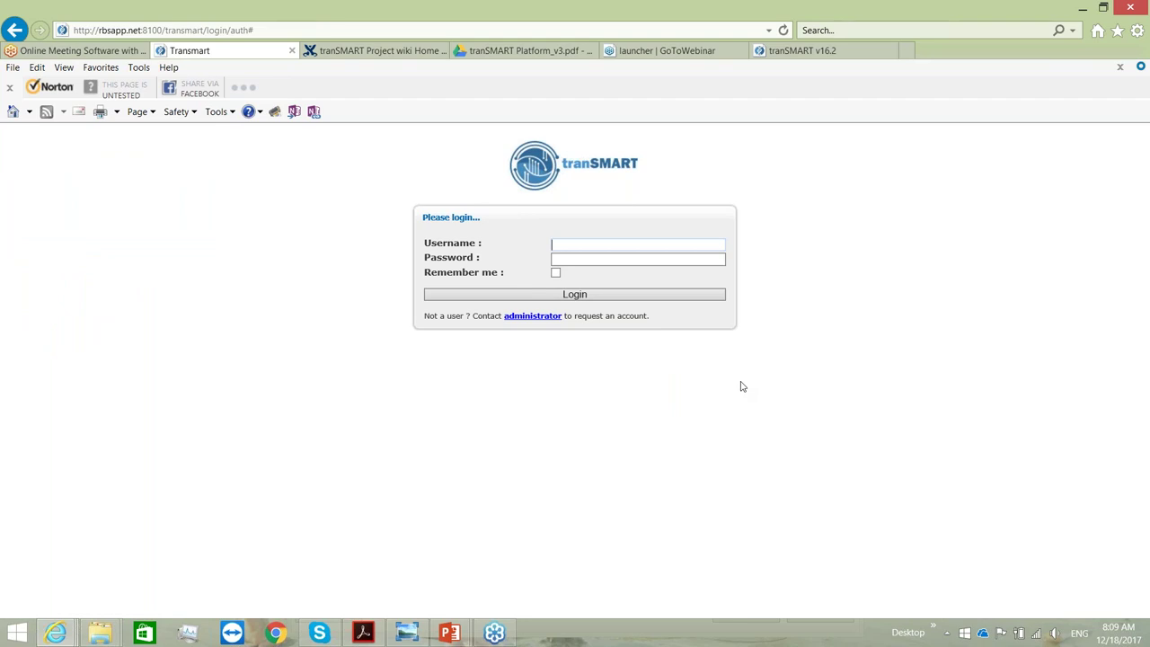
click(618, 241)
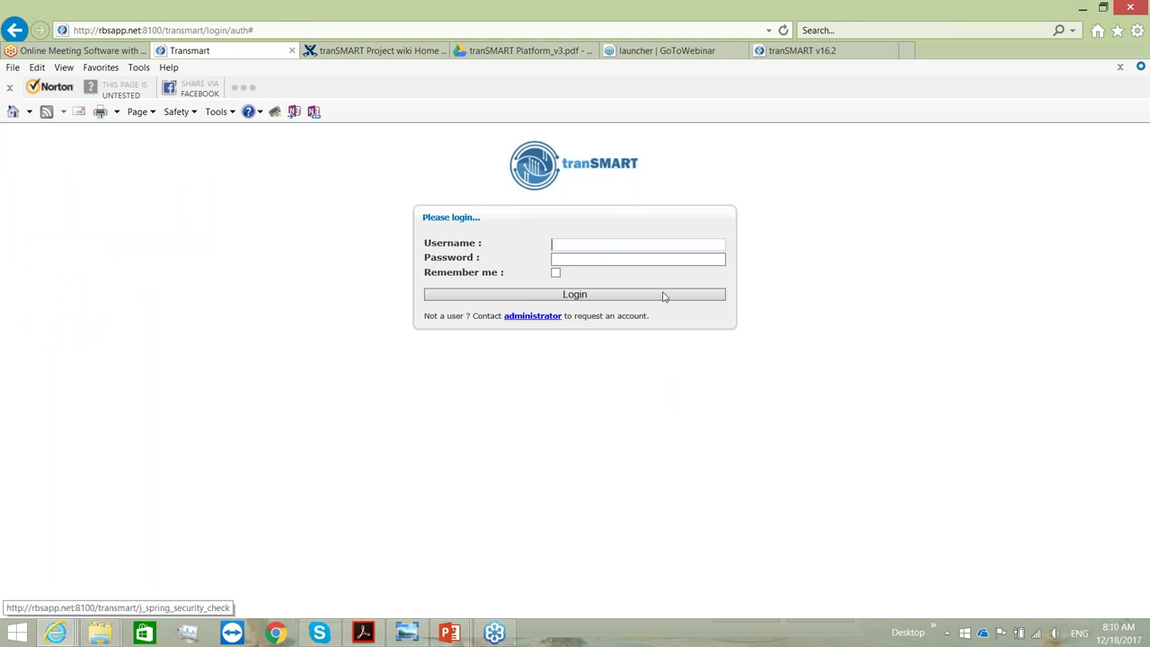
click(653, 244)
click(595, 260)
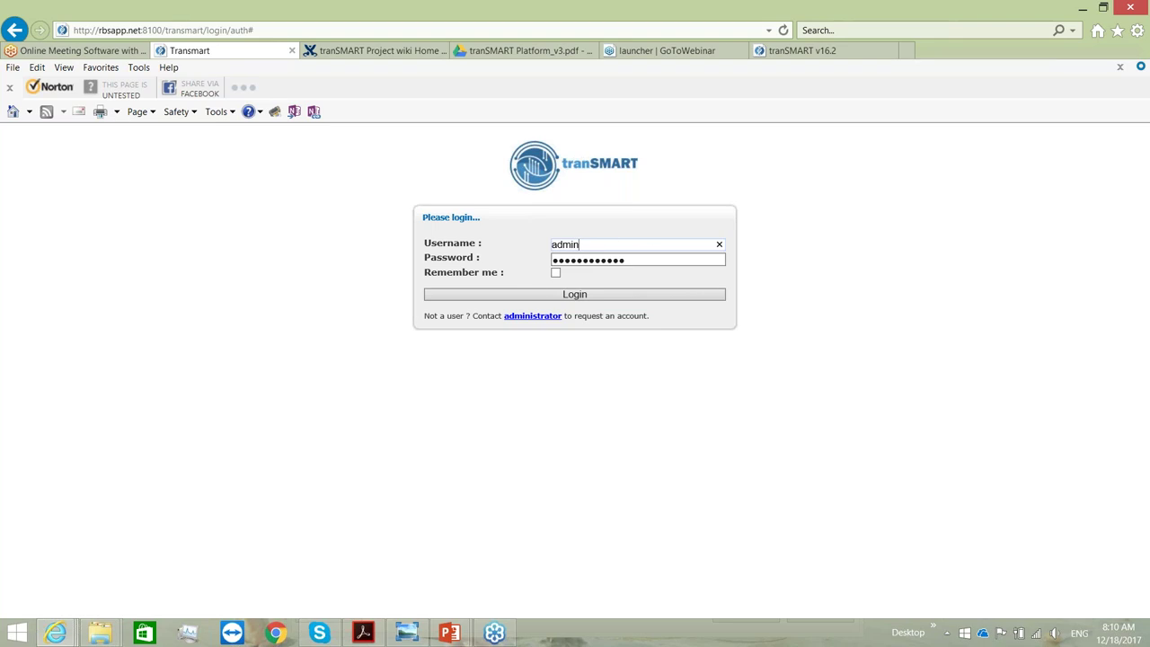
click(641, 303)
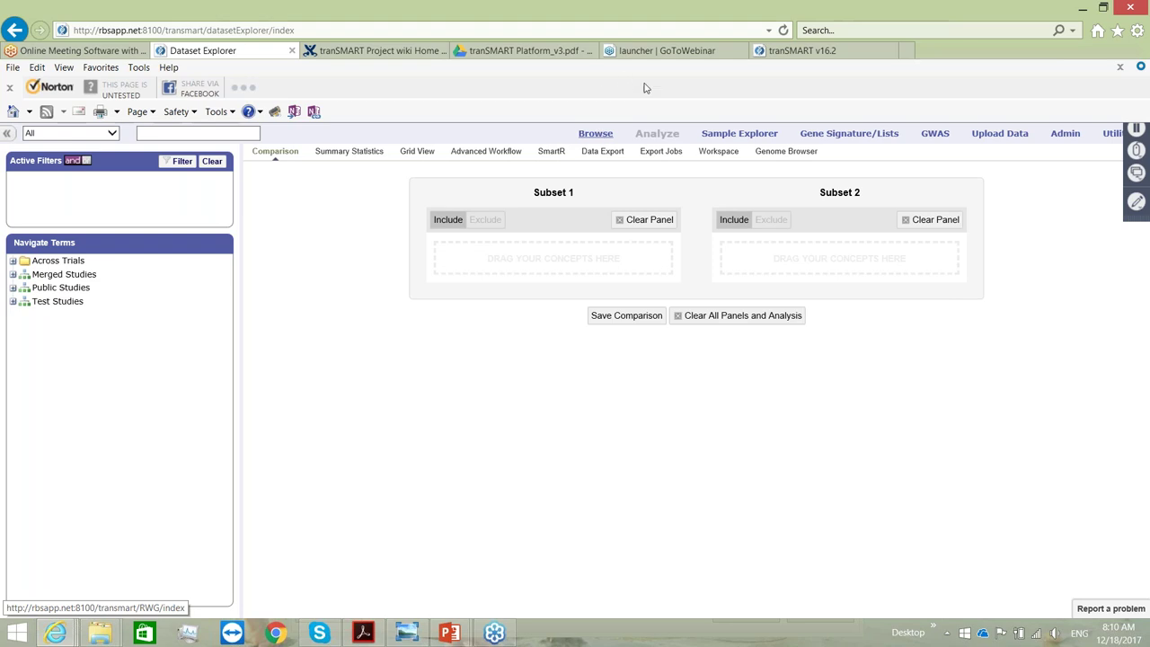
- Return to the open tranSMART v16.2 page of the Postgres demo server
click(383, 54)
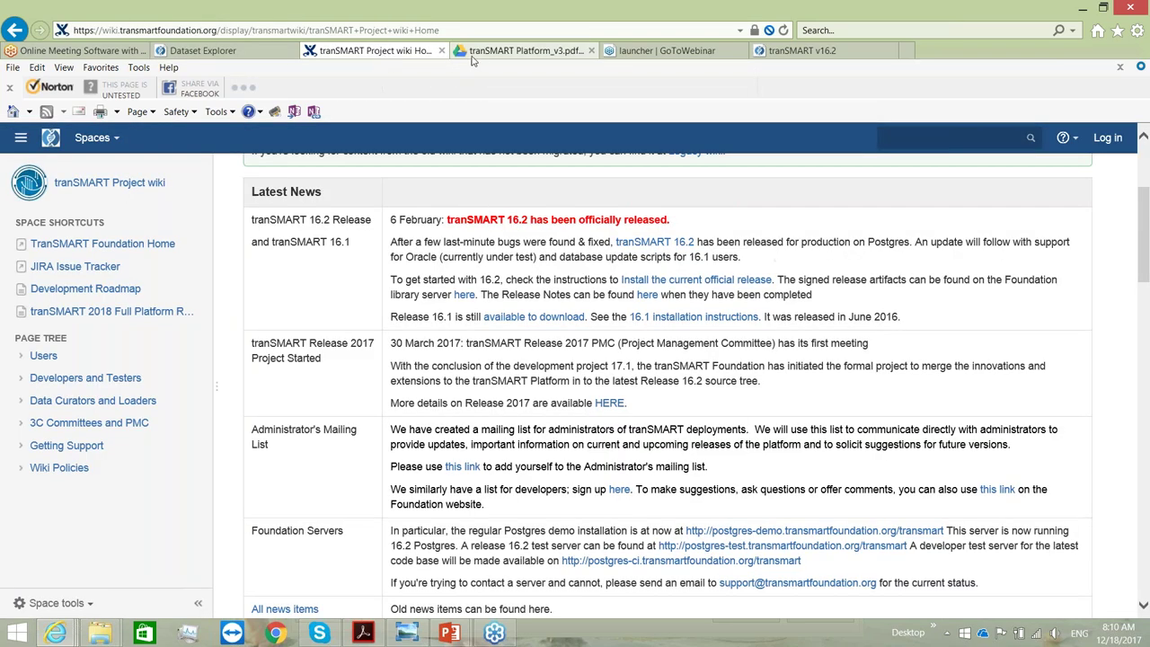
click(521, 51)
click(800, 52)
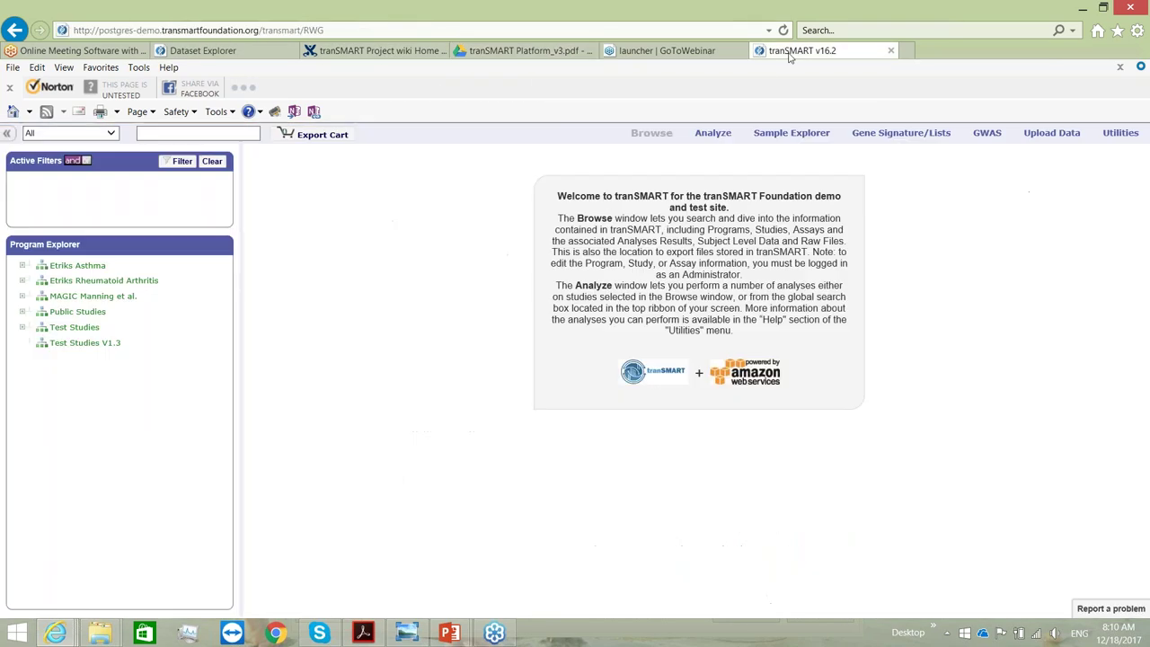
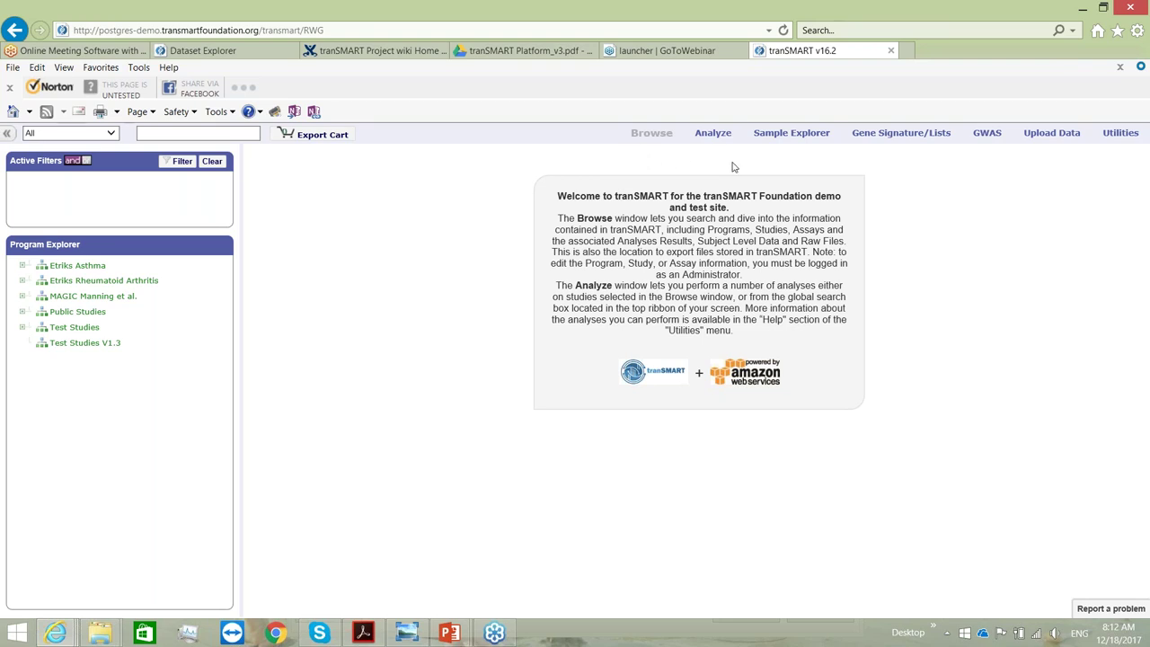
- Examine the demo server's Analyze, Sample Explorer, Gene Signature/Lists, GWAS and Upload Data sections and its Utilities options
click(717, 139)
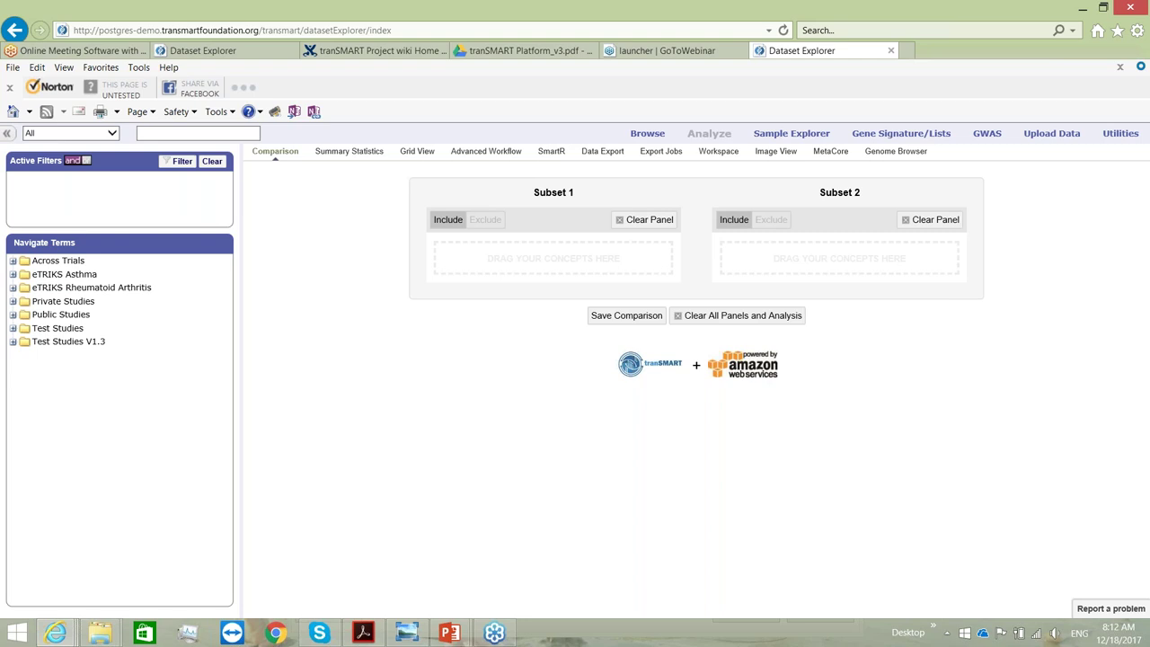
click(779, 138)
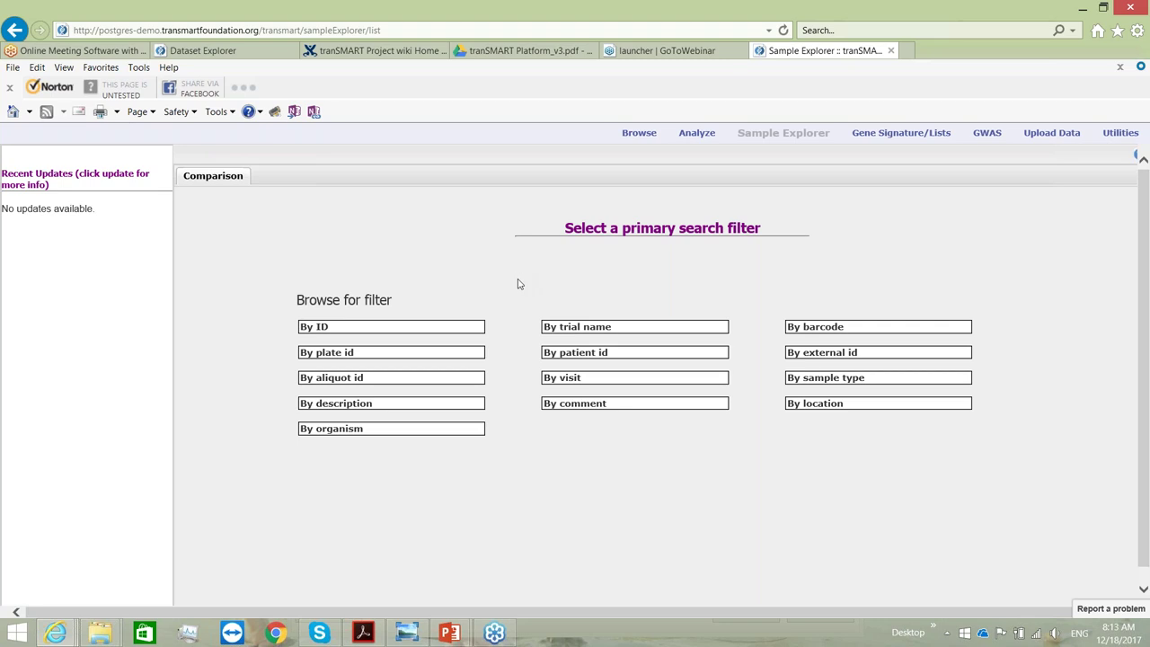
click(903, 133)
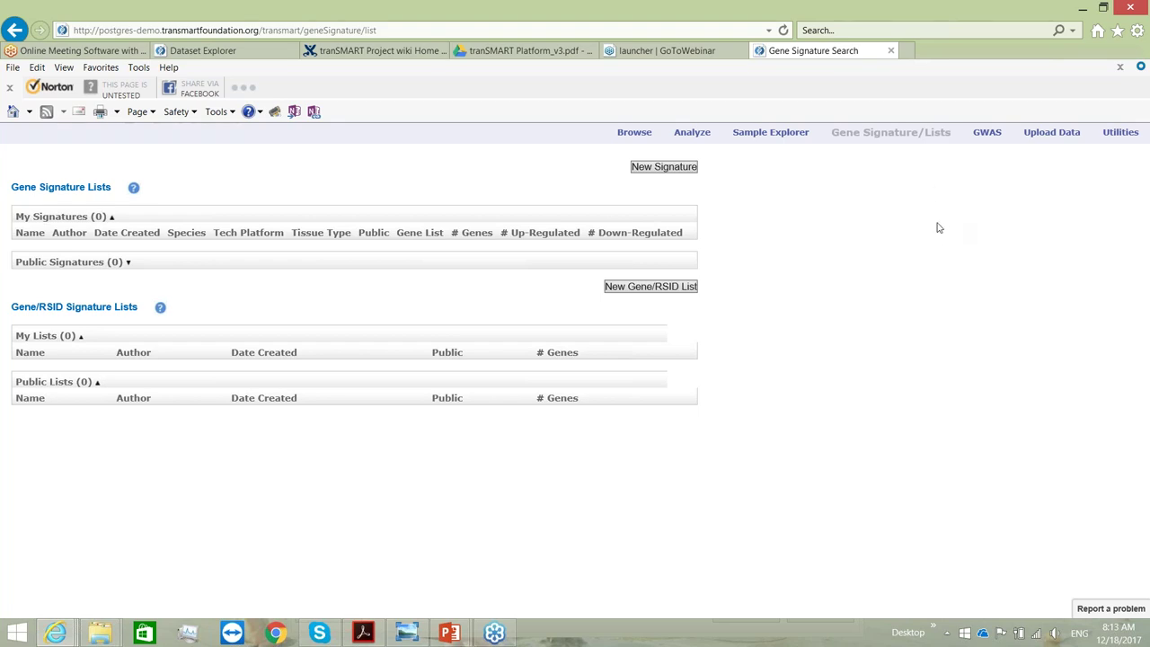
click(988, 135)
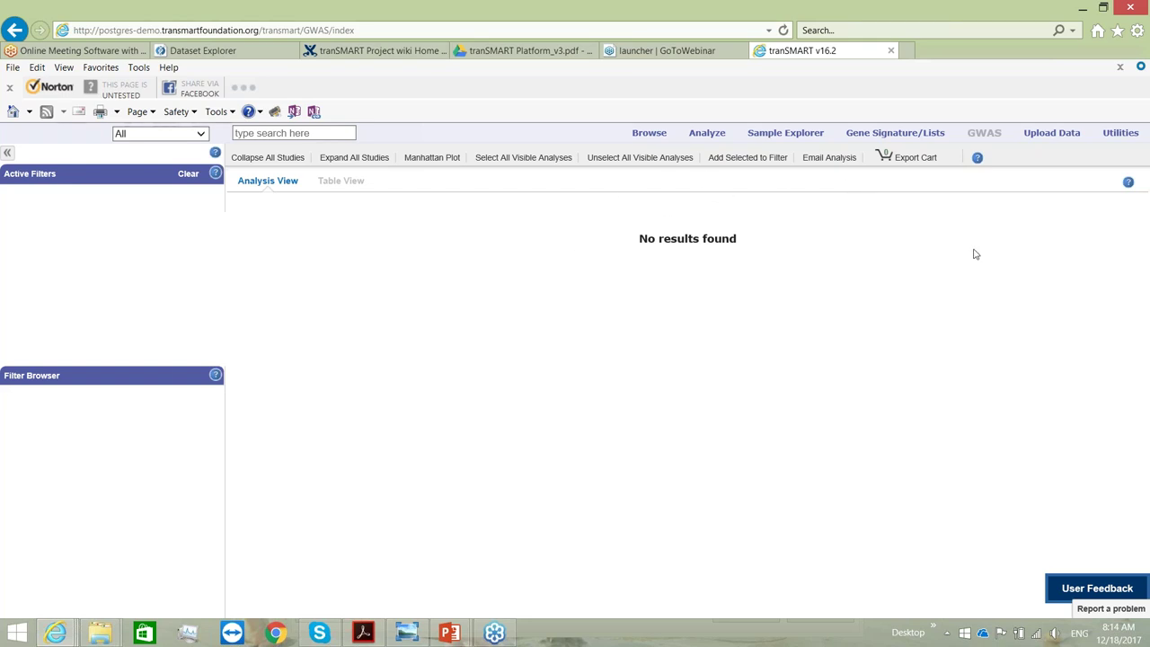
click(1048, 133)
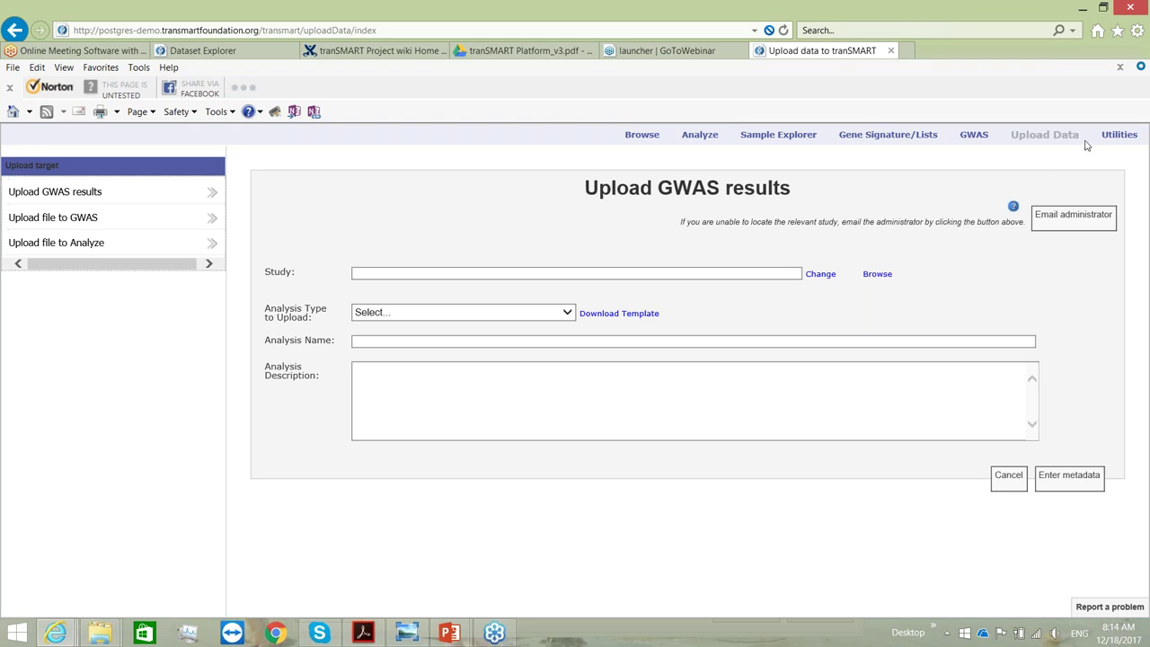
click(1111, 141)
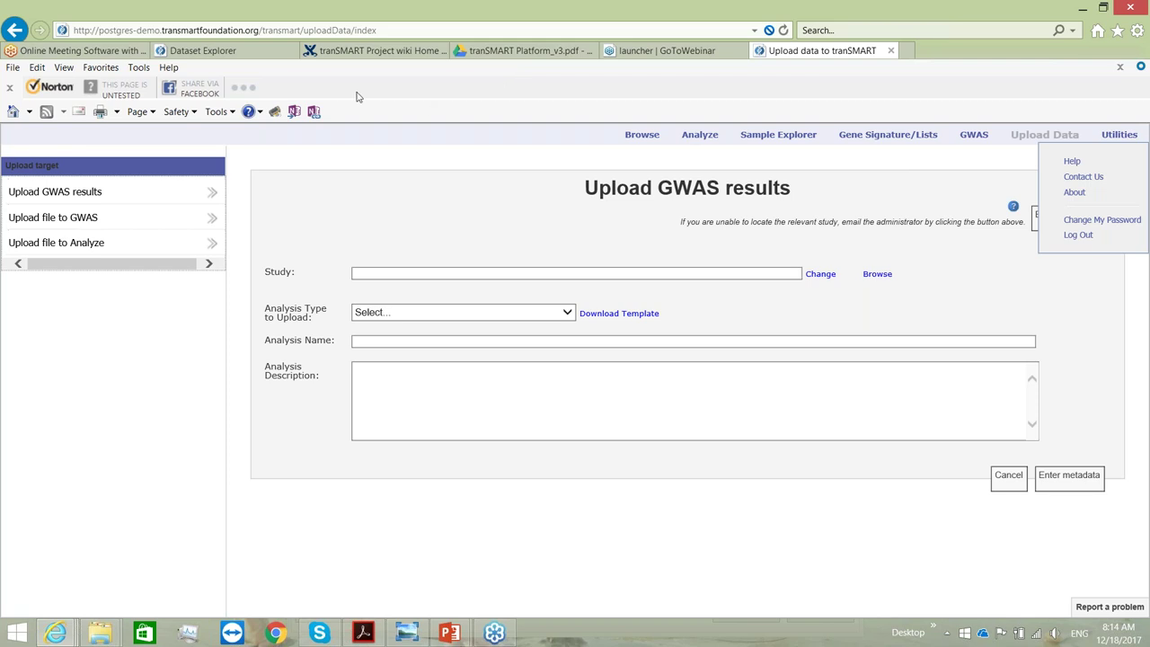
- Open the Browse section on the rbsapp.net server and expand the Program Therapeutic Domain category in its filters
click(222, 56)
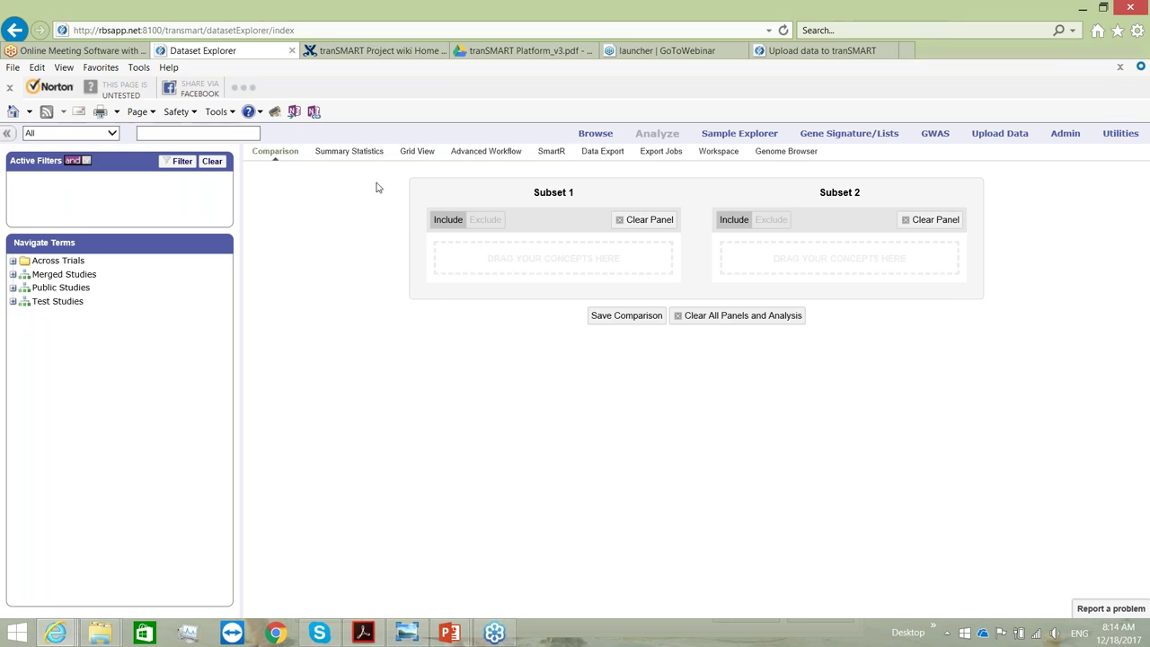
click(593, 134)
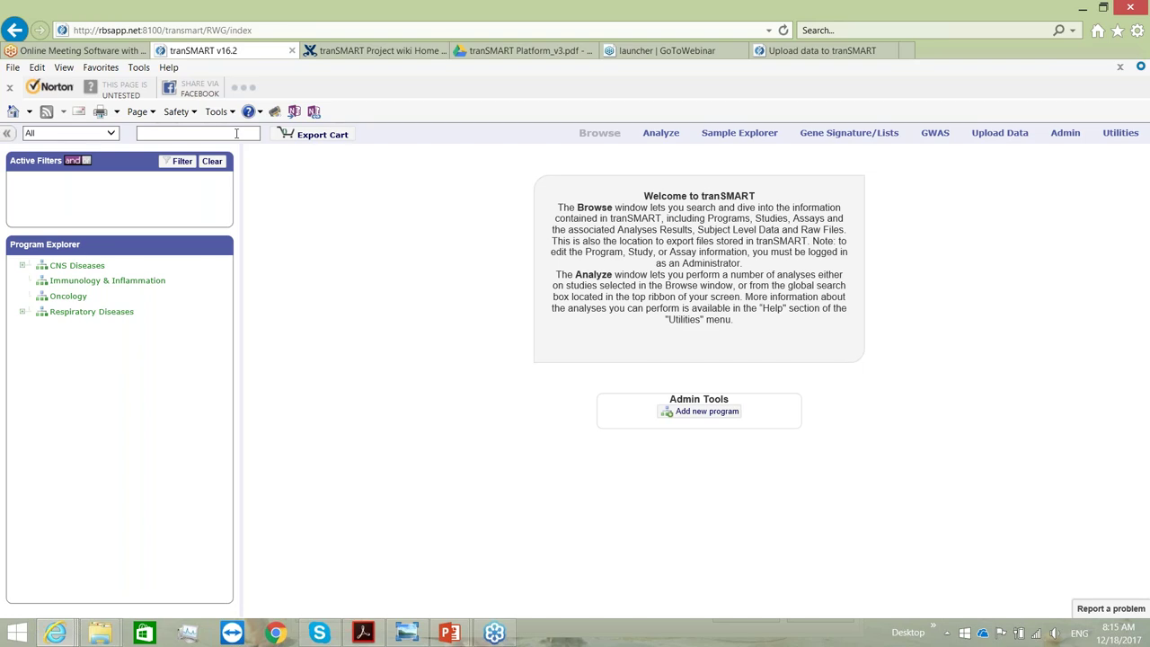
click(176, 167)
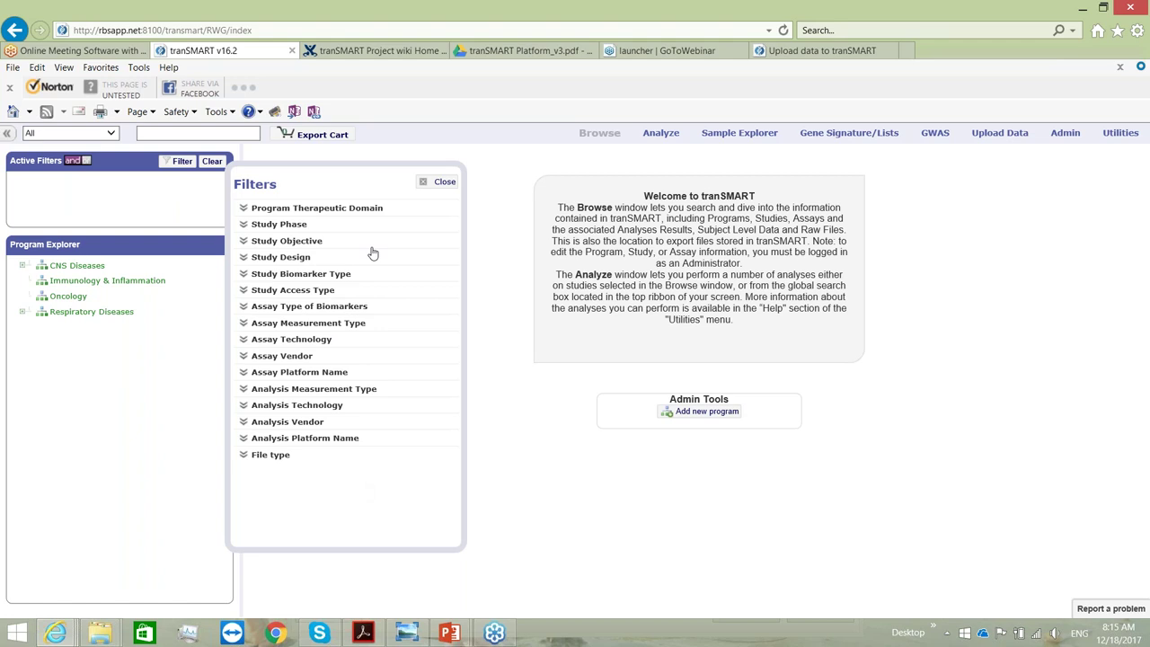
click(246, 212)
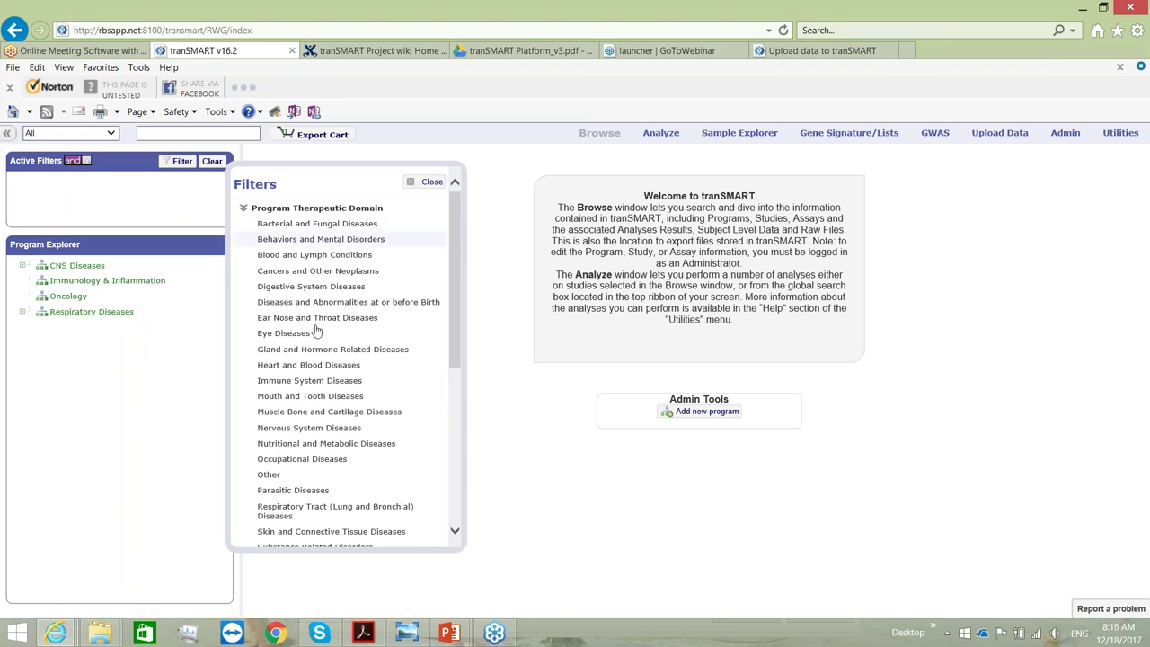
- Filter the programs by Respiratory Tract (Lung and Bronchial) Diseases and expand the Respiratory Diseases program to show its study
click(284, 511)
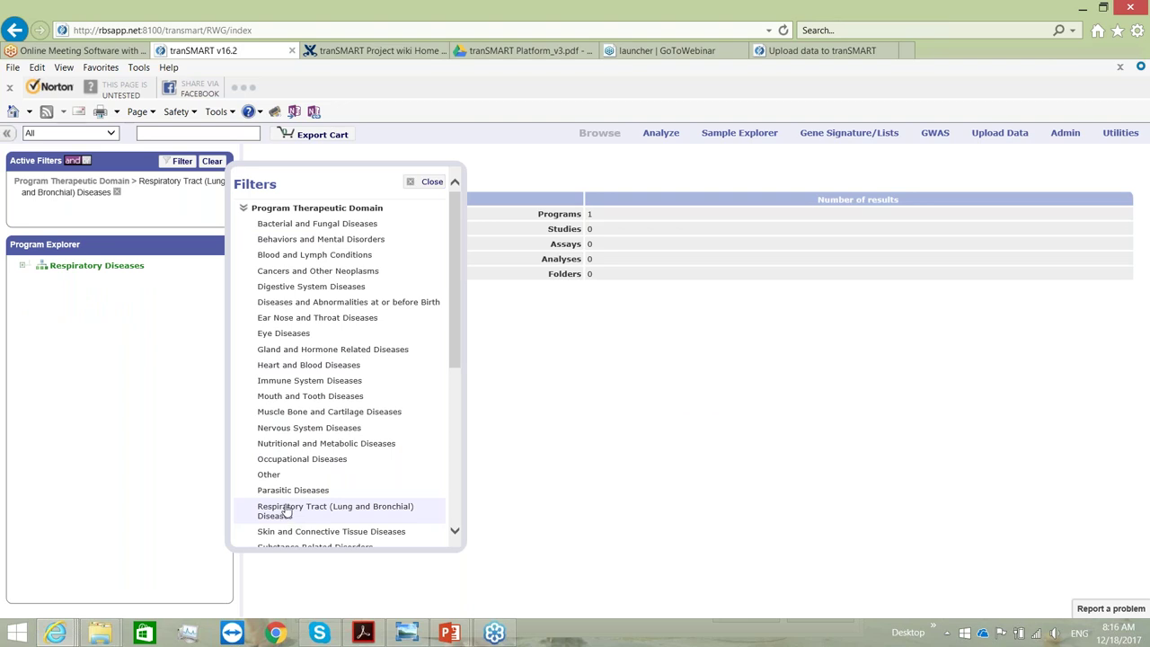
click(23, 266)
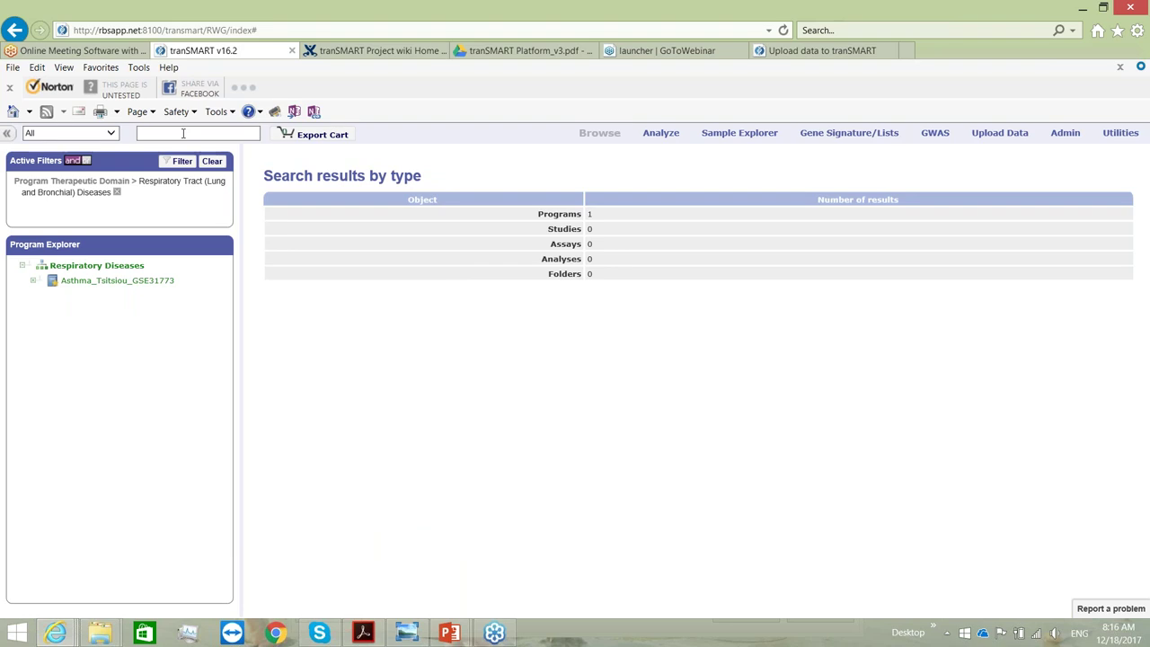
click(183, 133)
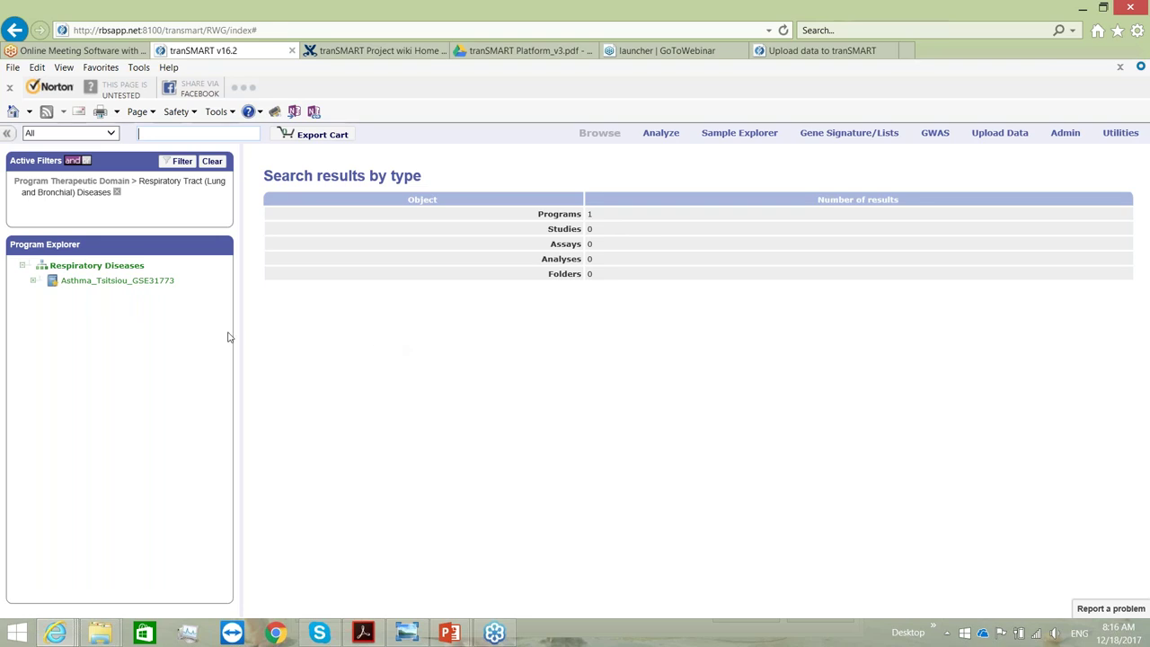
- Open the asthma study GSE31773 and review its description, associated tags, analyses and folders
click(110, 283)
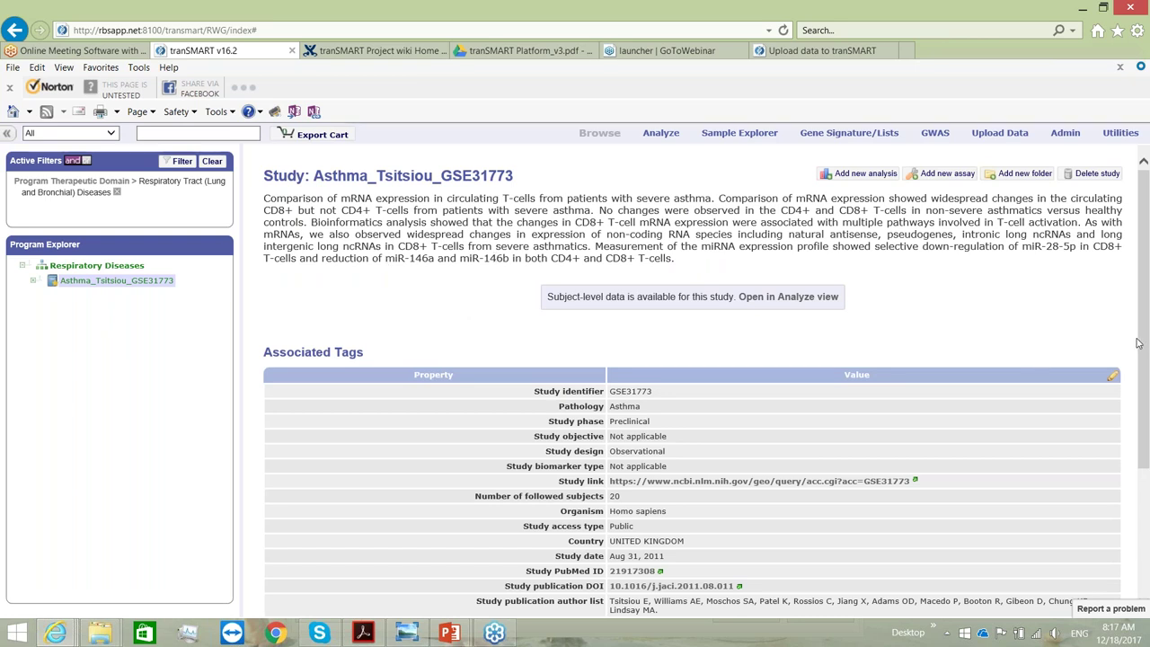
drag(1146, 337, 1120, 456)
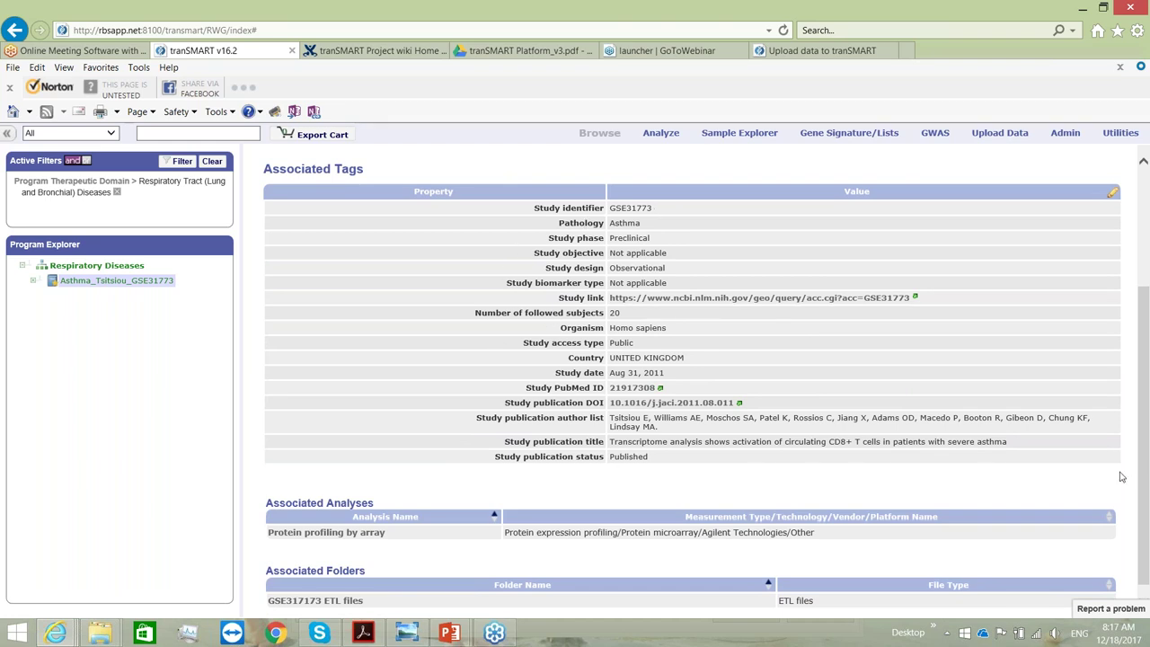
drag(1145, 470, 1141, 508)
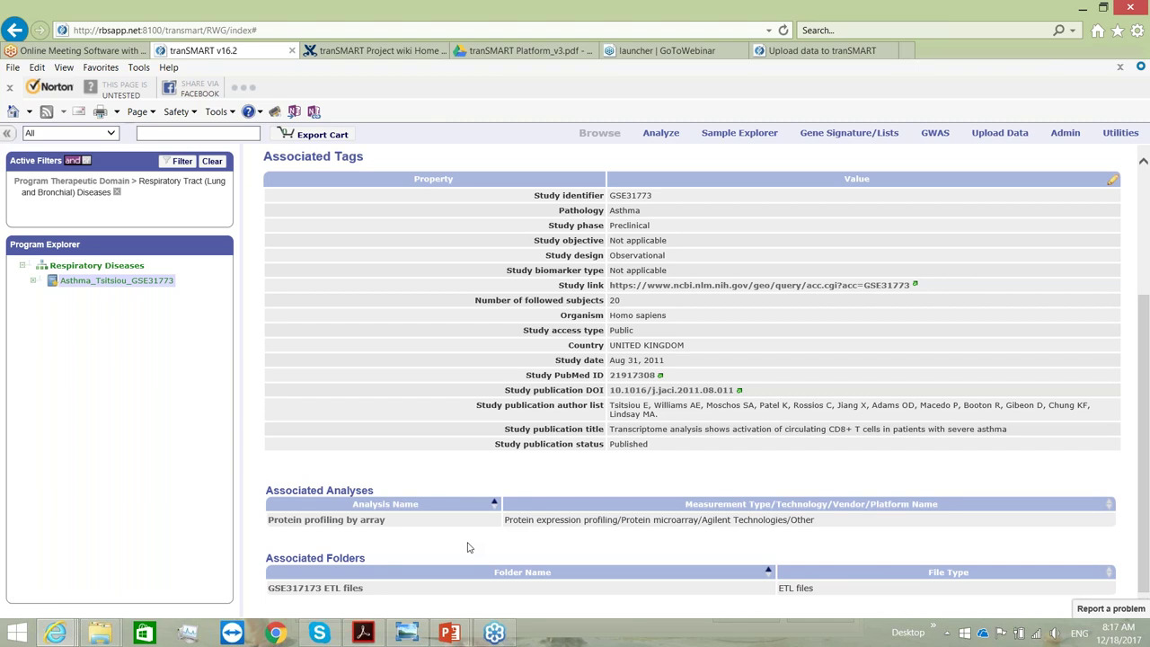
scroll(467, 547, up, 3)
scroll(467, 548, down, 3)
scroll(656, 410, up, 3)
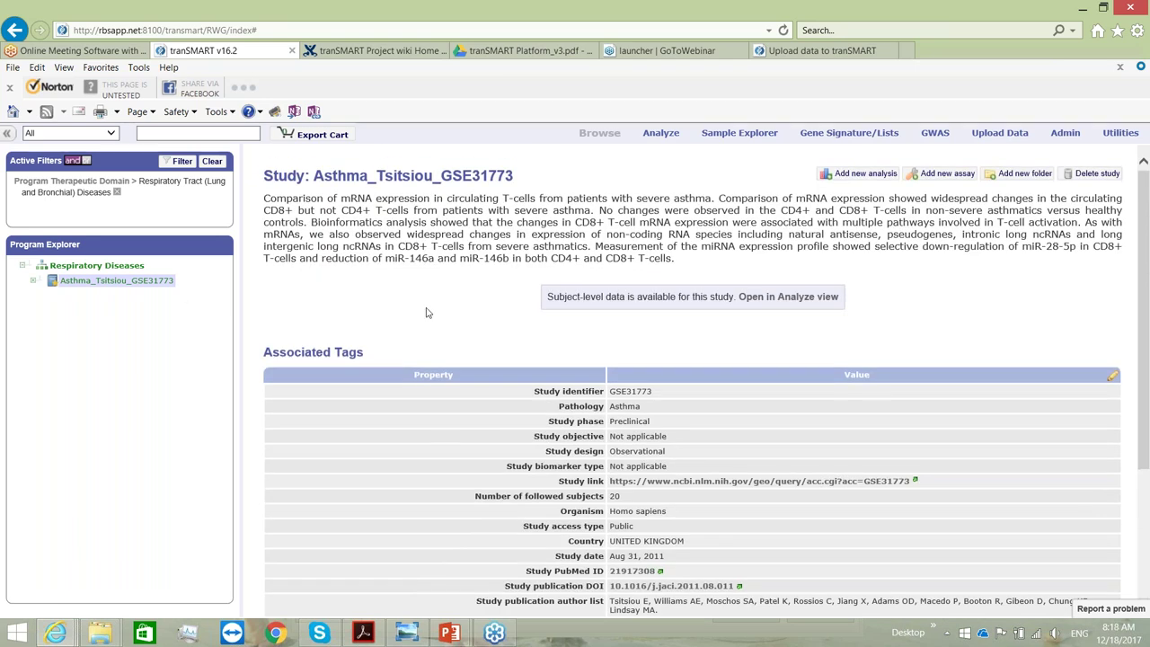
- Expand the asthma study in the Program Explorer, including its GSE317173 ETL files and Protein profiling by array contents
click(34, 282)
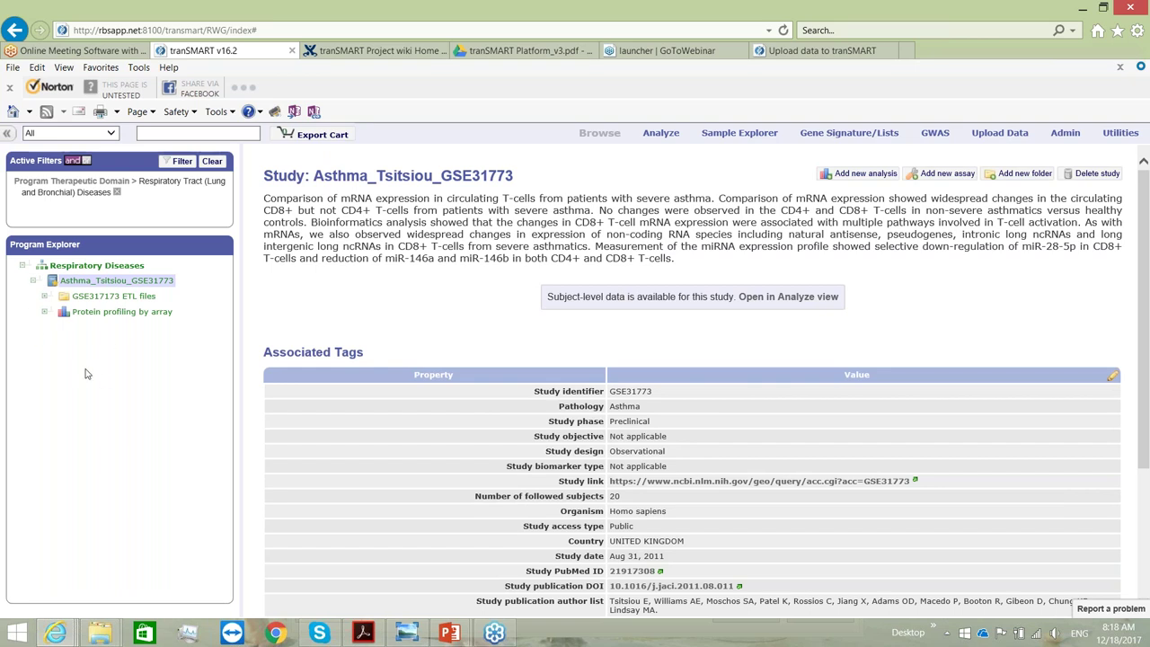
click(45, 298)
click(43, 369)
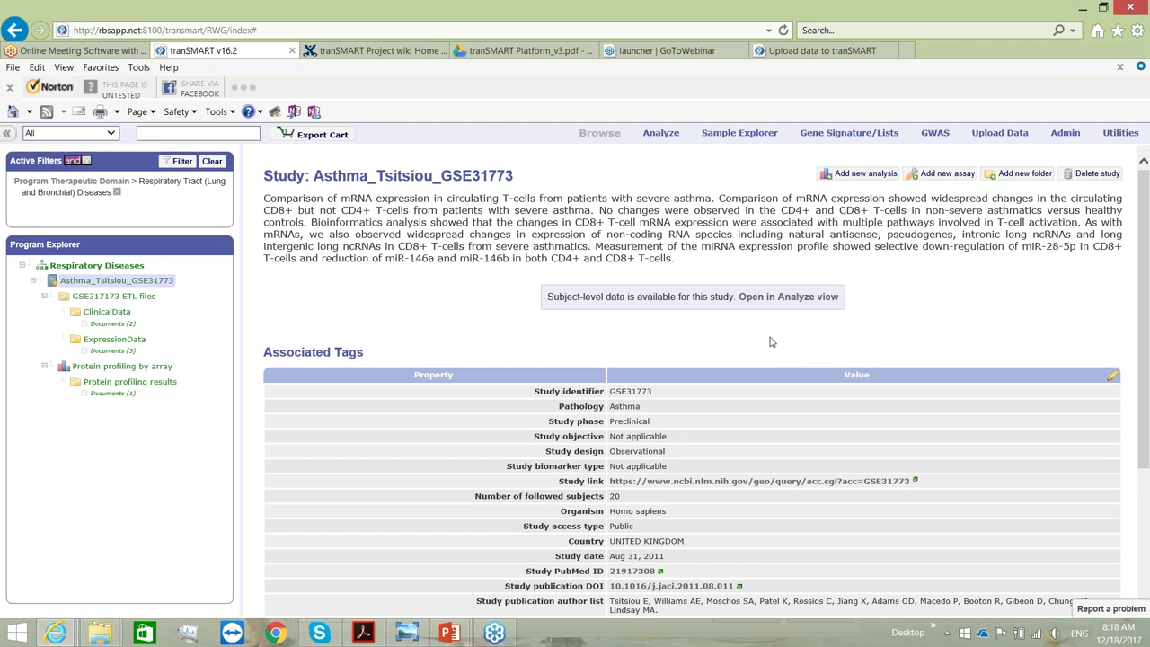
- Open the asthma study's subject-level data in Analyze view and expand its Biomarker Data down to the Blood cell types
click(776, 297)
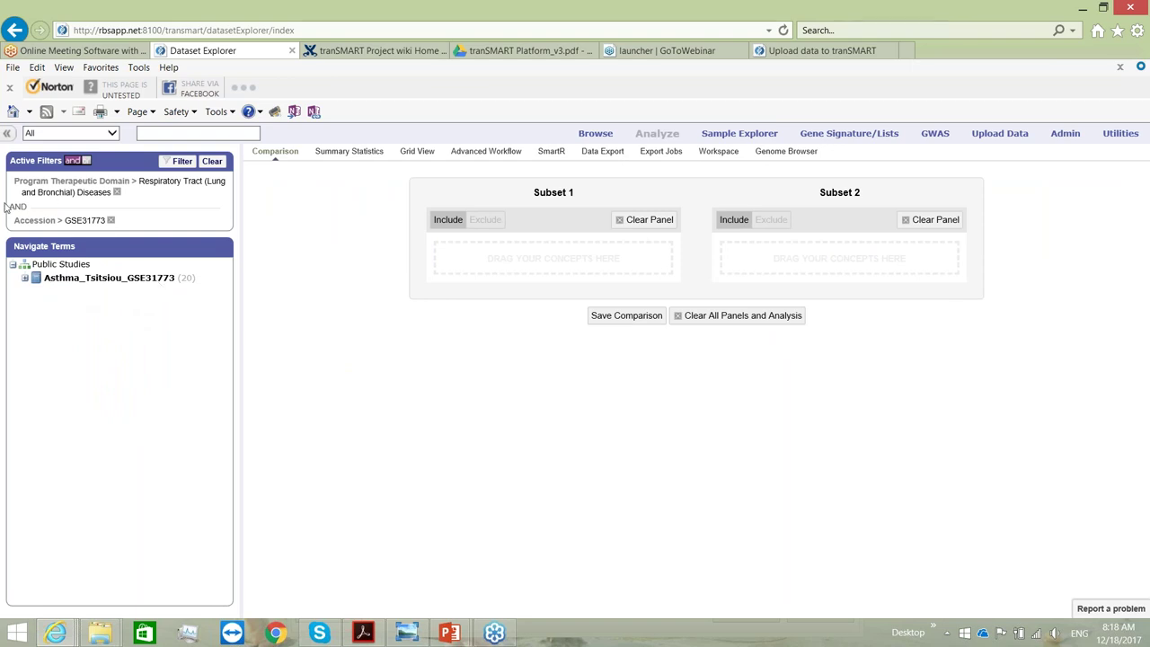
click(26, 279)
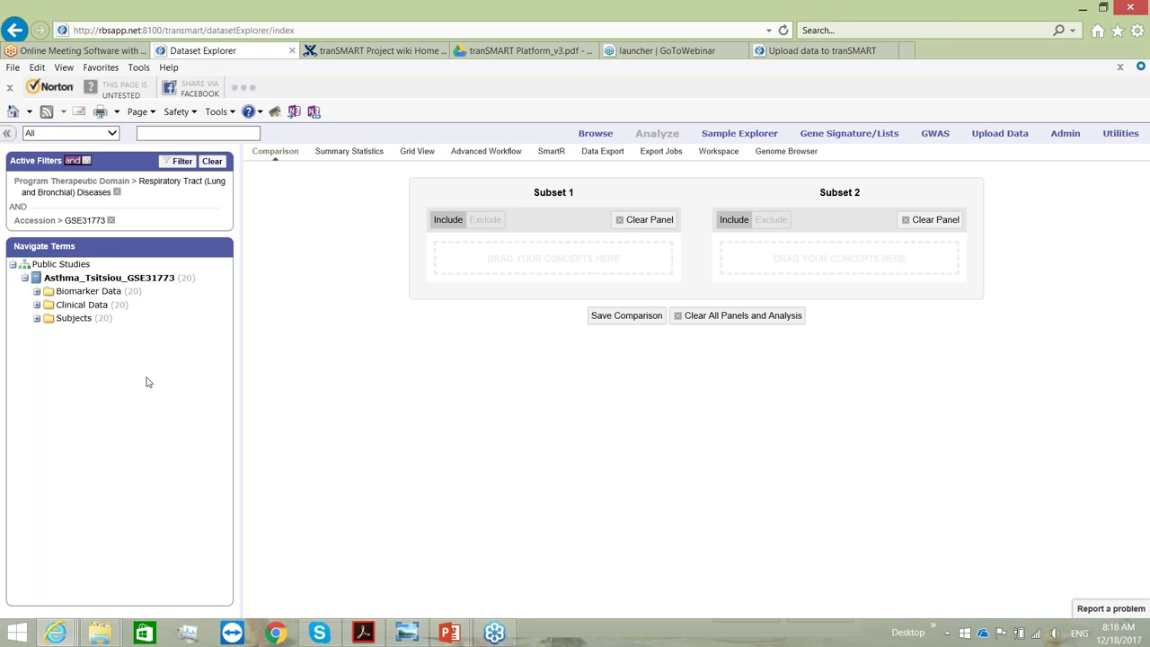
click(37, 292)
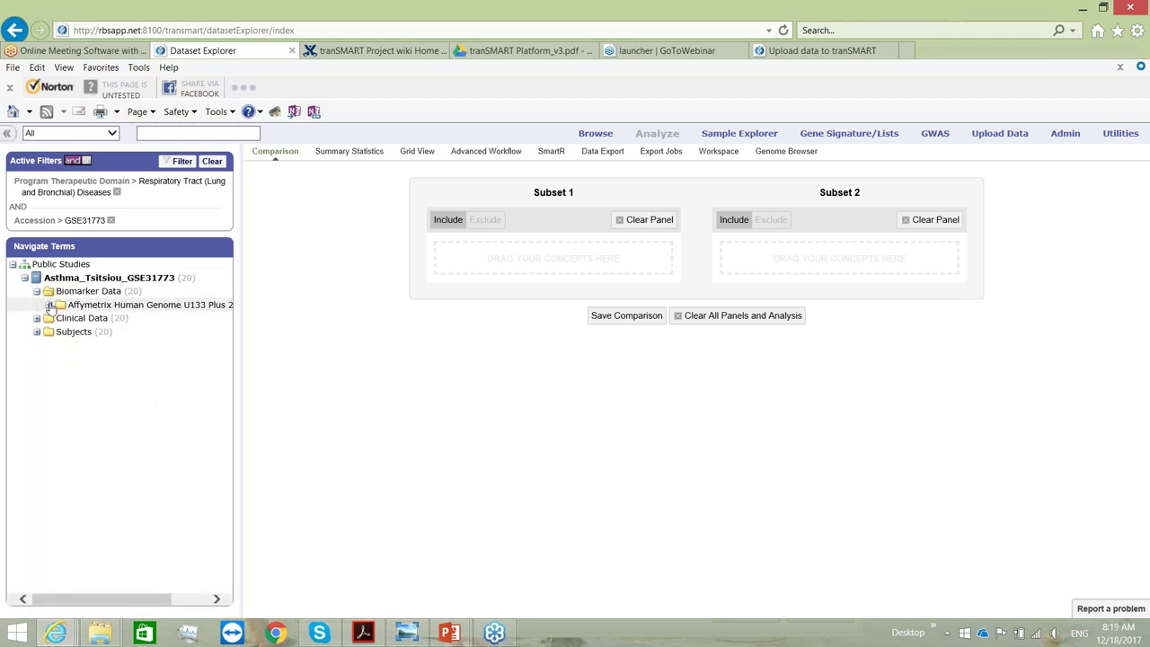
click(48, 305)
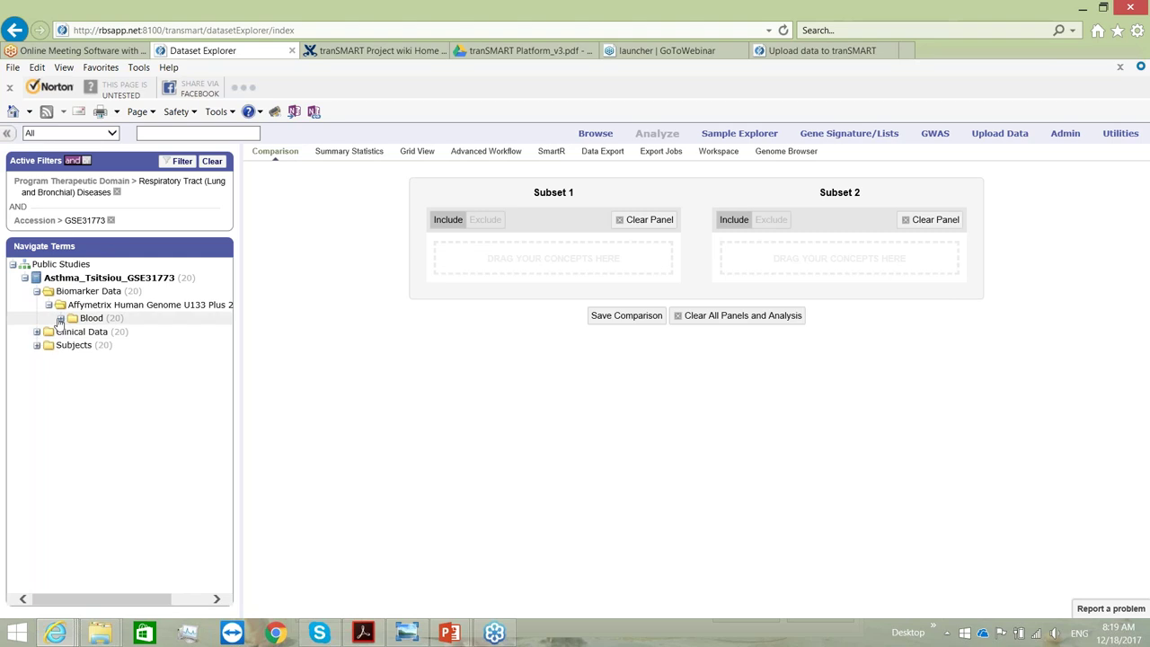
click(61, 318)
- Expand the asthma study's Spirometry Test under Clinical Data and the Demographics folder under Subjects
click(37, 358)
click(49, 372)
click(36, 412)
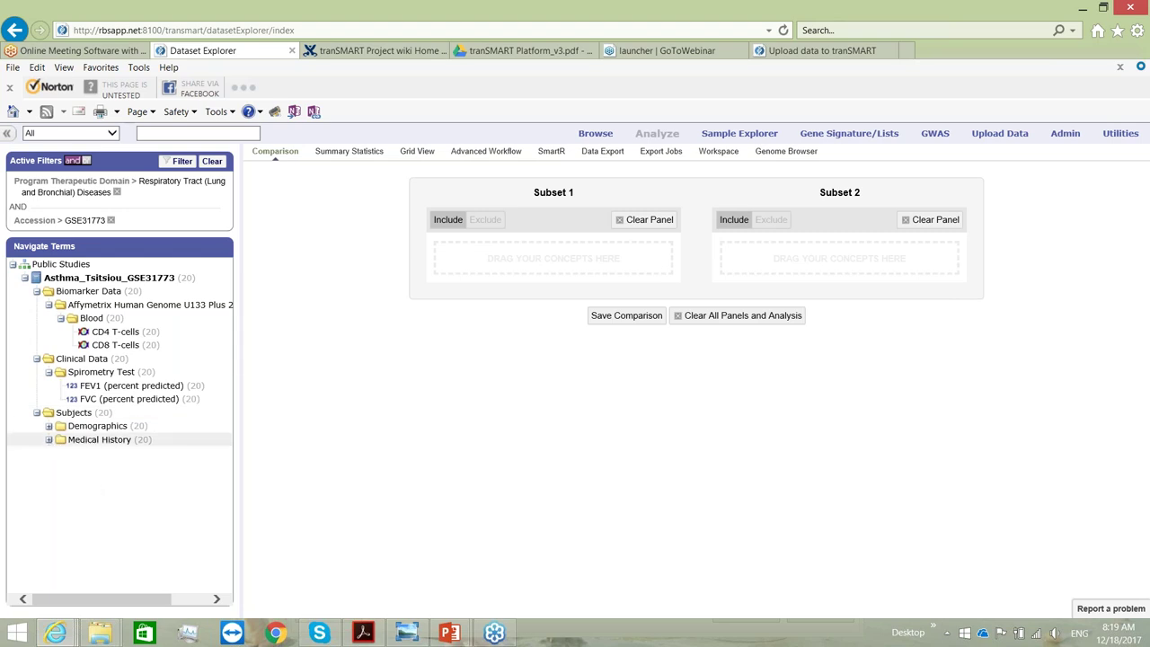
click(49, 428)
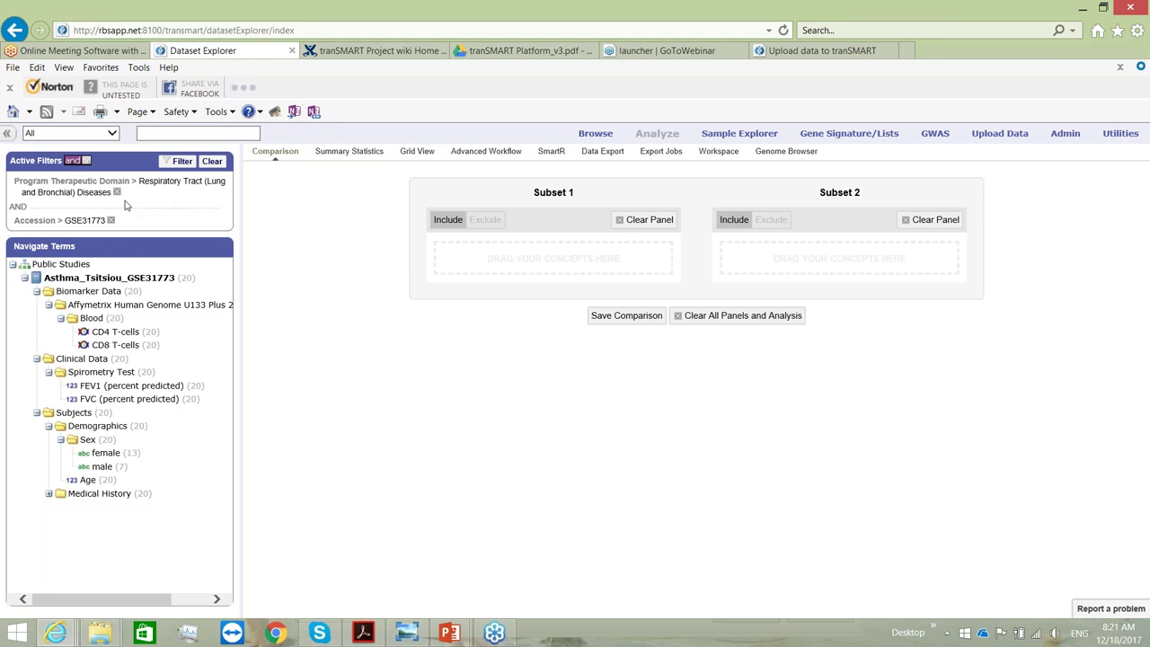
- Clear all active filters and browse the Merged, Public and Test Studies groups, keeping only Public Studies expanded
click(212, 162)
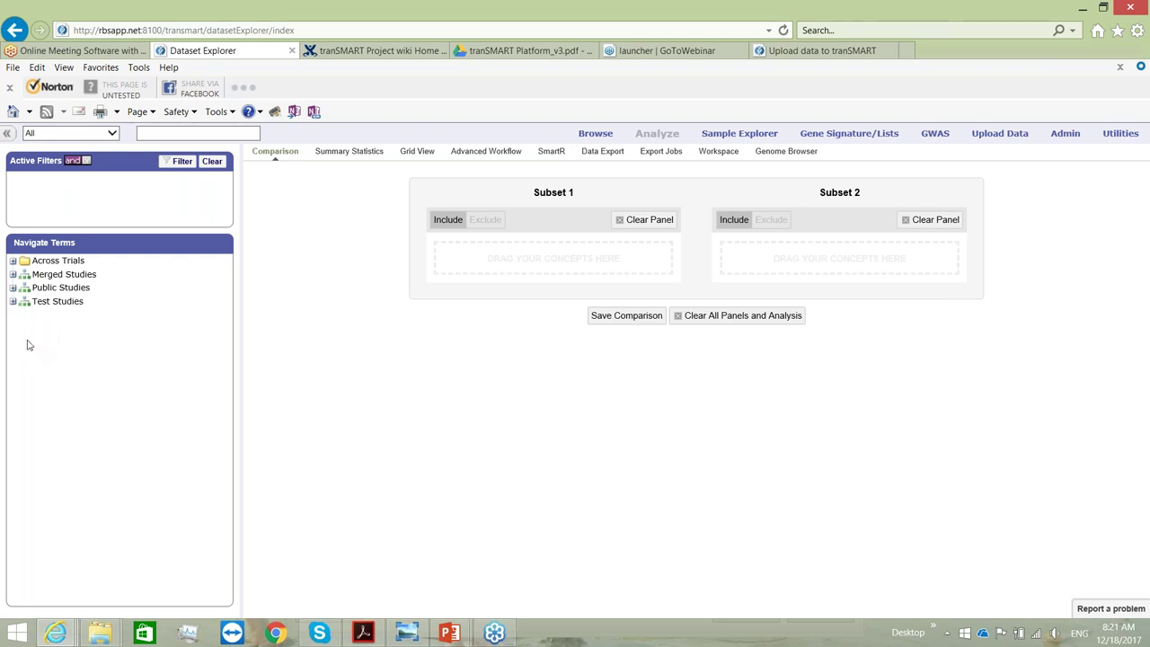
click(12, 275)
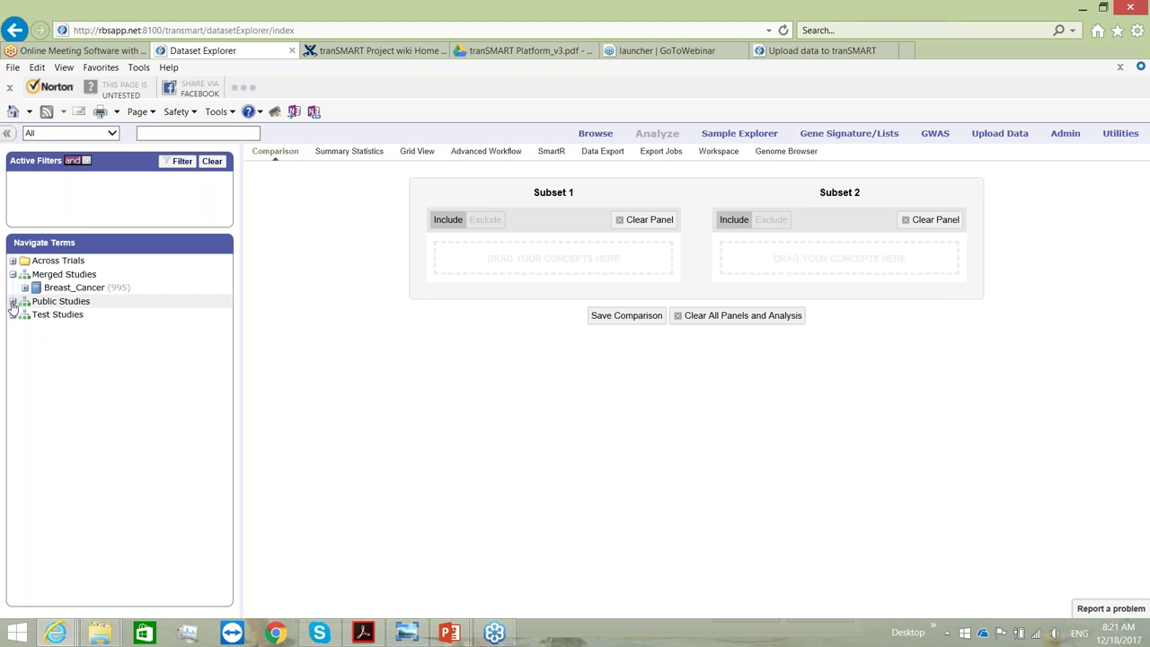
click(13, 301)
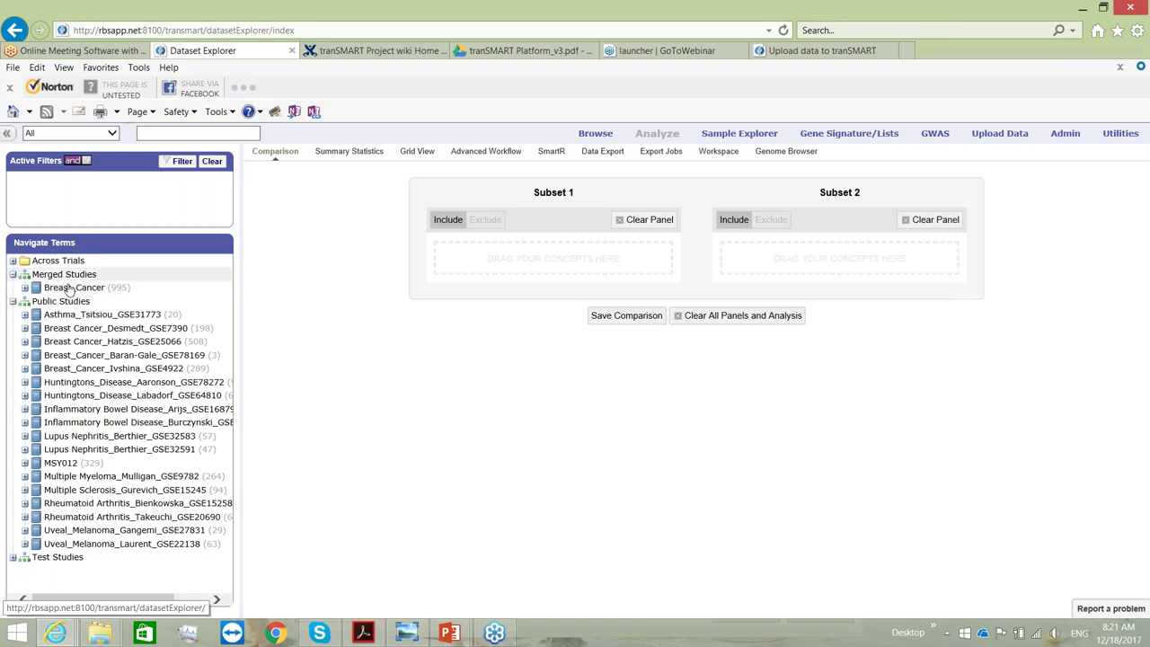
click(14, 275)
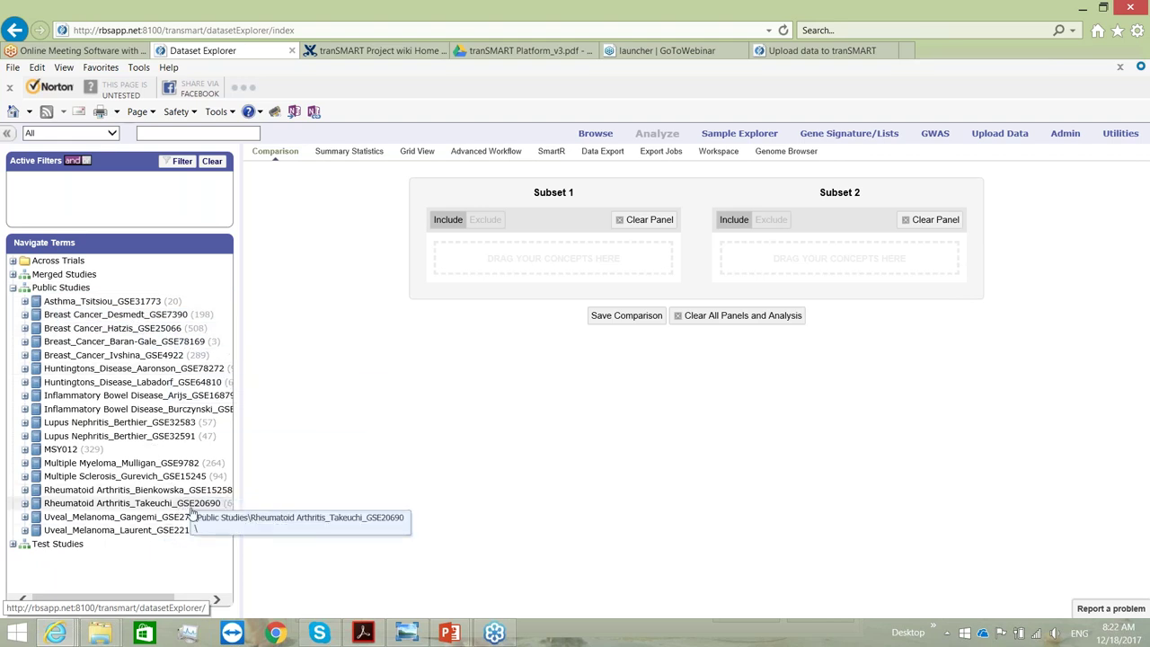
click(12, 544)
click(12, 545)
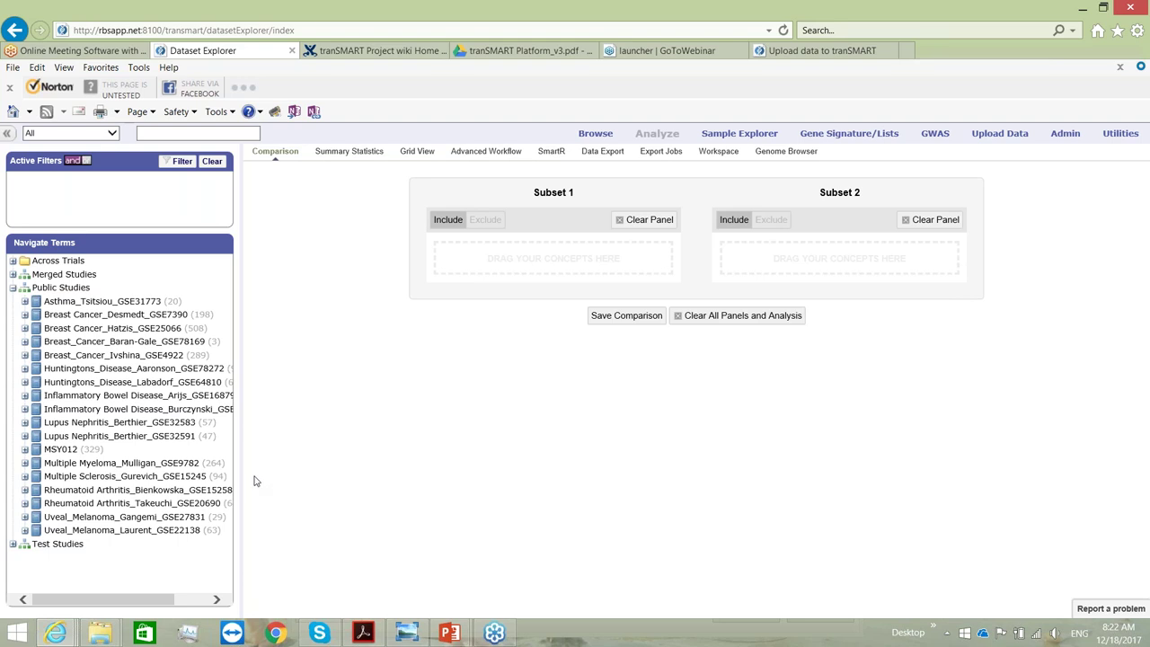
- Expand the public uveal melanoma study GSE27831 through Clinical Data and Clinical Endpoints to the Metastasis values
drag(203, 421, 328, 441)
click(26, 518)
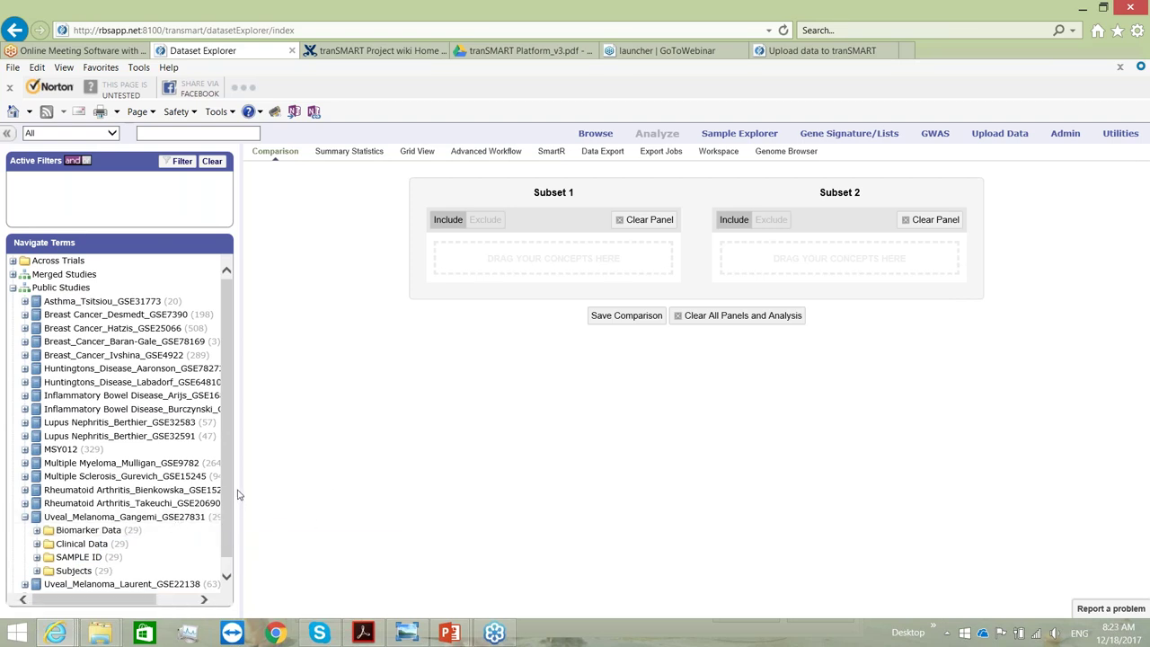
scroll(224, 506, down, 1)
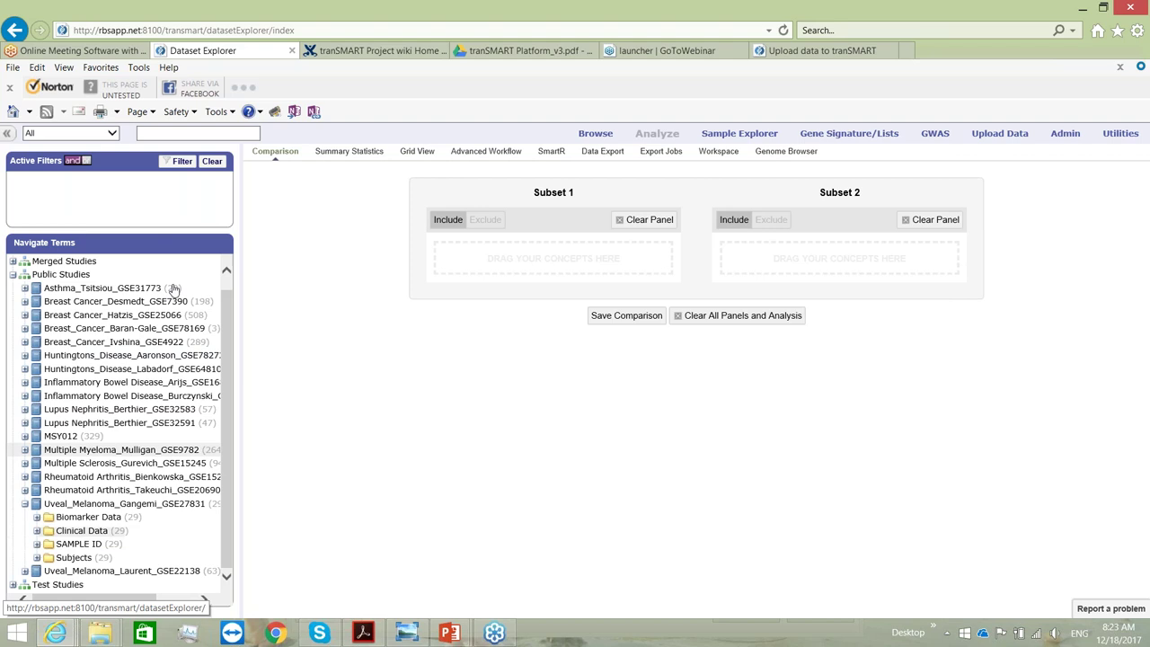
click(38, 530)
click(47, 545)
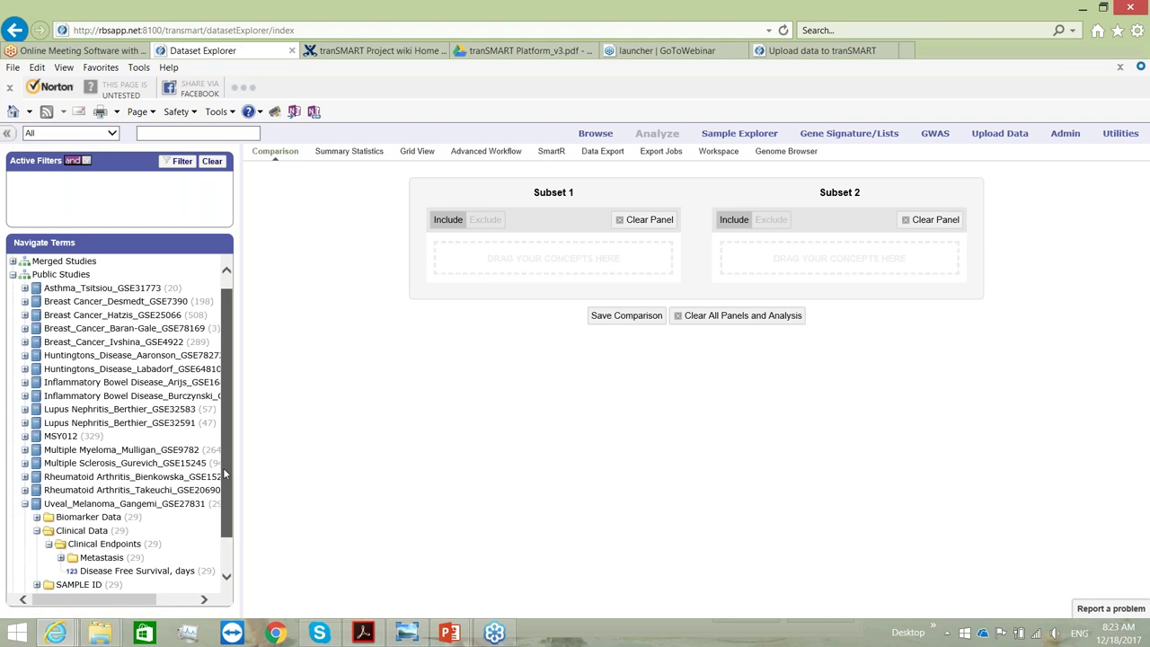
scroll(225, 475, down, 1)
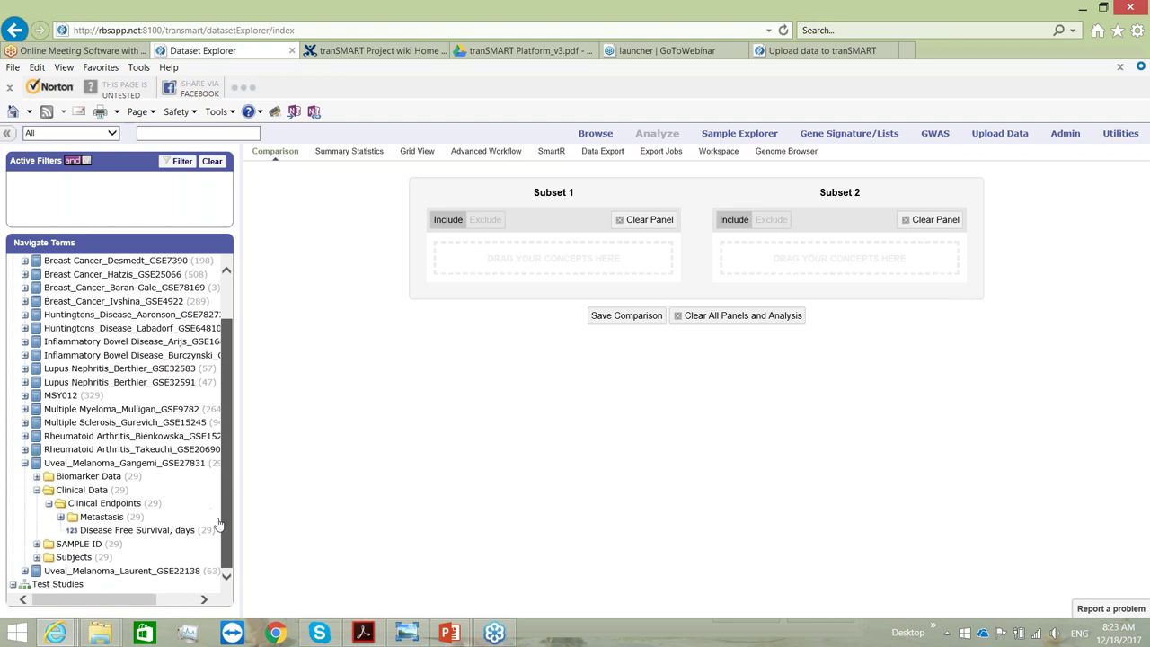
click(60, 518)
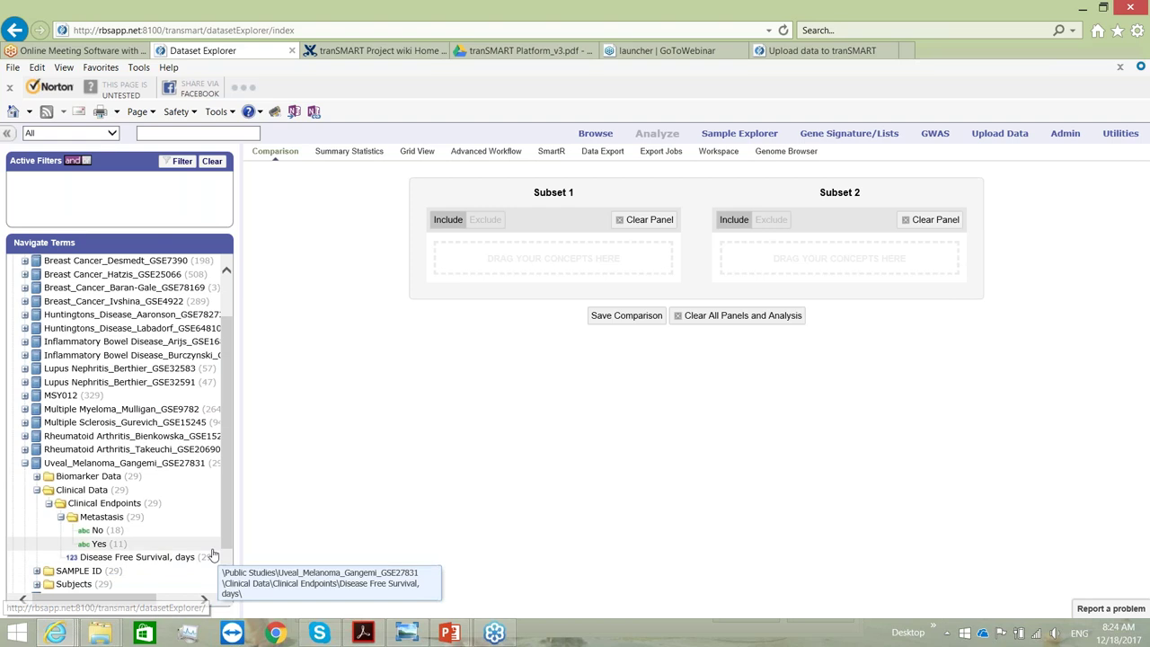
- Assign the Metastasis value No to Subset 1 and the value Yes to Subset 2
scroll(226, 539, down, 1)
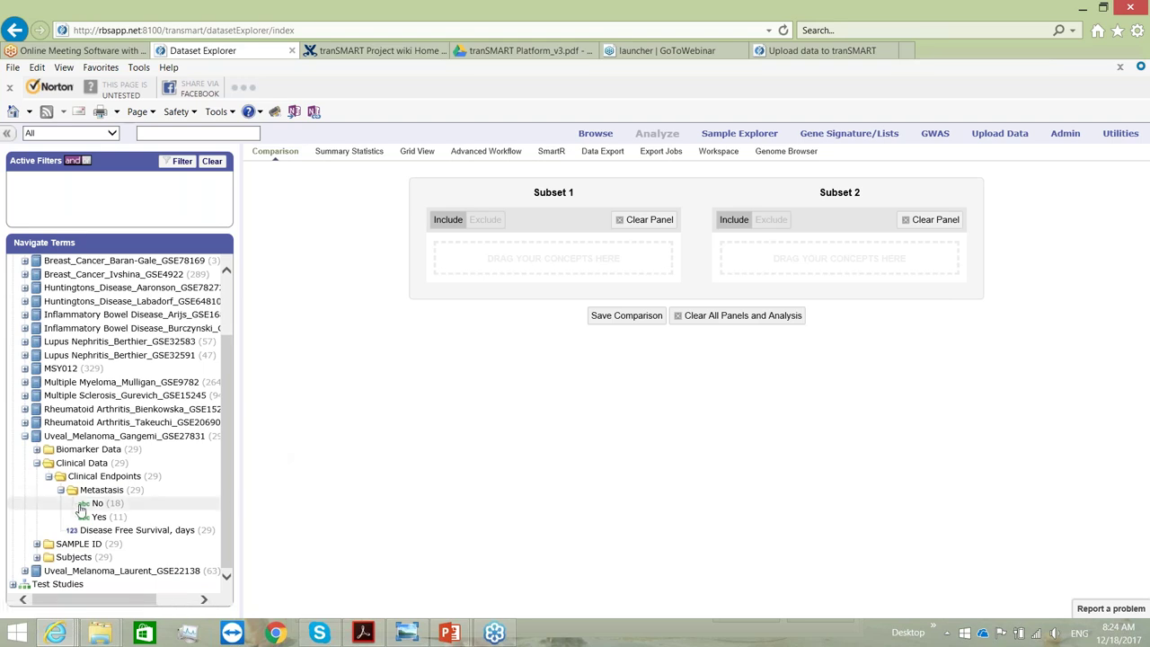
drag(97, 505, 510, 258)
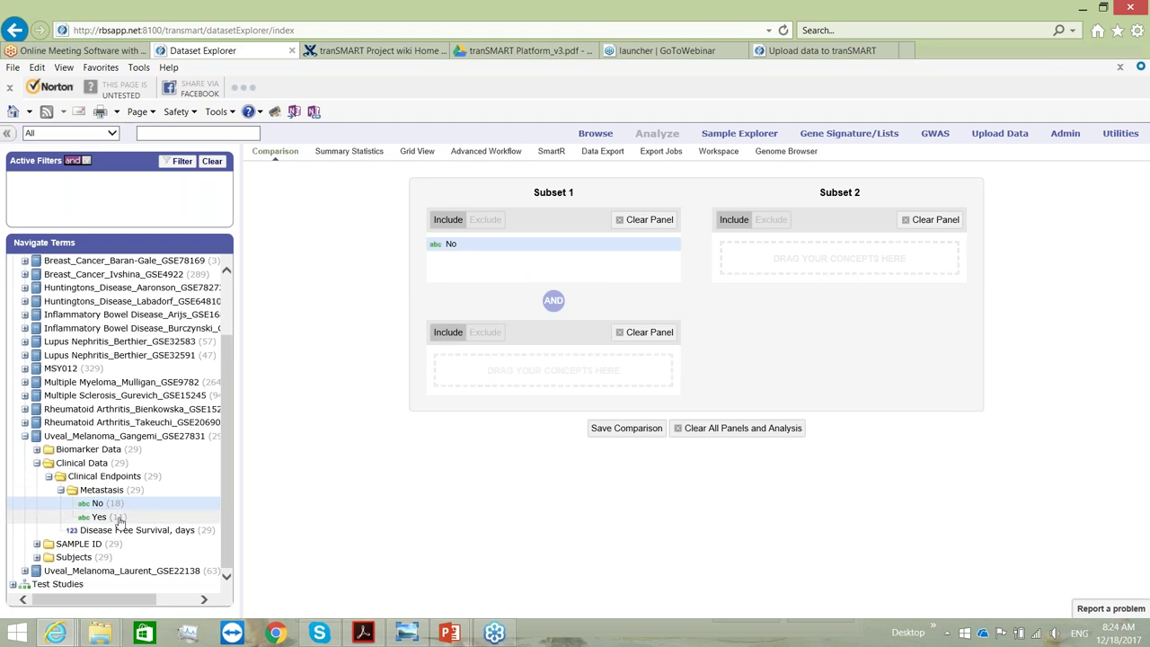
drag(99, 519, 779, 263)
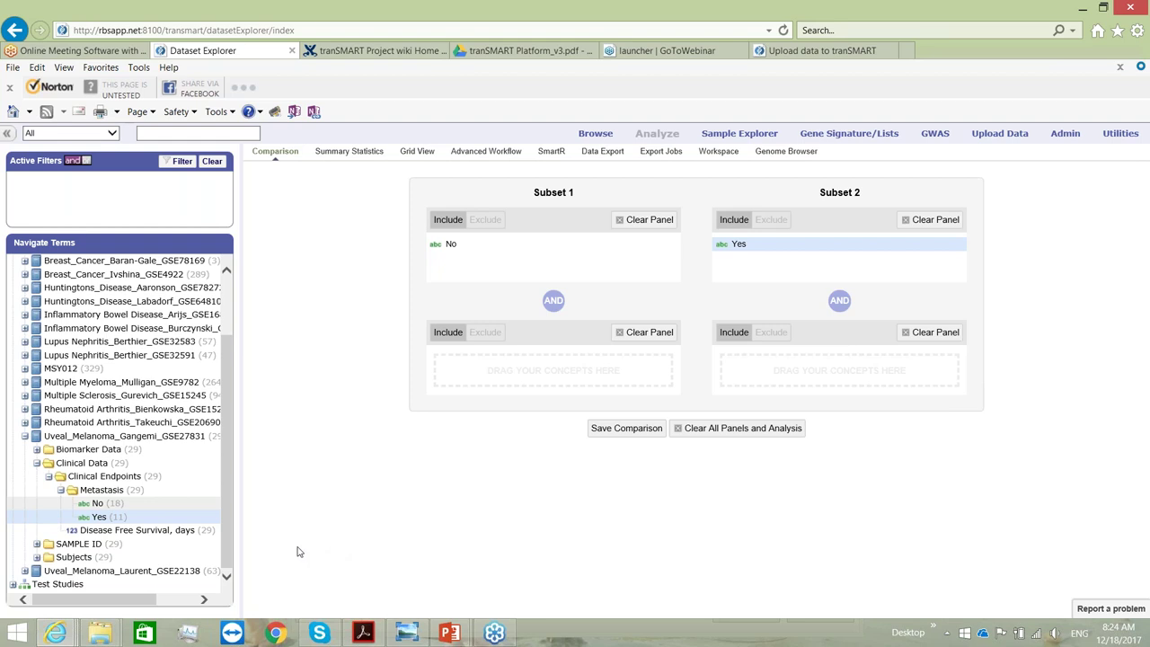
- Expand the Subjects and Demographics folders of the public uveal melanoma study GSE27831
click(37, 557)
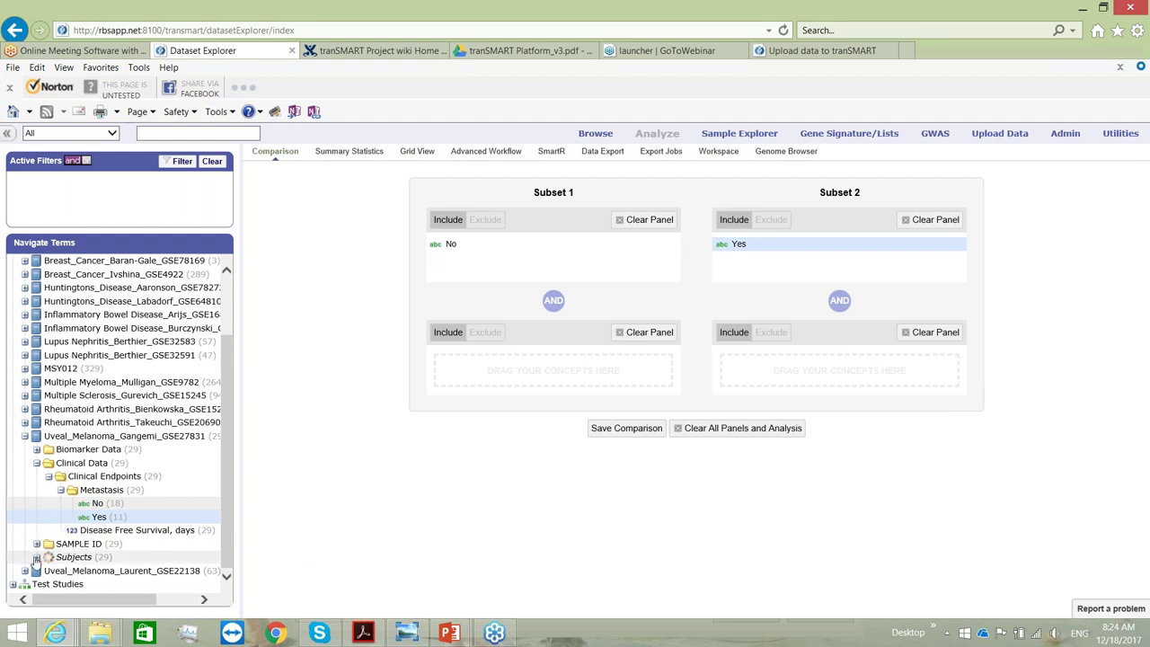
scroll(229, 539, down, 1)
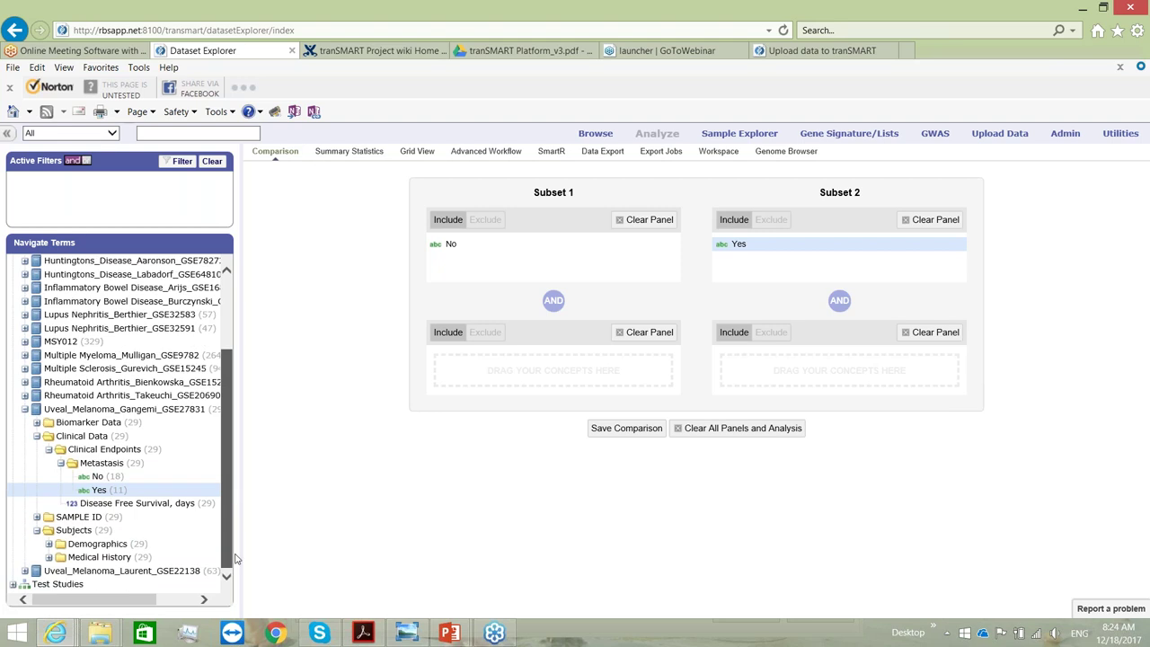
click(49, 544)
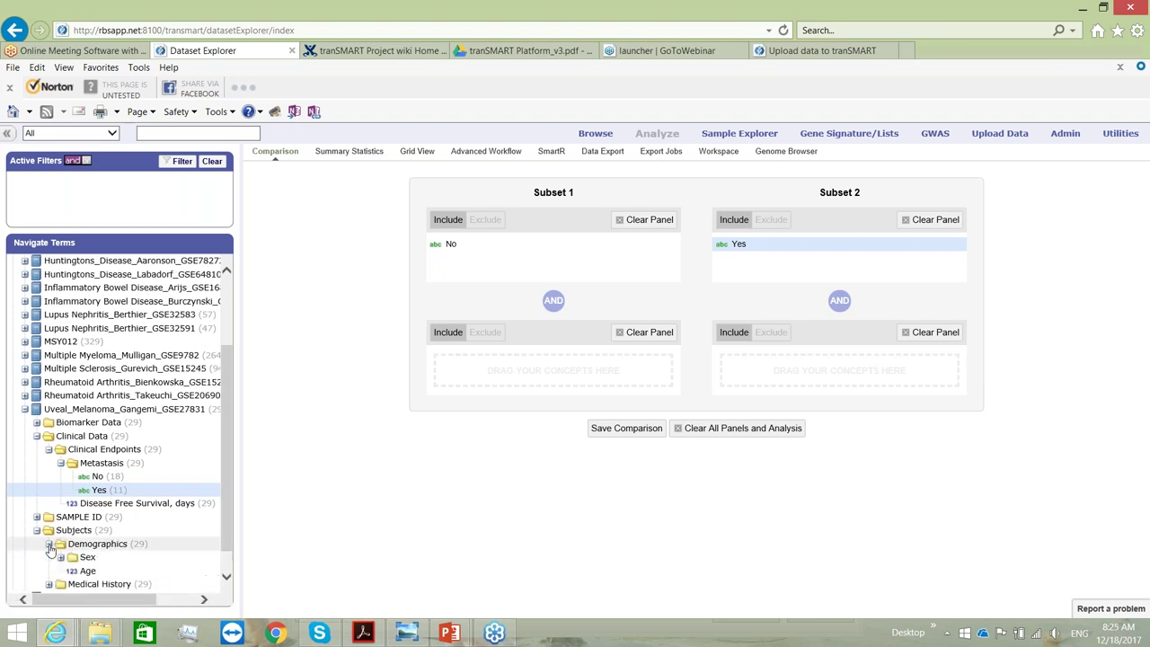
scroll(229, 482, down, 1)
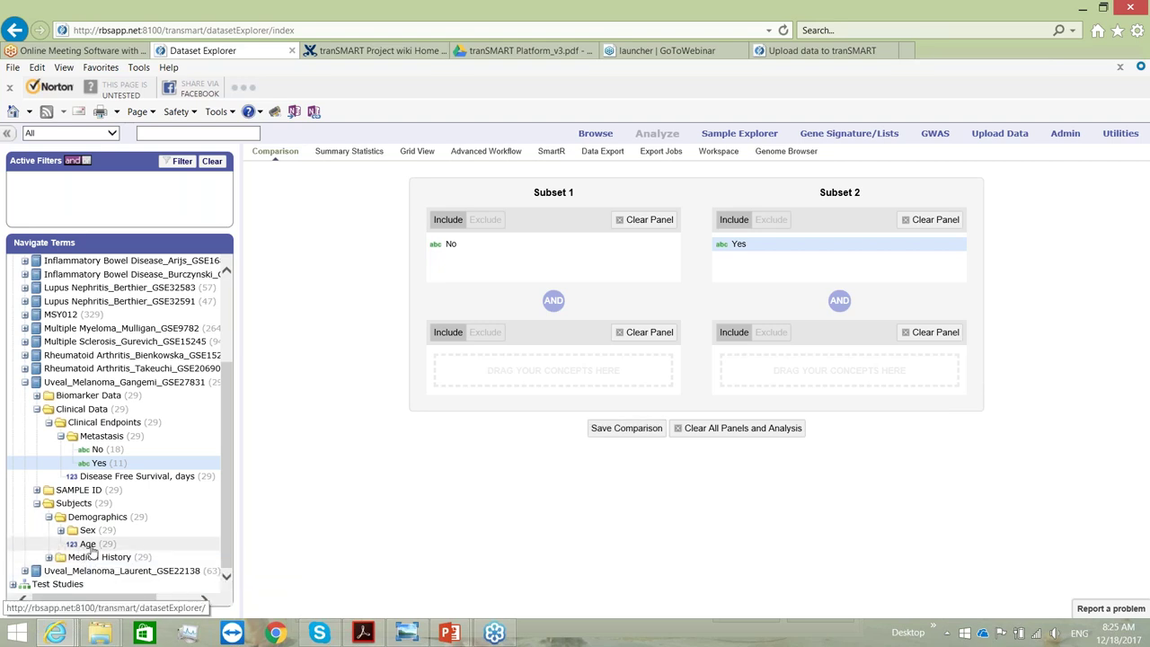
- Add Age to Subset 1's second panel, show its histogram, and constrain it to greater than or equal to 60
drag(87, 546, 517, 382)
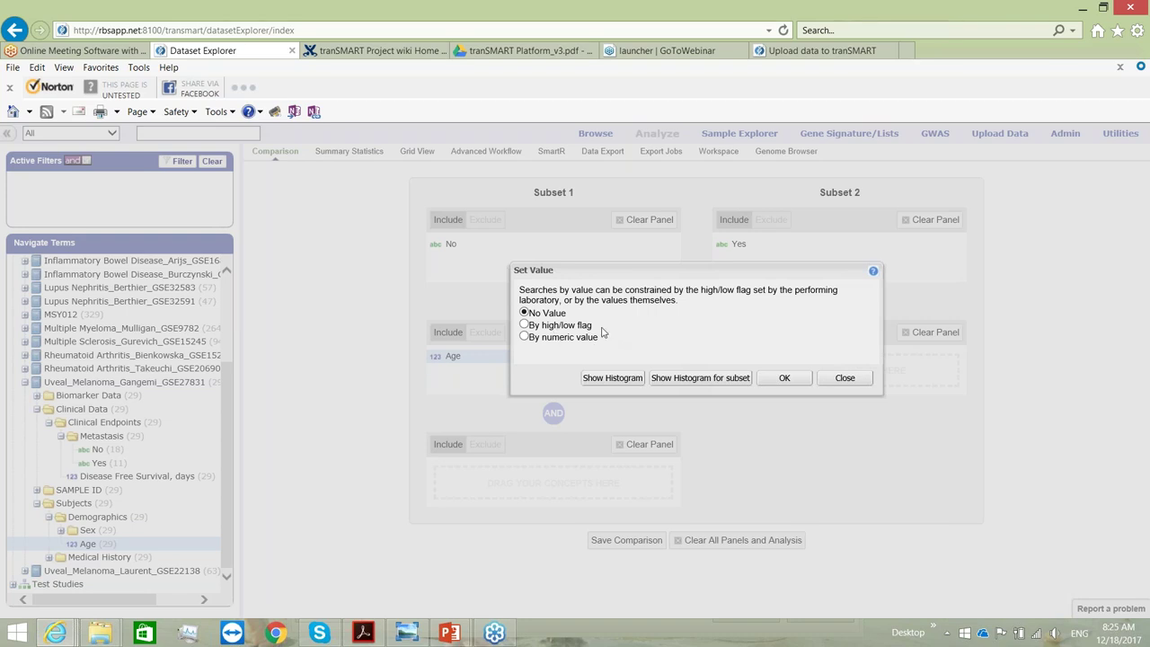
click(525, 338)
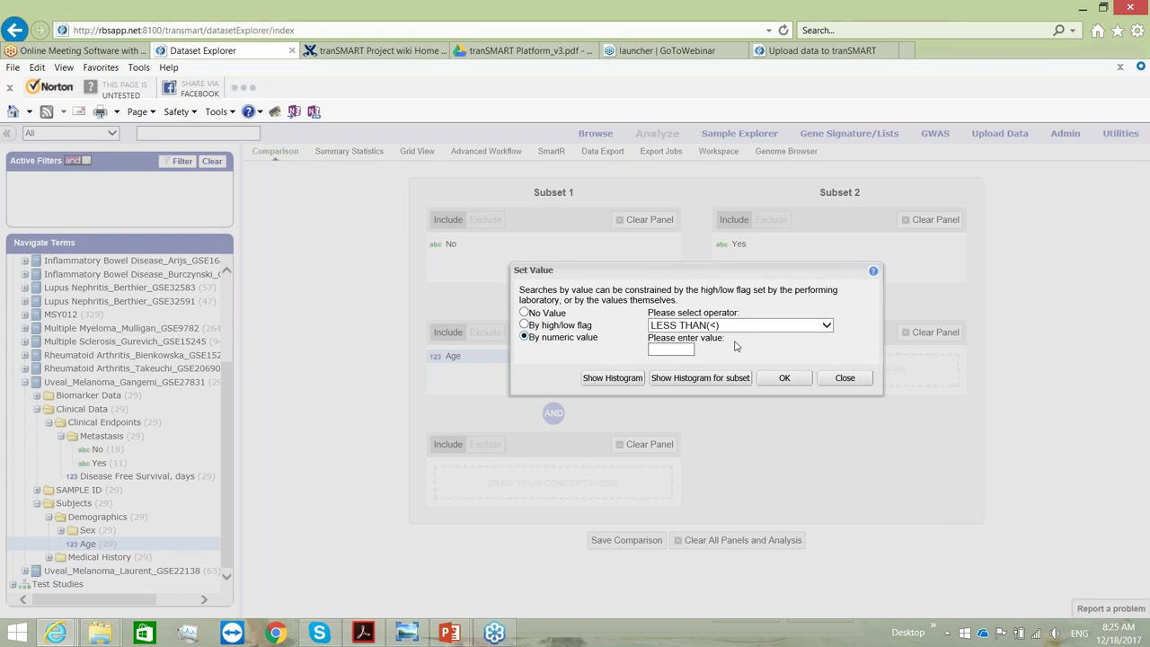
click(604, 379)
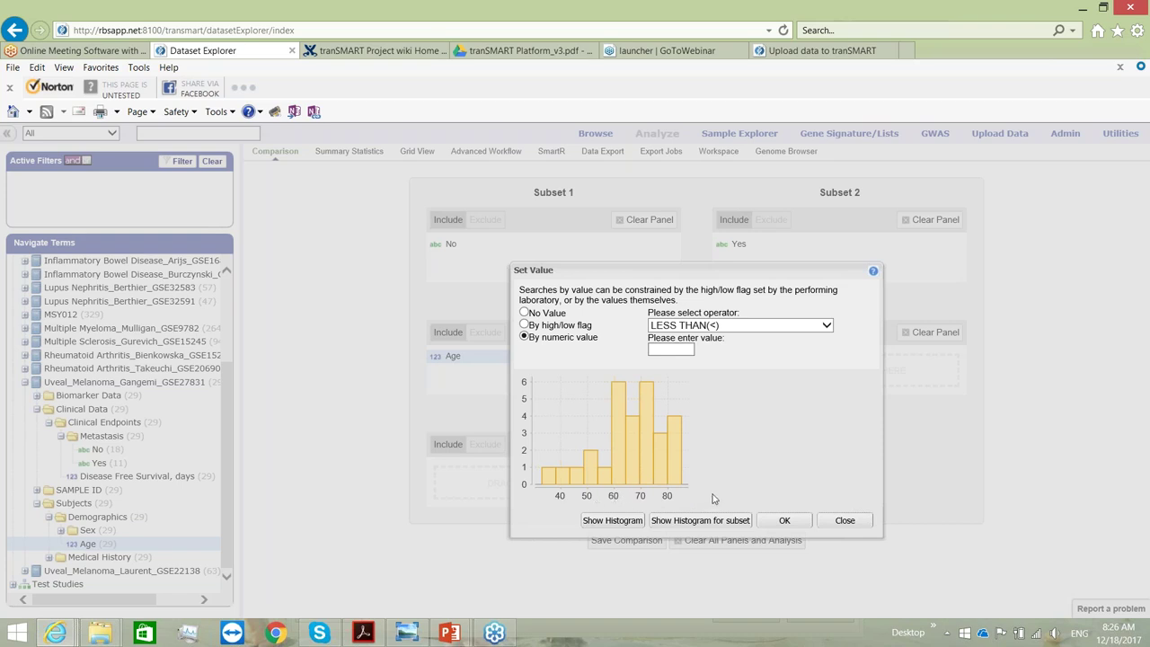
click(827, 327)
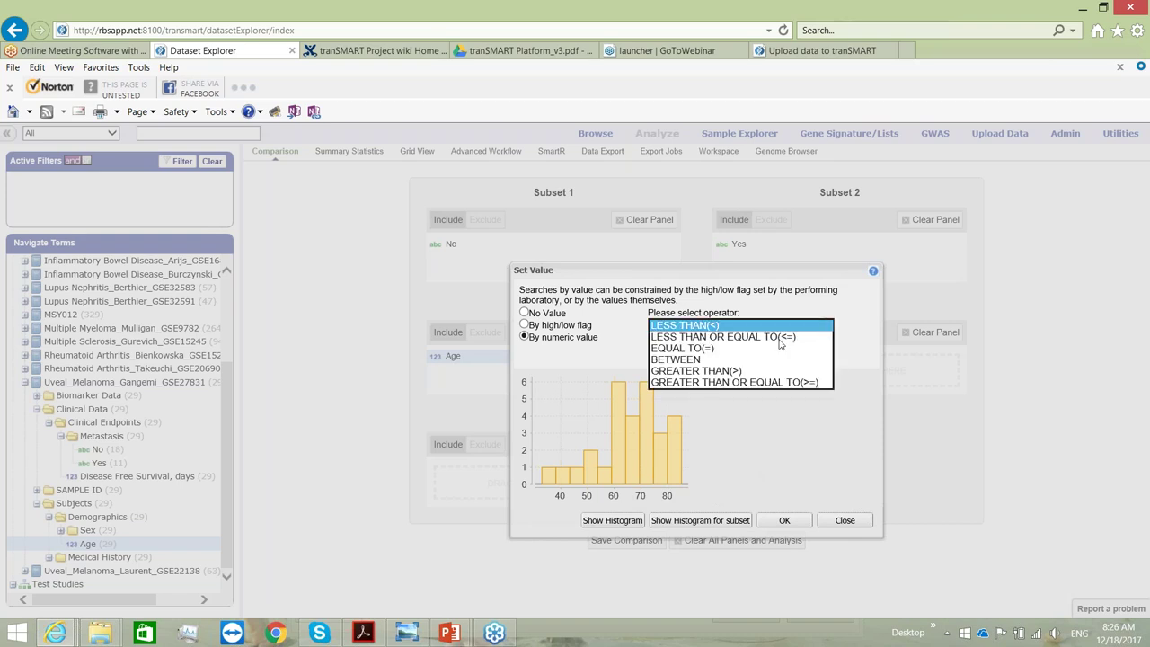
click(724, 384)
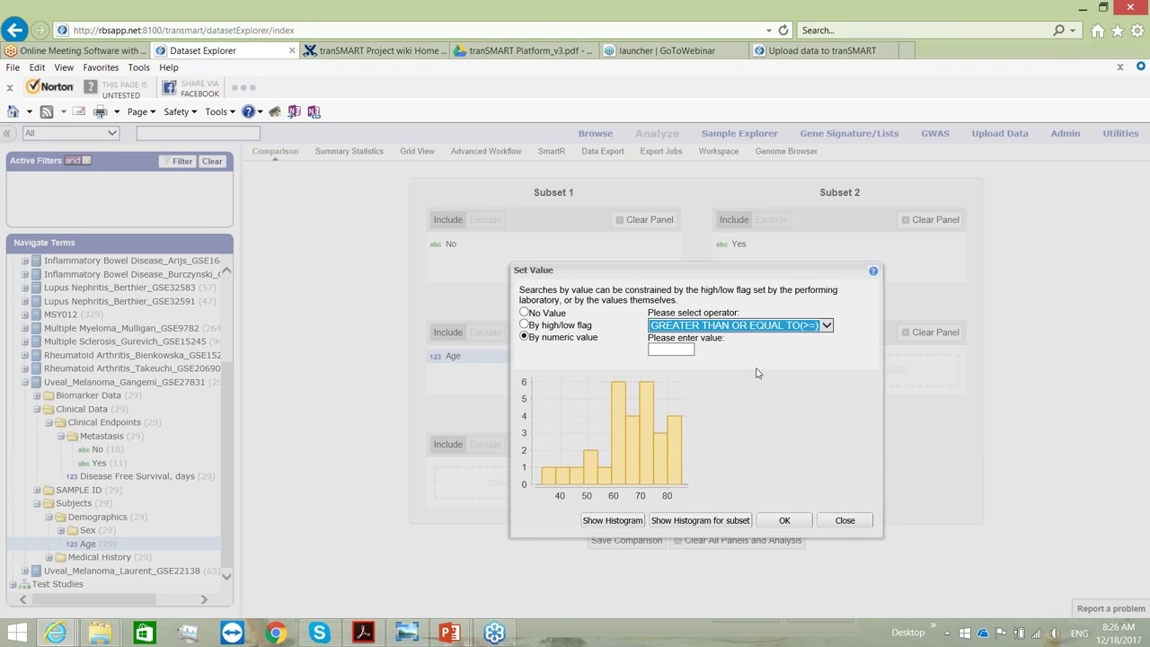
click(669, 349)
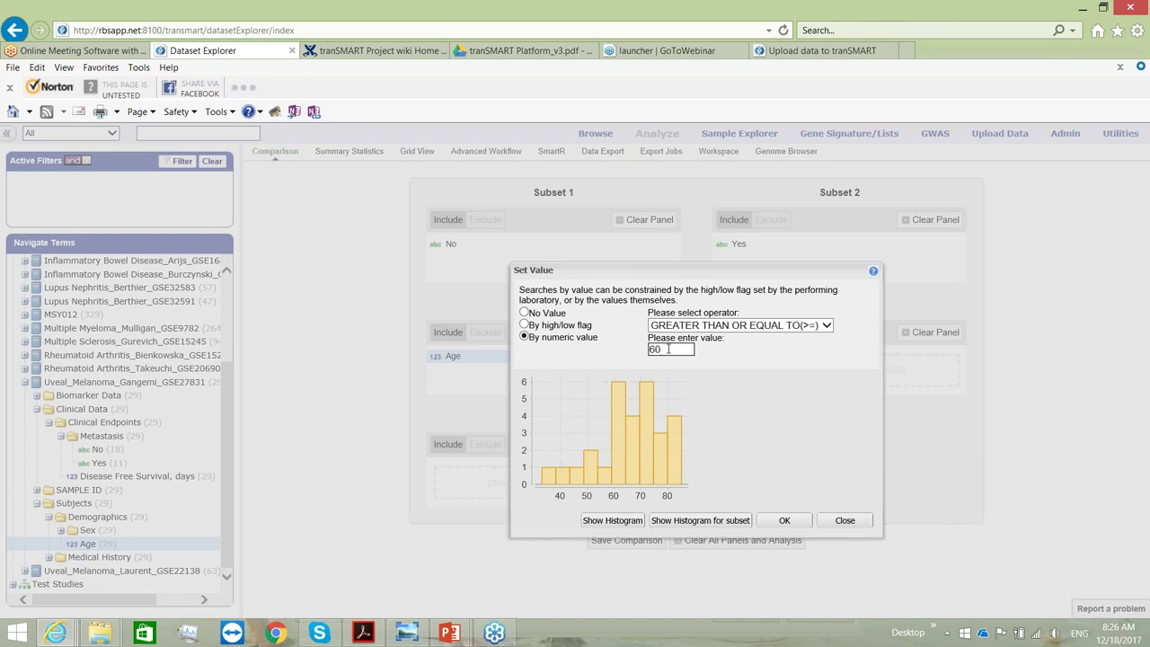
click(799, 523)
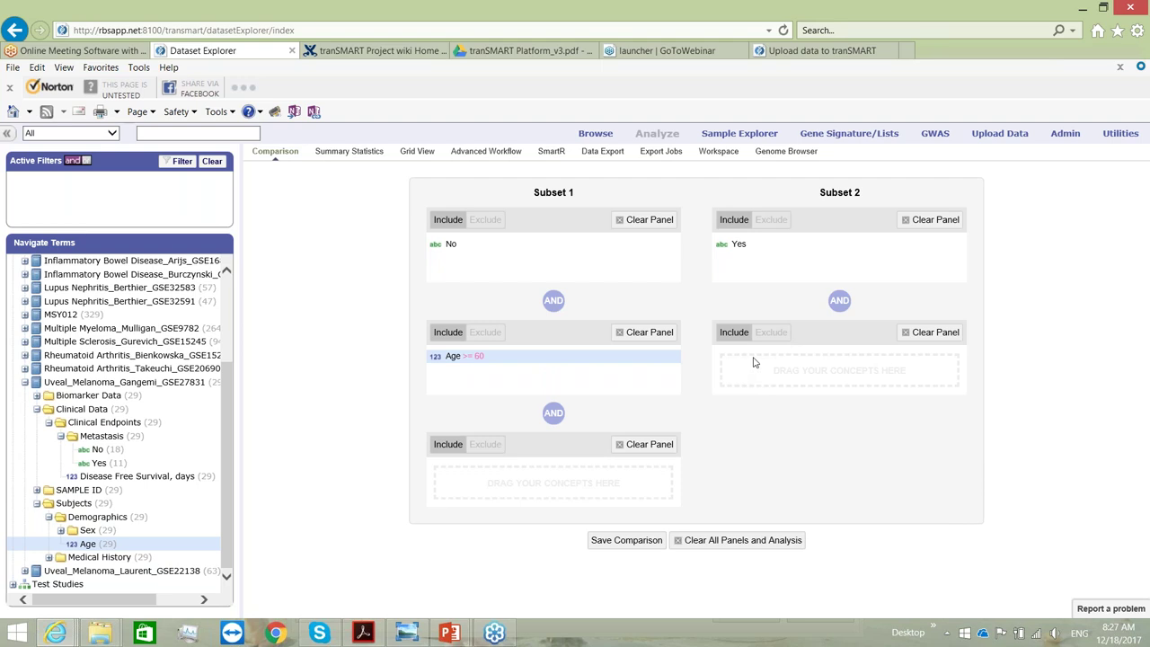
- Set Subset 2's second panel to Exclude and add Age with the numeric constraint less than 60
click(771, 334)
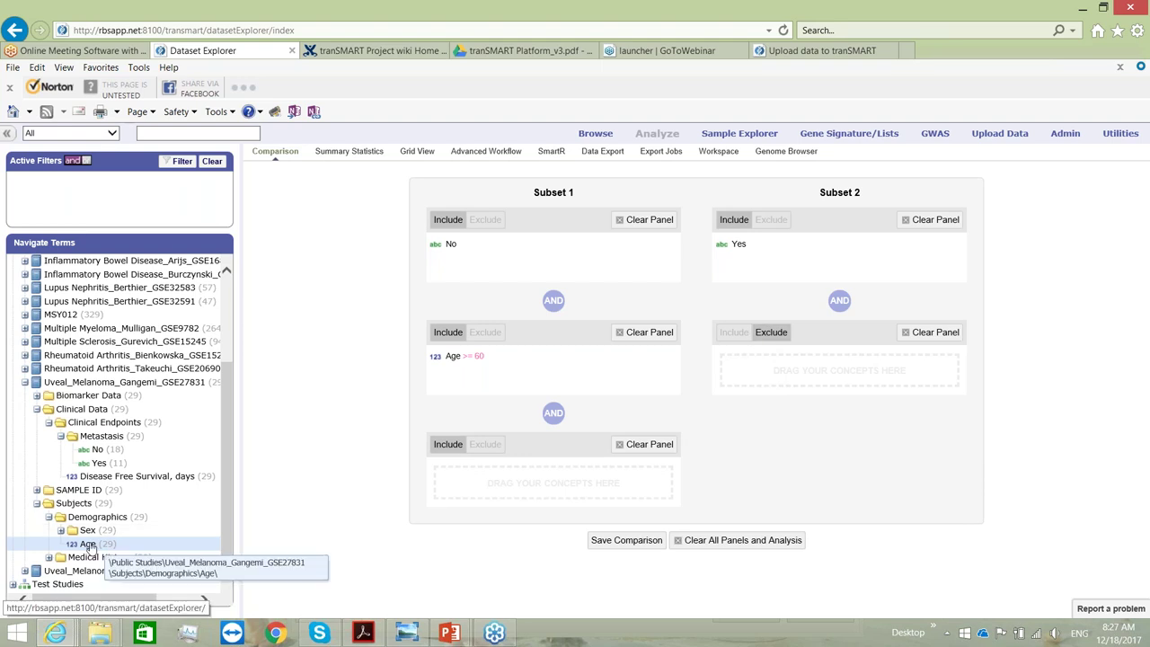
drag(90, 548, 750, 364)
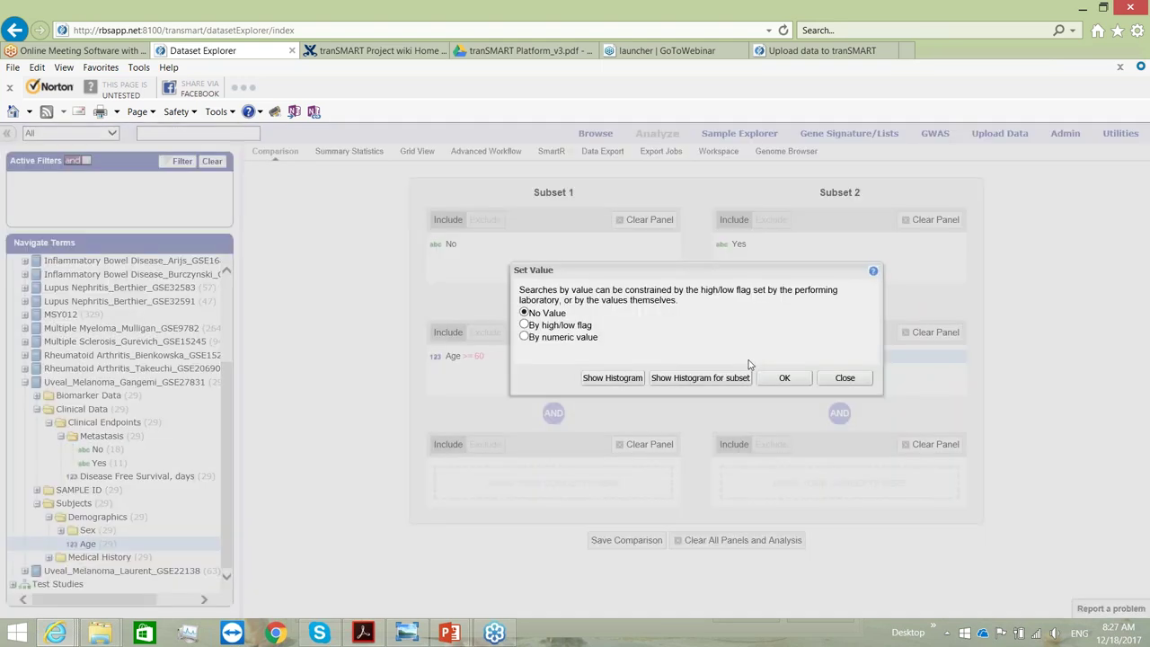
click(525, 337)
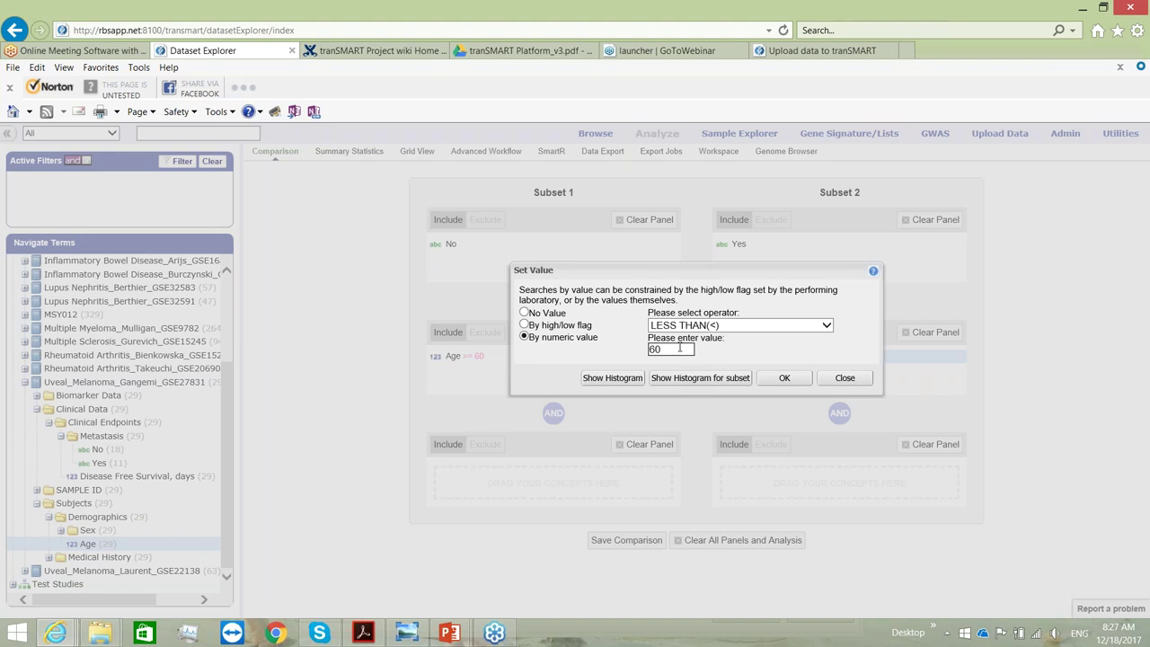
click(786, 378)
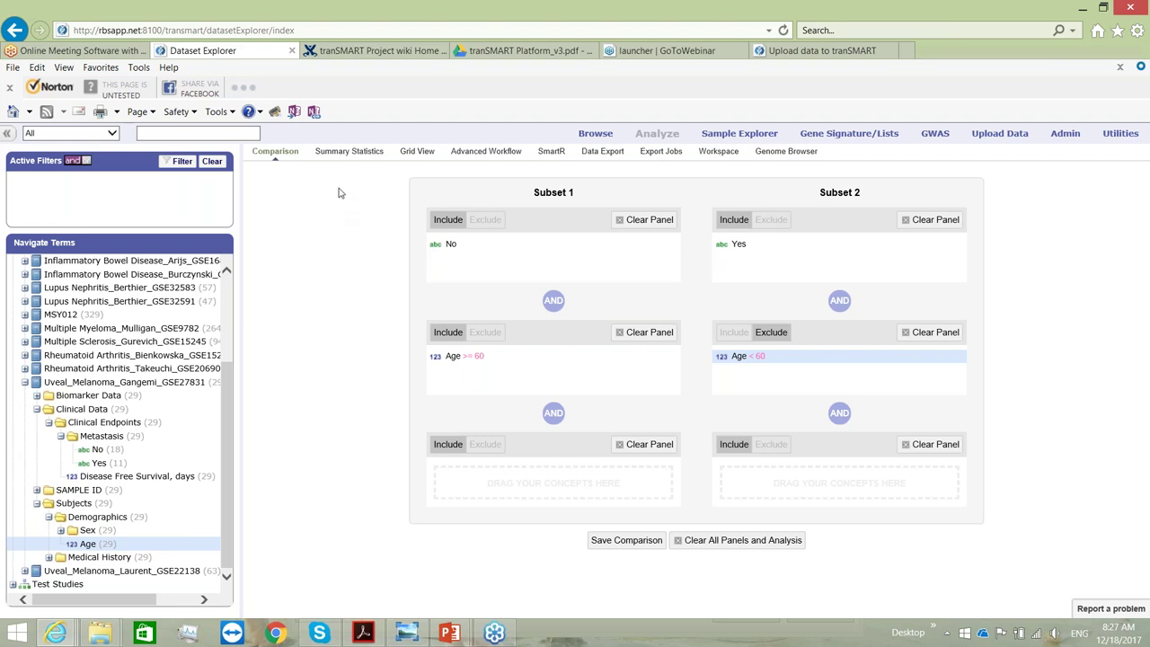
- Generate Summary Statistics for both subsets and examine the query summaries, age and sex charts, and metastasis analyses
click(338, 154)
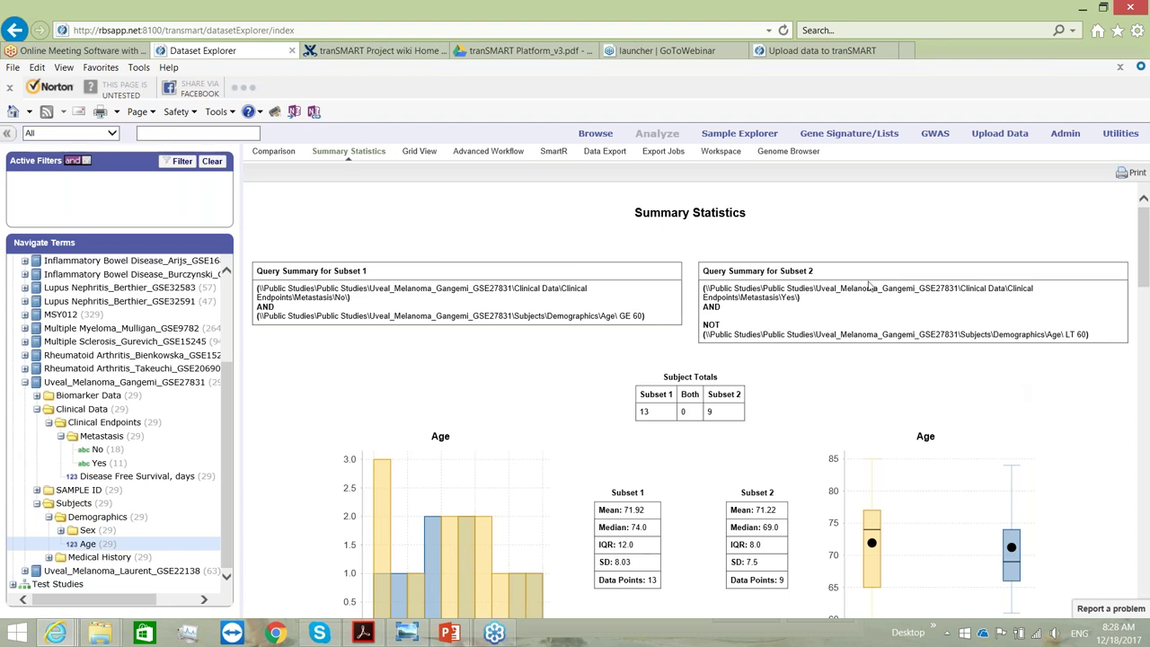
scroll(846, 324, down, 3)
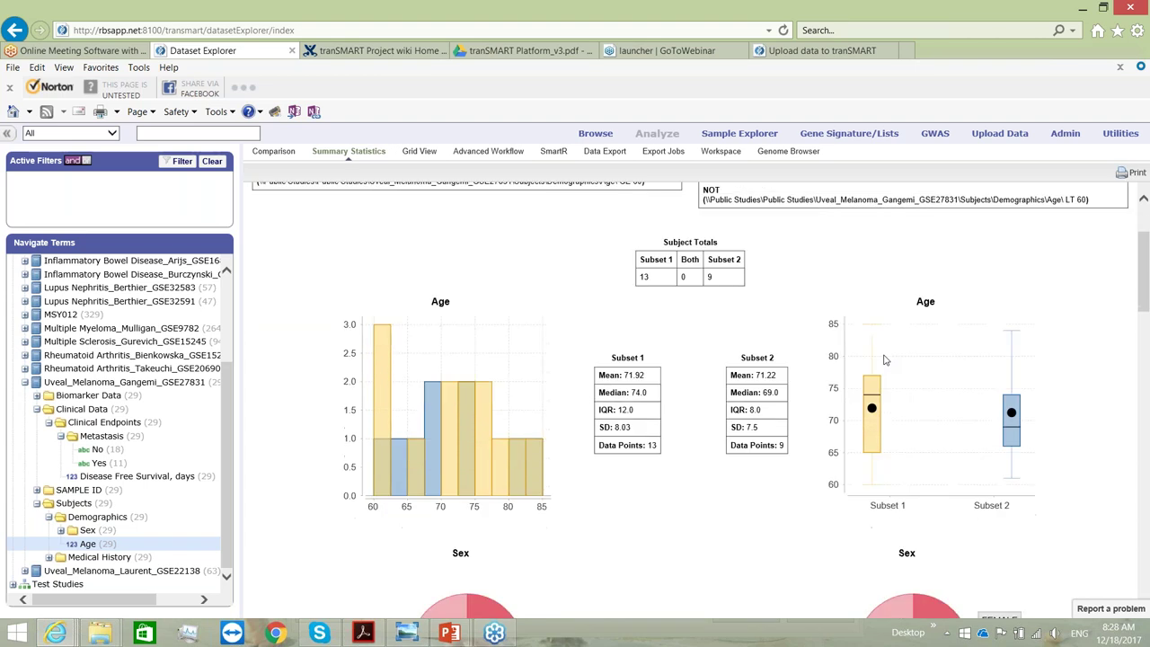
scroll(842, 309, up, 1)
scroll(944, 526, down, 3)
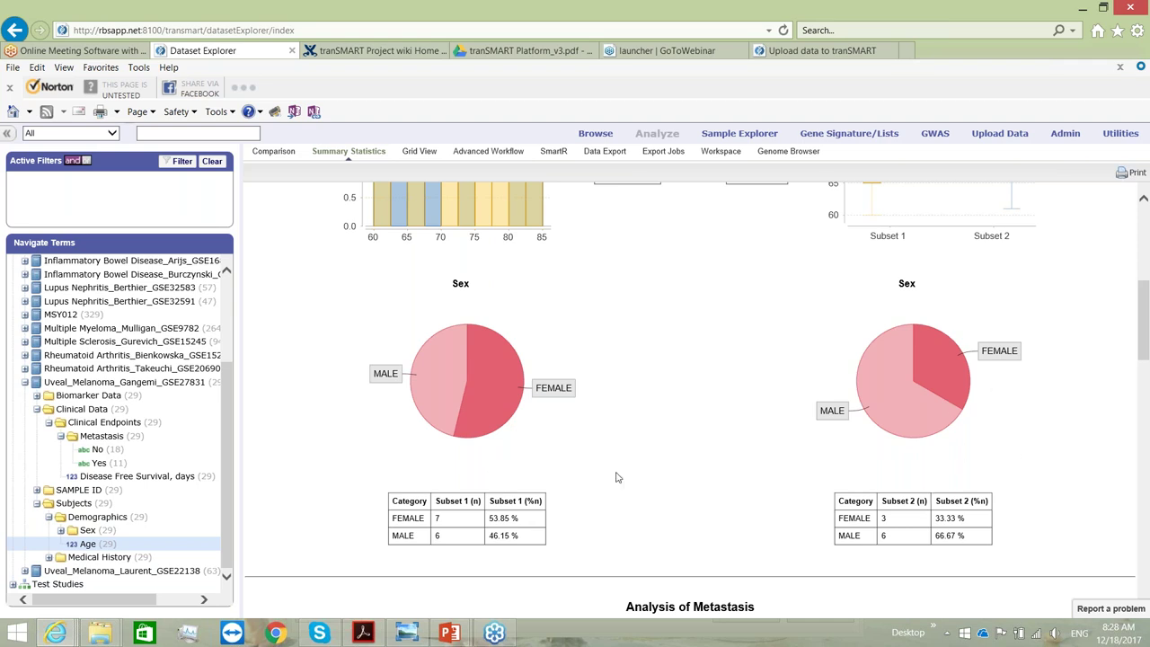
scroll(623, 474, down, 4)
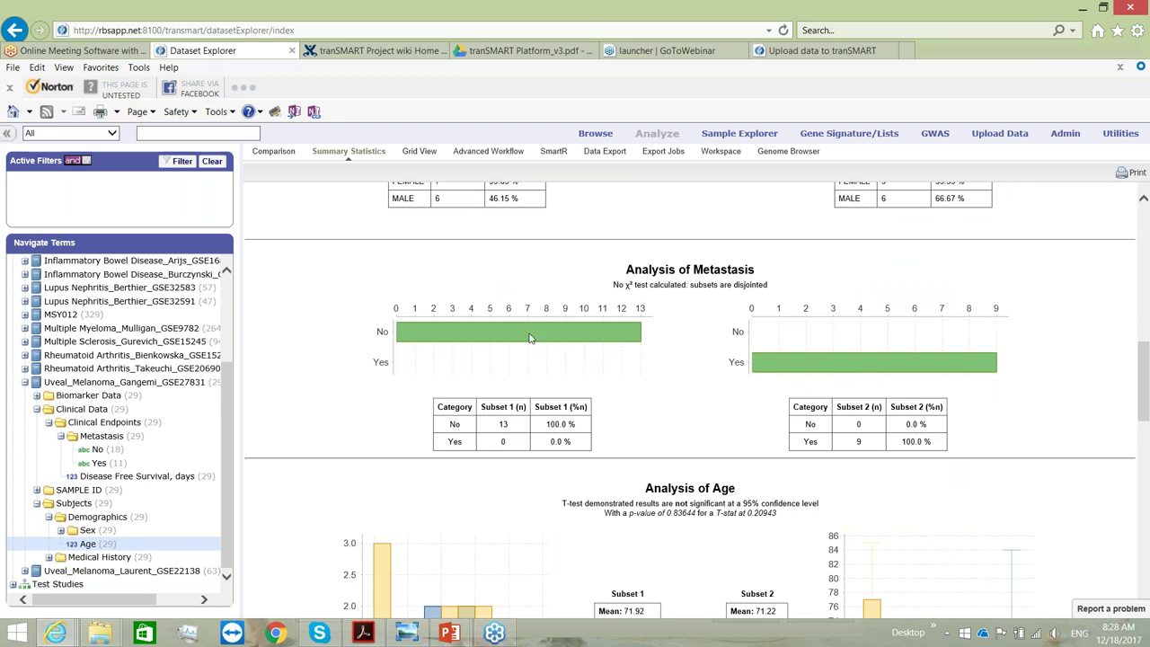
scroll(714, 462, down, 5)
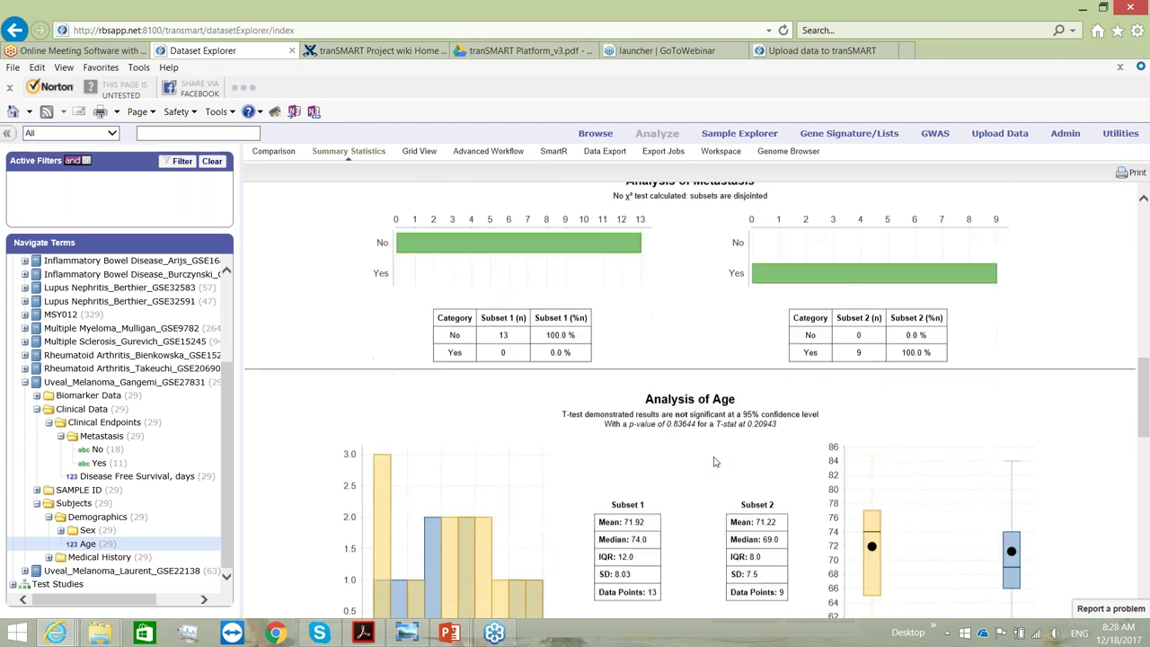
scroll(714, 462, down, 6)
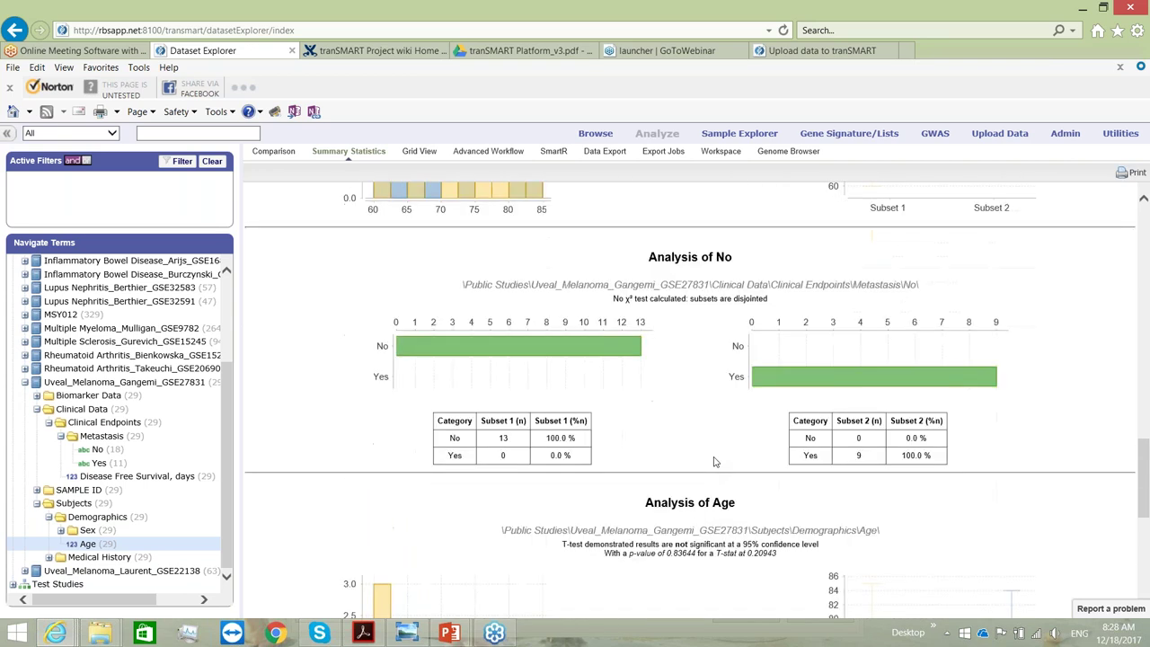
scroll(690, 387, down, 8)
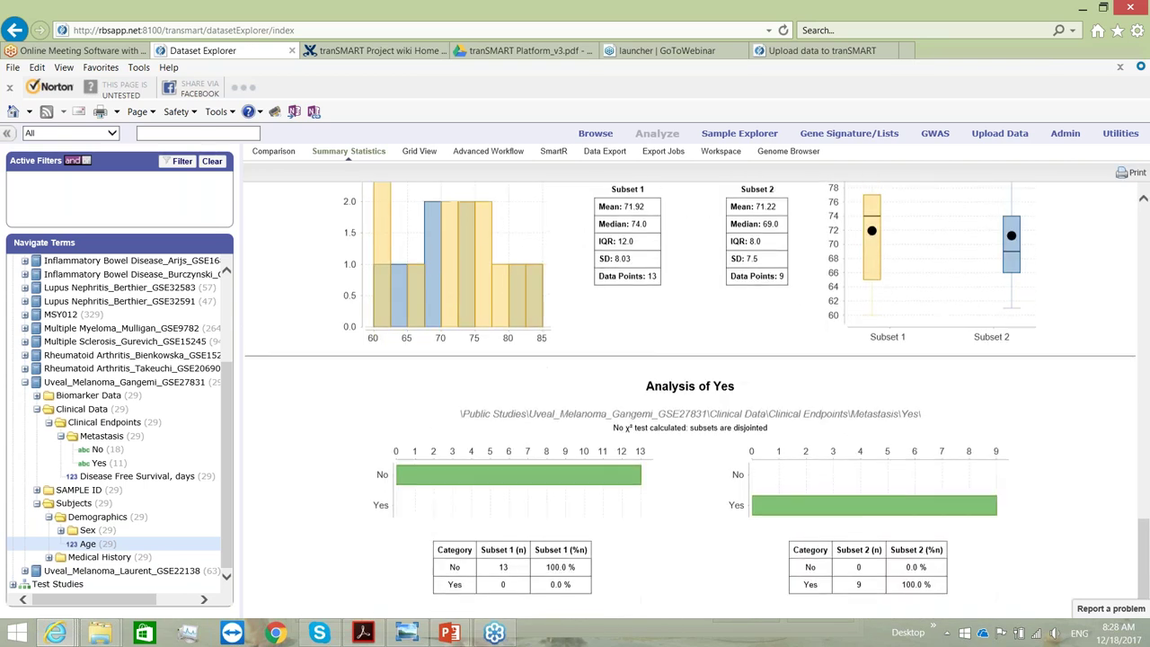
scroll(690, 387, up, 3)
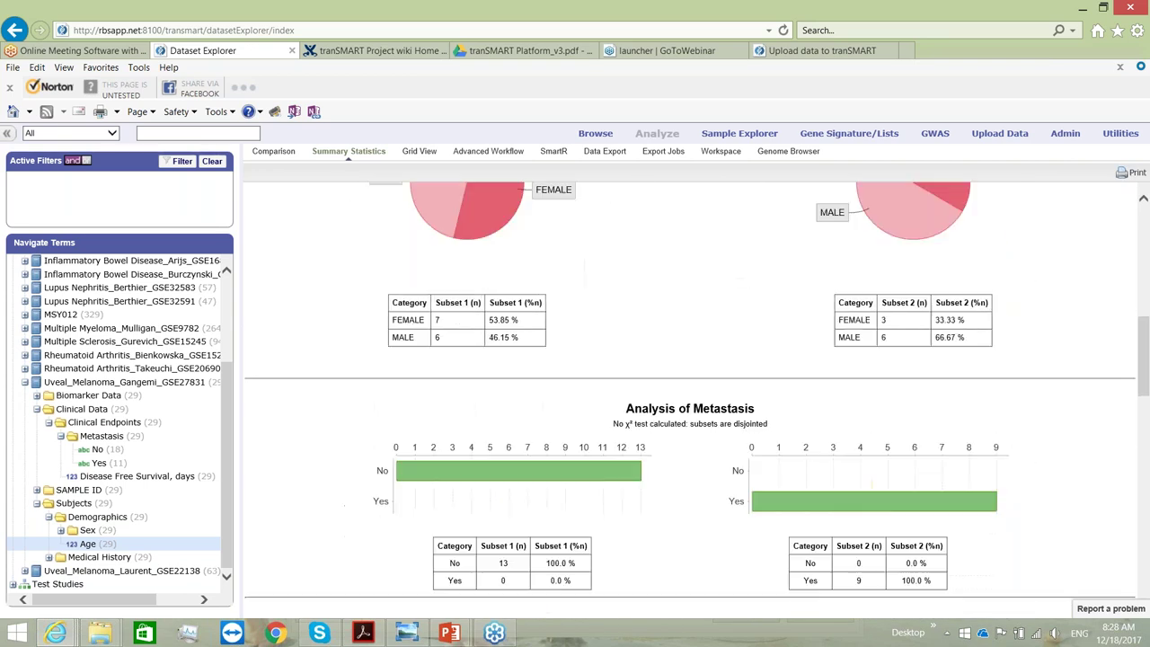
scroll(690, 400, up, 6)
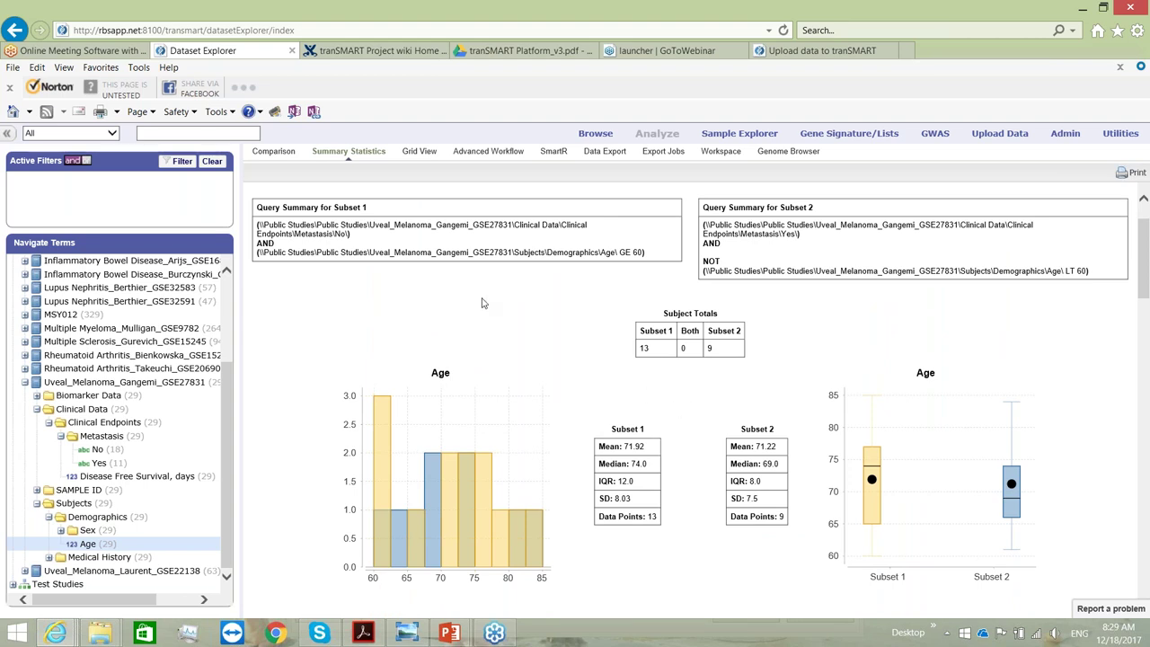
- Show the subsets' patients in Grid View and add Disease Free Survival, days as a column
click(421, 153)
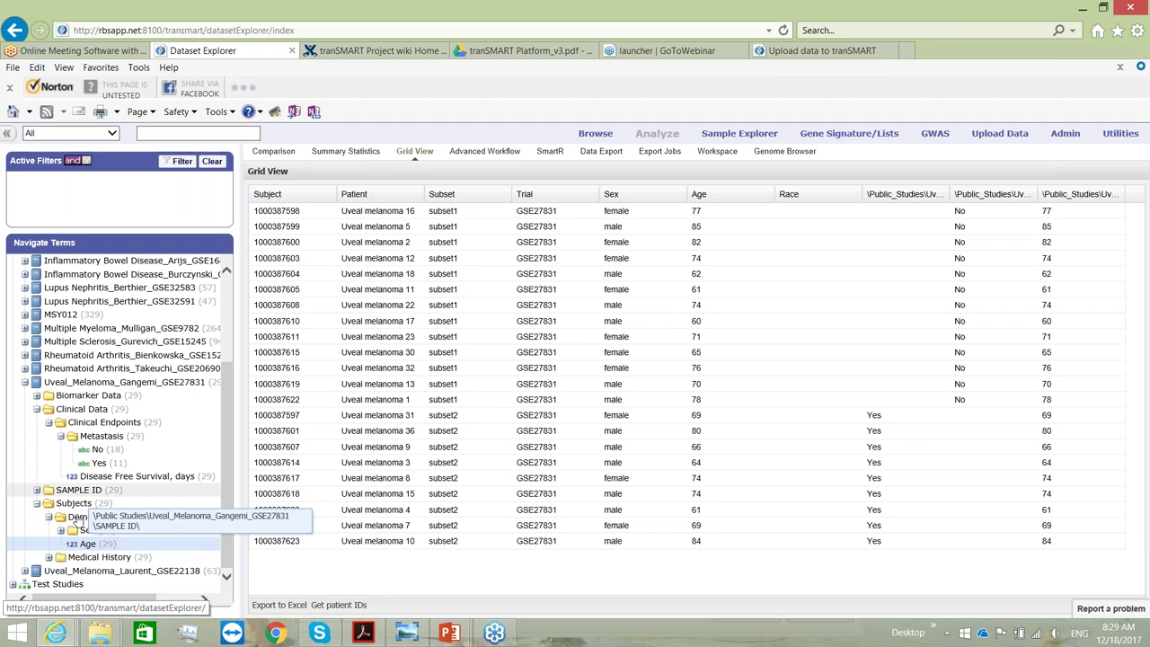
drag(101, 477, 506, 570)
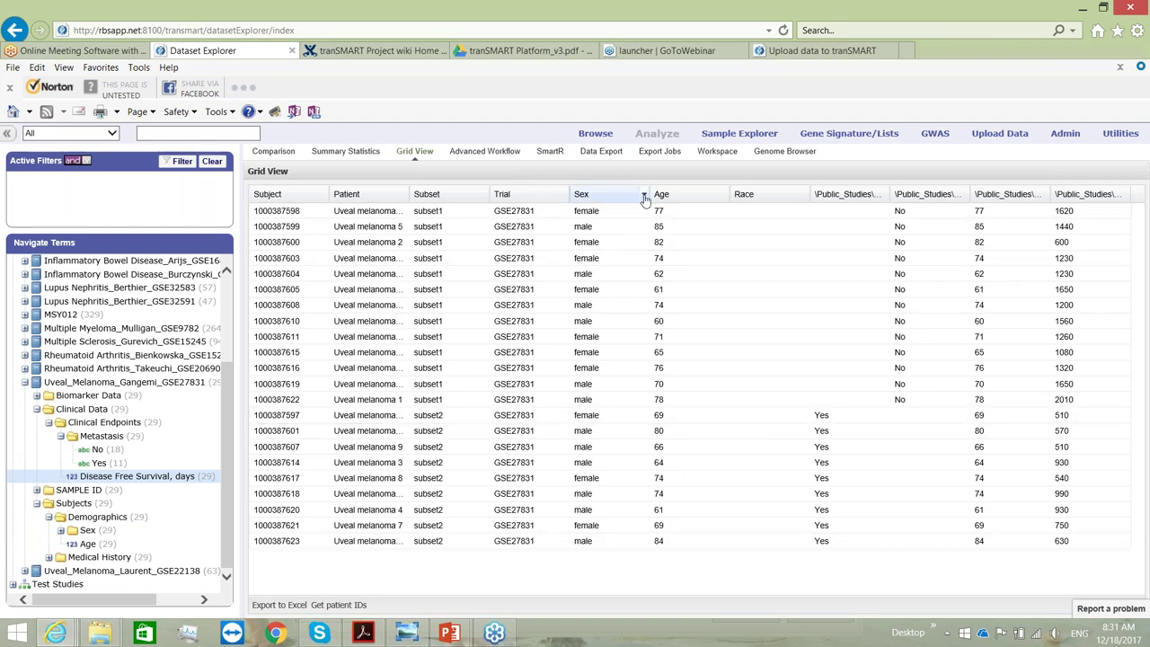
- Export the clinical and low dimensional biomarker data and the messenger RNA microarray data for both subsets, running the job in the background
click(602, 152)
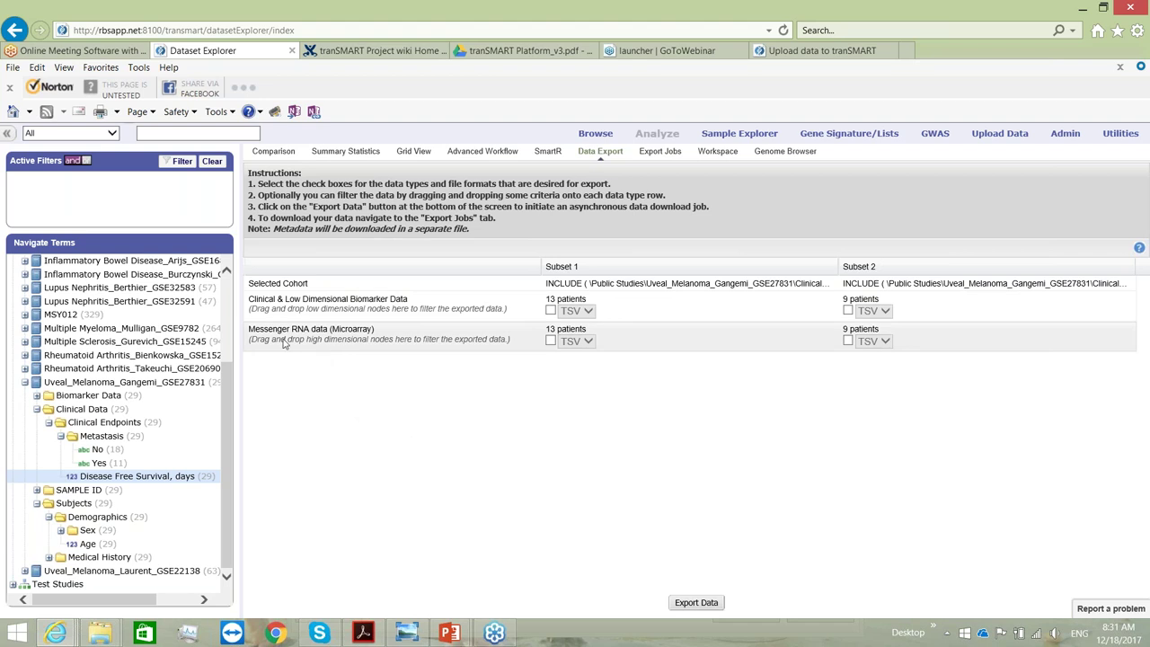
click(551, 311)
click(848, 311)
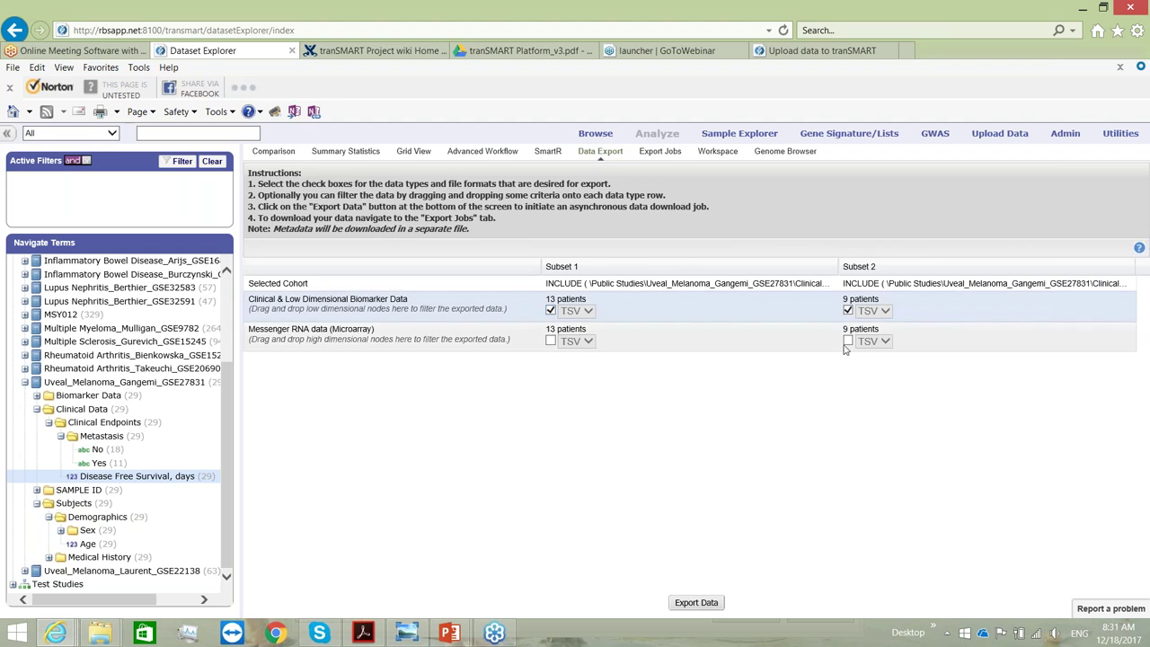
click(849, 342)
click(550, 342)
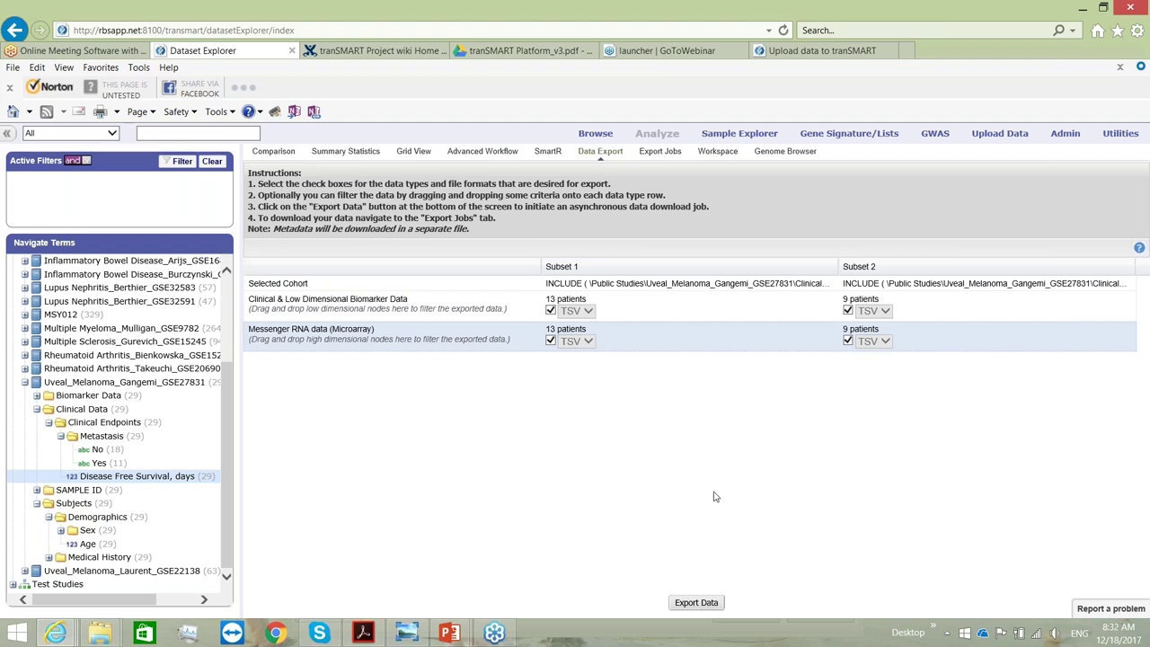
click(698, 604)
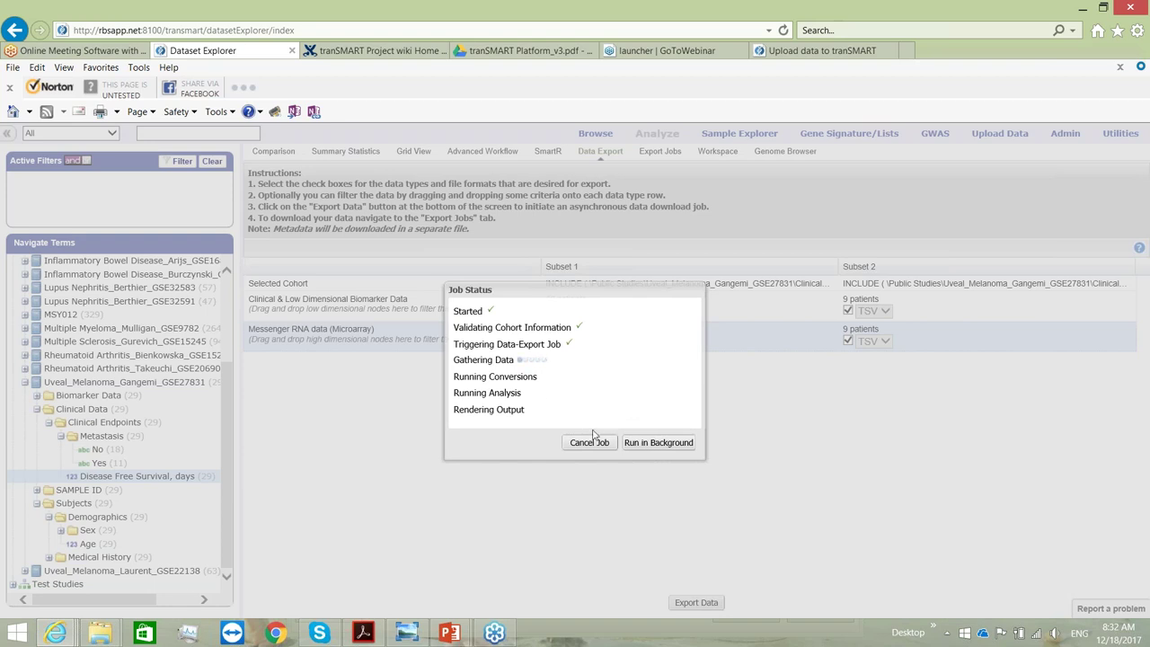
click(649, 446)
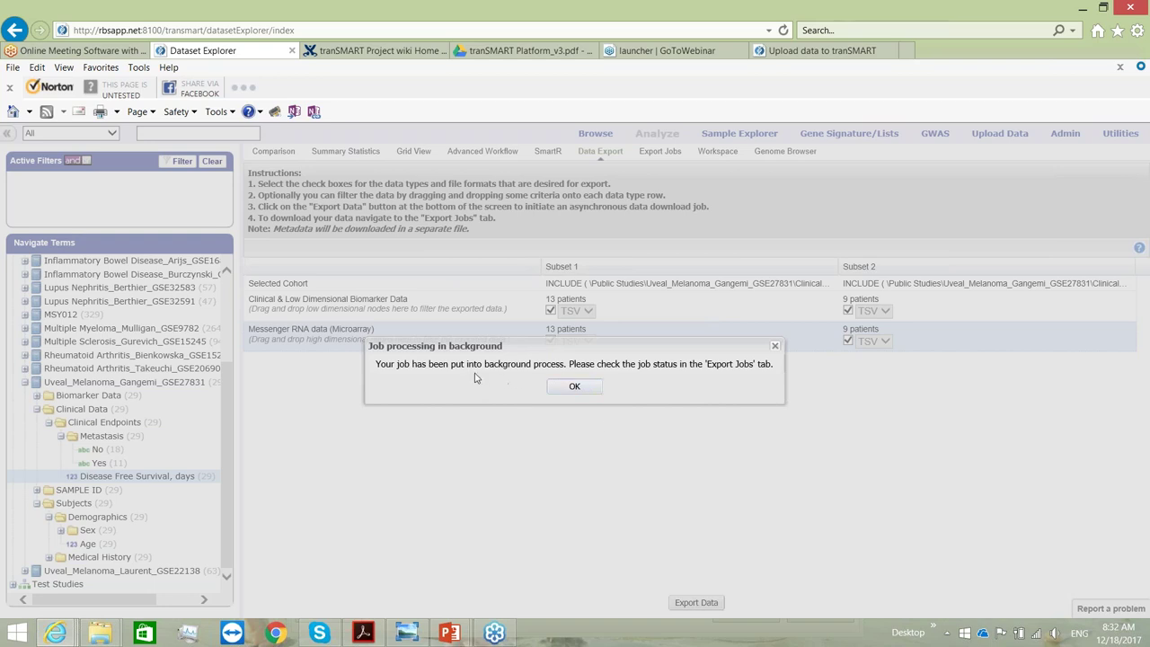
key(Return)
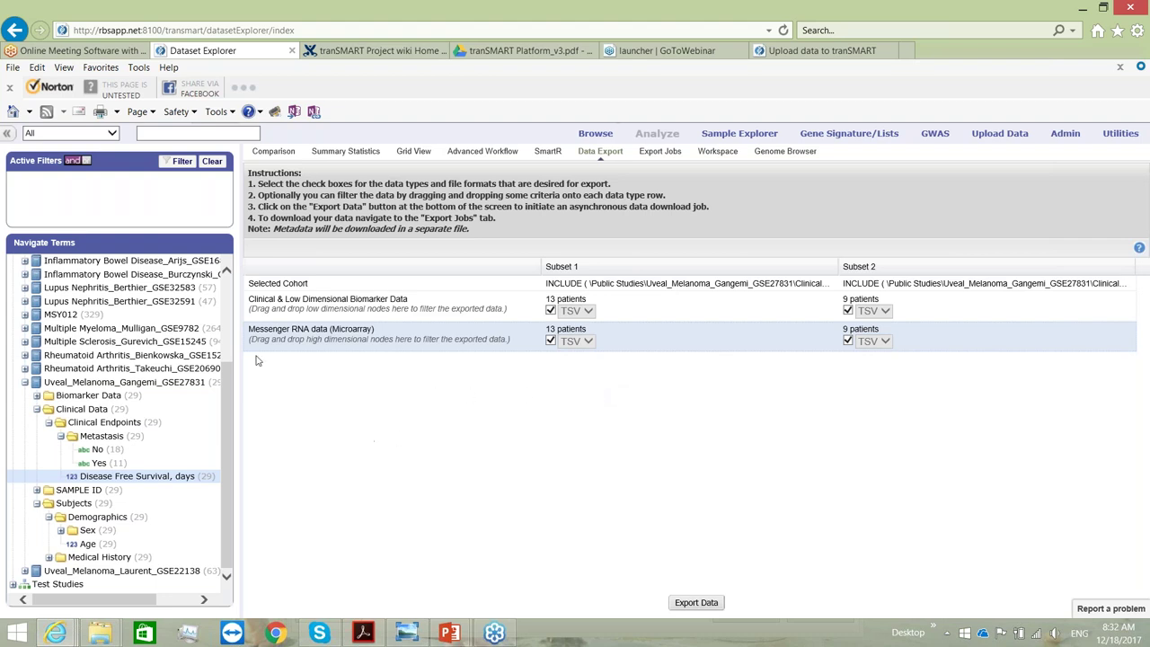
- Check the new data export's status in Export Jobs and cancel the offered zip download
click(667, 153)
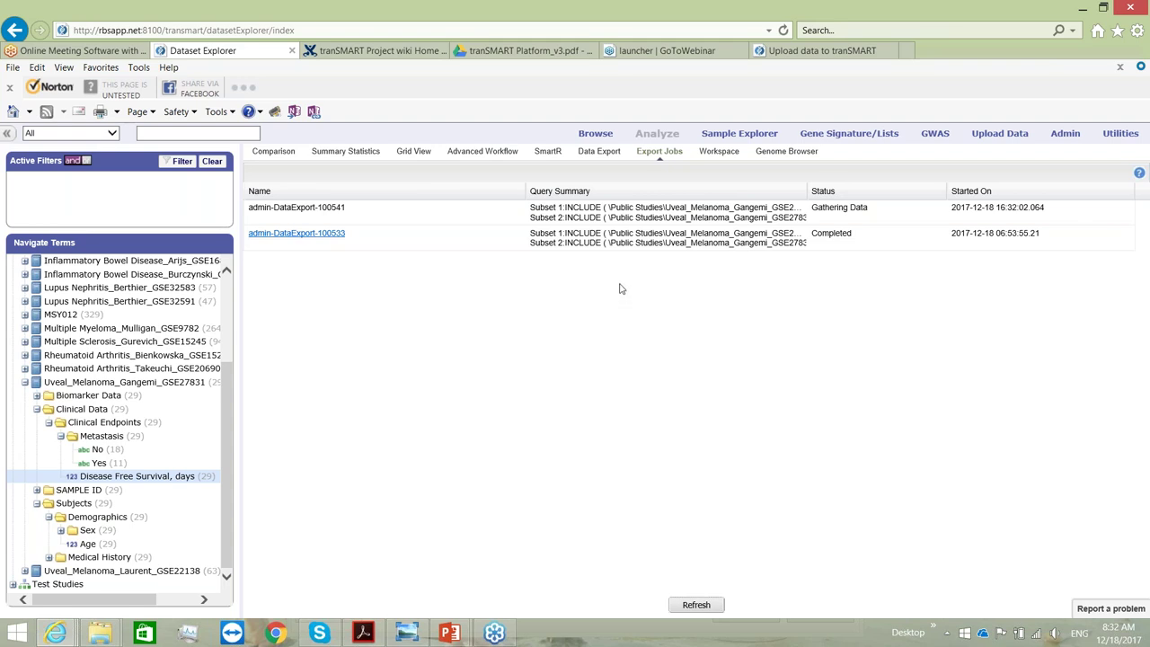
click(840, 208)
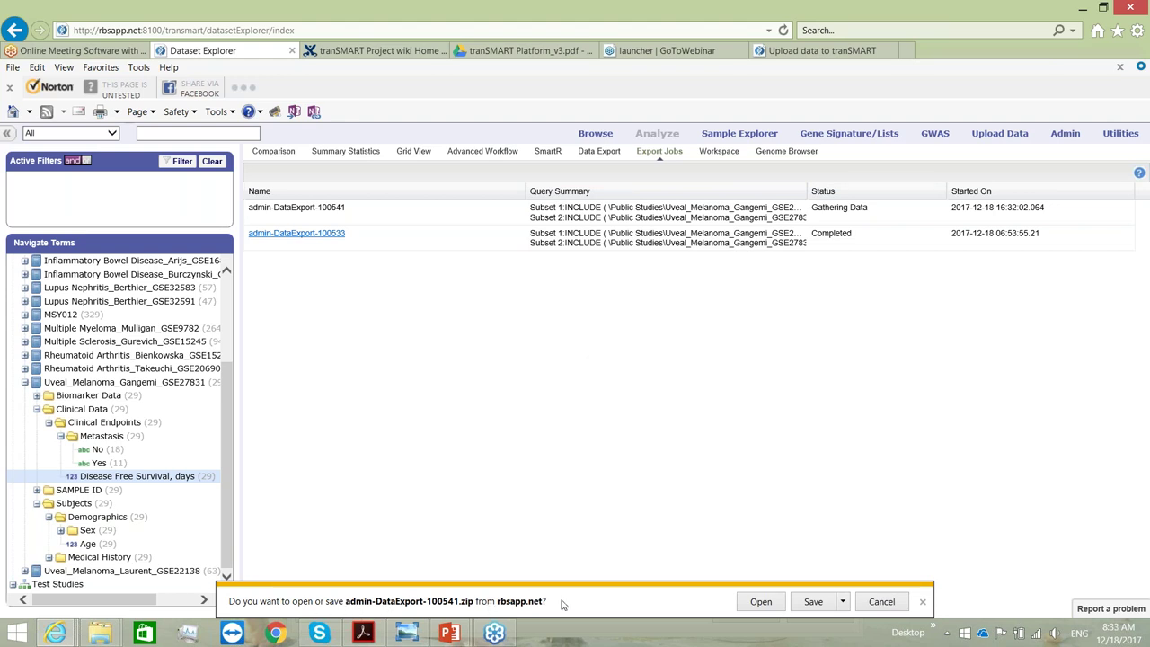
click(880, 602)
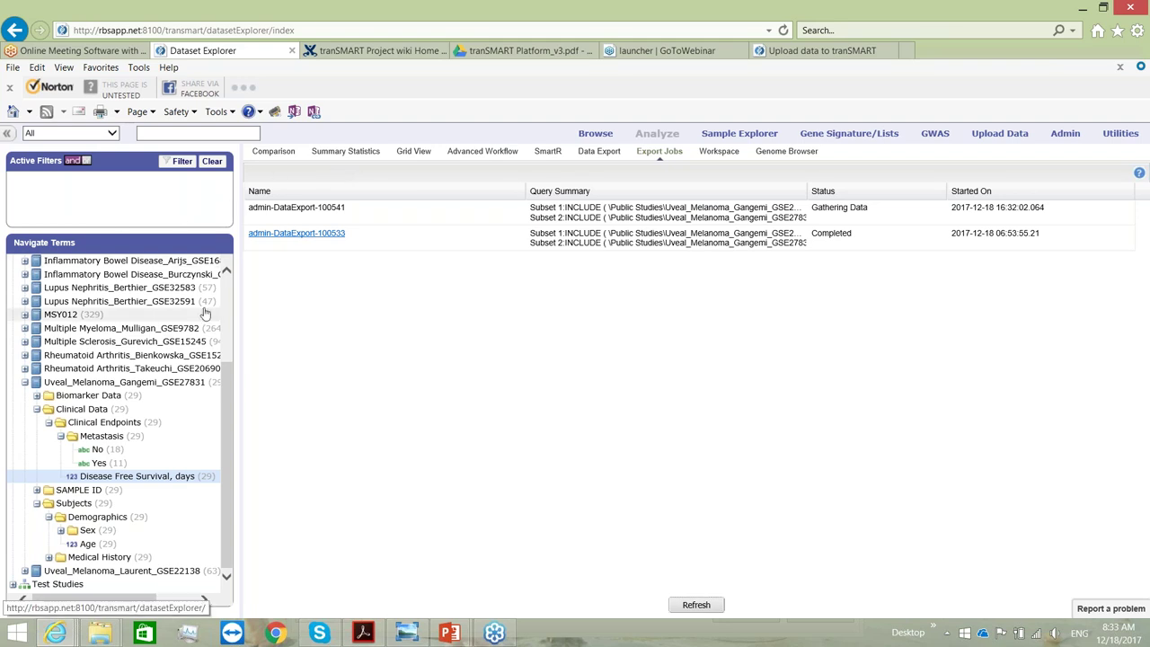
- Clear all comparison panels and the analysis, and include the whole Uveal_Melanoma_Gangemi_GSE27831 study in Subset 1
click(274, 153)
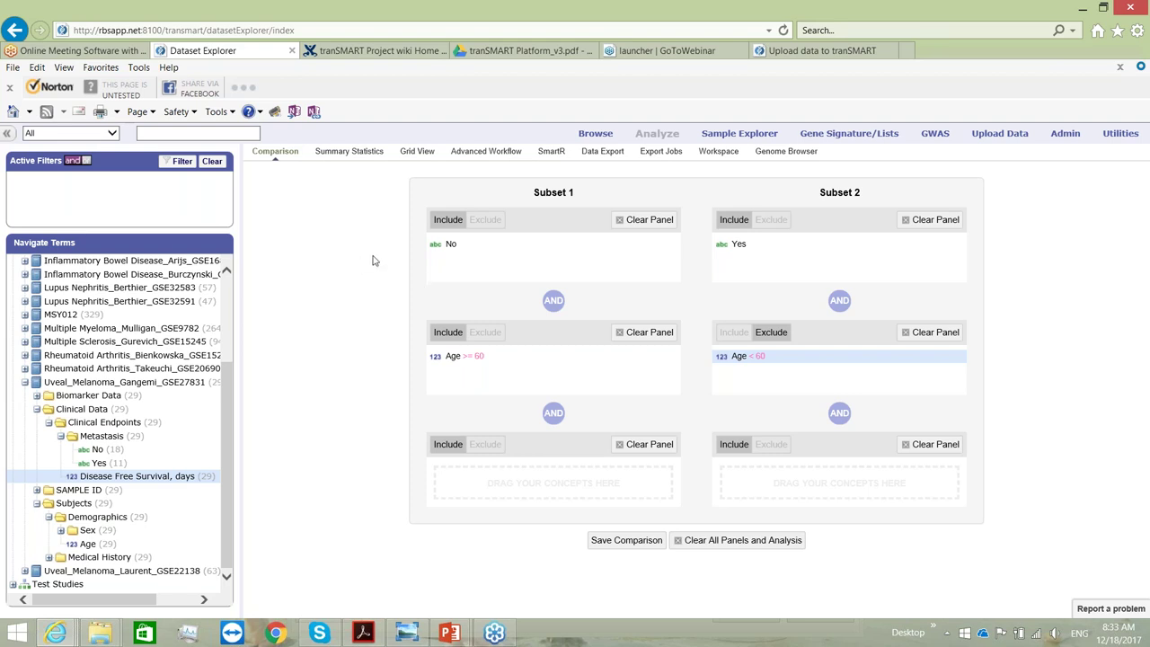
click(723, 544)
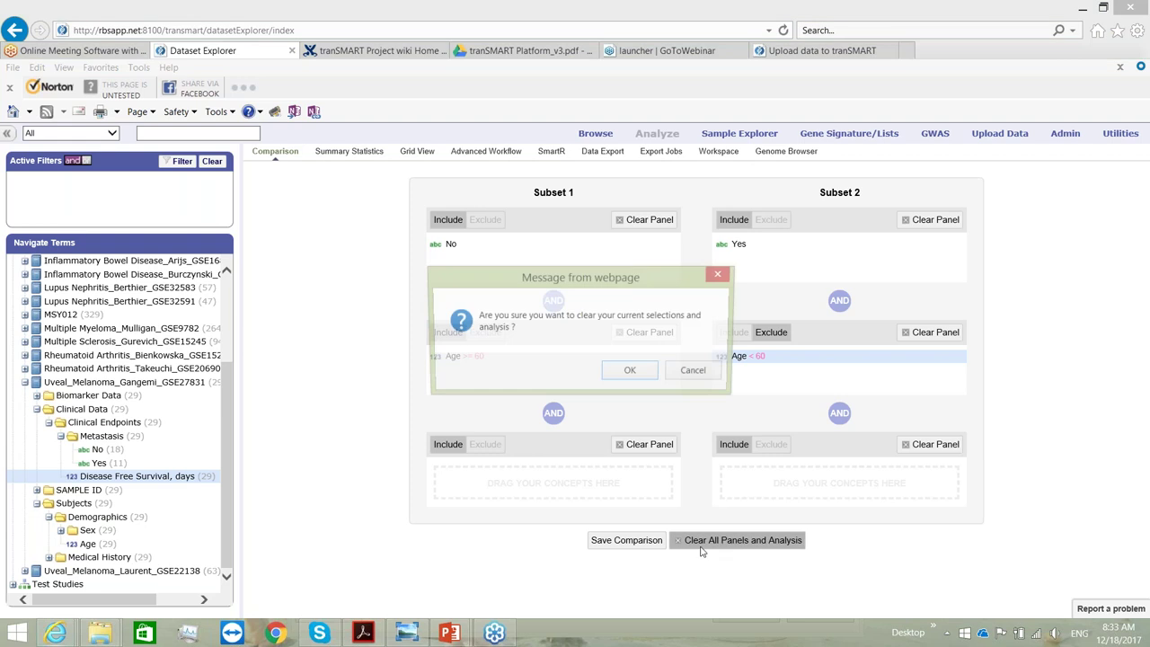
click(632, 374)
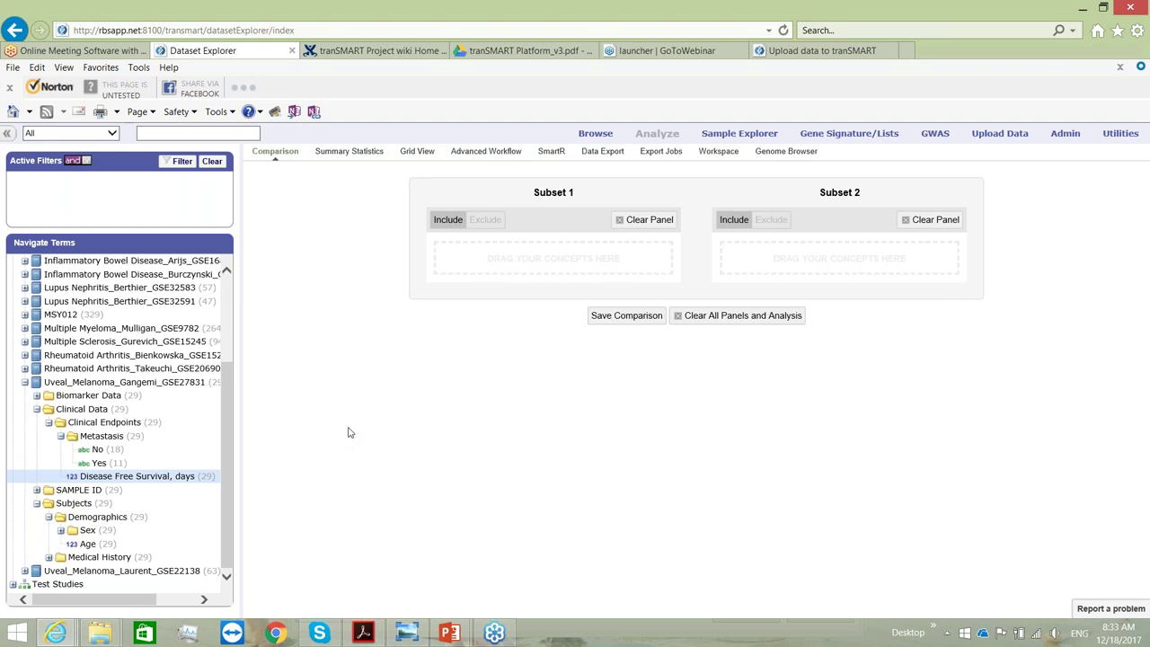
drag(92, 388, 517, 264)
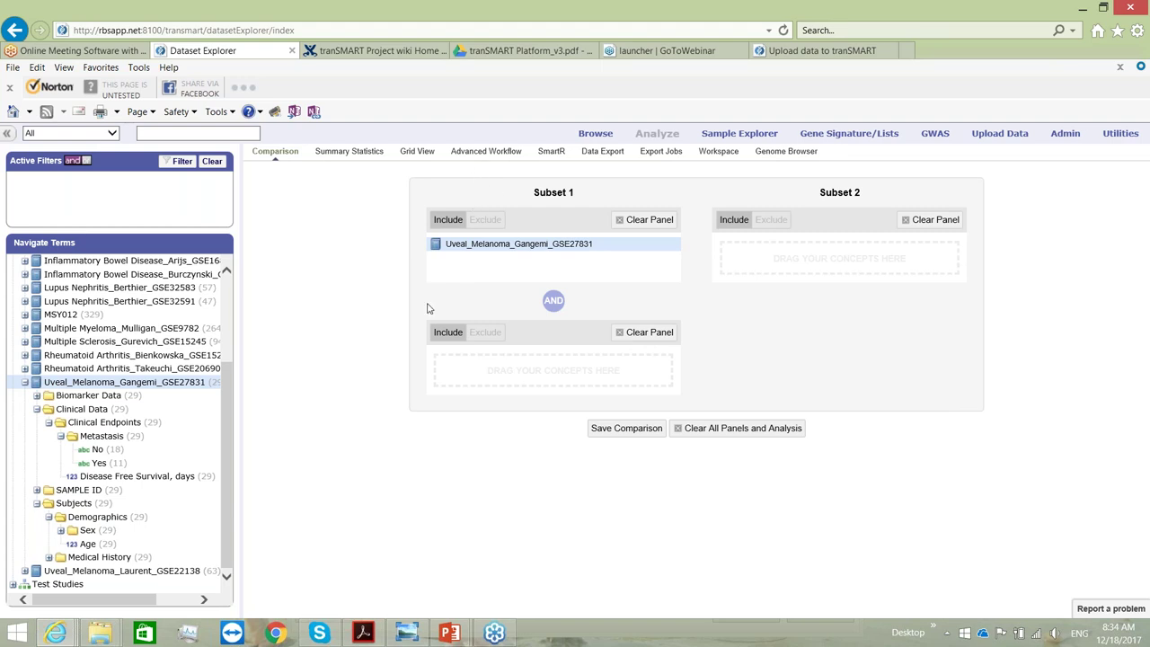
- Set up a Table with Fisher Test analysis with Mda-9/Syntenin Expression Level from the Cancer Characteristics as the independent variable
click(484, 155)
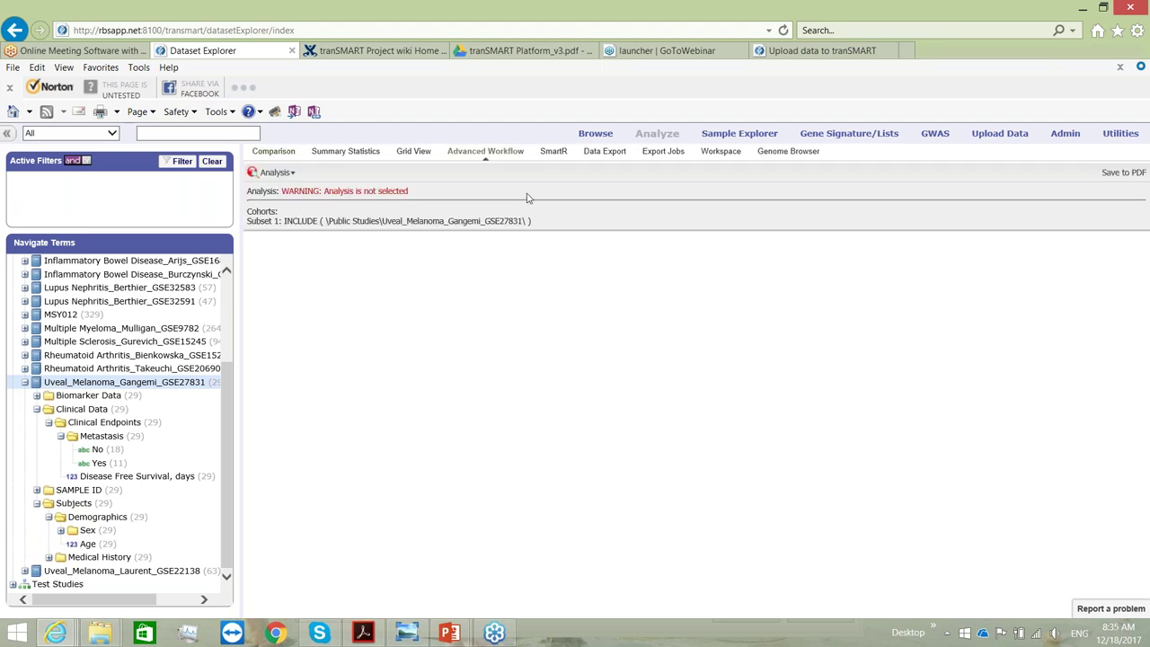
click(281, 173)
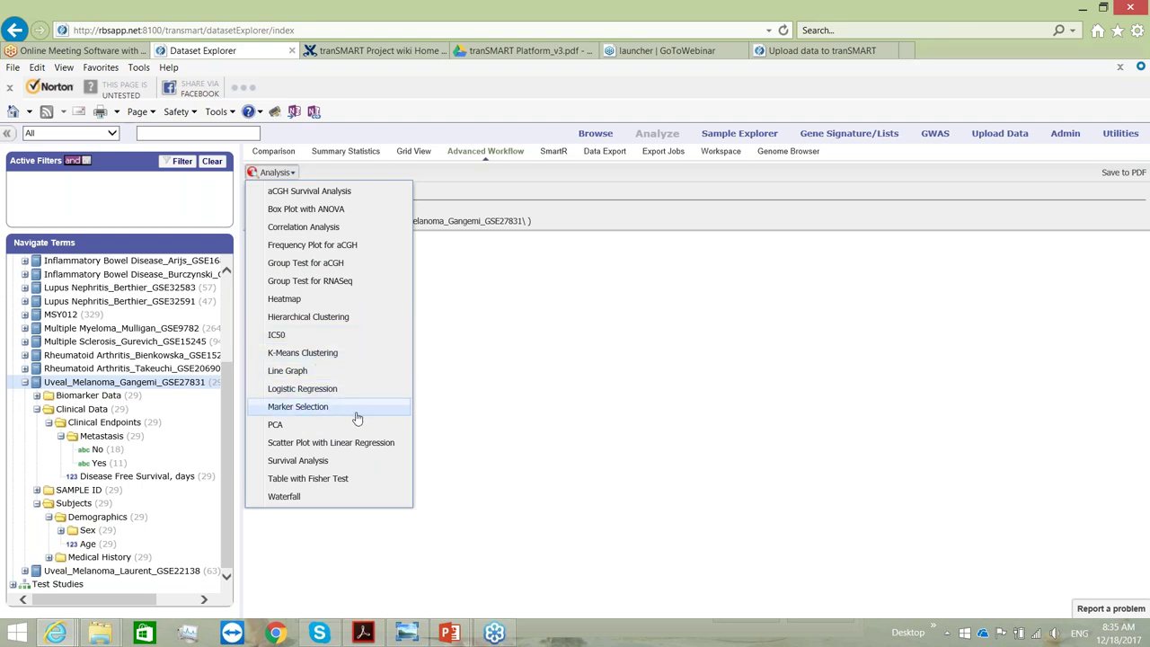
click(344, 481)
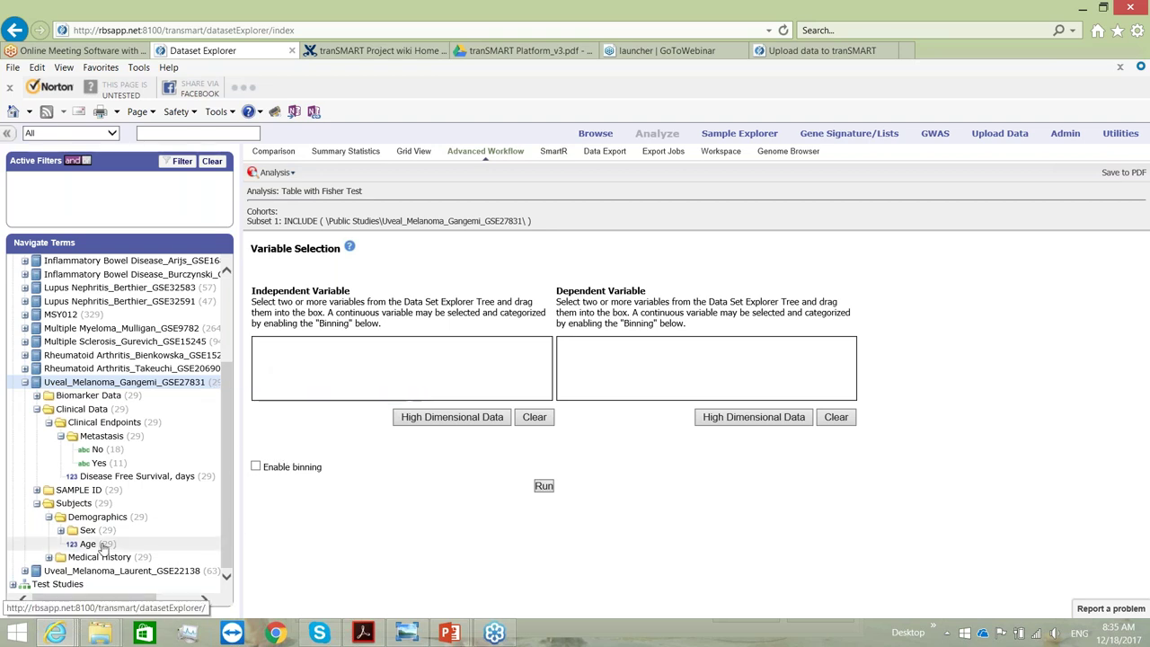
click(48, 557)
scroll(225, 566, down, 3)
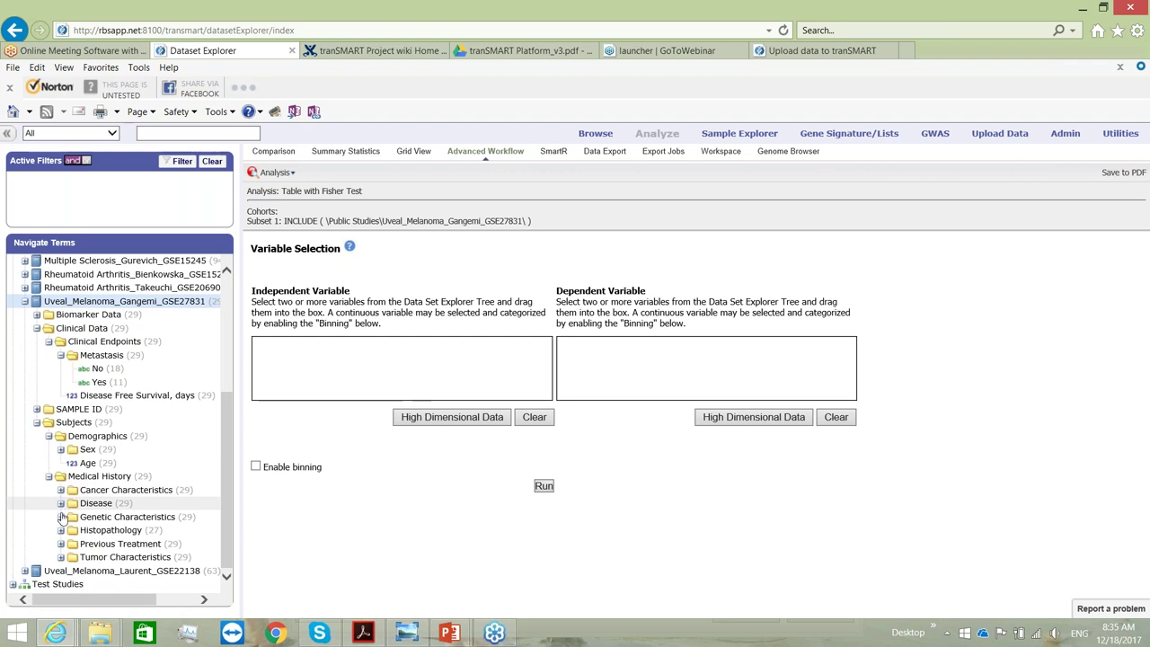
click(61, 518)
click(61, 503)
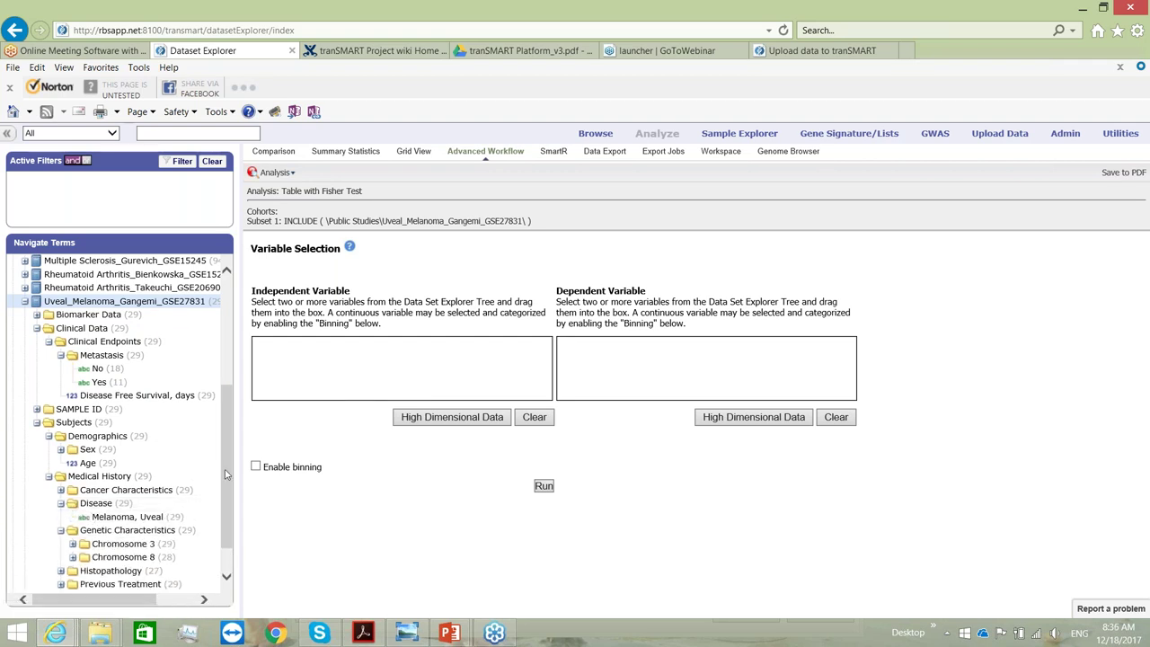
click(61, 490)
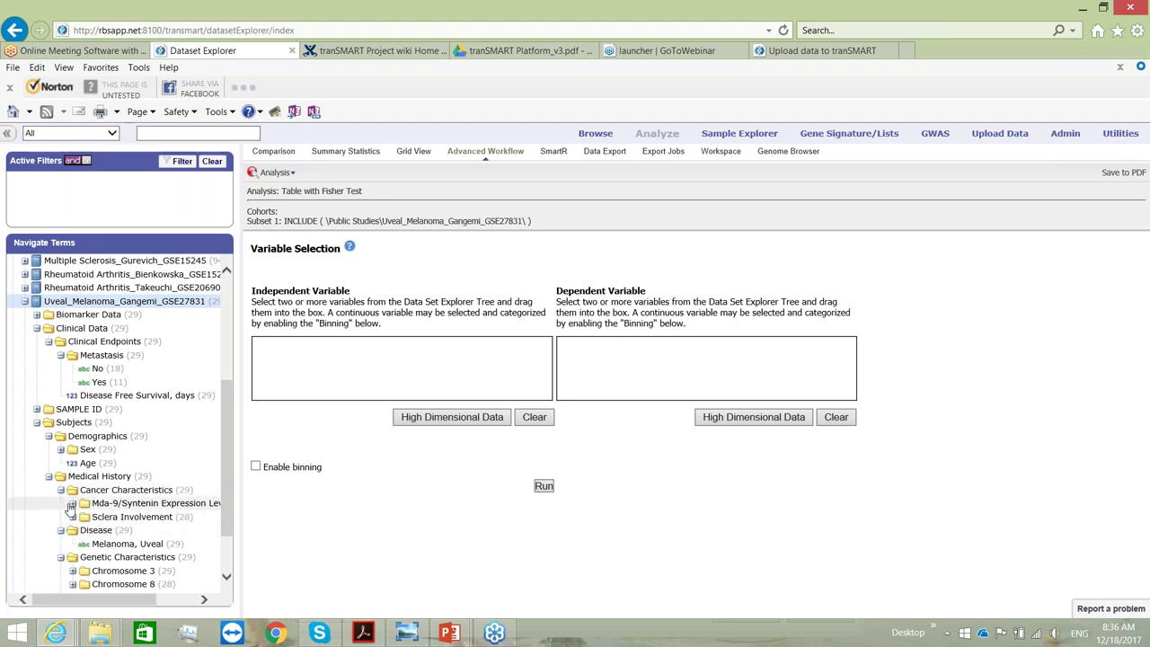
click(73, 504)
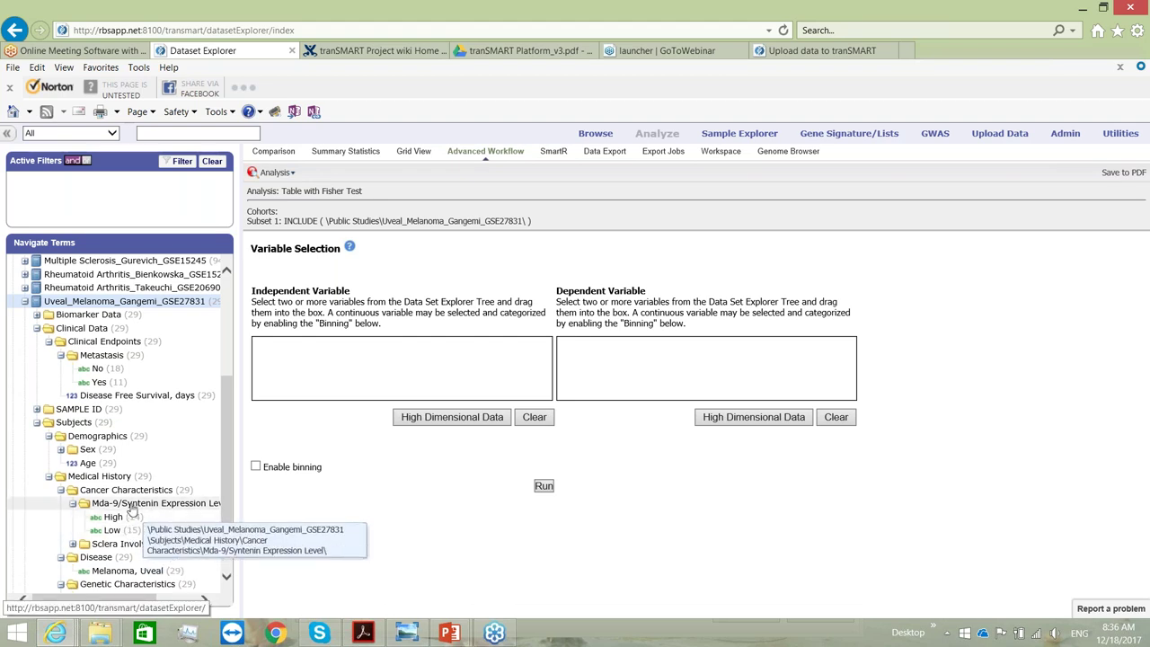
drag(132, 509, 333, 363)
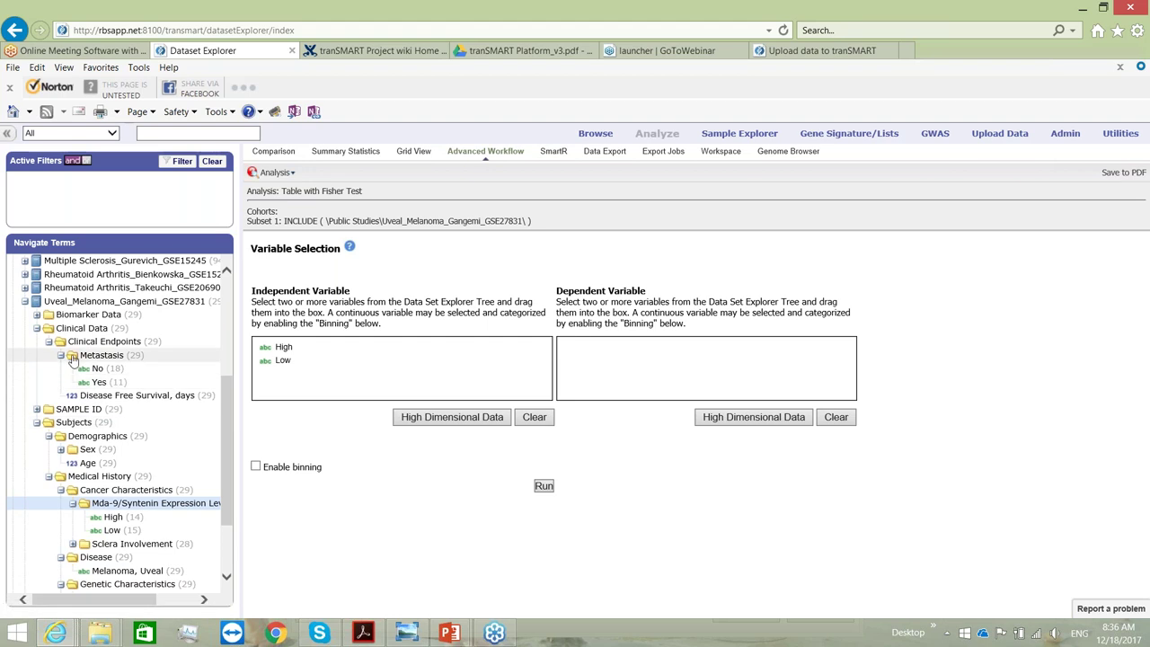
- Add Metastasis as the dependent variable, run the Fisher test, and review the contingency table and p-values
drag(76, 358, 647, 368)
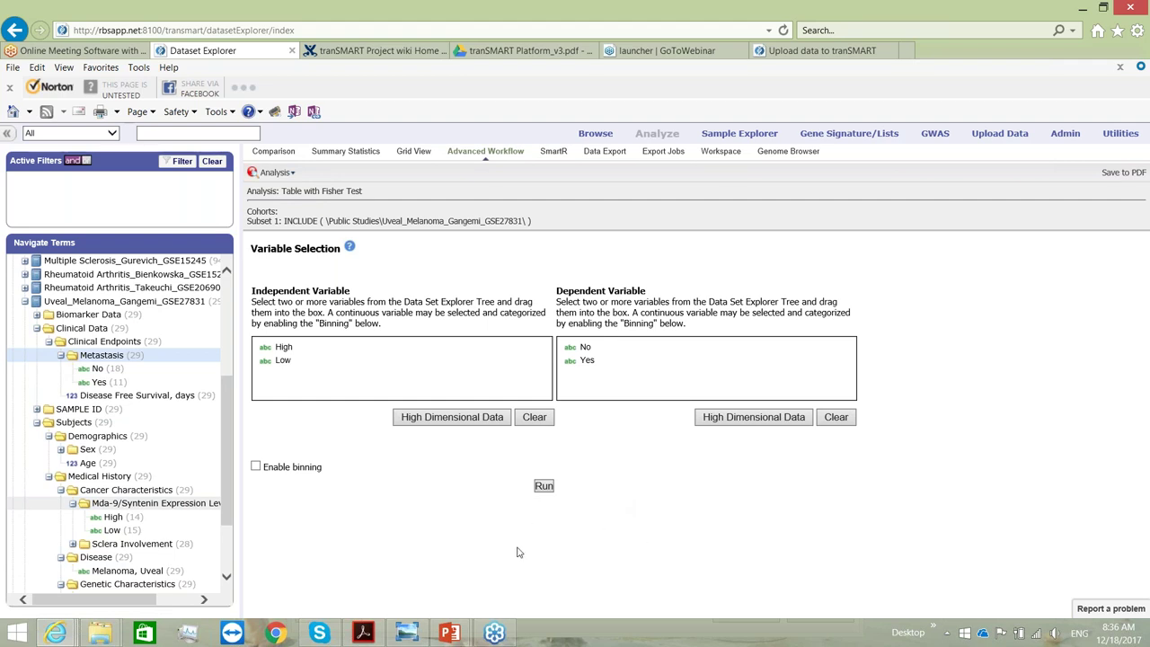
click(545, 487)
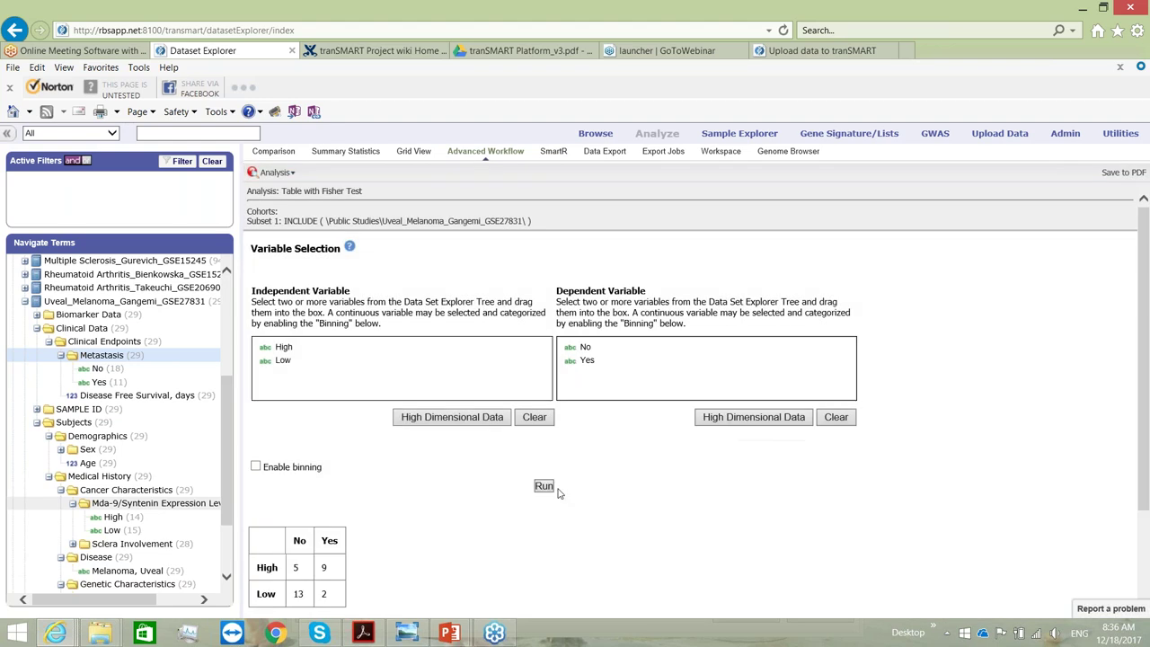
scroll(697, 449, down, 1)
scroll(697, 449, down, 1)
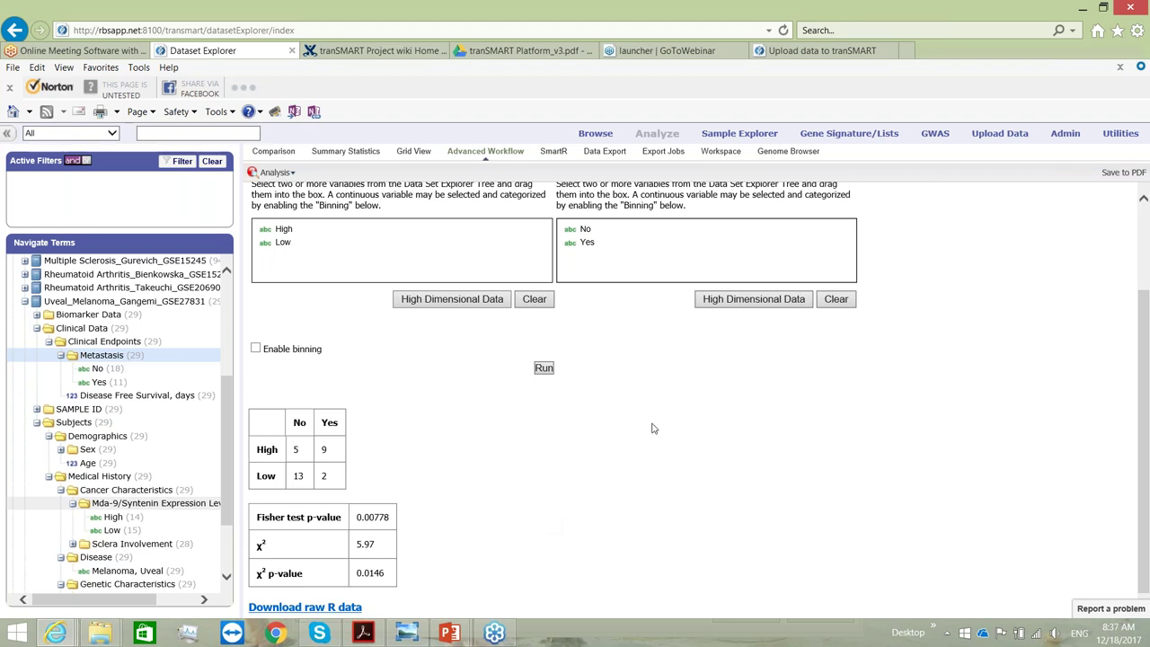
scroll(653, 429, up, 3)
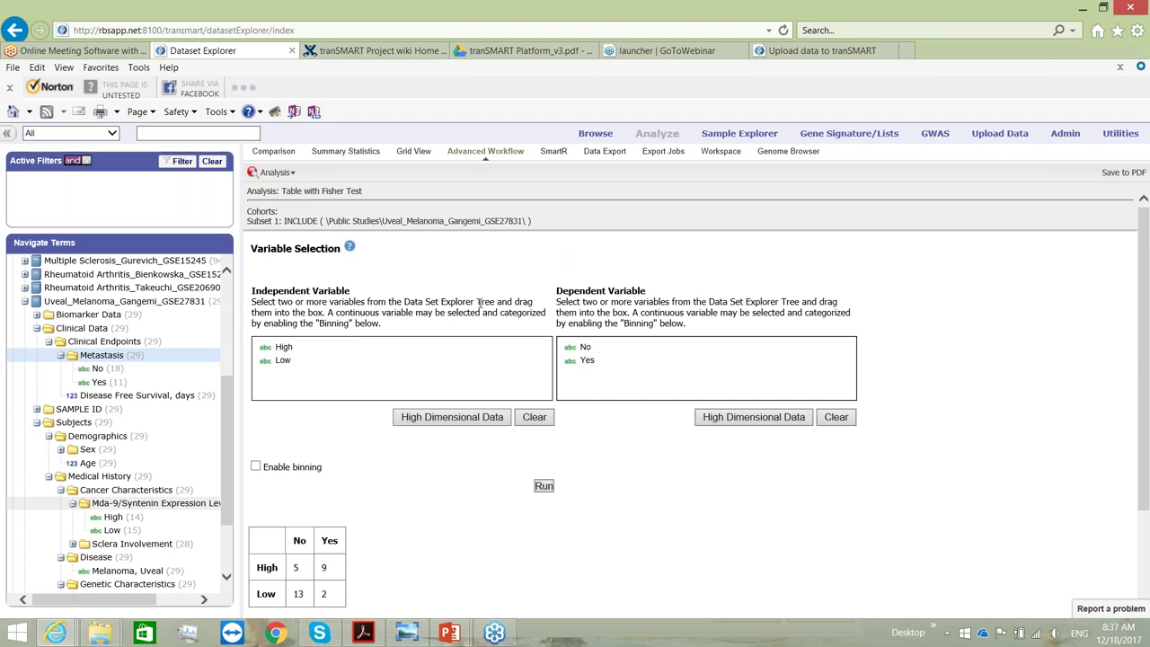
- Switch to Box Plot with ANOVA, using the Eye gene expression data as independent variable and Metastasis as dependent variable
click(275, 173)
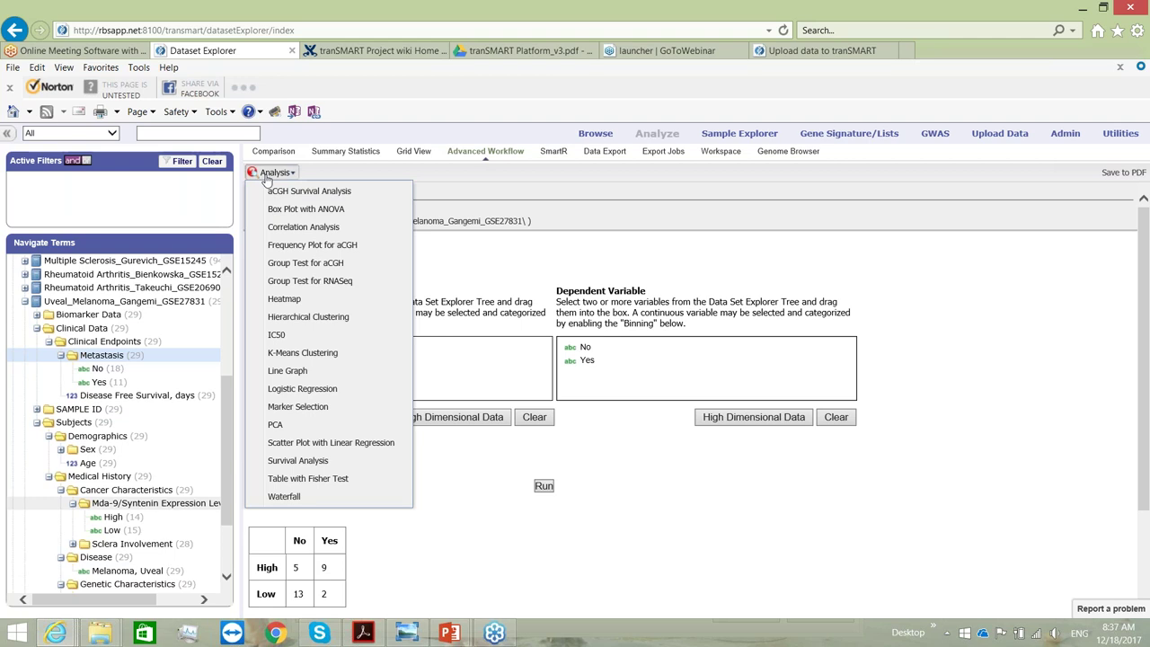
click(305, 209)
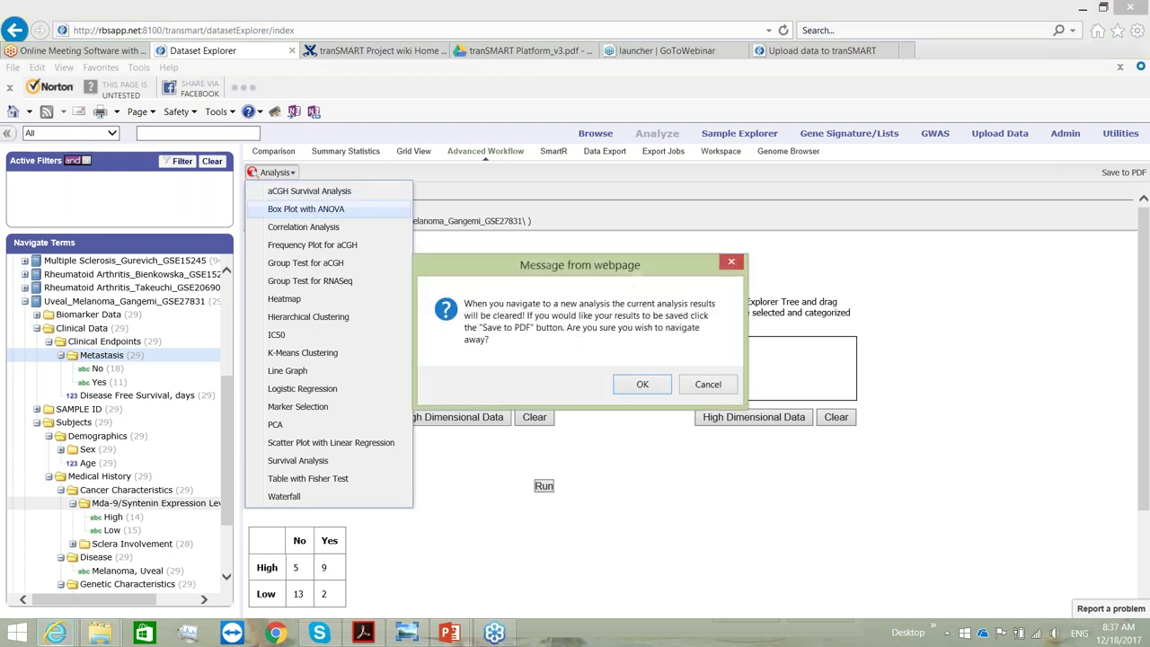
click(662, 388)
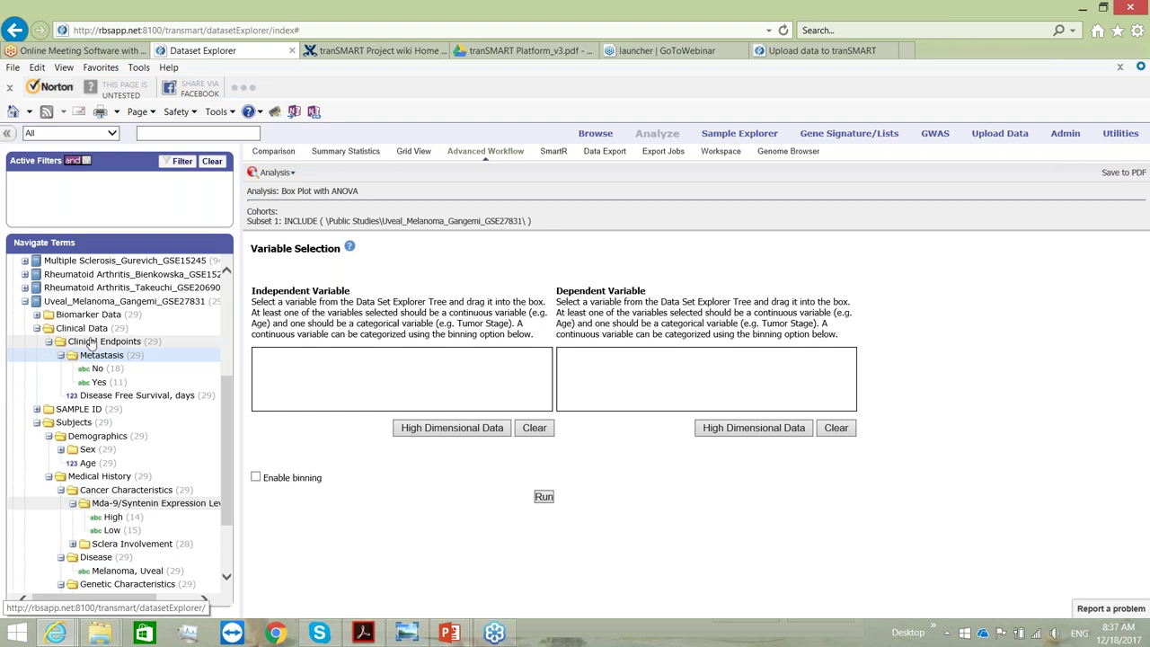
click(37, 314)
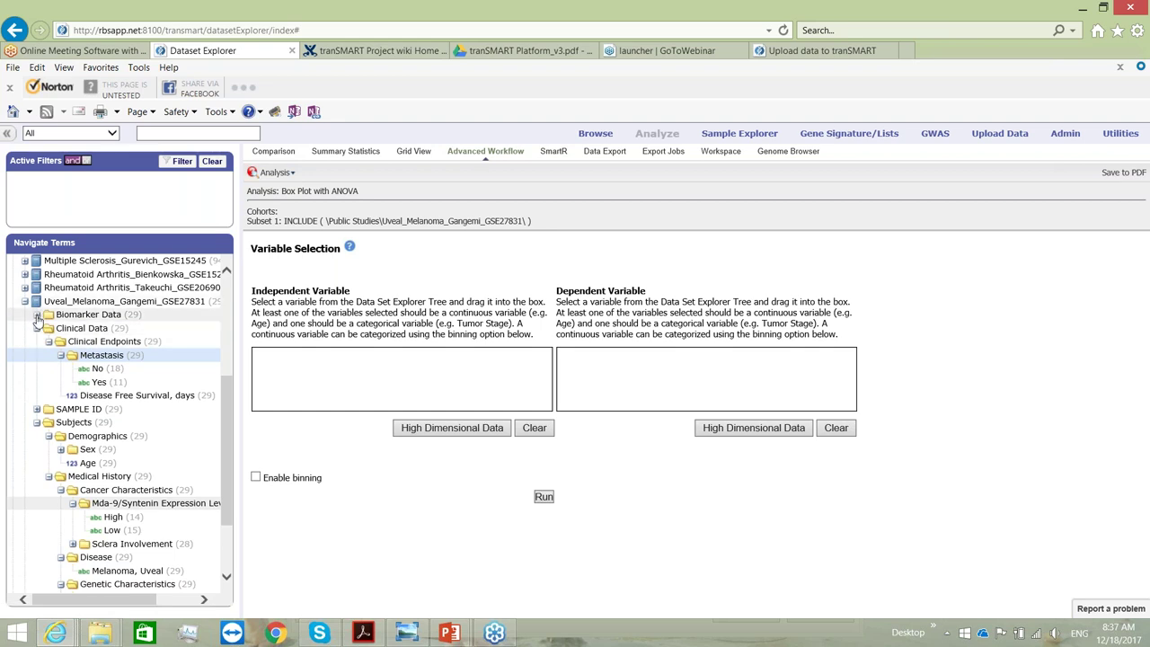
click(47, 328)
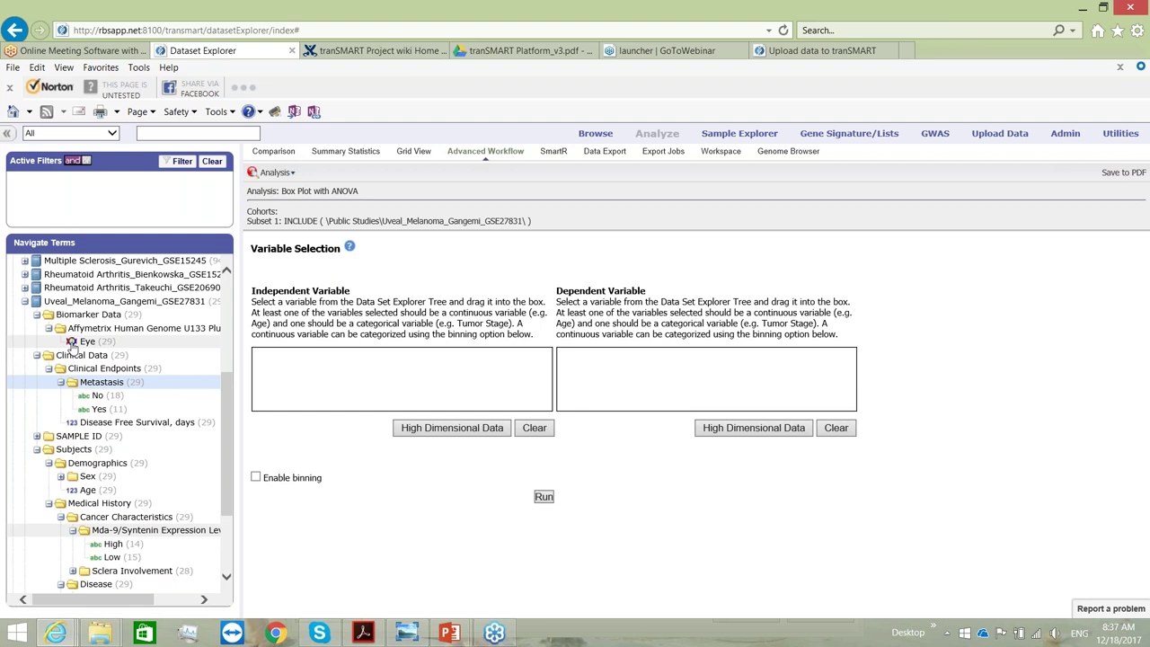
drag(72, 342, 286, 360)
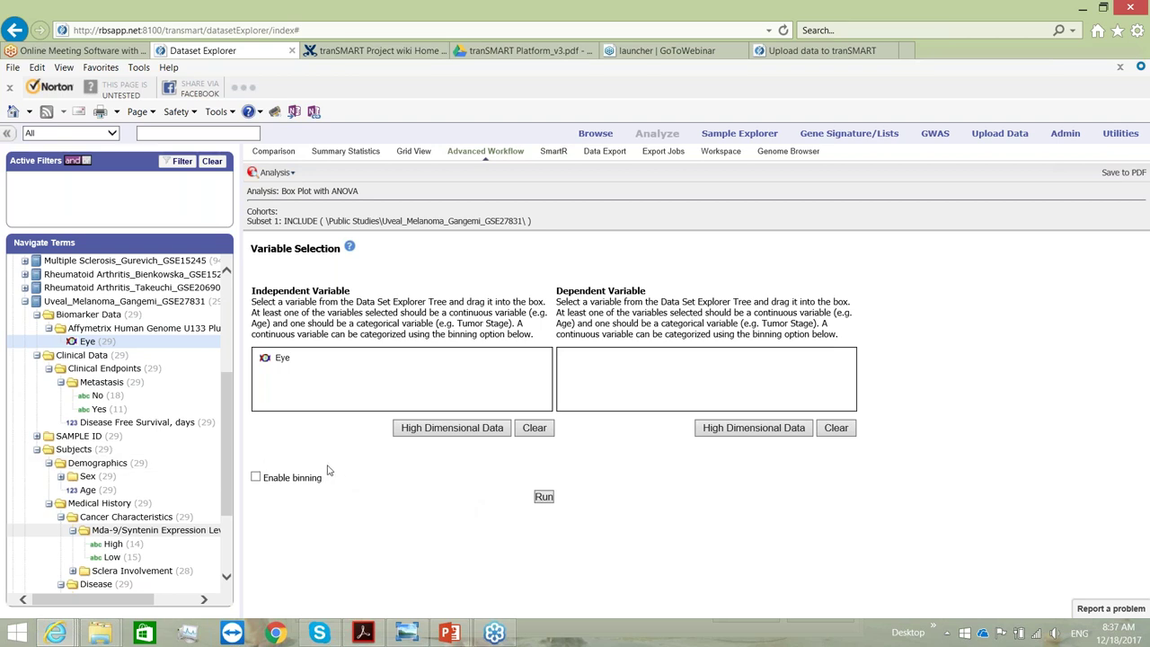
drag(102, 382, 652, 369)
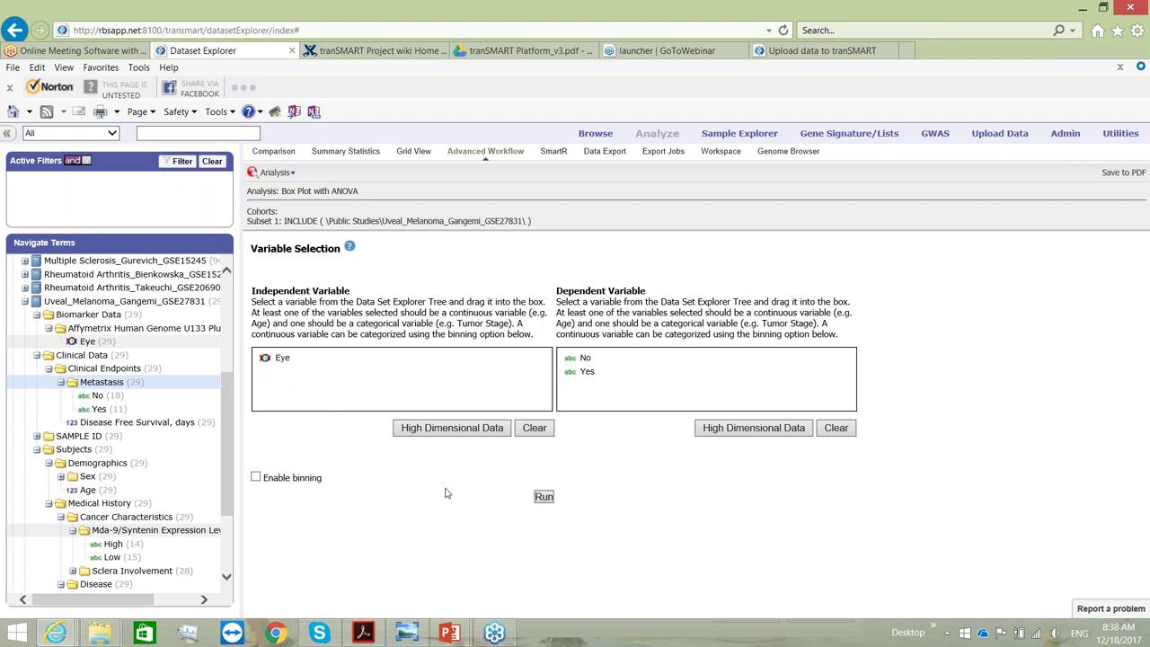
- Restrict the independent variable's high dimensional data to the gene SDCBP, searching for it by the alias "mda"
click(475, 436)
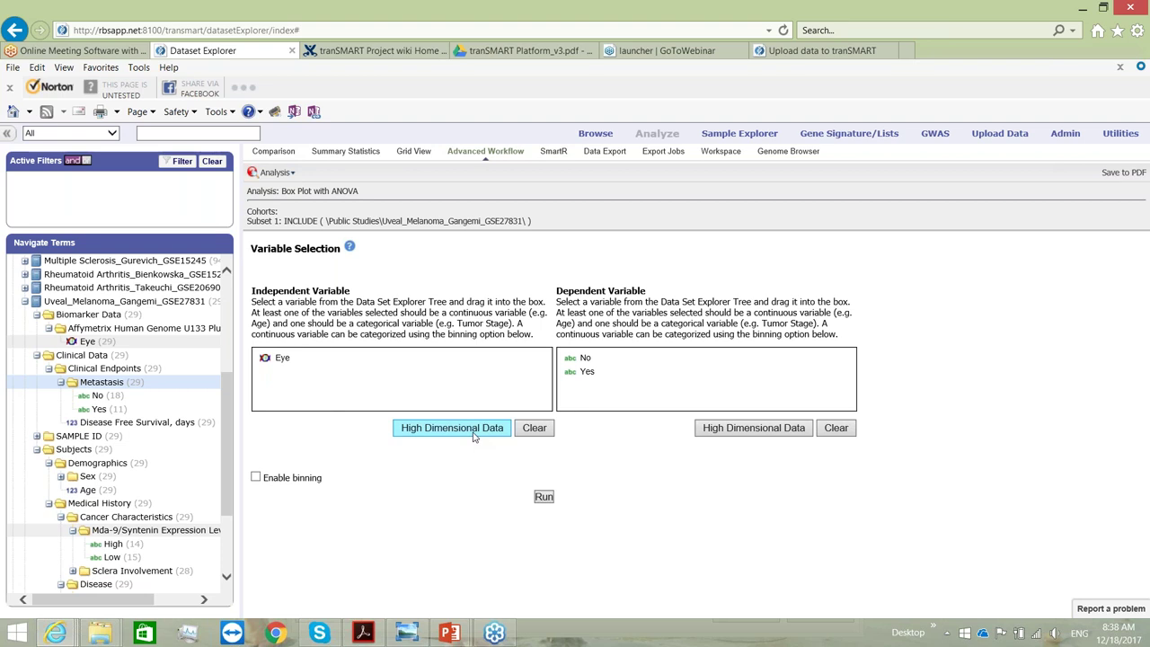
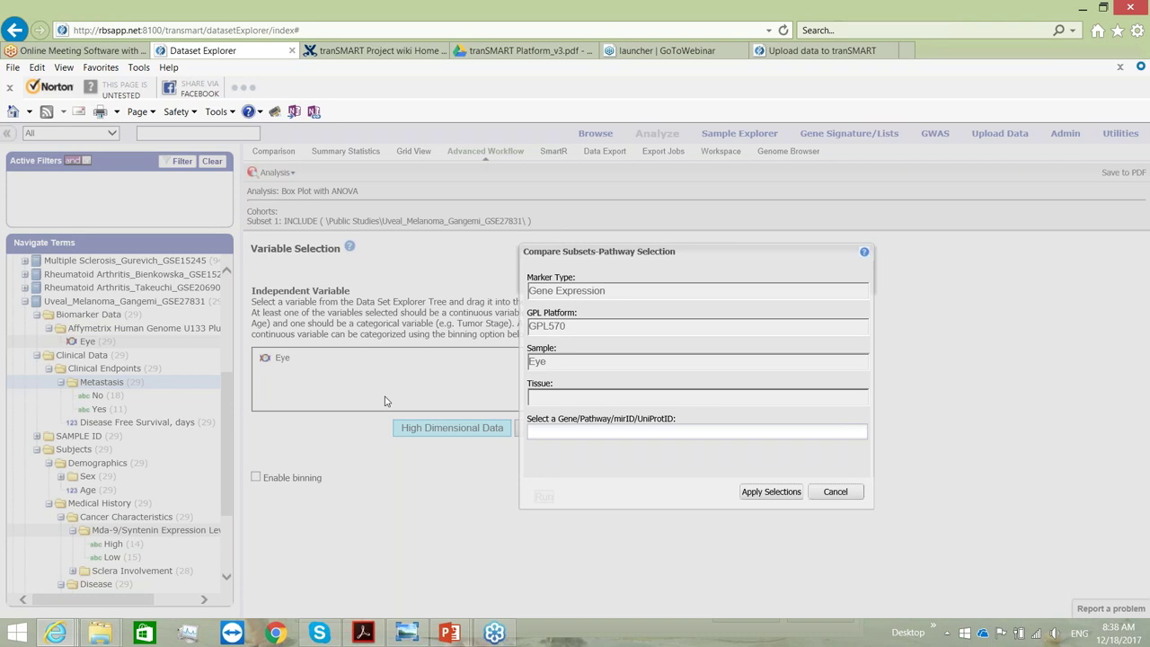
click(557, 435)
text(mda)
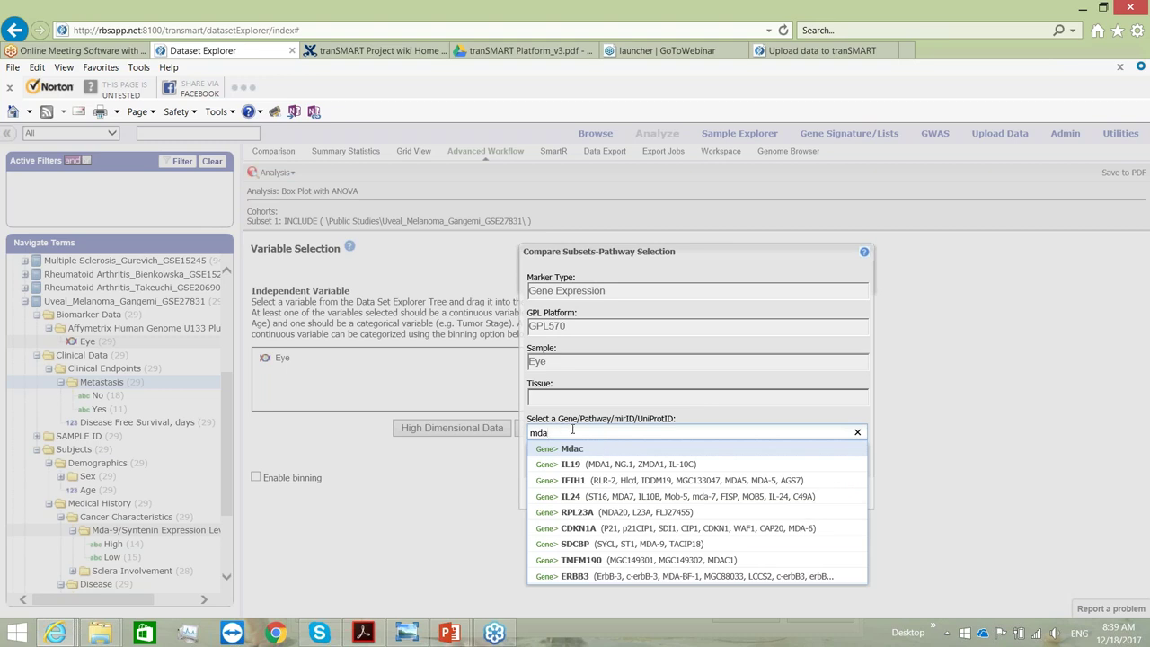
click(644, 547)
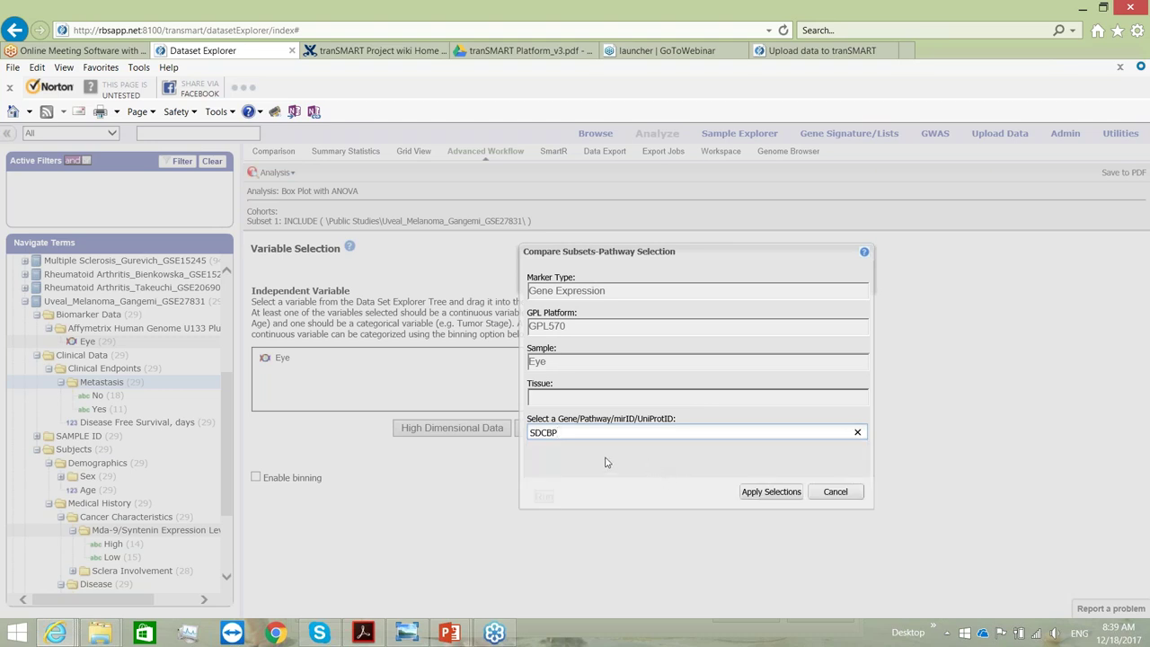
click(769, 491)
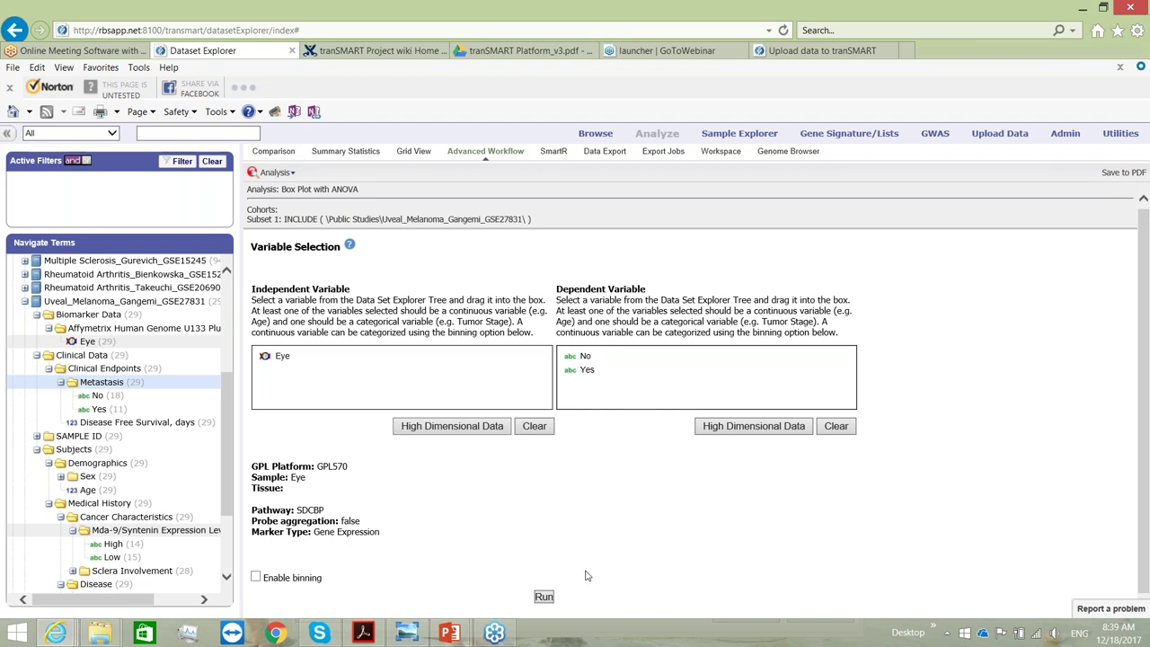
- Run the Box Plot with ANOVA analysis and examine the box plot, ANOVA result, group means and pairwise t-test p-values
click(543, 597)
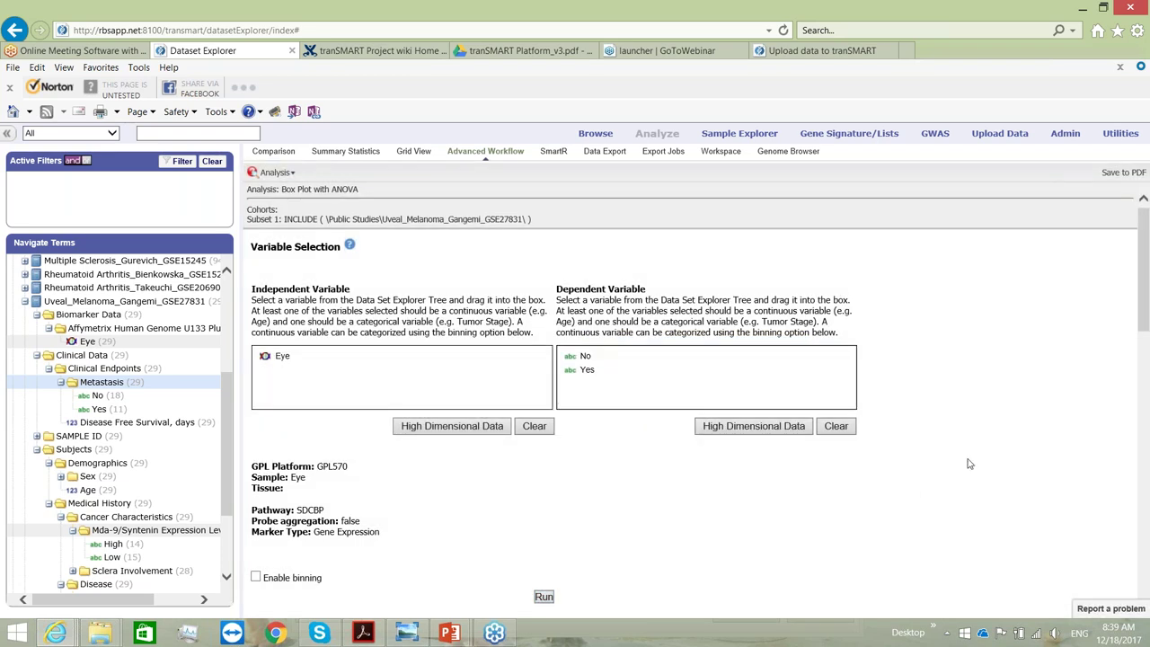
scroll(973, 461, down, 3)
scroll(973, 461, down, 3)
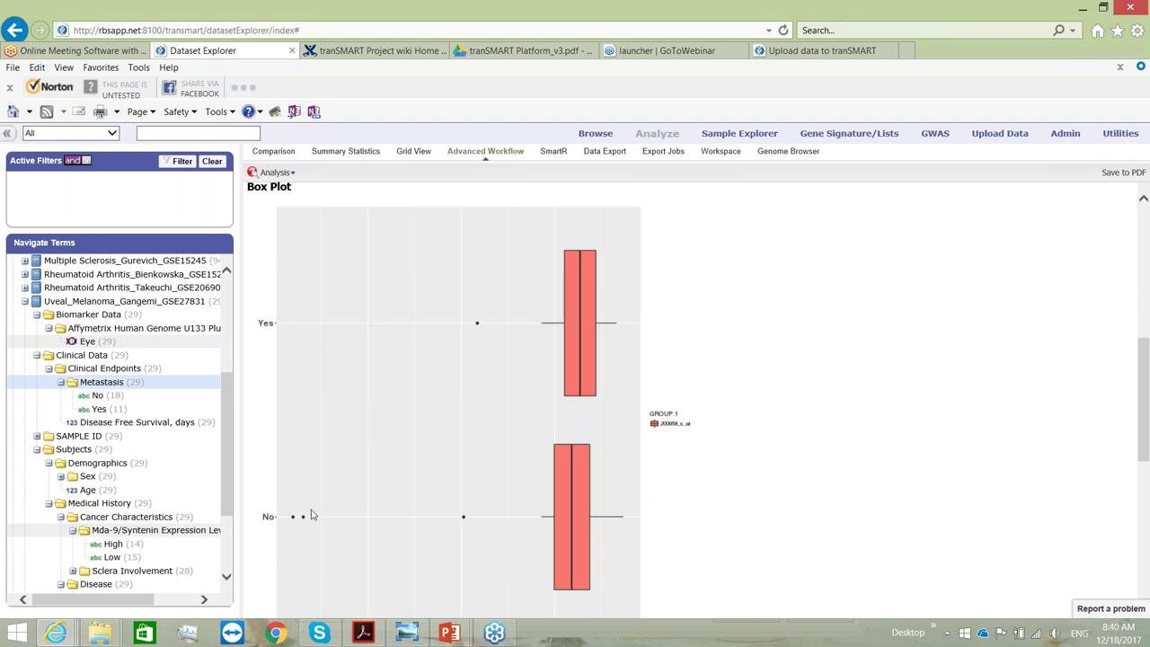
scroll(772, 470, down, 1)
scroll(773, 470, down, 3)
scroll(773, 470, down, 3)
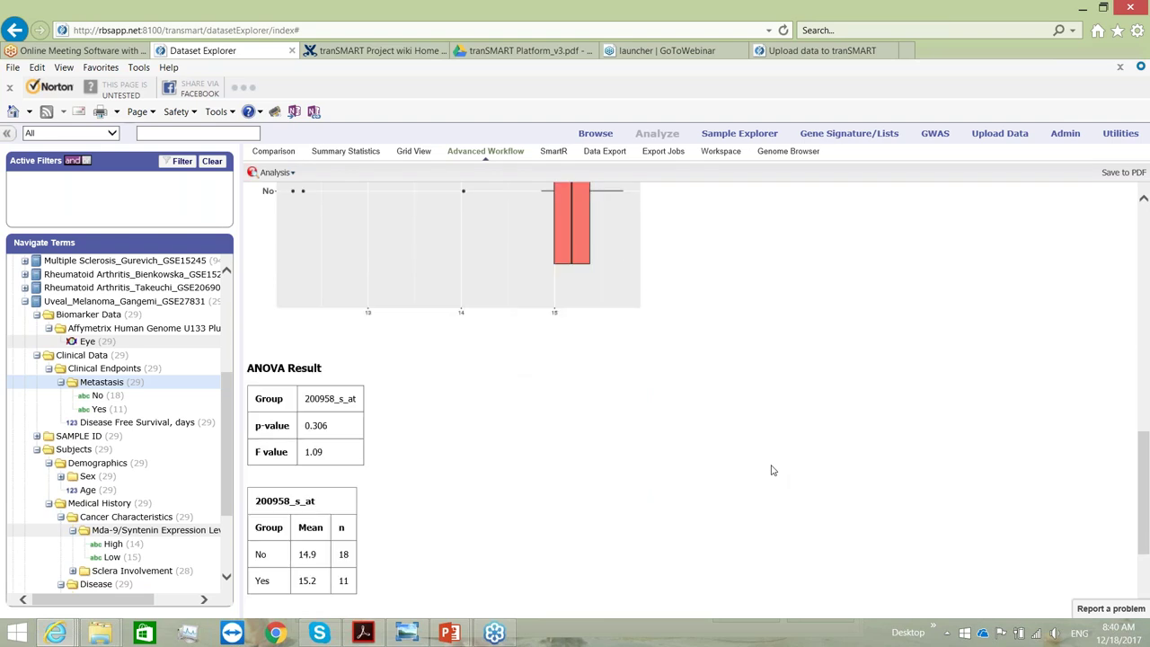
scroll(773, 470, down, 1)
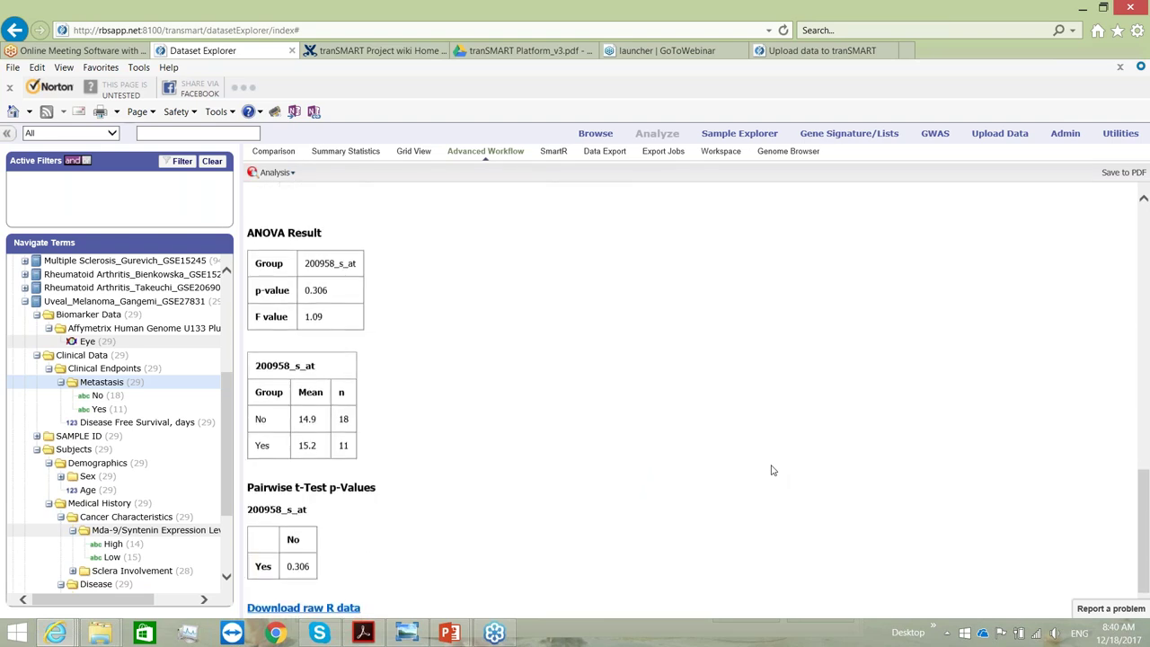
scroll(772, 470, up, 6)
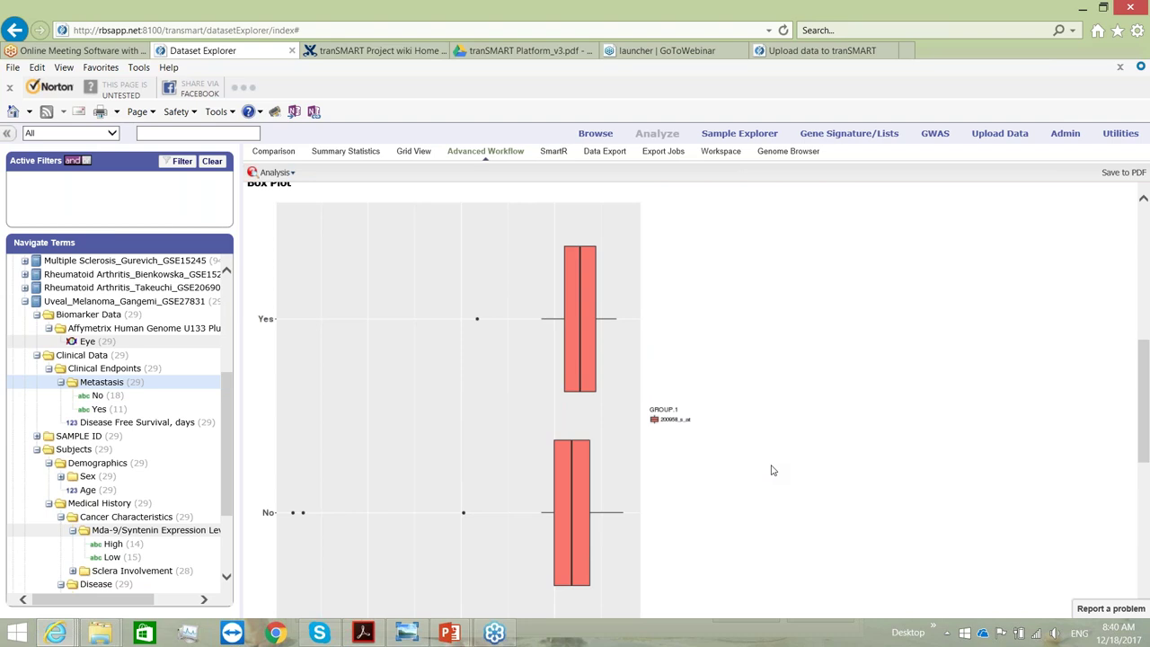
scroll(583, 364, up, 5)
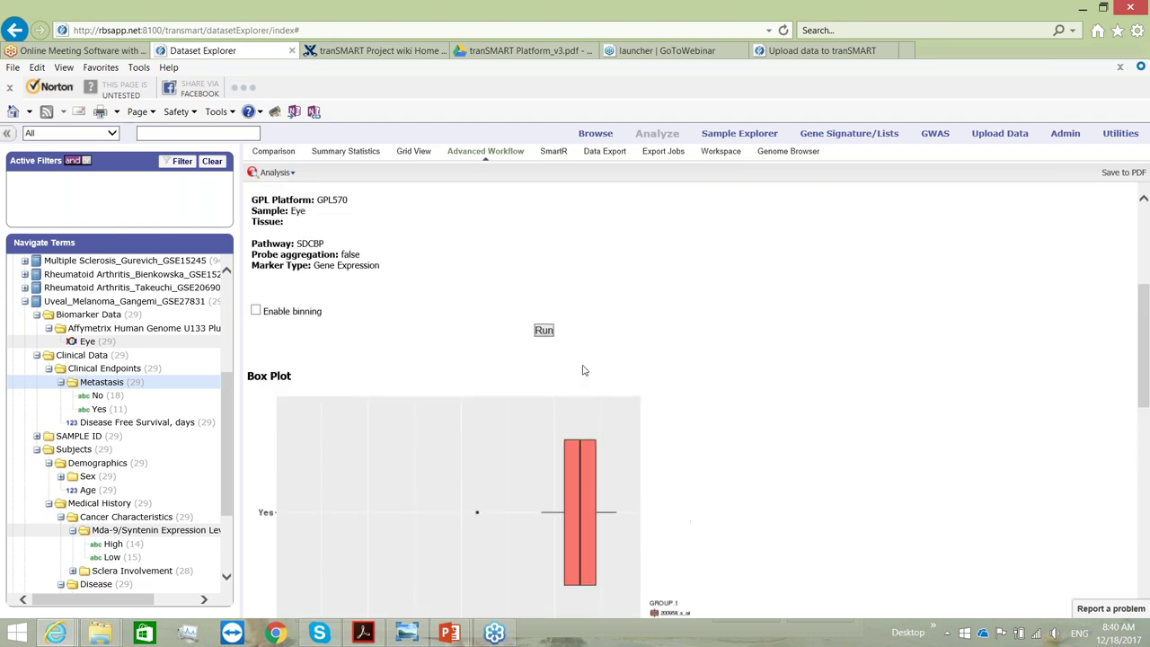
- Switch to Survival Analysis, using Disease Free Survival, days as the time variable and Chromosome 3 (Disomy and Monosomy) as the category
click(261, 173)
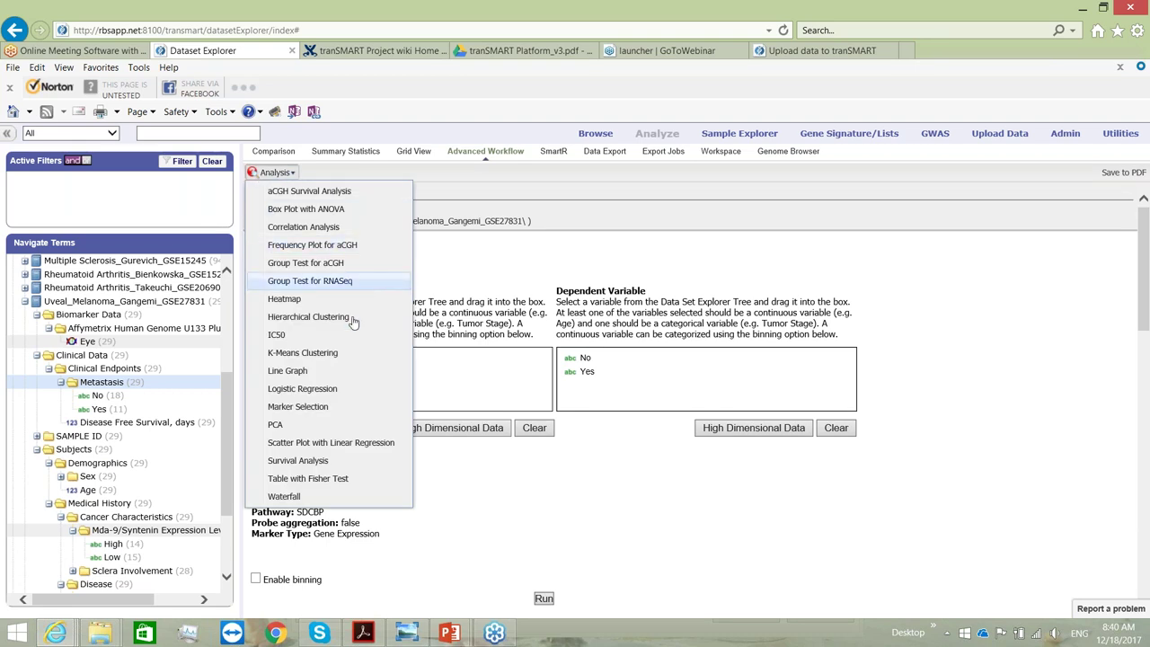
click(325, 460)
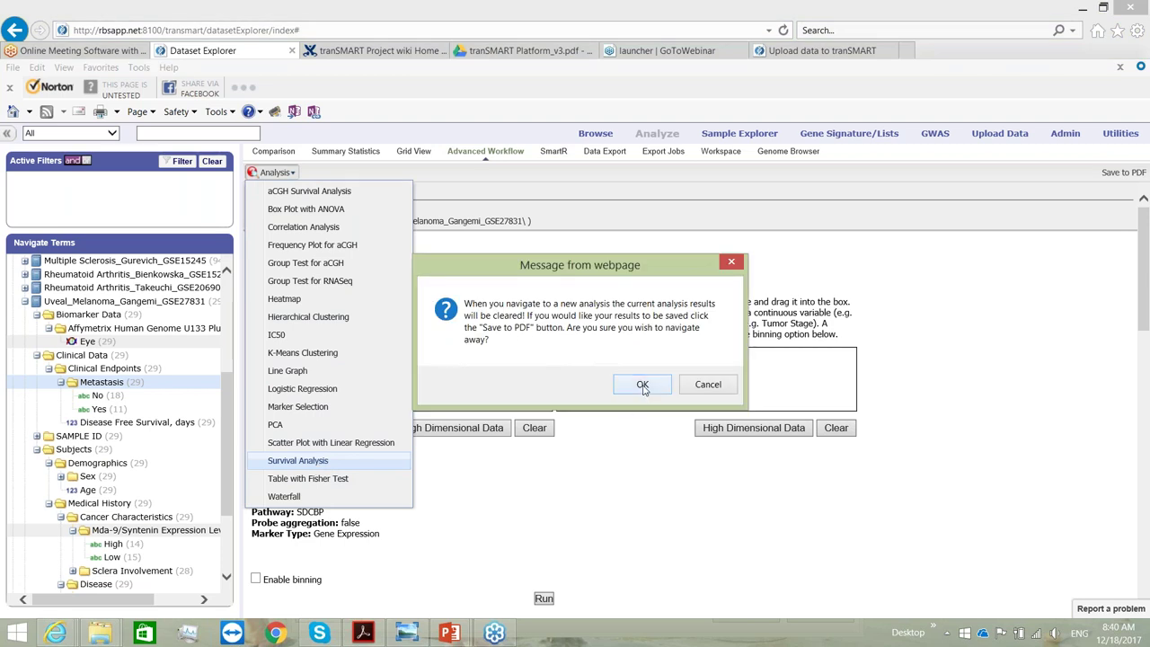
click(642, 386)
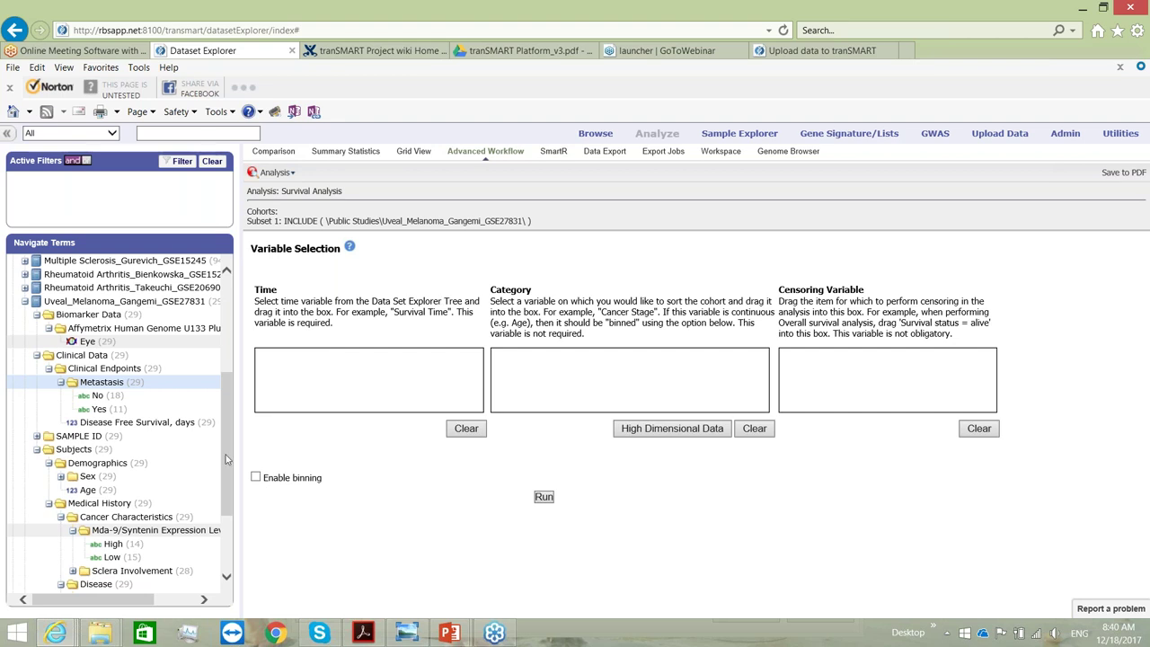
drag(223, 432, 201, 521)
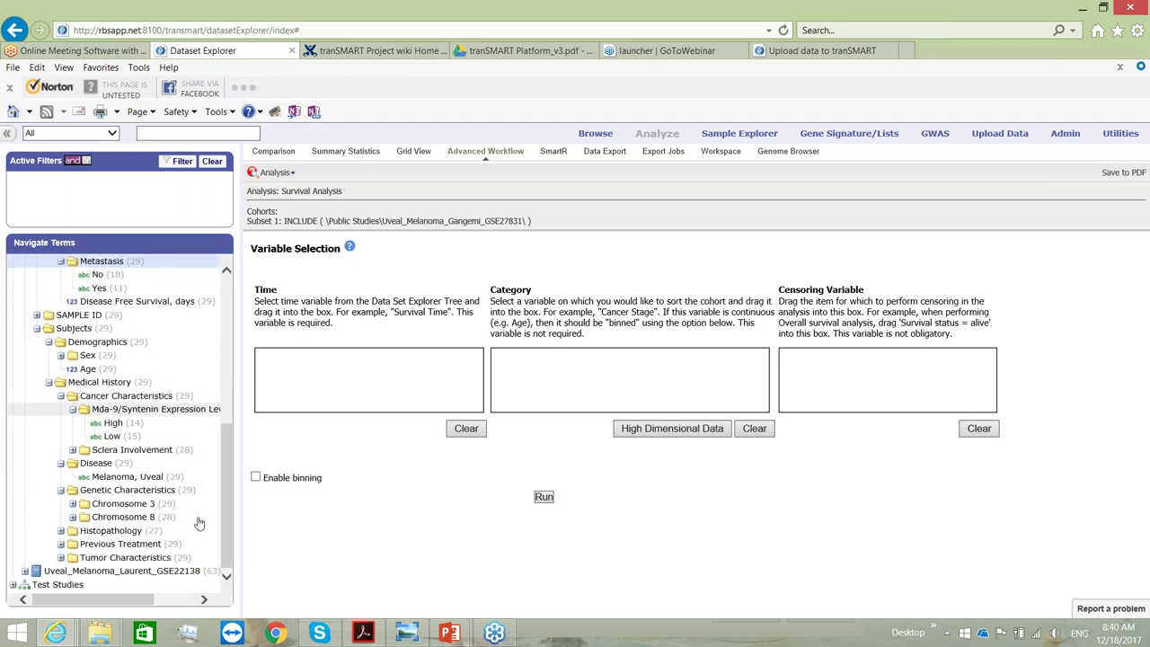
click(72, 503)
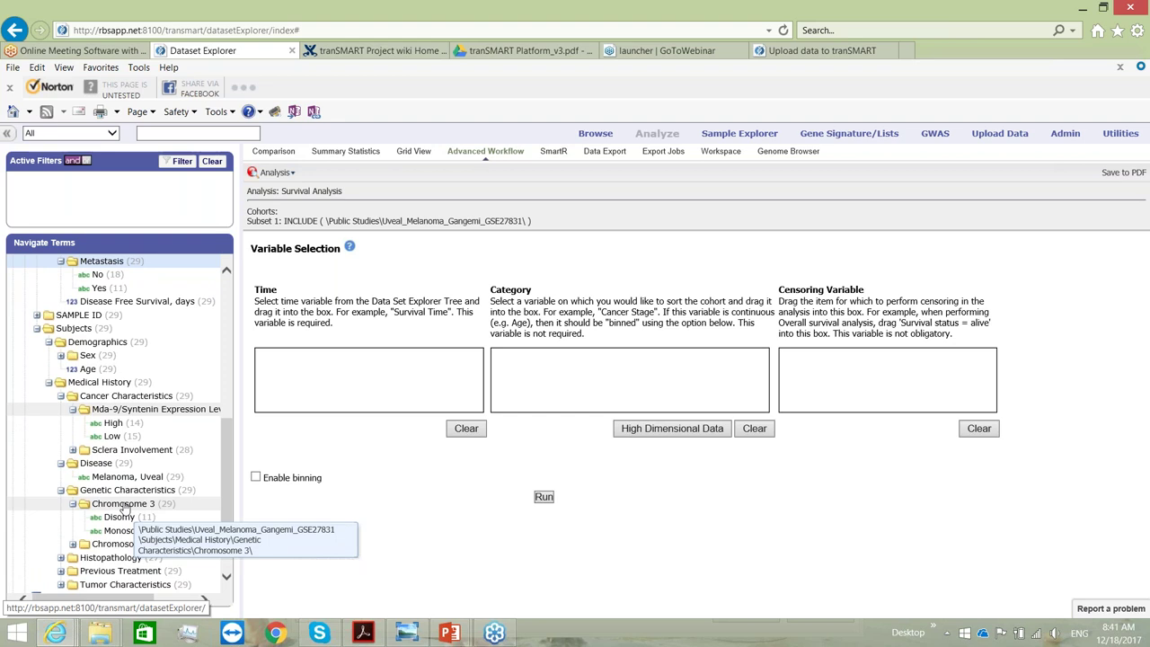
drag(123, 509, 576, 384)
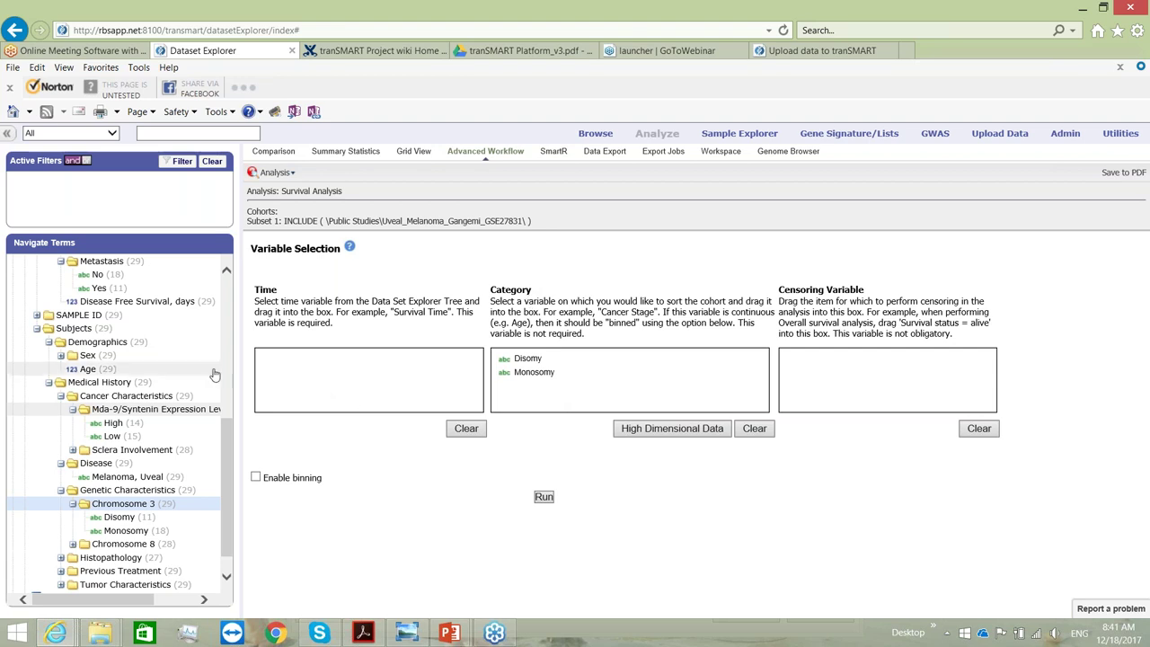
click(135, 301)
drag(135, 301, 338, 396)
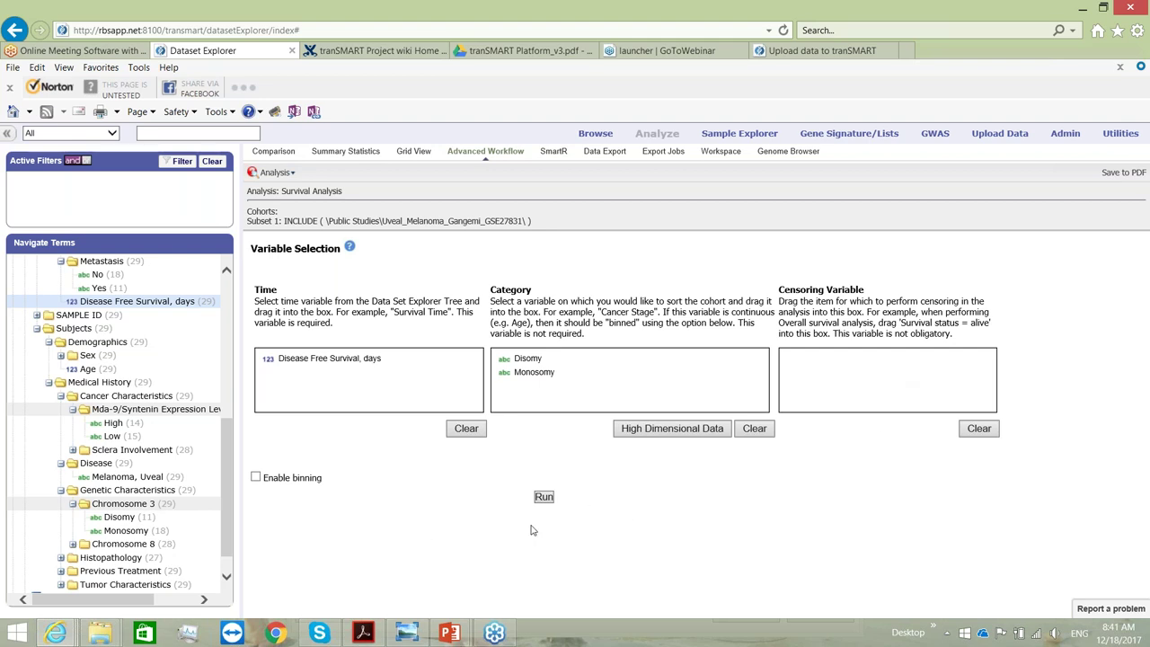
- Run the survival analysis and examine the Kaplan-Meier curve, Cox regression result and survival curve fitting summary
double_click(545, 500)
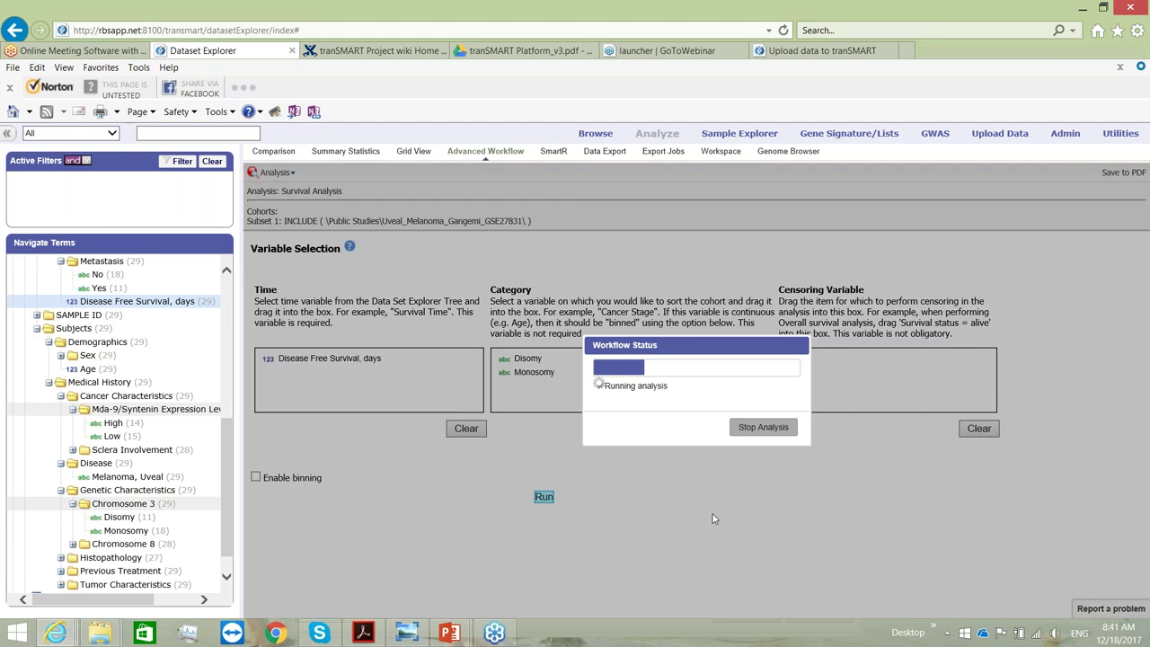
scroll(1005, 493, down, 3)
scroll(1005, 493, down, 2)
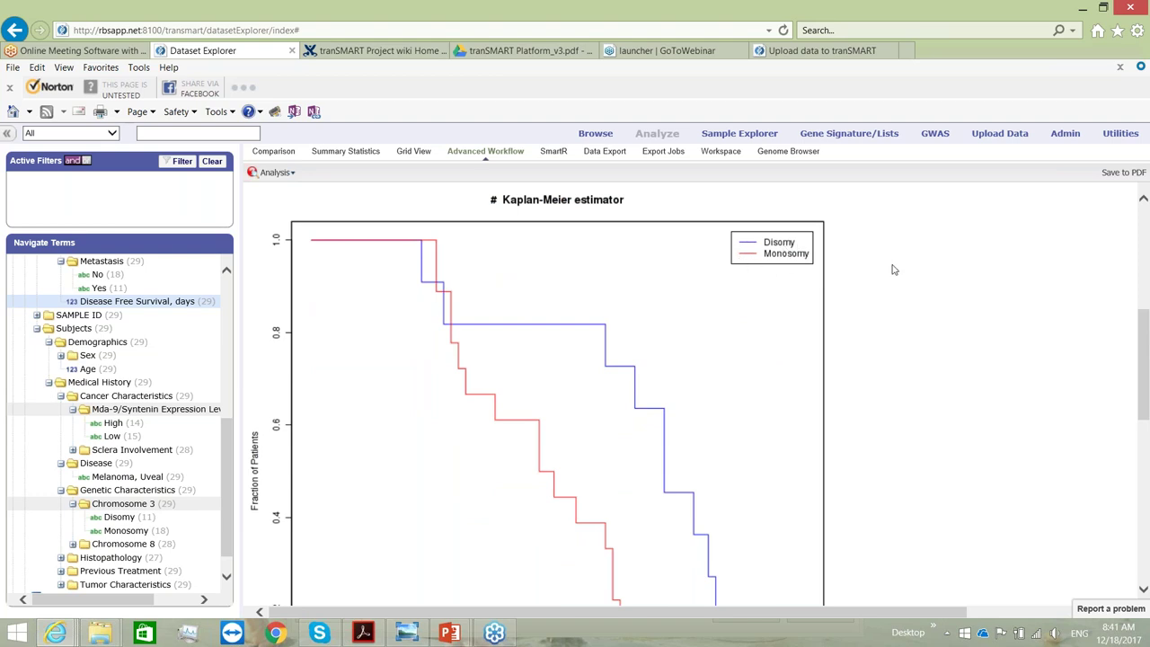
scroll(894, 269, down, 2)
scroll(894, 269, down, 1)
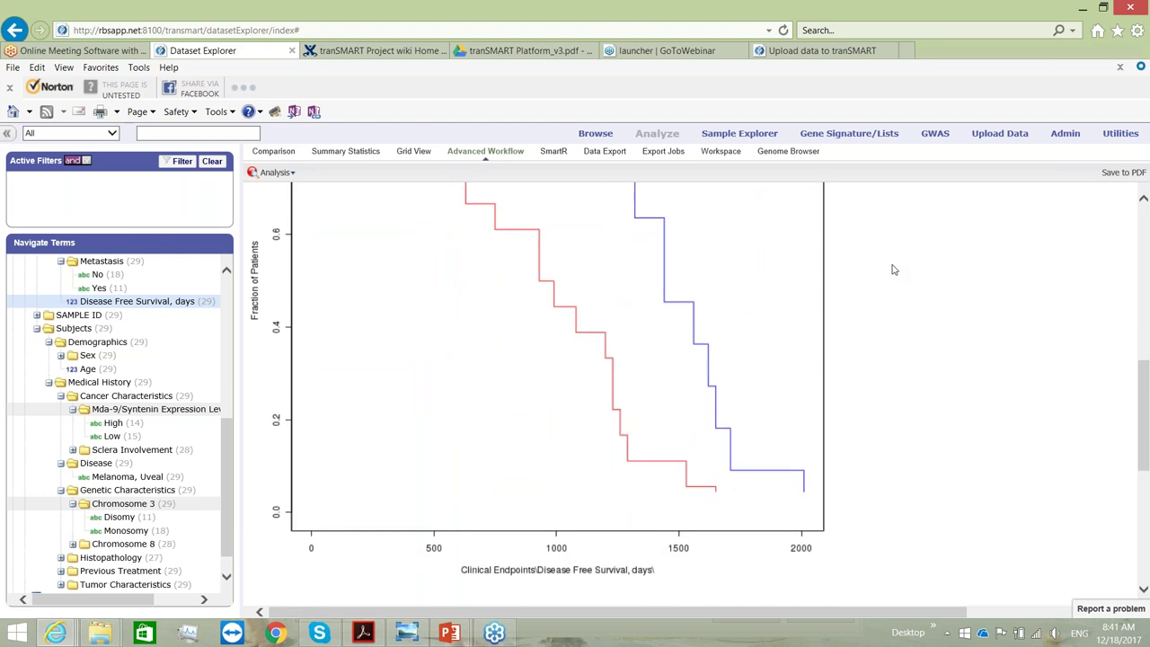
scroll(894, 270, down, 4)
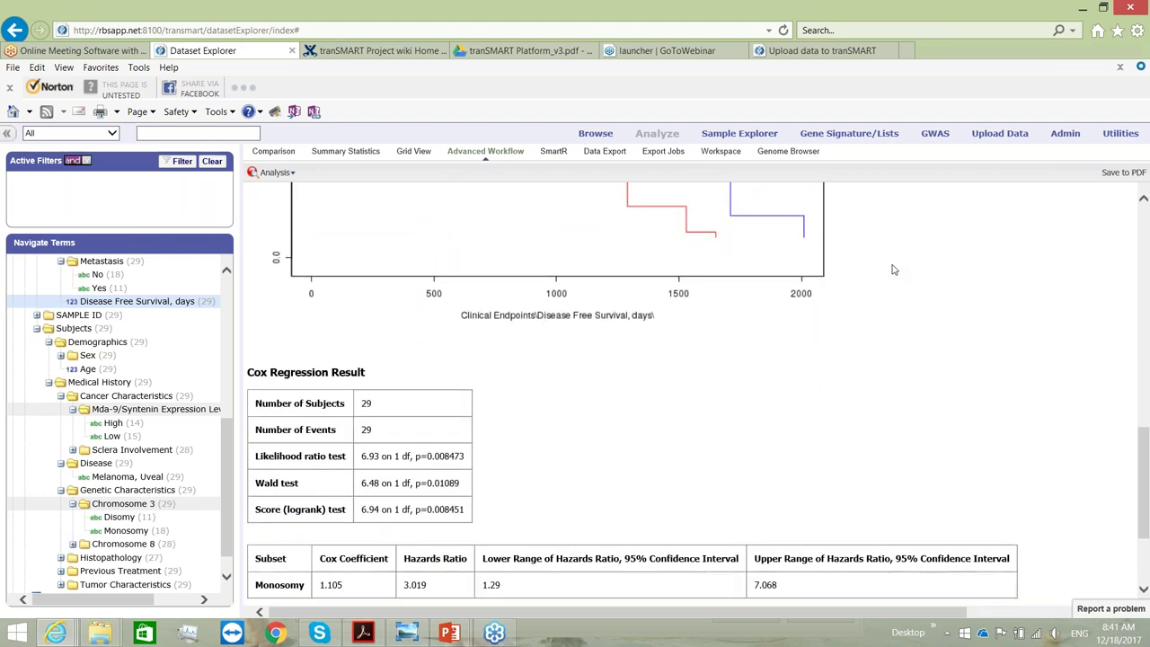
scroll(894, 269, down, 2)
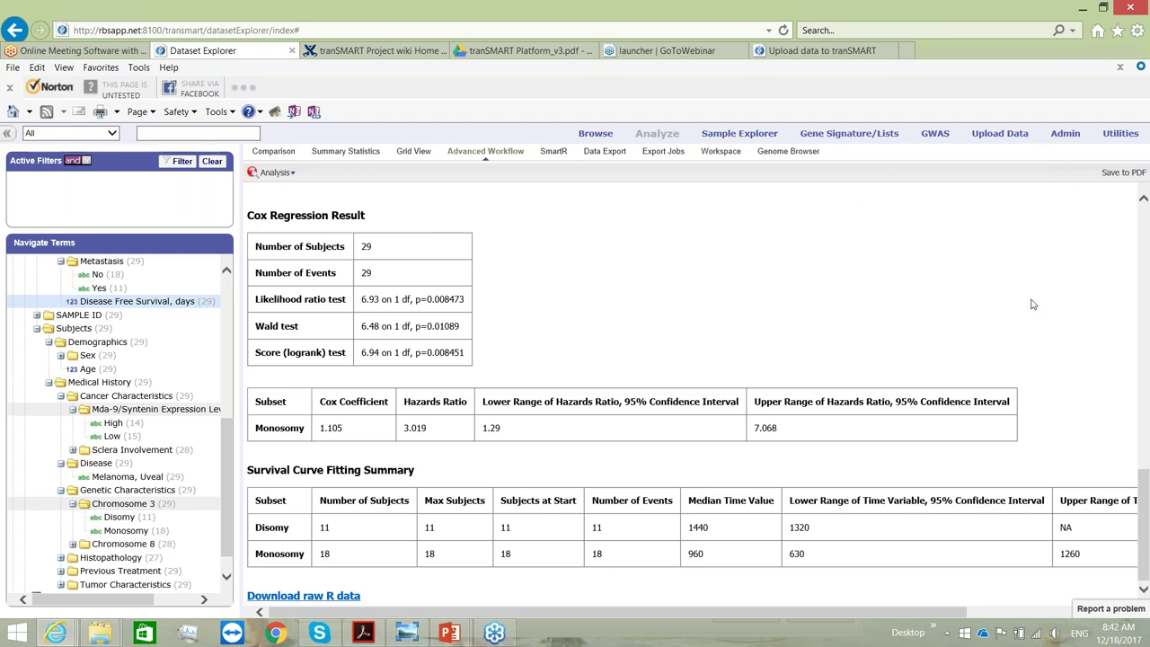
scroll(921, 315, up, 3)
scroll(921, 315, up, 8)
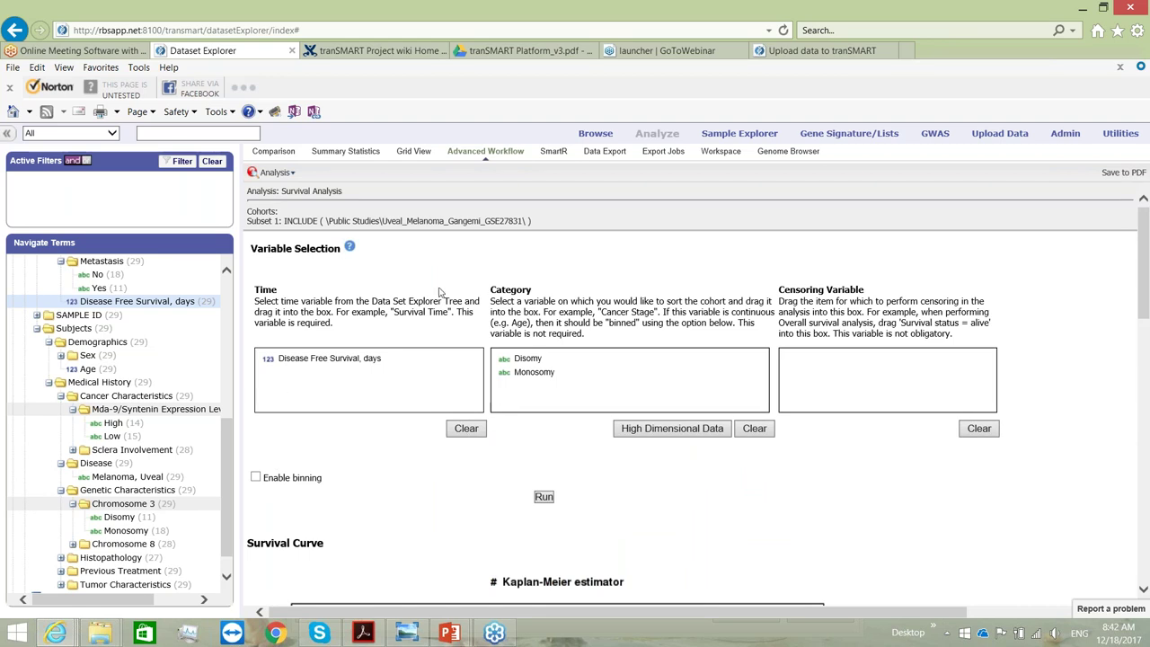
scroll(479, 279, down, 5)
scroll(479, 278, up, 5)
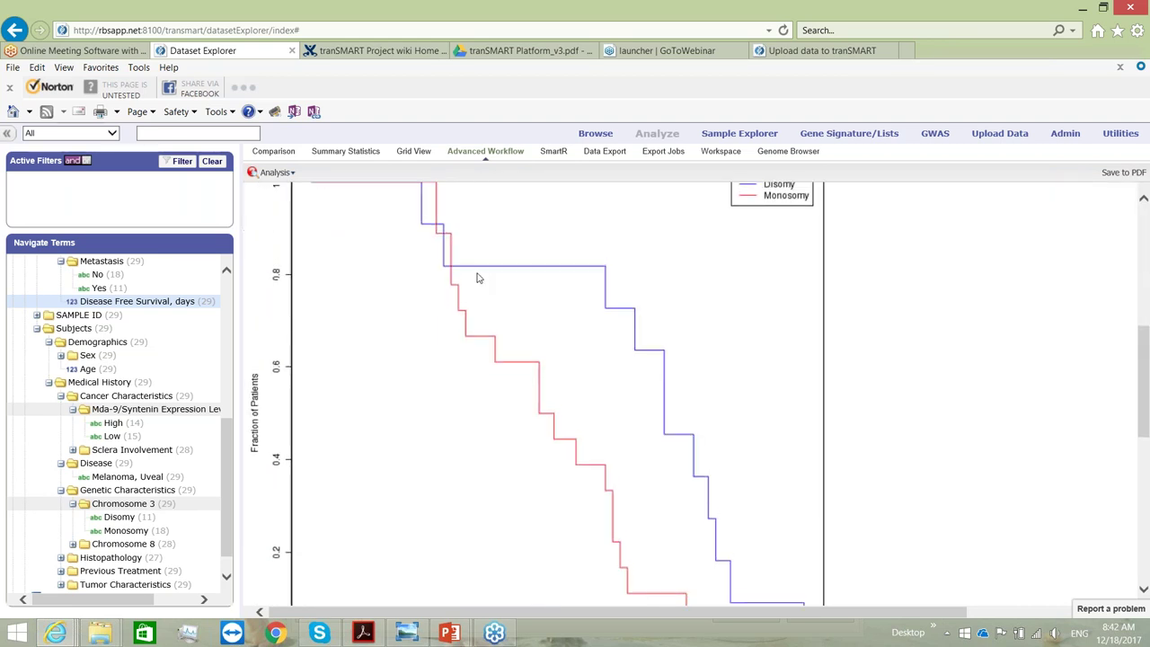
- Switch to Box Plot with ANOVA, using Chromosome 3 as independent variable and Disease Free Survival, days as dependent variable
click(289, 174)
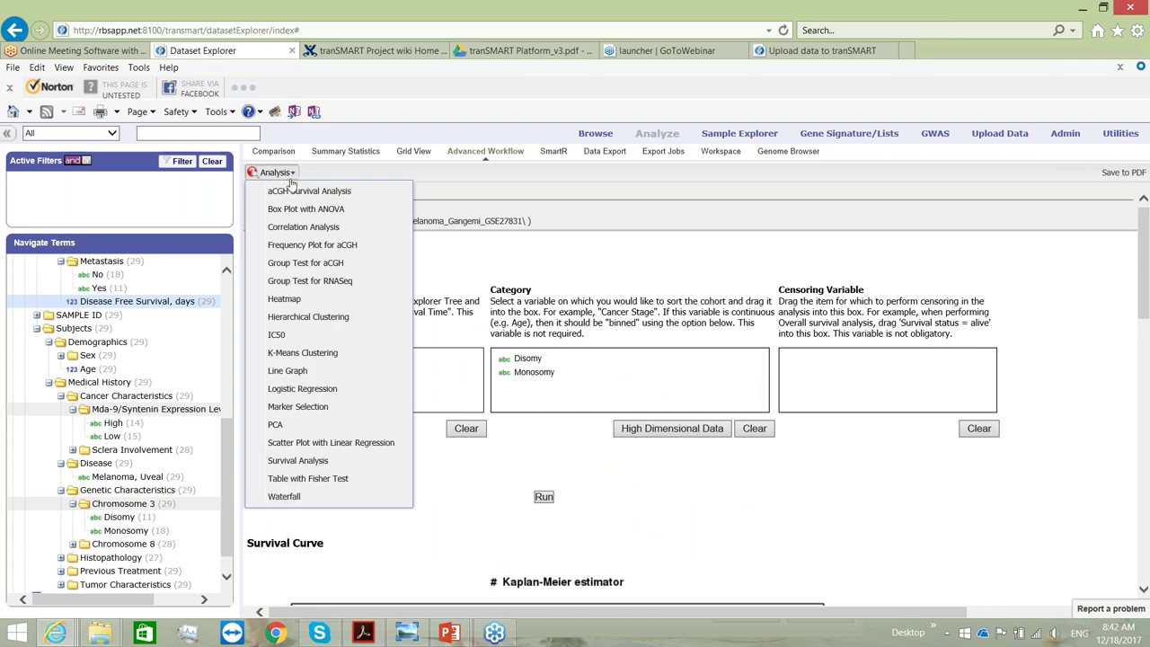
click(302, 210)
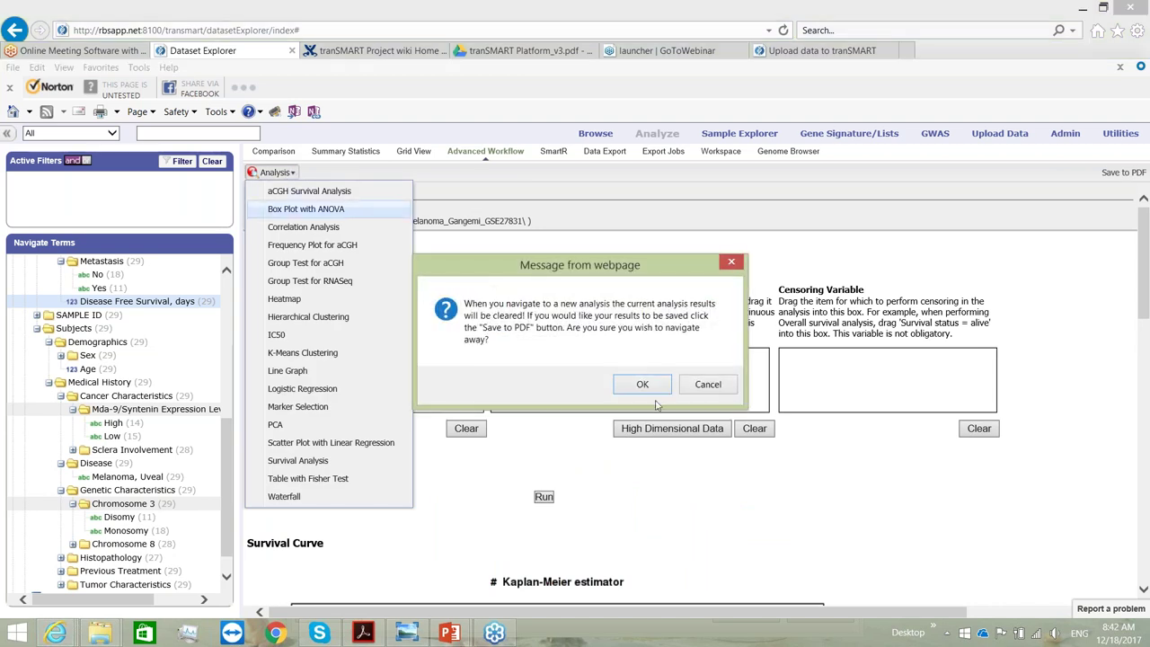
click(642, 385)
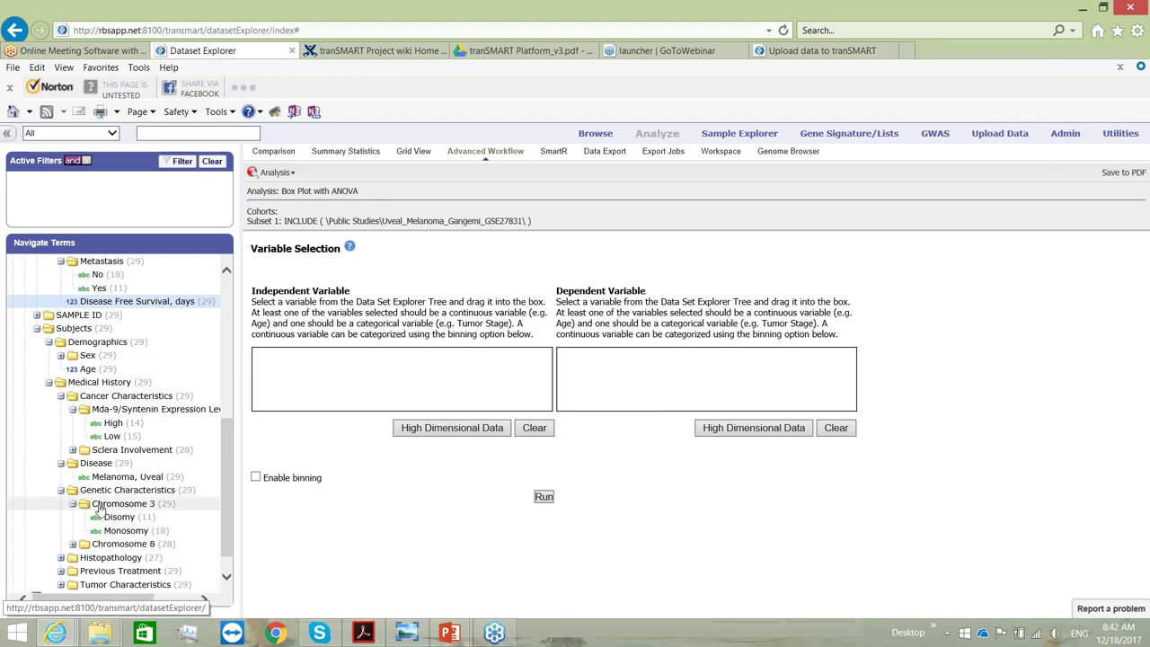
drag(99, 505, 316, 372)
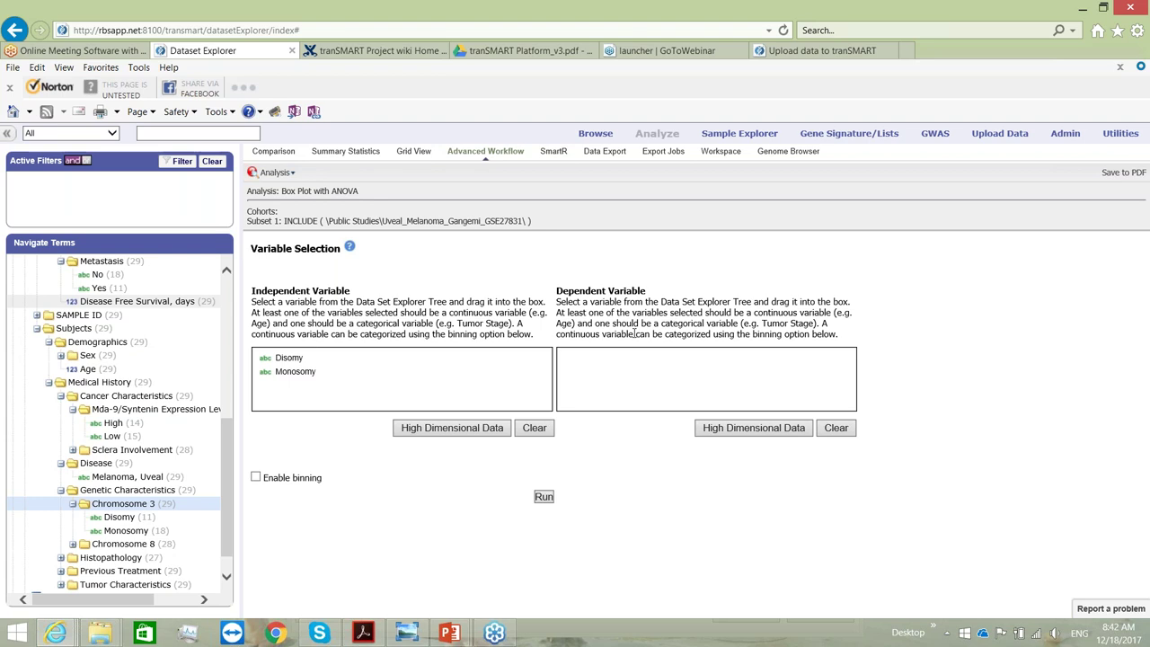
drag(137, 301, 575, 376)
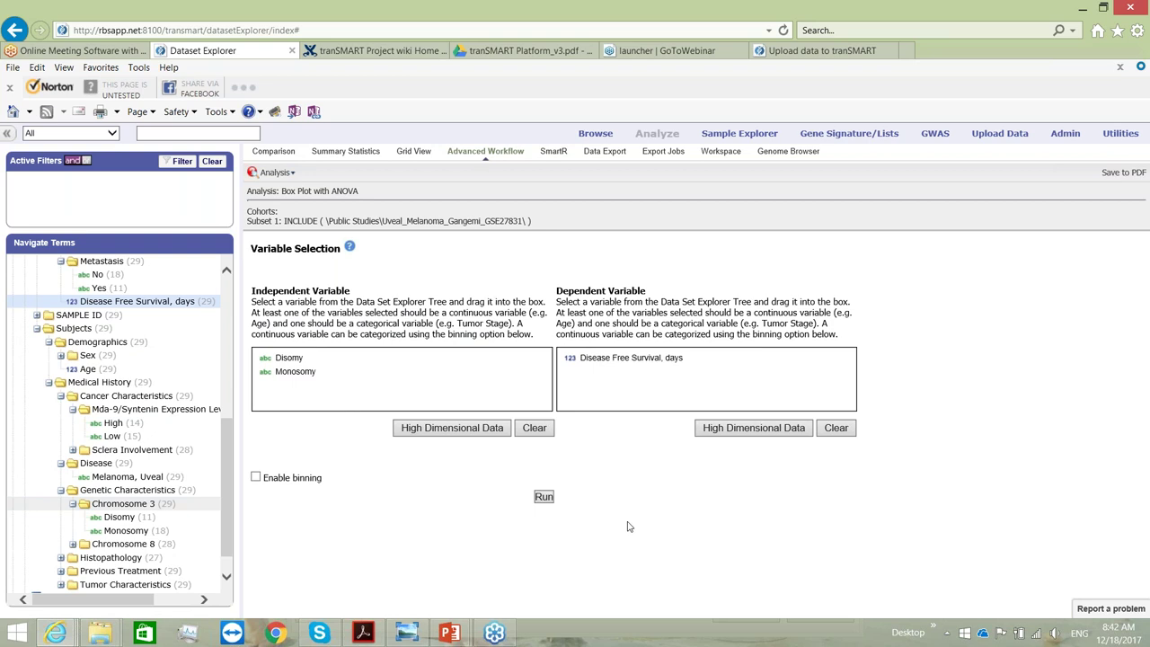
- Run the box plot analysis of disease free survival by Chromosome 3 status and review the plot, ANOVA result and group means
click(544, 499)
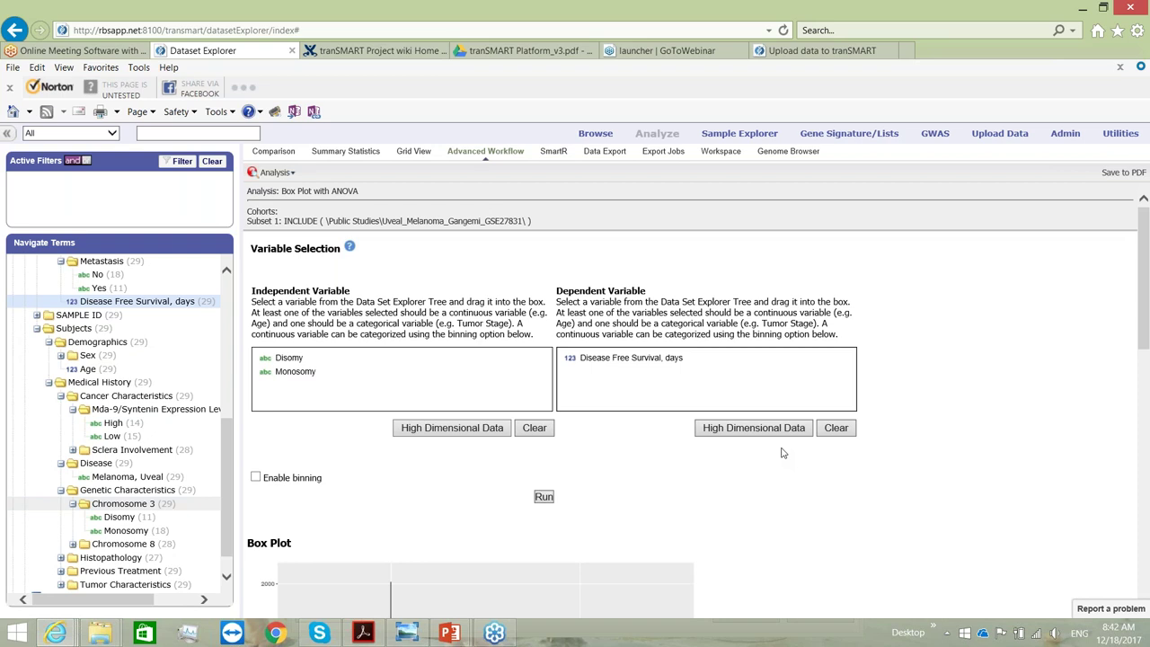
scroll(782, 453, down, 5)
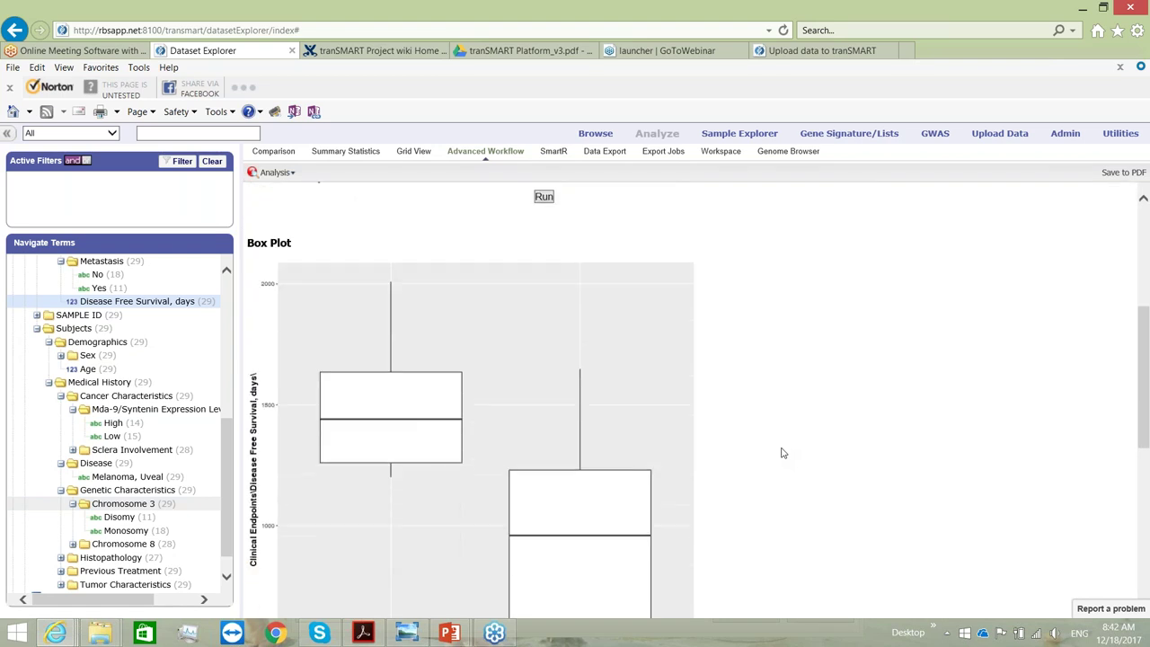
scroll(782, 453, down, 2)
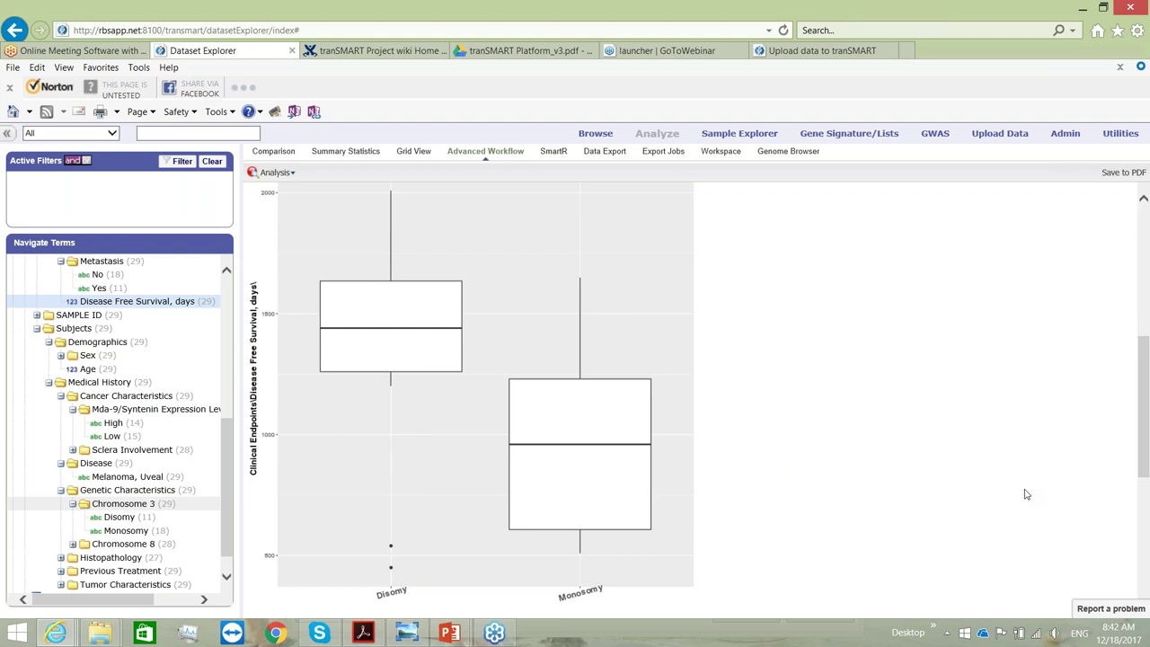
scroll(1027, 494, down, 4)
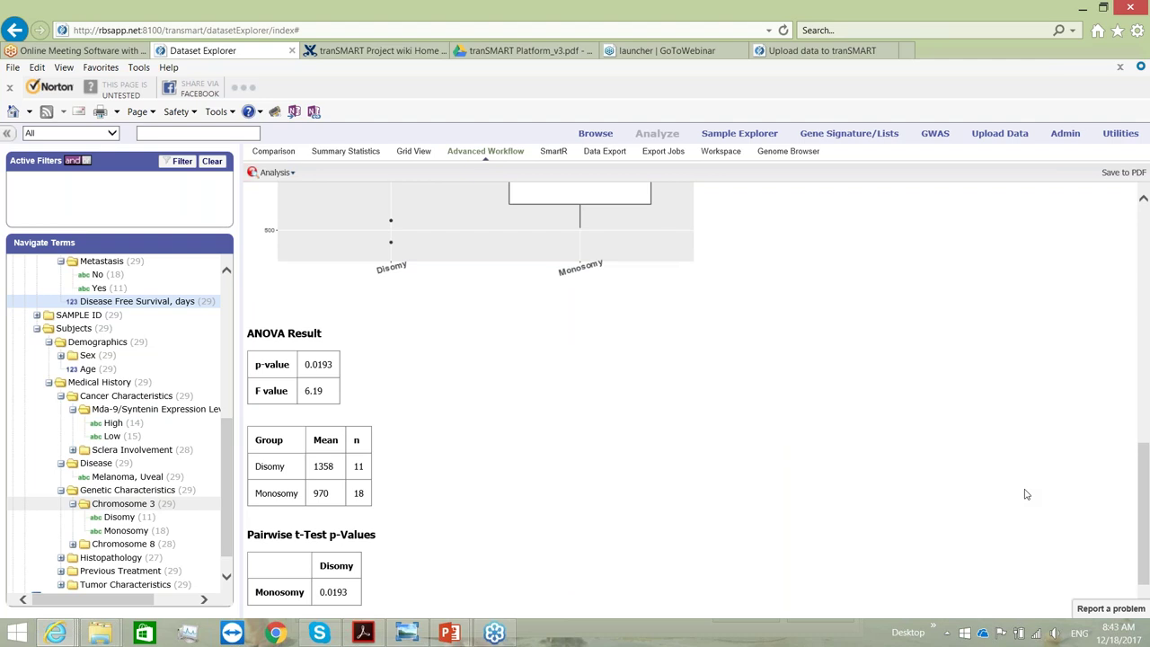
scroll(1027, 494, up, 3)
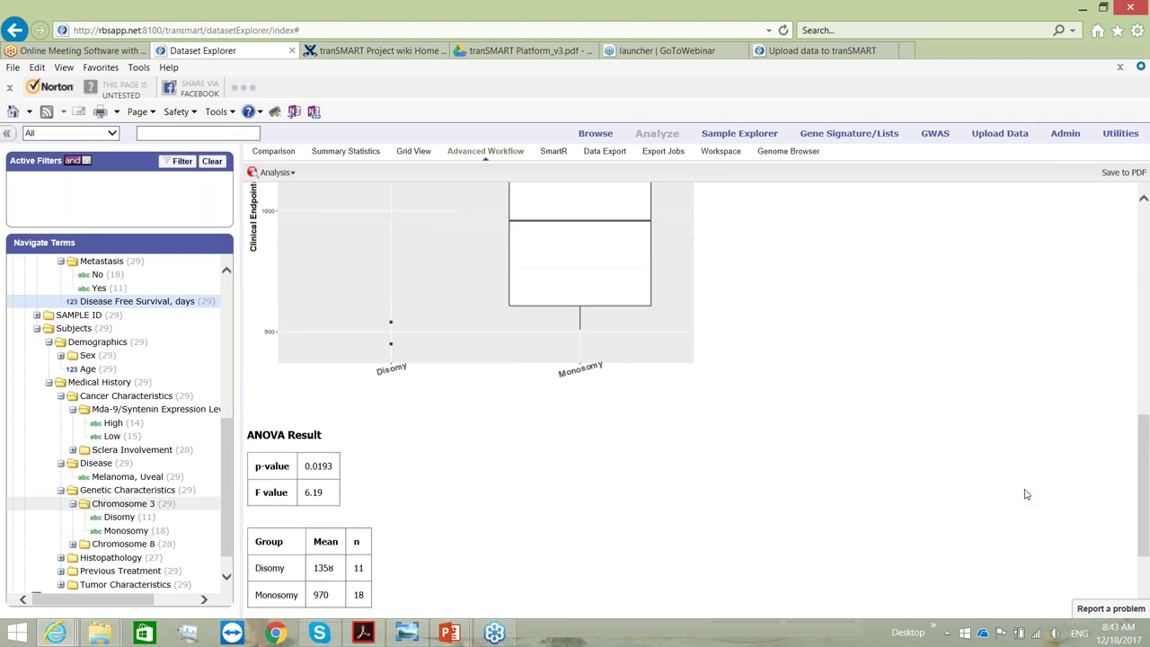
scroll(1027, 494, up, 1)
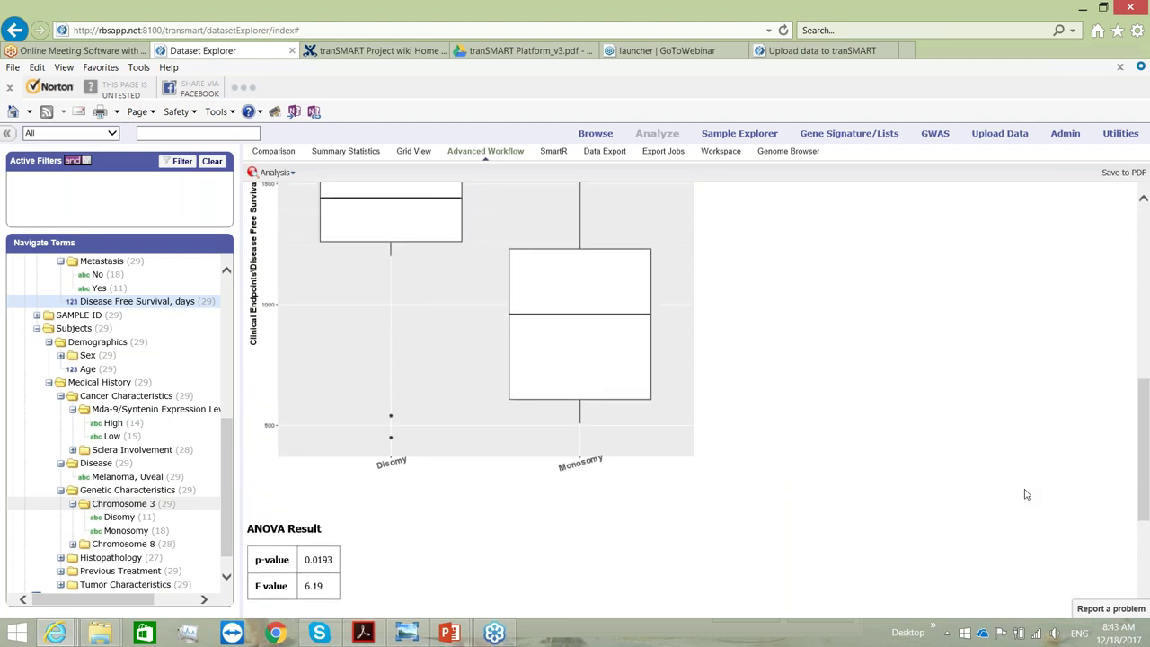
scroll(1027, 494, up, 6)
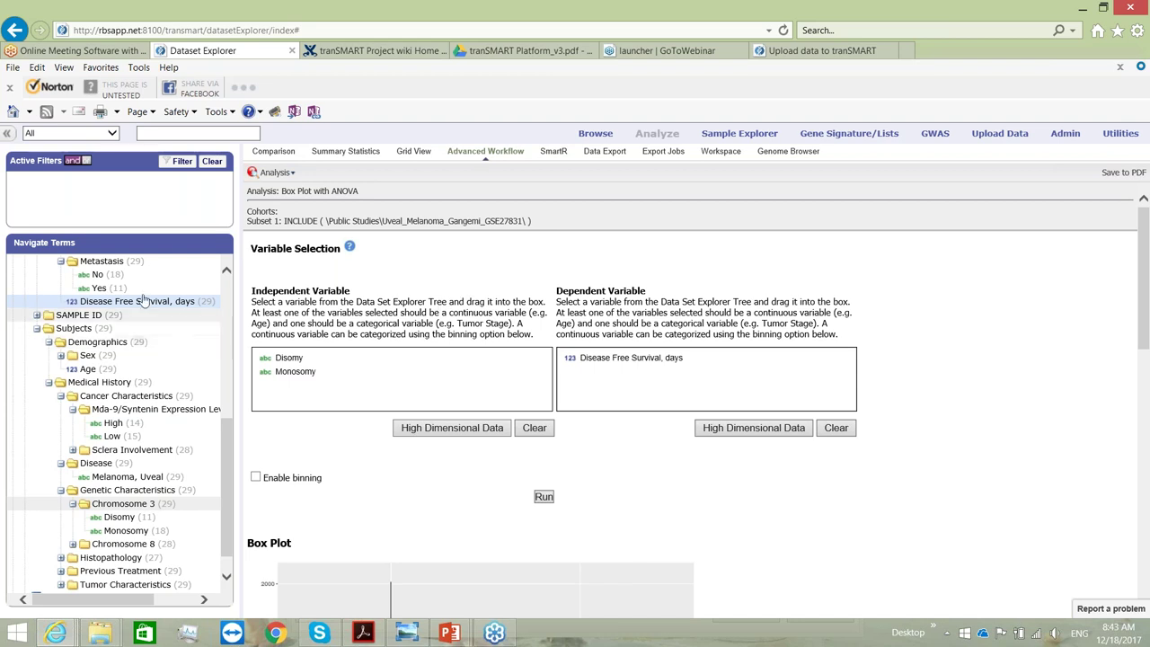
drag(224, 432, 224, 355)
drag(90, 409, 386, 443)
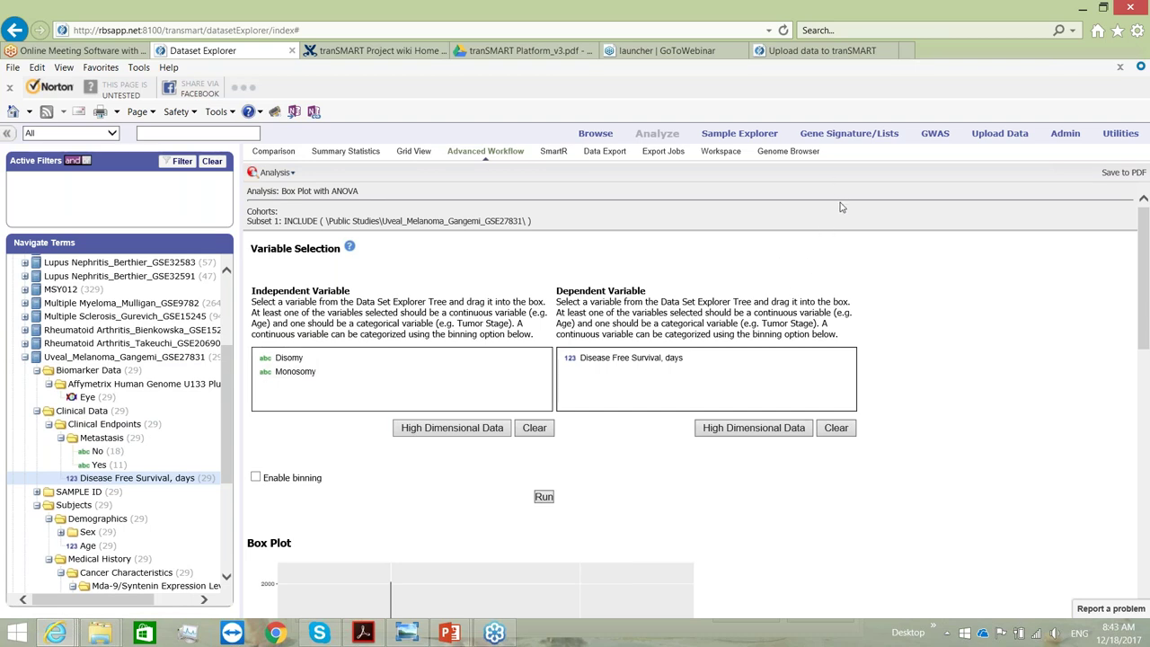
- Go to the gene signature lists, view the gene symbols contained in the Syntenin list, and close its details
click(843, 136)
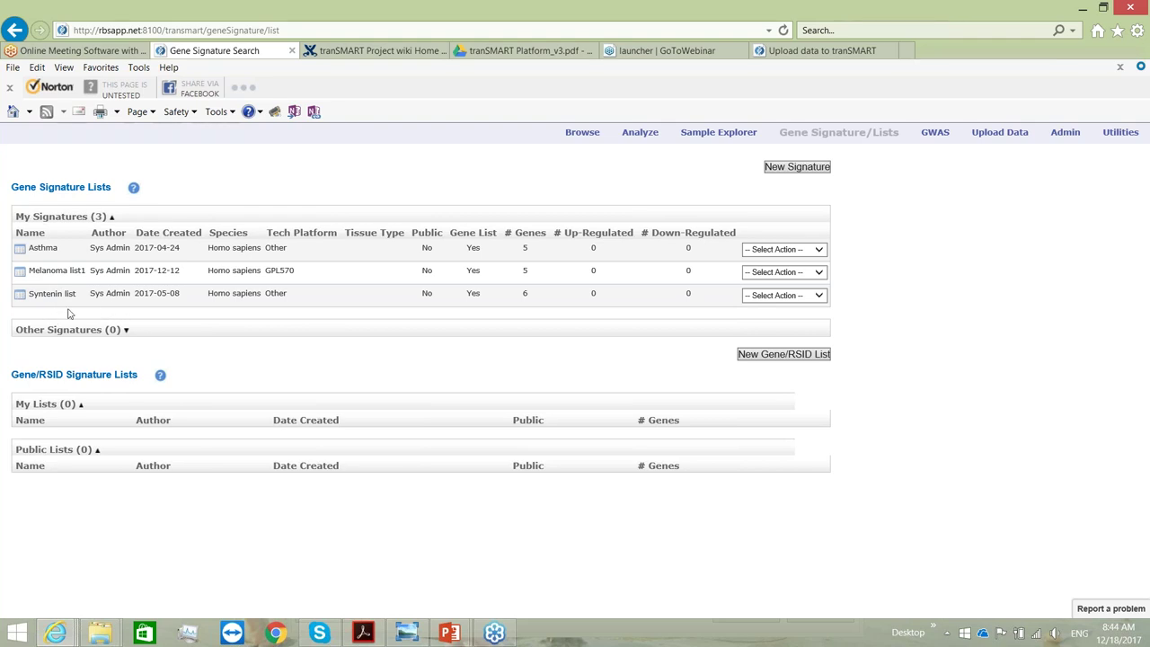
click(20, 299)
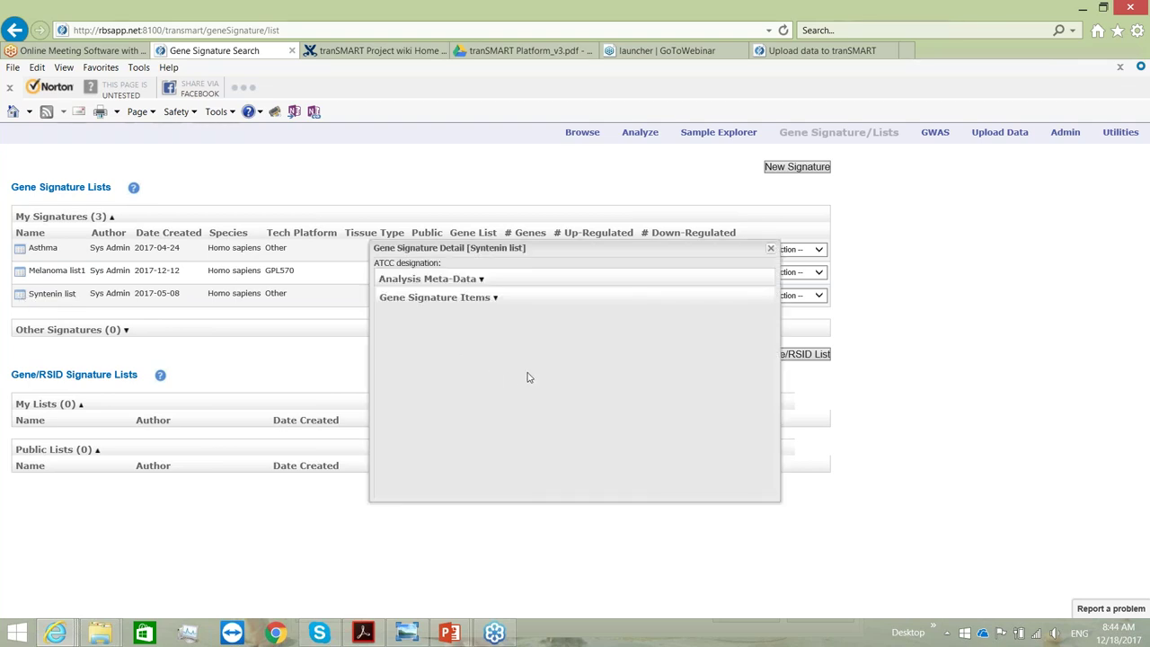
click(473, 299)
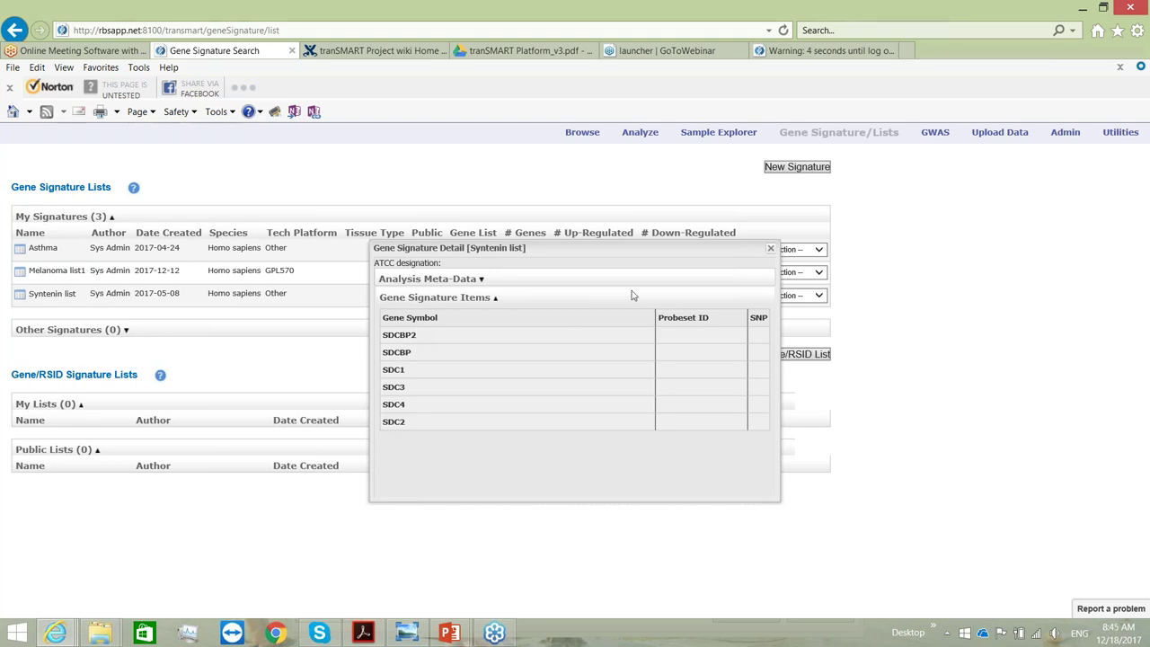
click(770, 249)
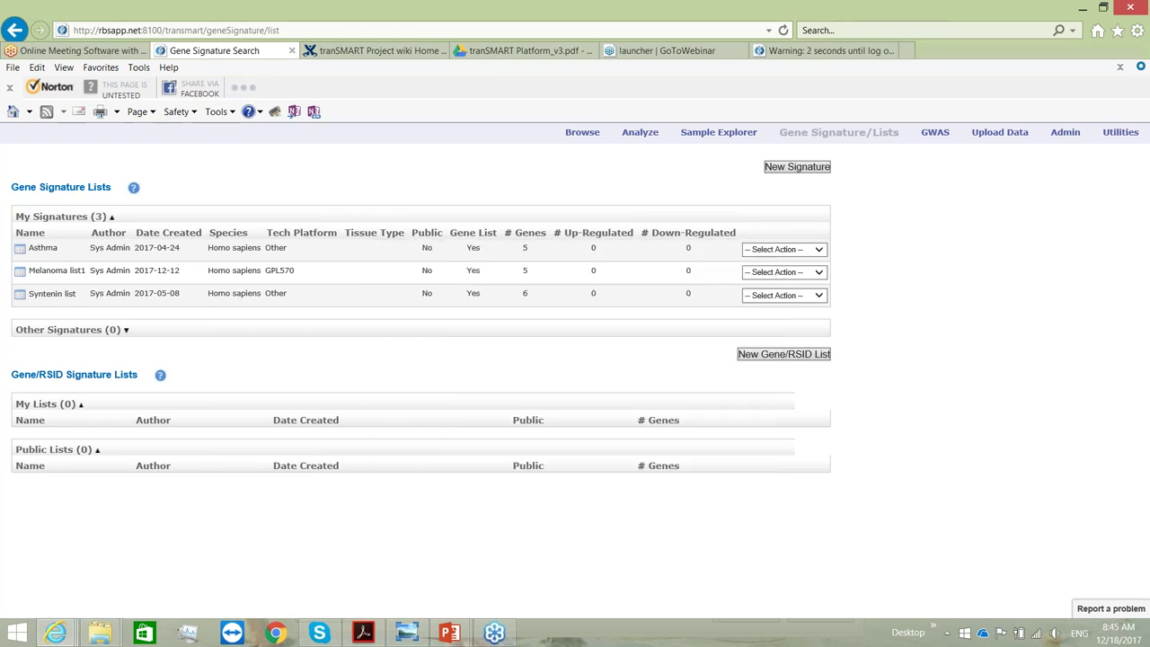
- Start a new gene signature named "test" and continue to its meta-data page
click(797, 168)
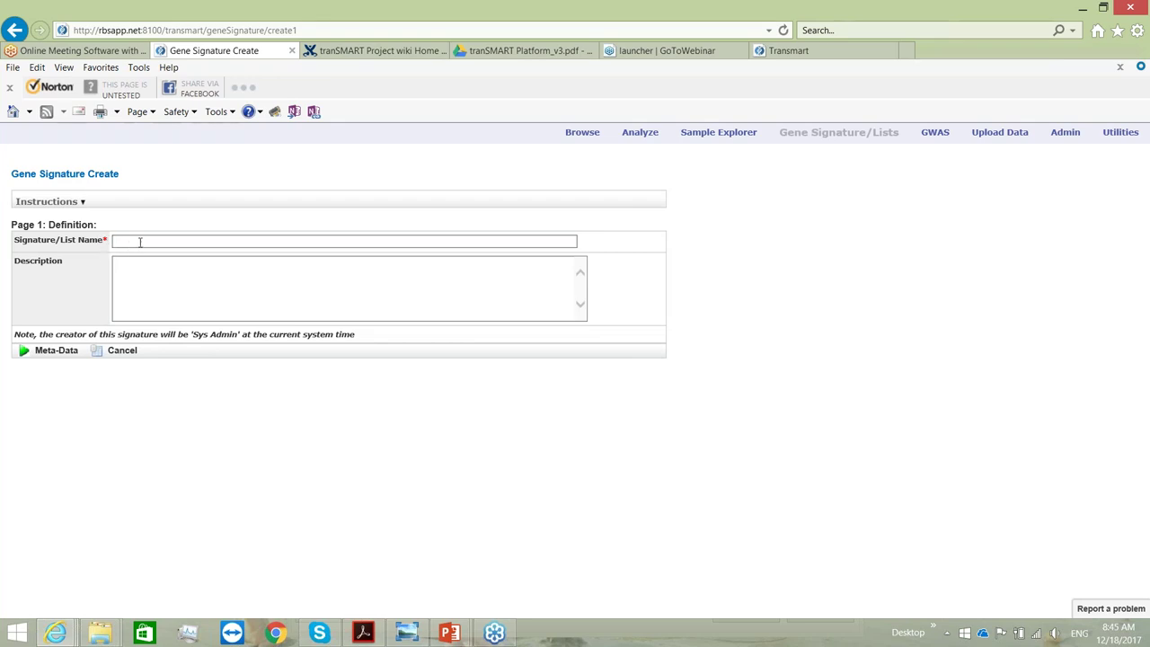
click(140, 241)
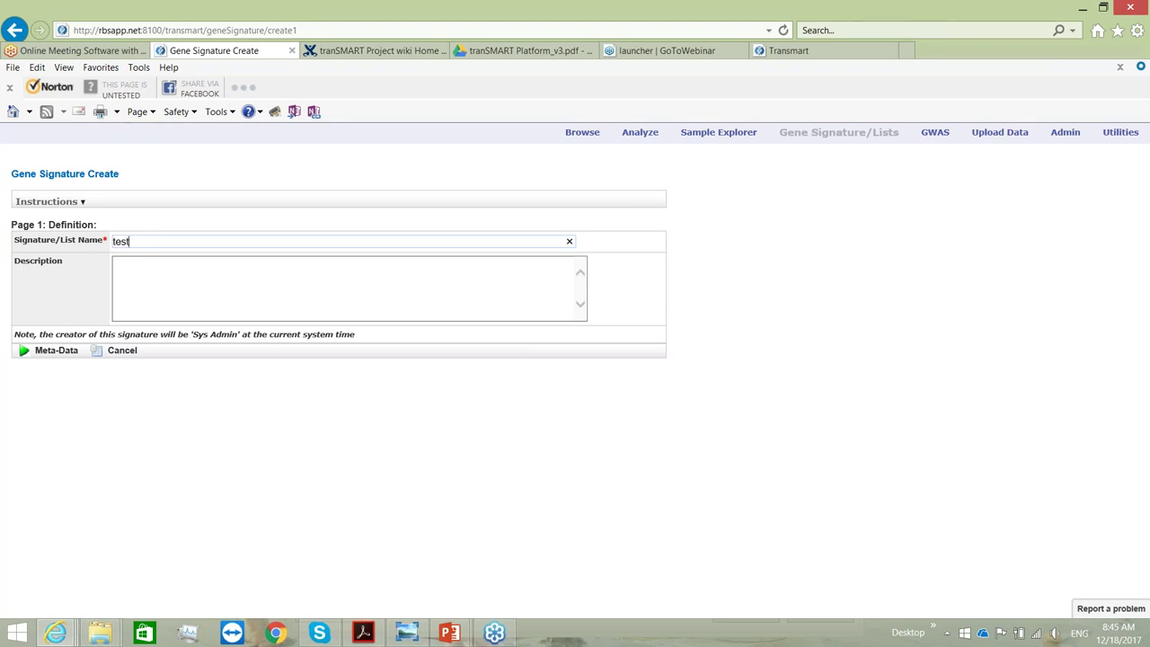
click(42, 352)
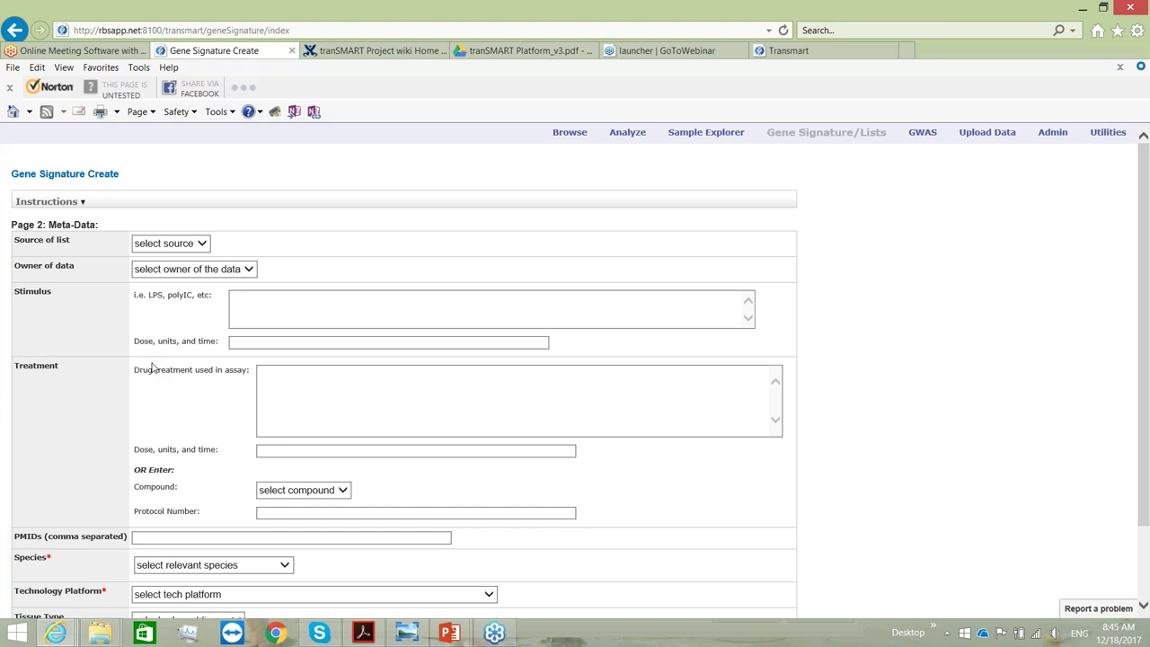
scroll(153, 367, down, 2)
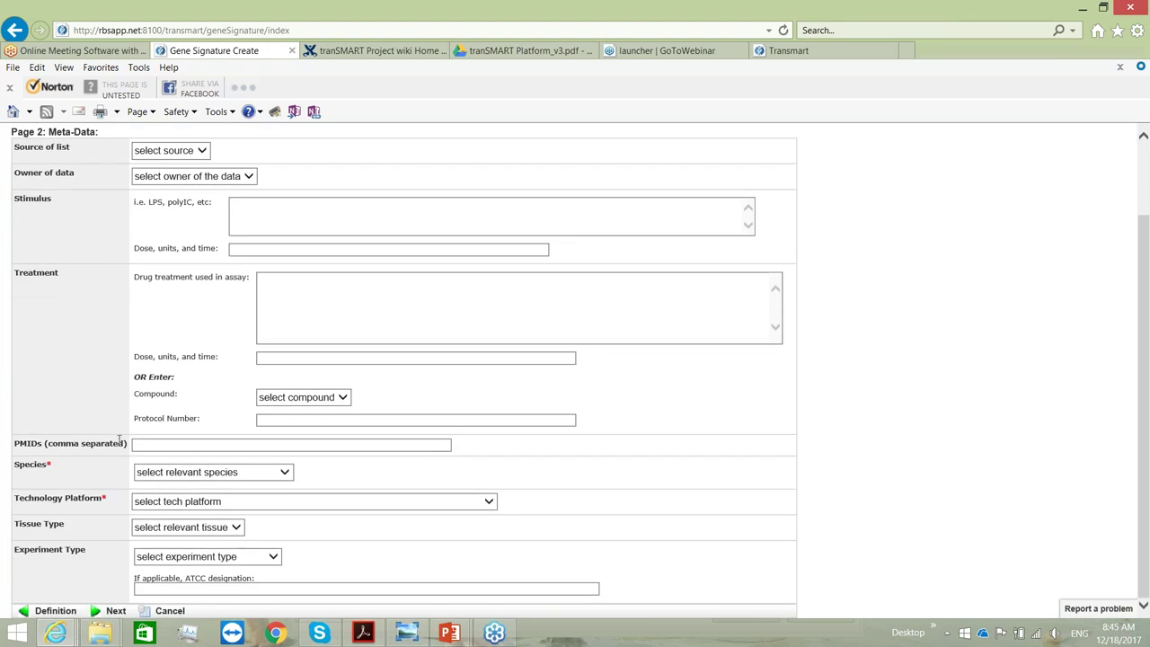
- Set the species to Homo sapiens, technology platform to Affymetrix HG-U133_Plus_2 [GPL570], and the analysis page's p-value cutoff to .05
click(284, 473)
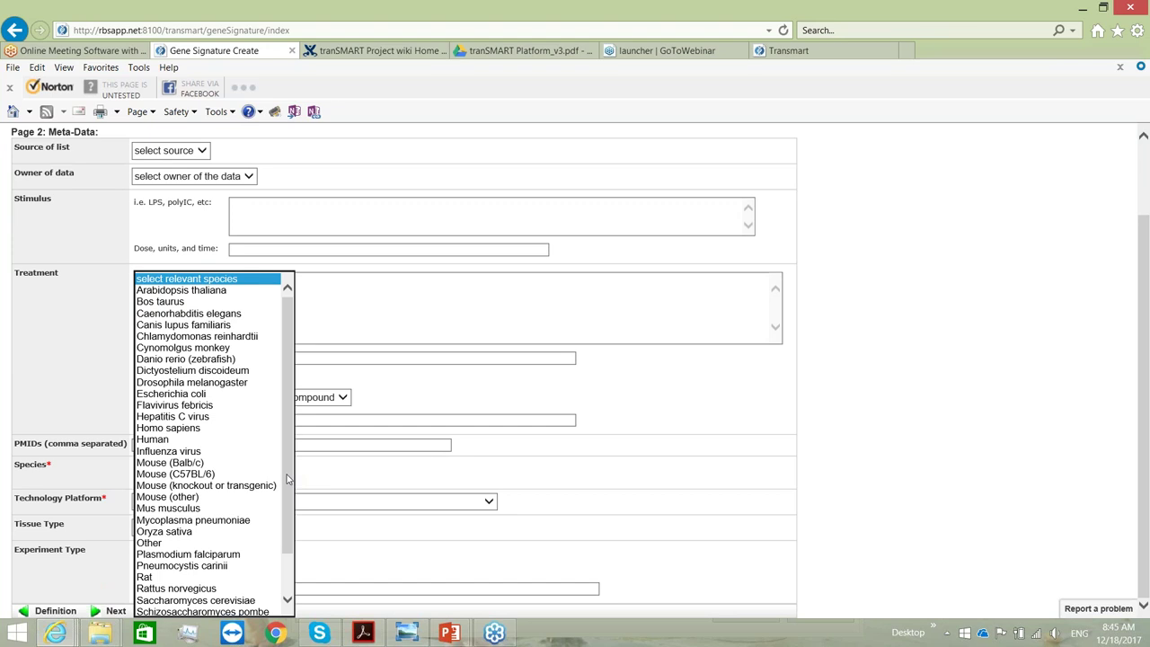
click(198, 428)
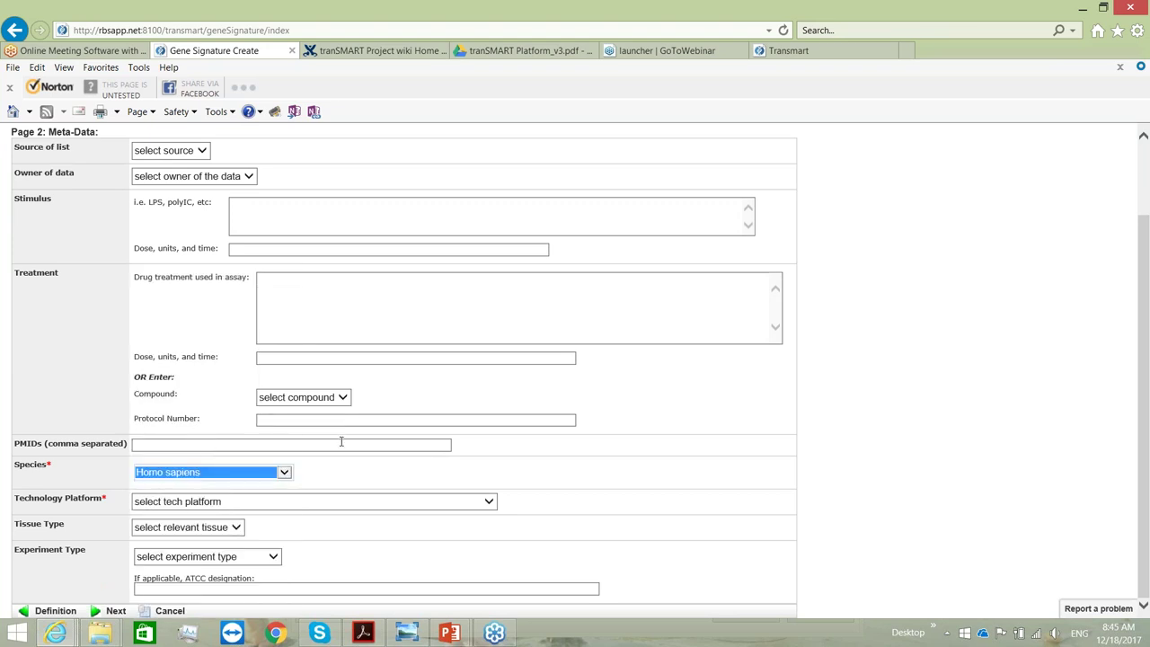
click(488, 503)
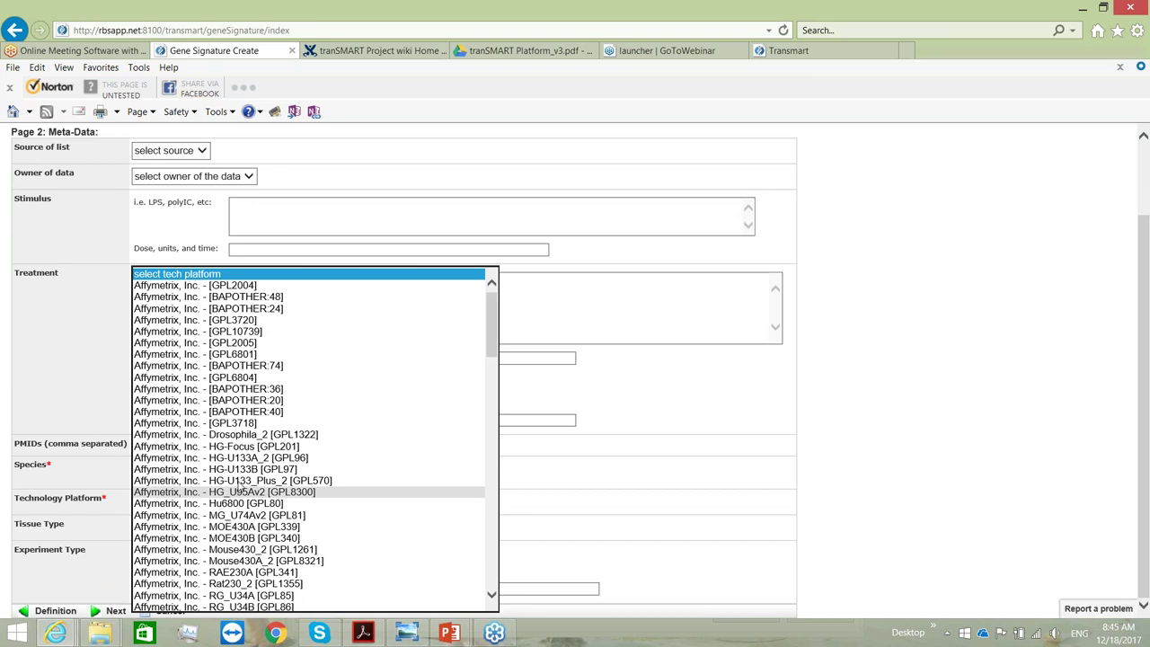
click(238, 481)
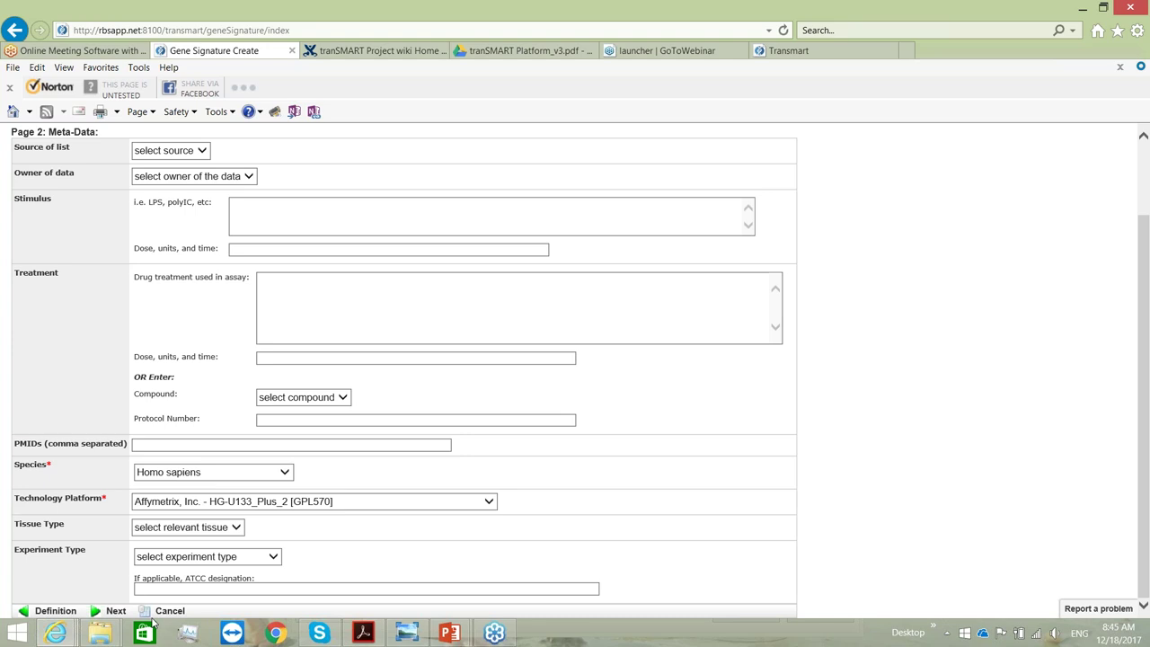
click(116, 612)
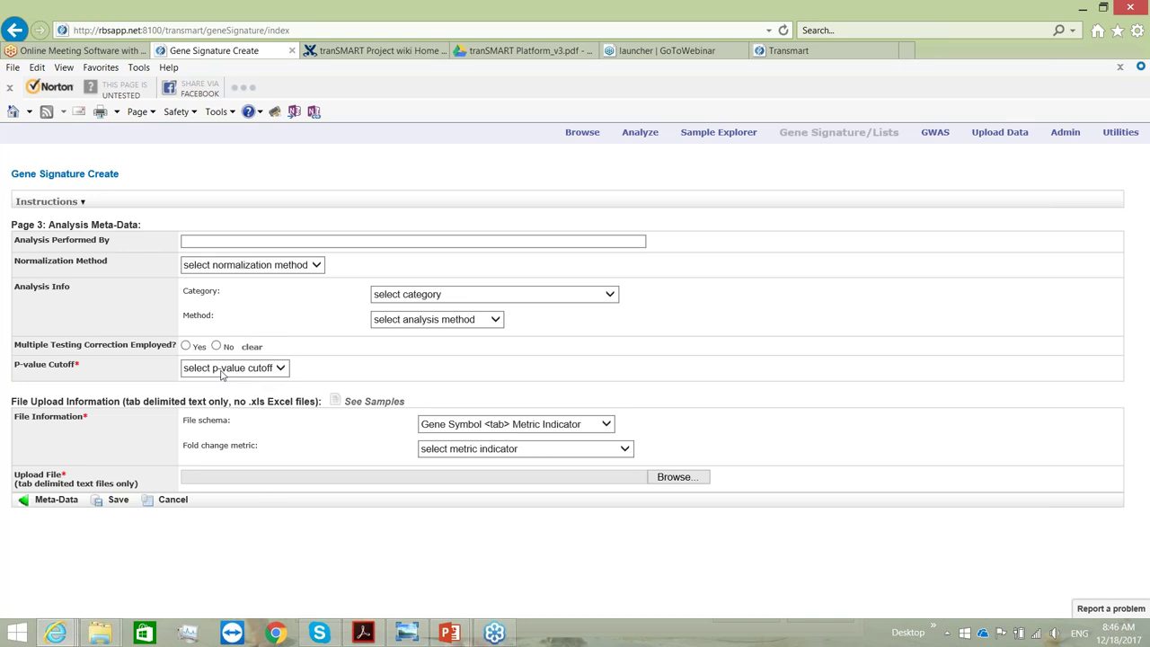
click(280, 369)
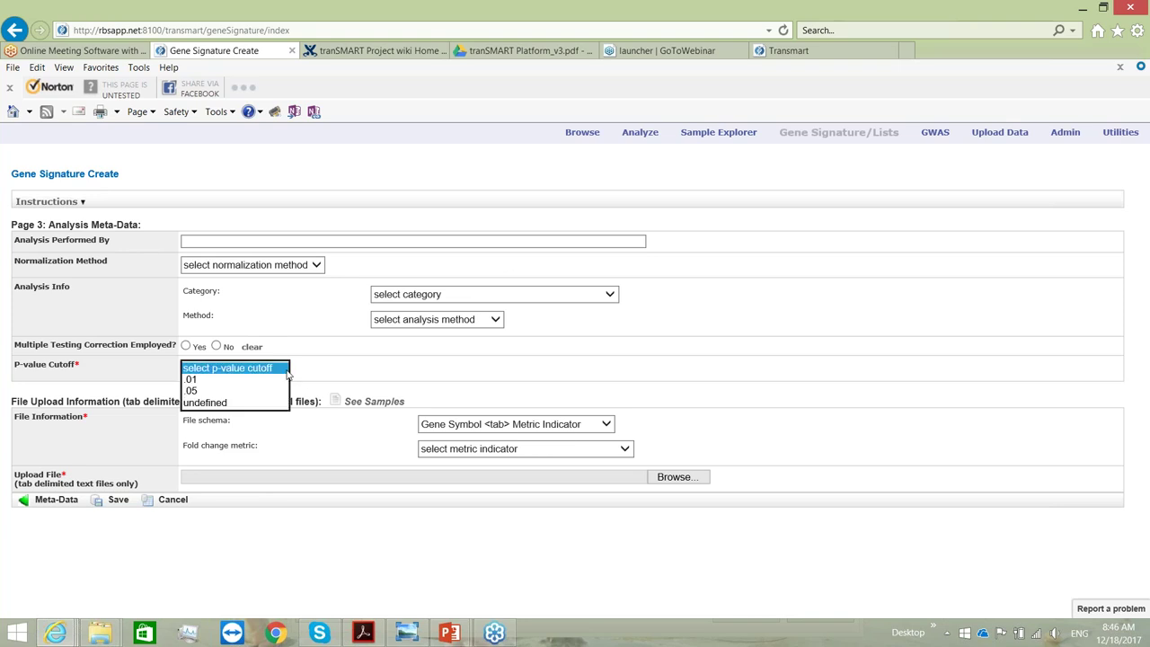
click(273, 392)
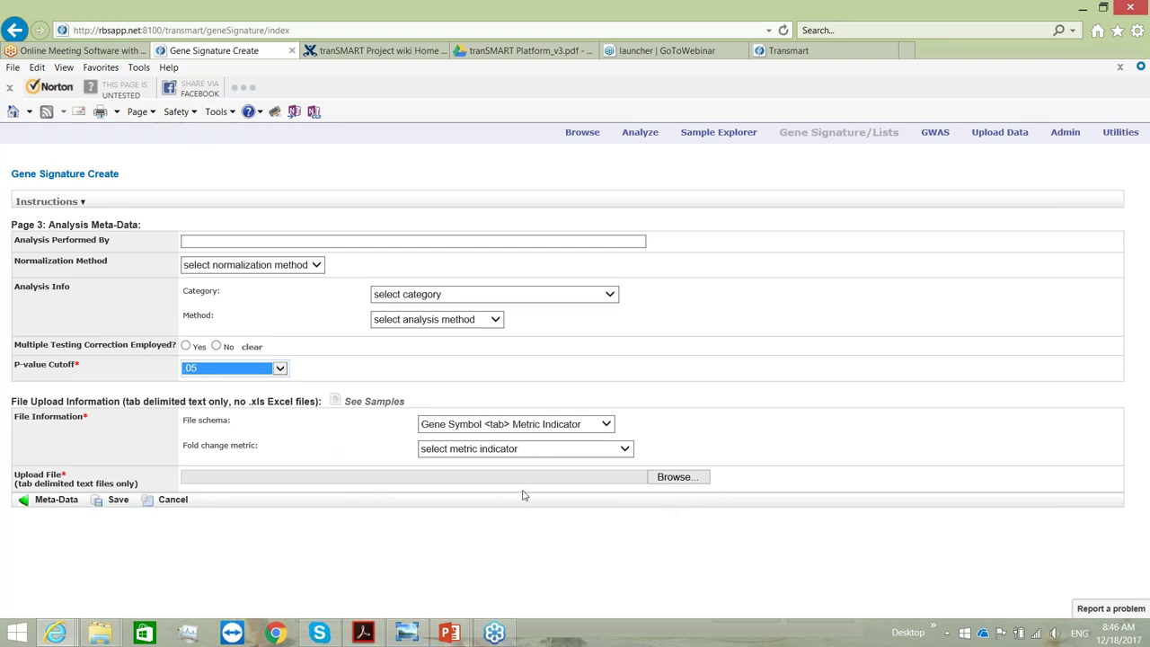
- View the sample gene list and signature file formats for upload, and close the samples page
click(373, 404)
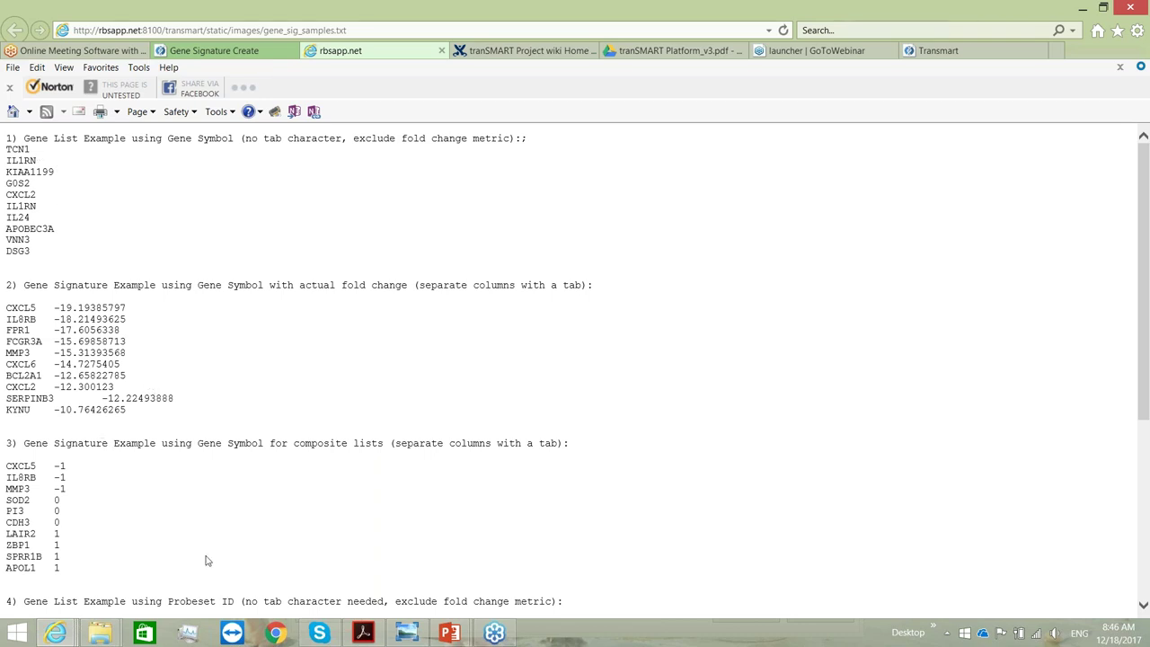
scroll(205, 560, down, 8)
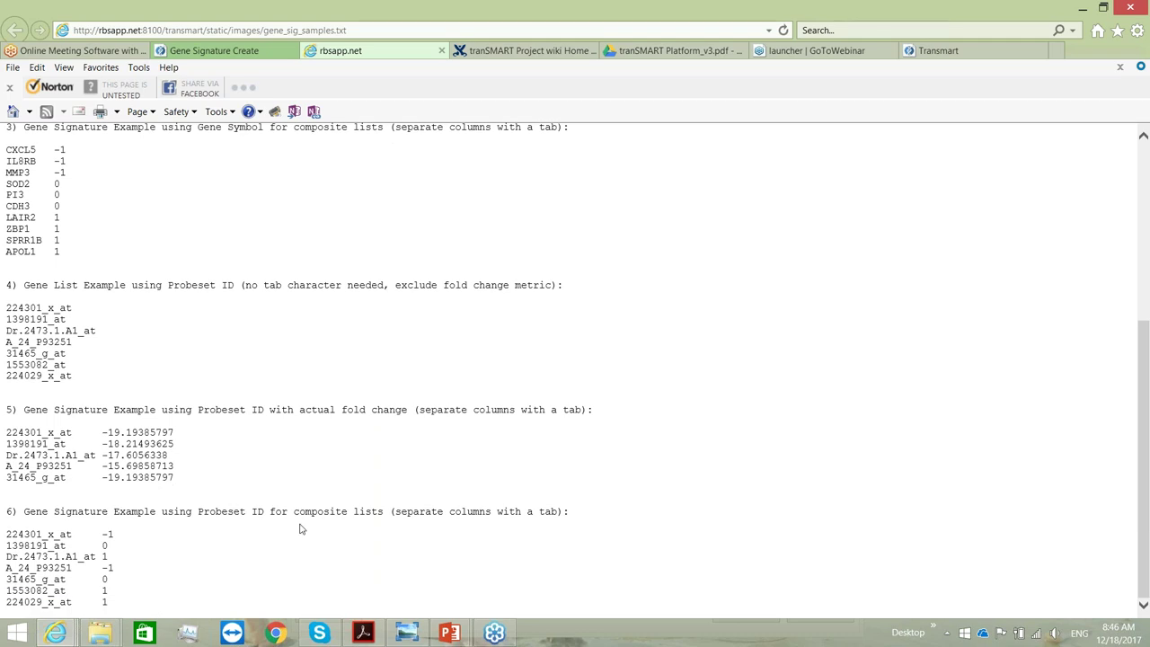
scroll(301, 529, up, 8)
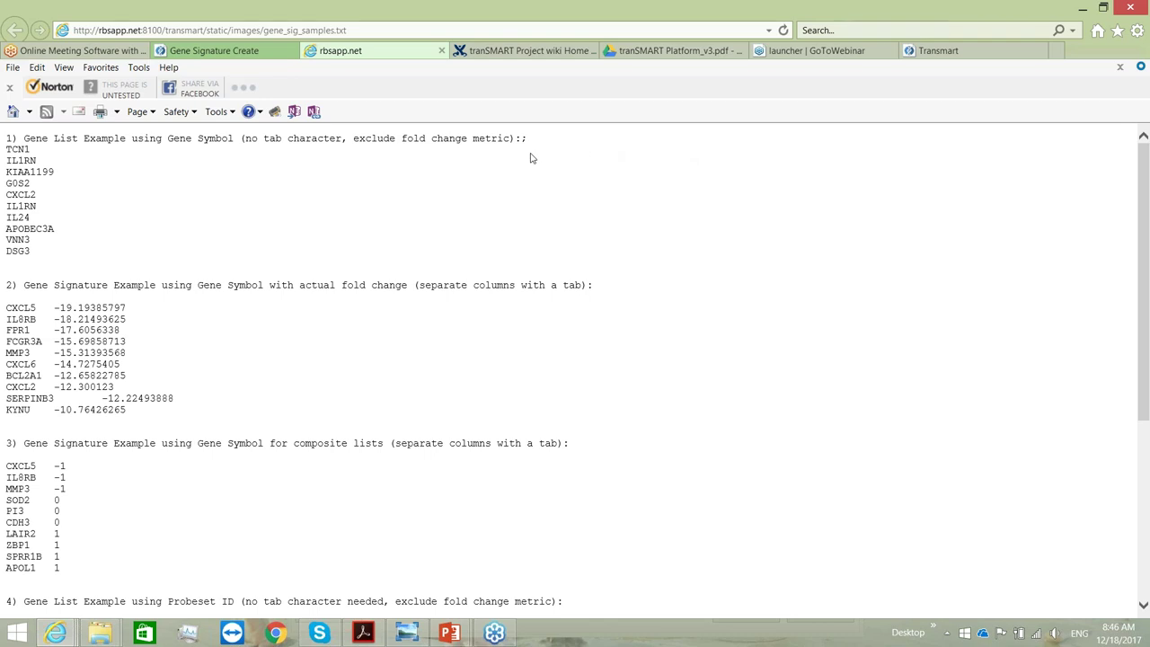
click(441, 51)
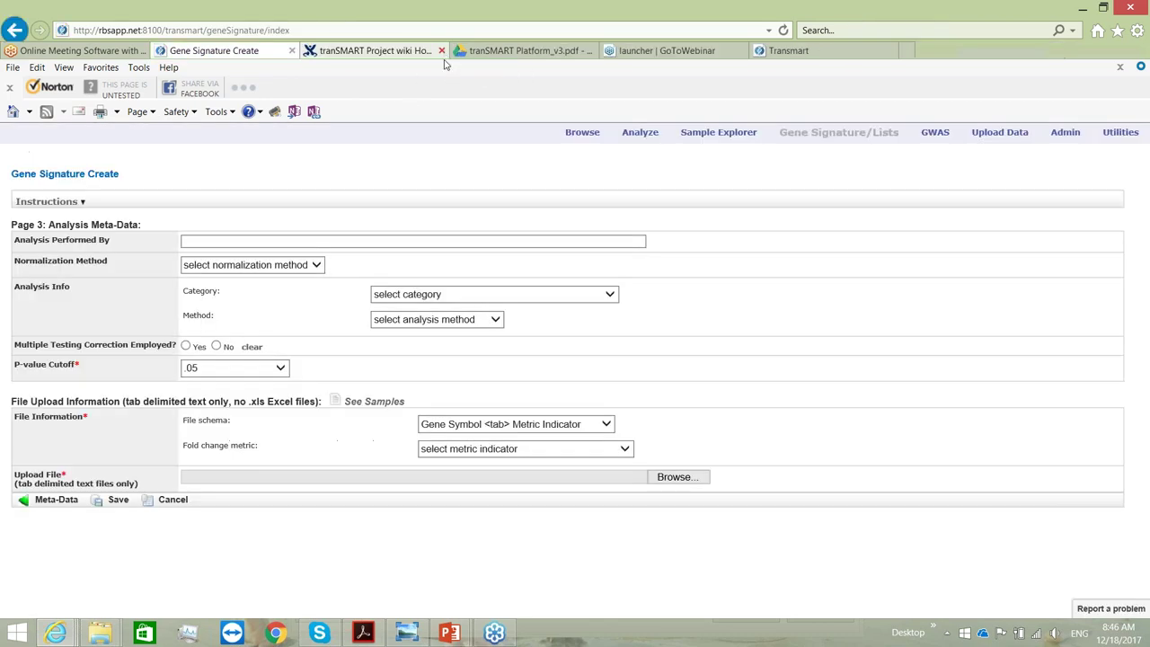
- Look at the file selection for the signature upload without choosing a file, and return to the gene signature lists
click(672, 481)
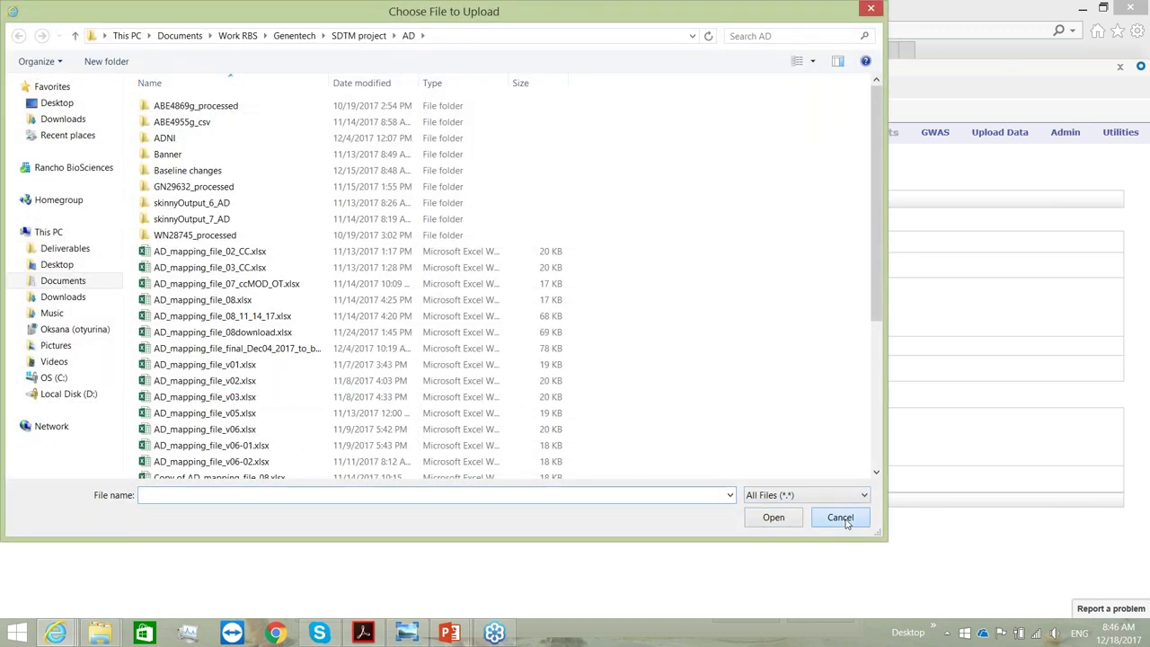
click(841, 518)
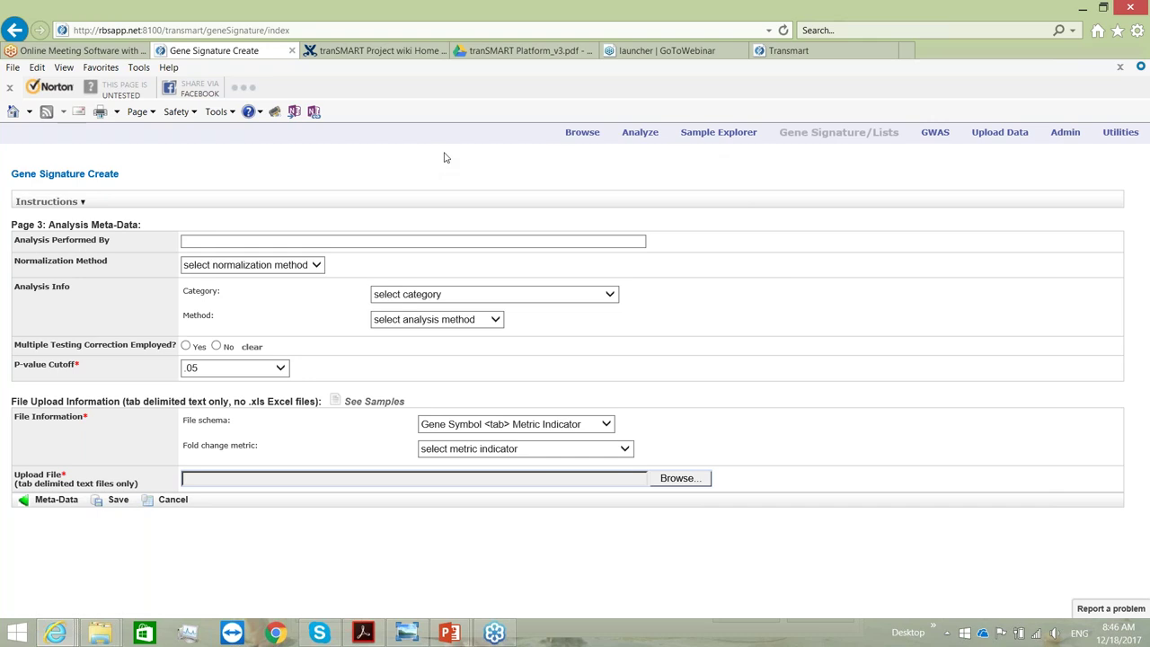
click(15, 32)
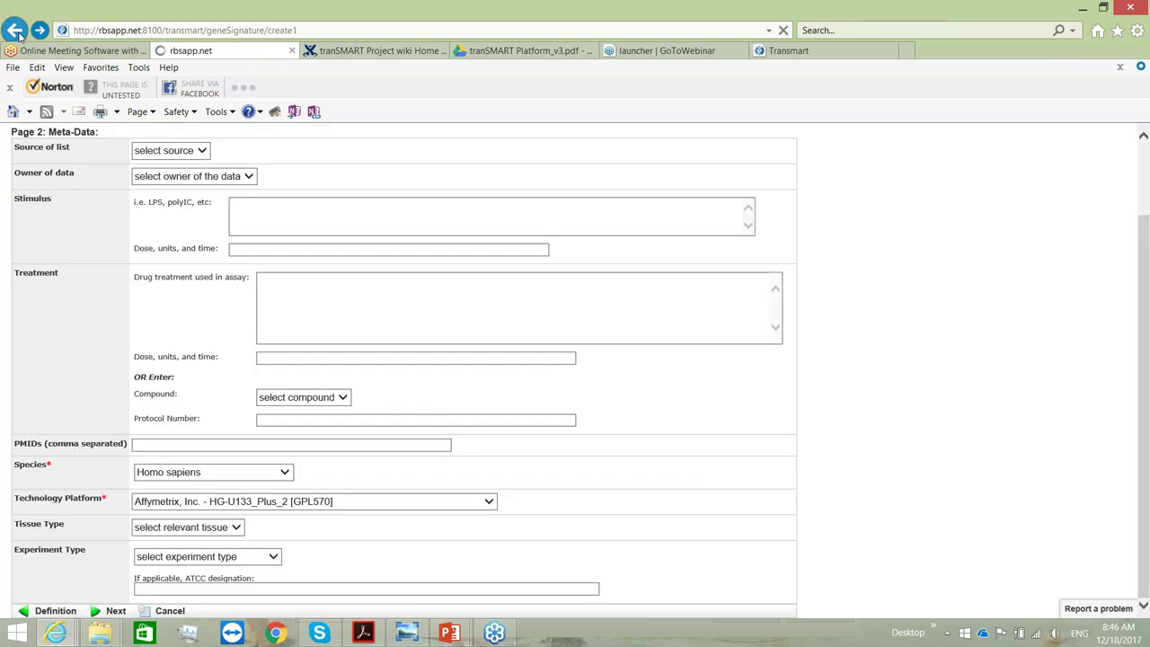
click(16, 32)
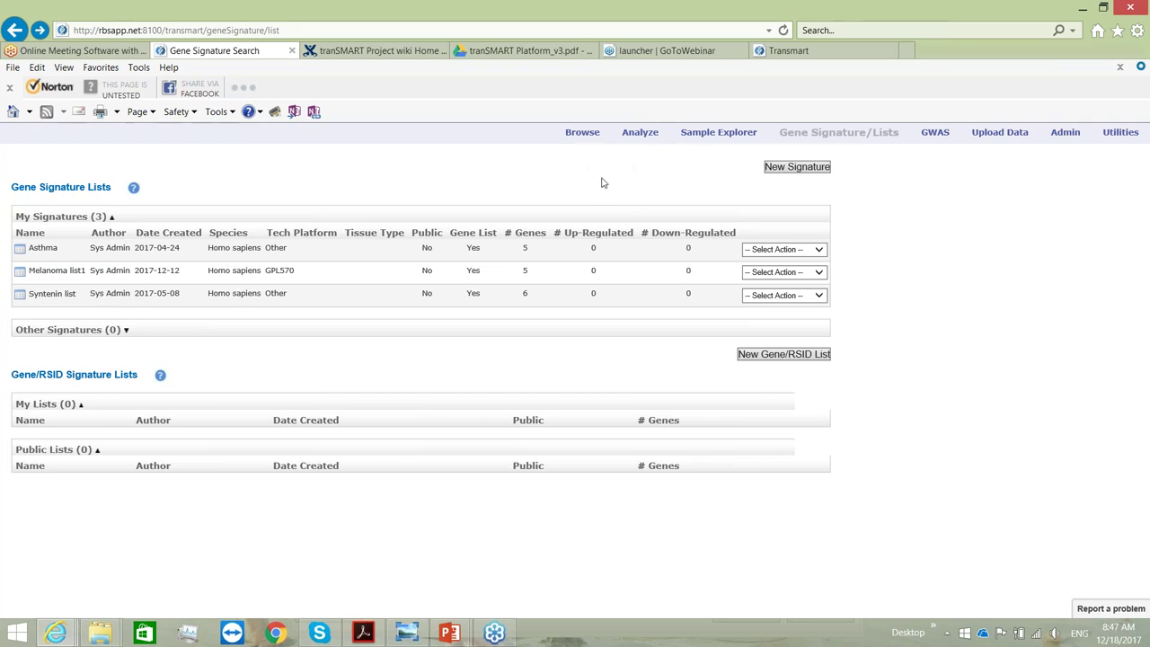
- Go to the Analyze view and add the Uveal_Melanoma_Gangemi_GSE27831 study to Subset 1
click(647, 134)
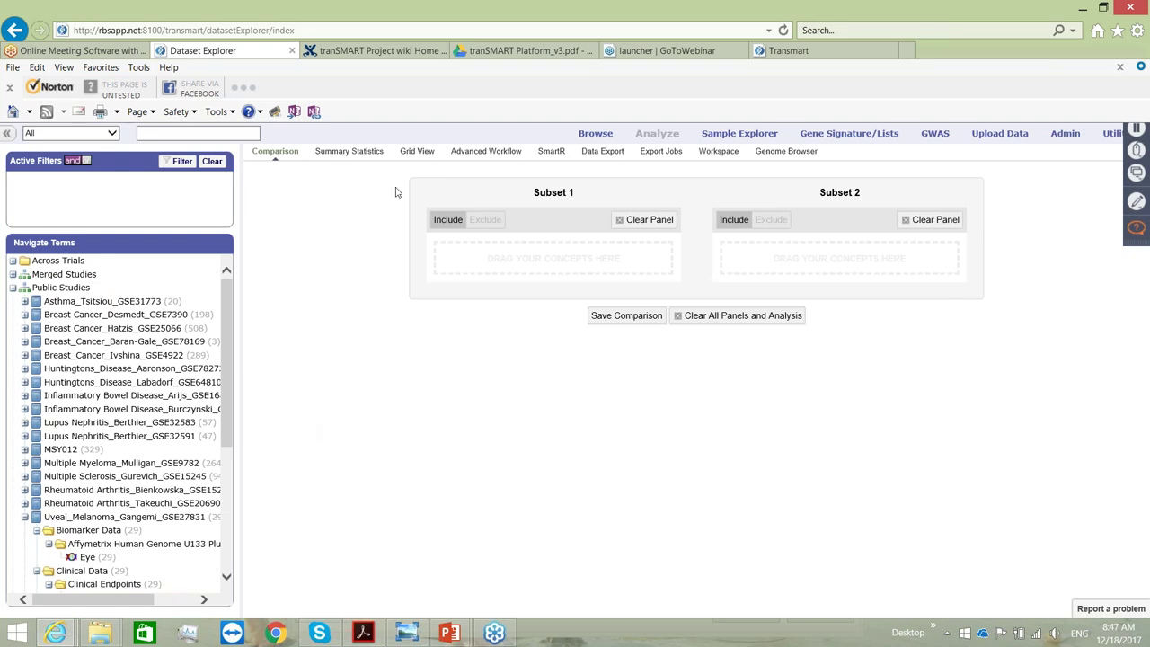
scroll(213, 331, down, 3)
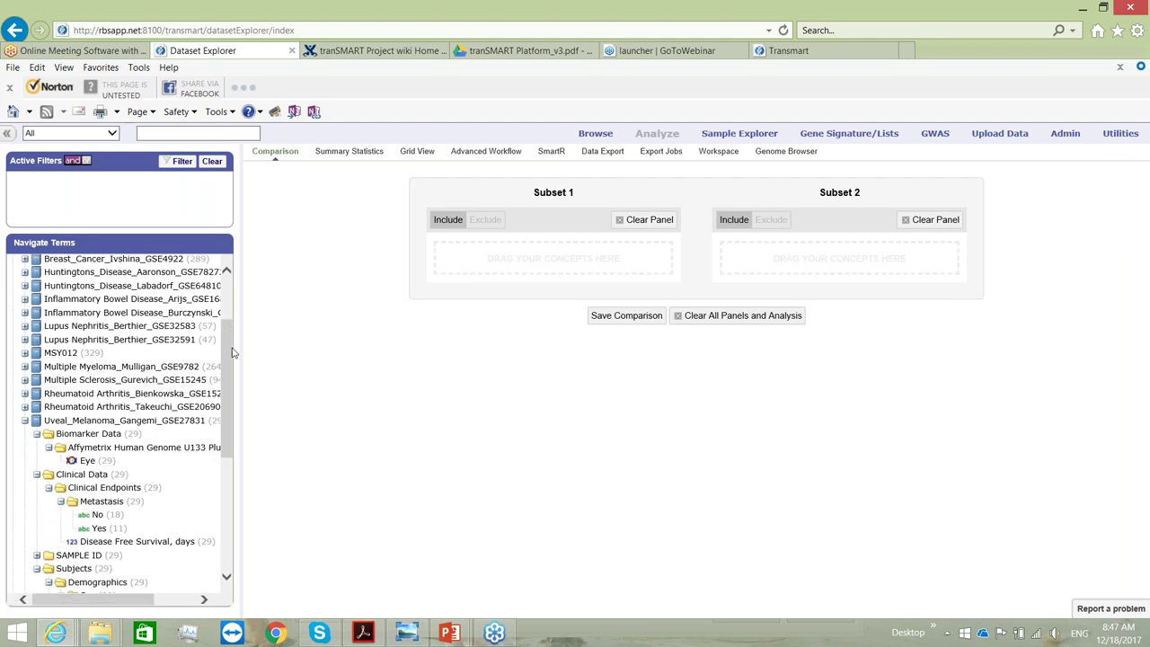
scroll(229, 354, up, 3)
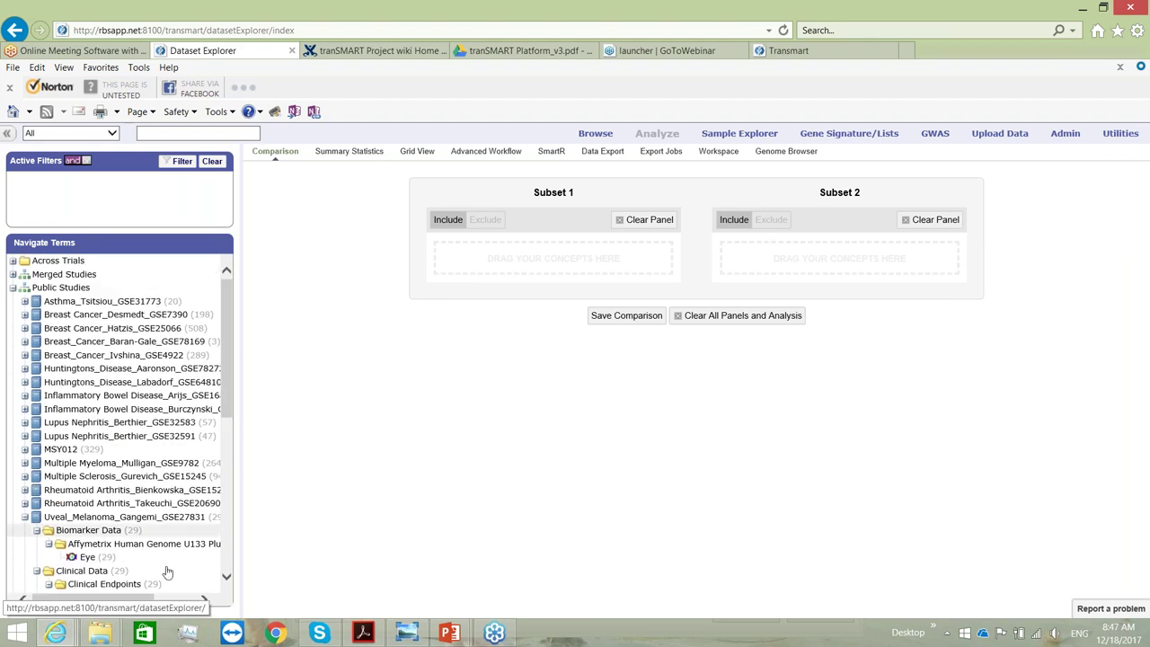
drag(75, 524, 486, 278)
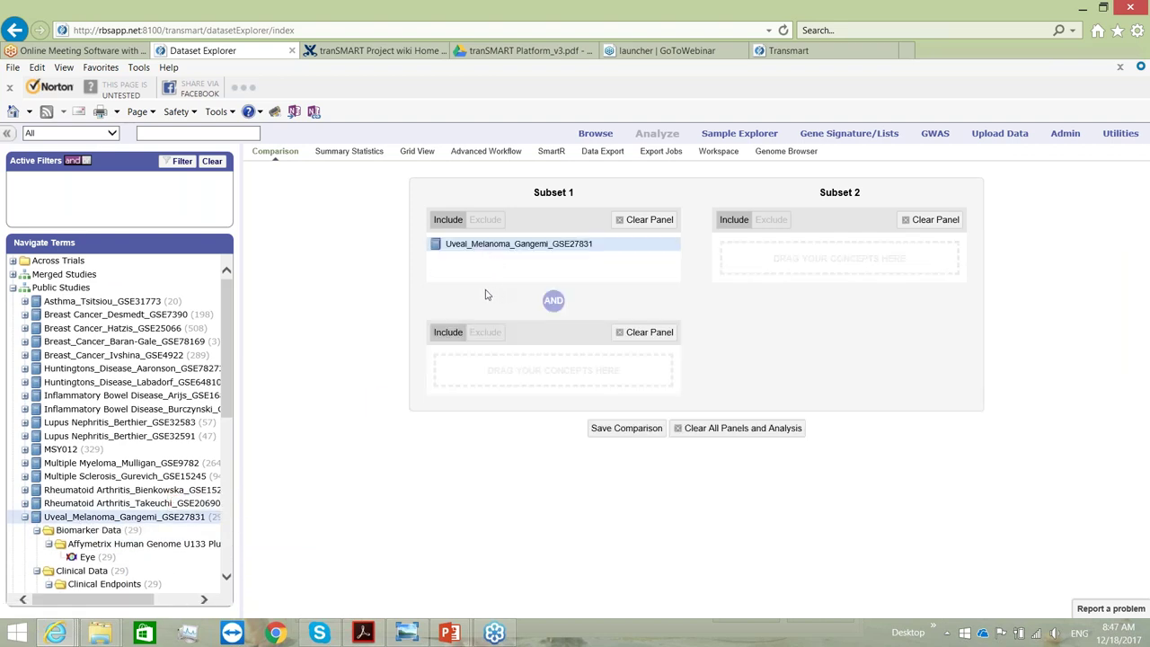
- Select Box Plot with ANOVA as the advanced workflow and use the study's Eye biomarker data as independent variable
click(465, 154)
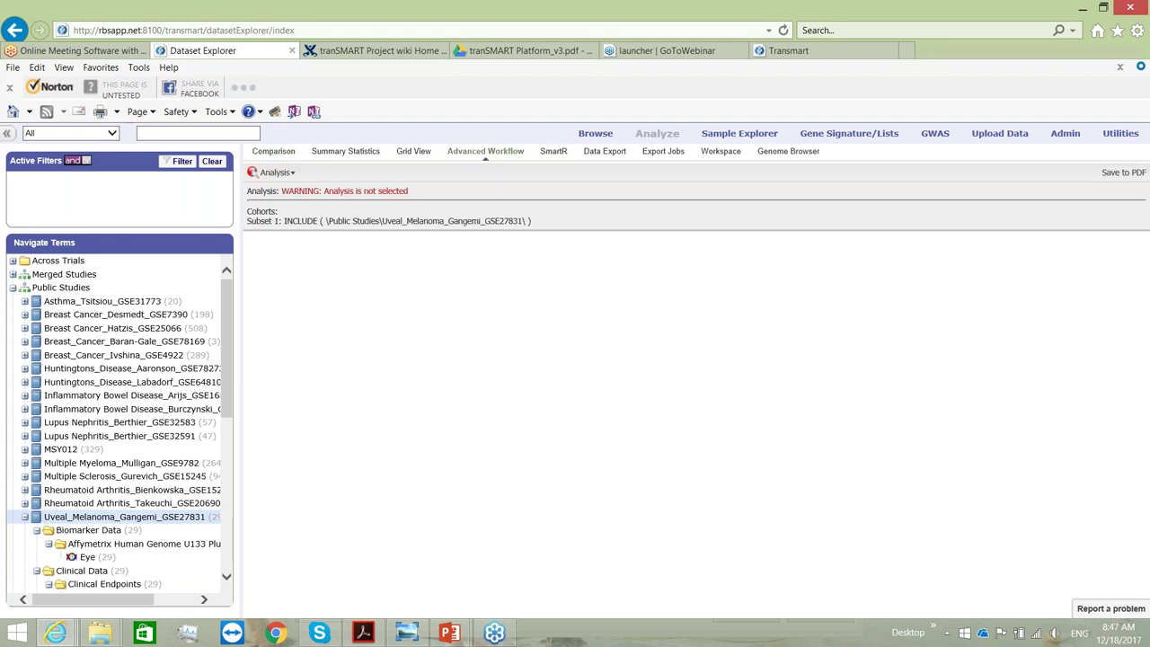
click(279, 173)
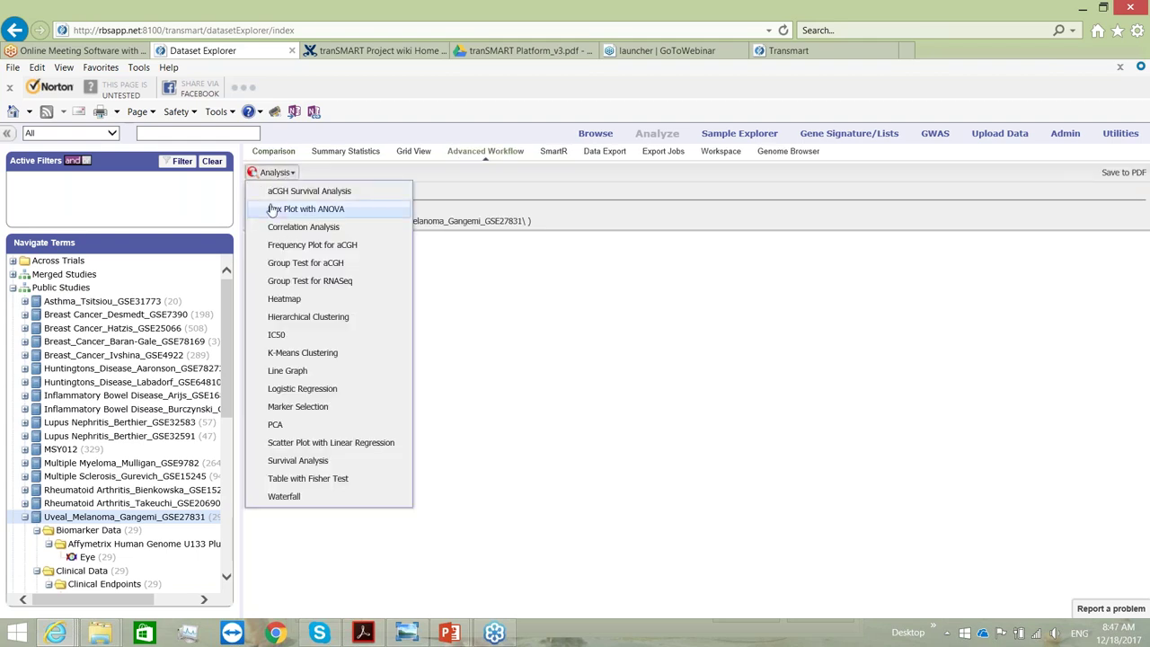
click(273, 209)
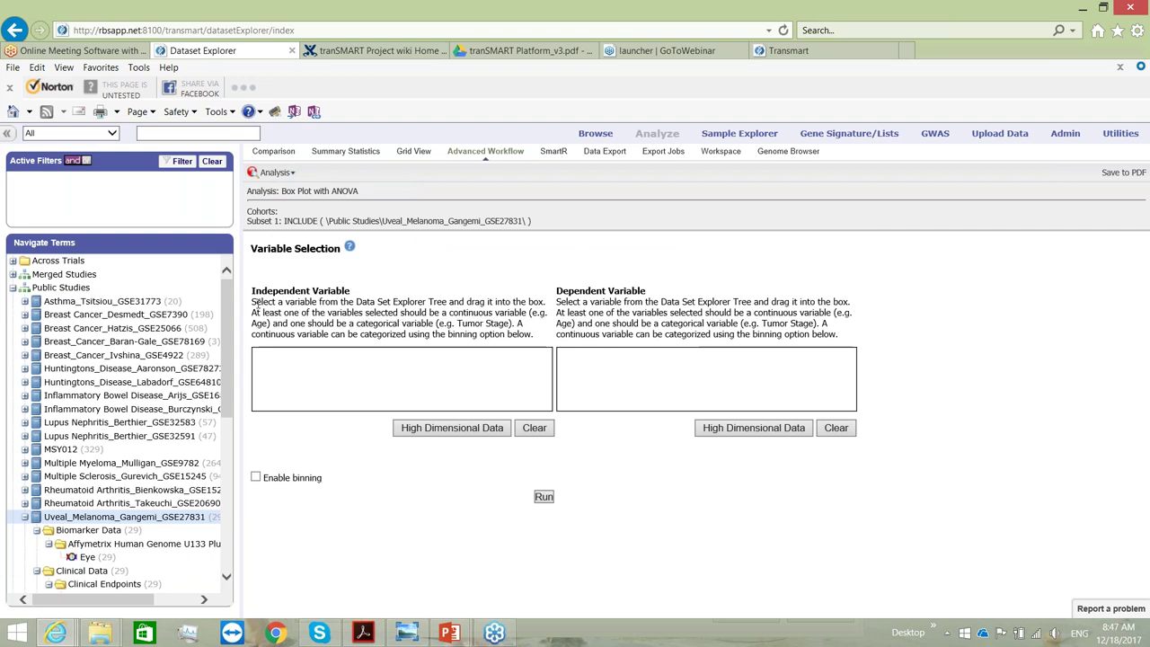
scroll(217, 370, down, 2)
scroll(217, 370, down, 3)
drag(87, 345, 311, 376)
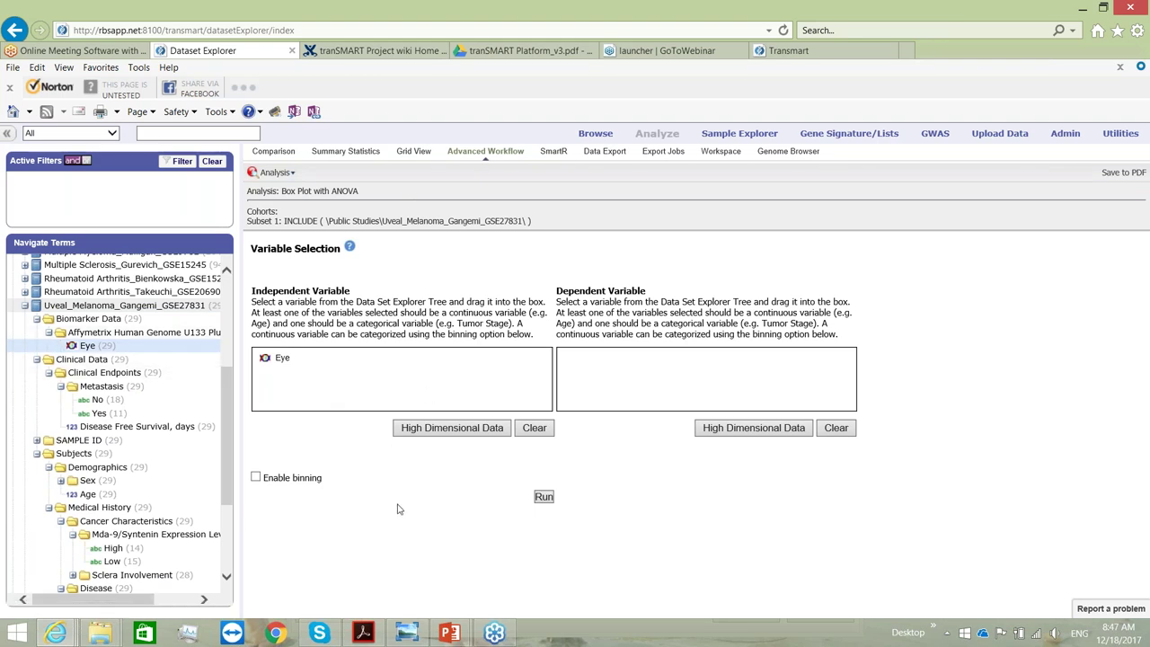
- Restrict the Eye high dimensional data to the Syntenin list gene list and apply the selection
click(429, 429)
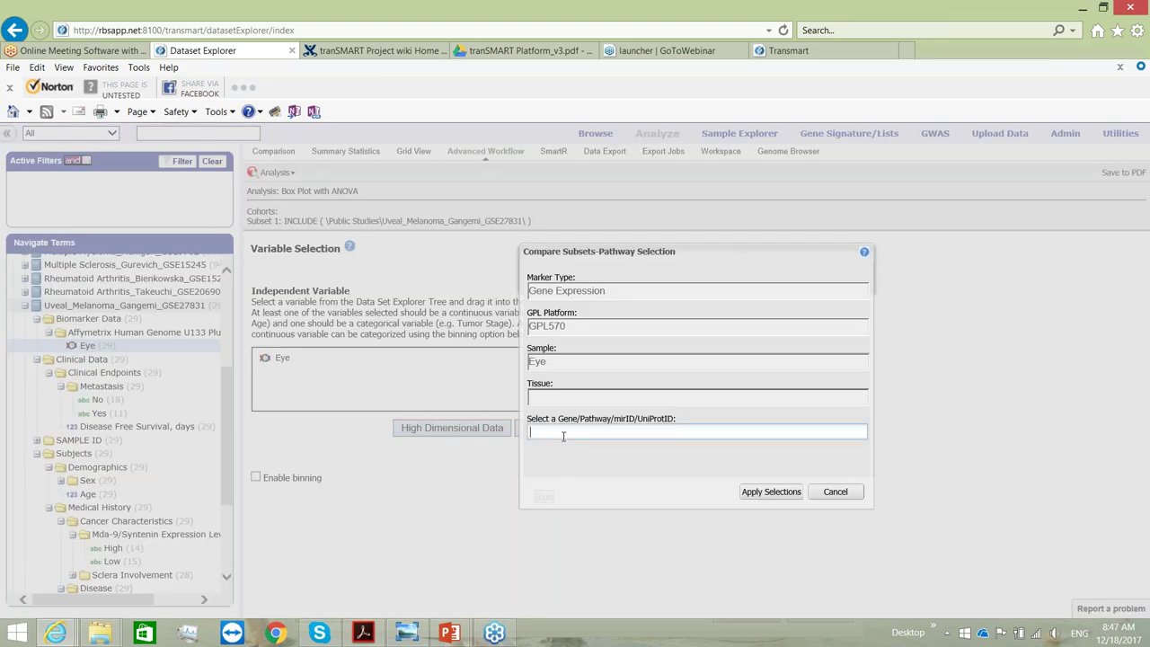
text(syn)
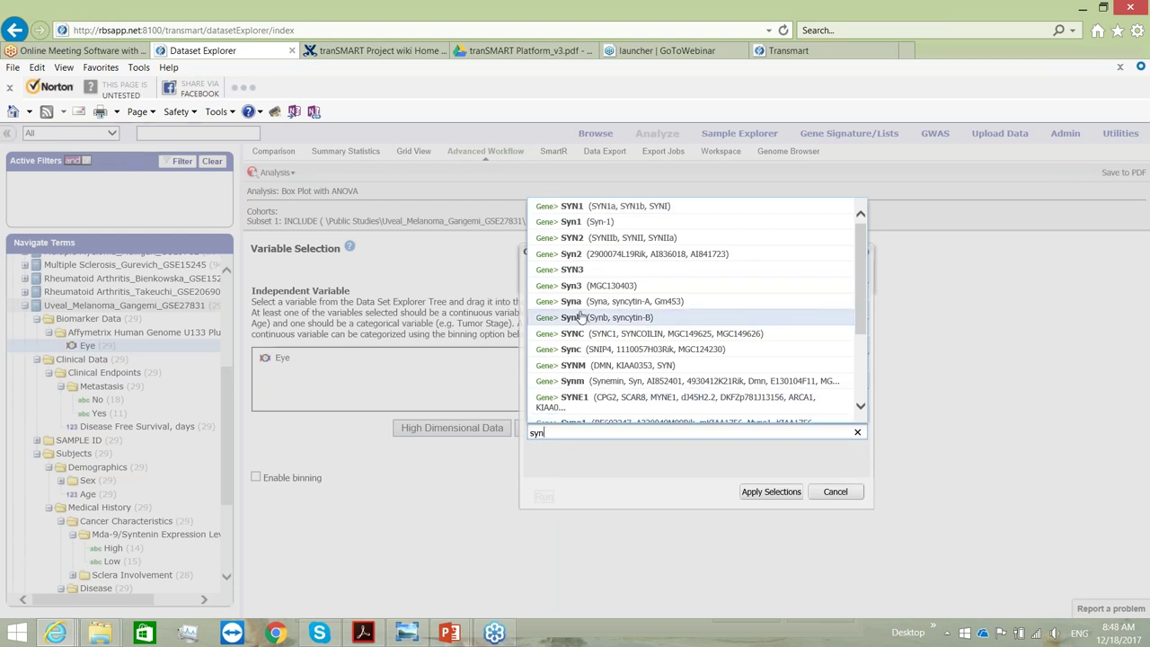
key(Up)
scroll(692, 305, down, 3)
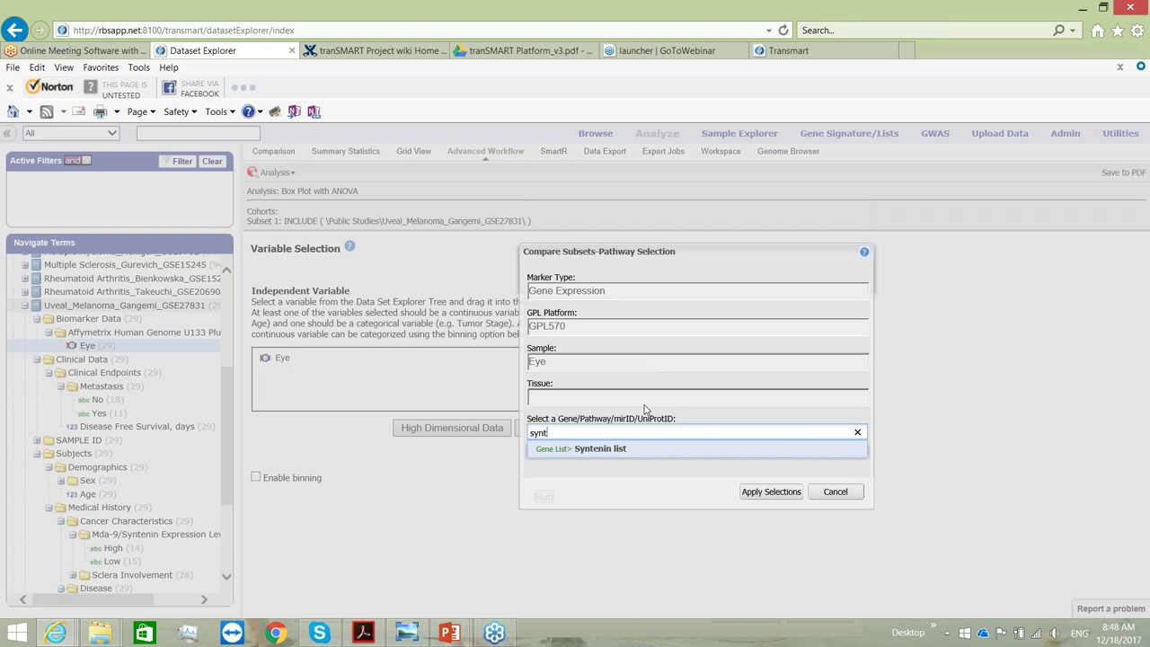
click(596, 452)
click(771, 492)
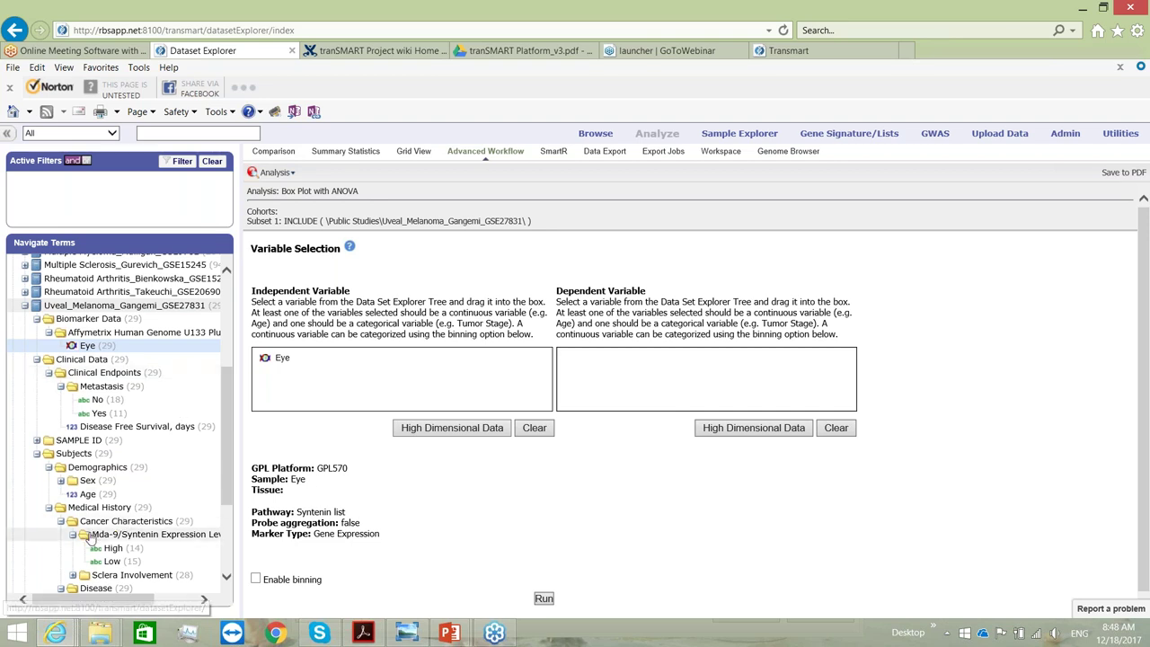
- Use Chromosome 3 from Genetic Characteristics as dependent variable and run the box plot analysis
drag(228, 404, 223, 467)
drag(110, 485, 649, 382)
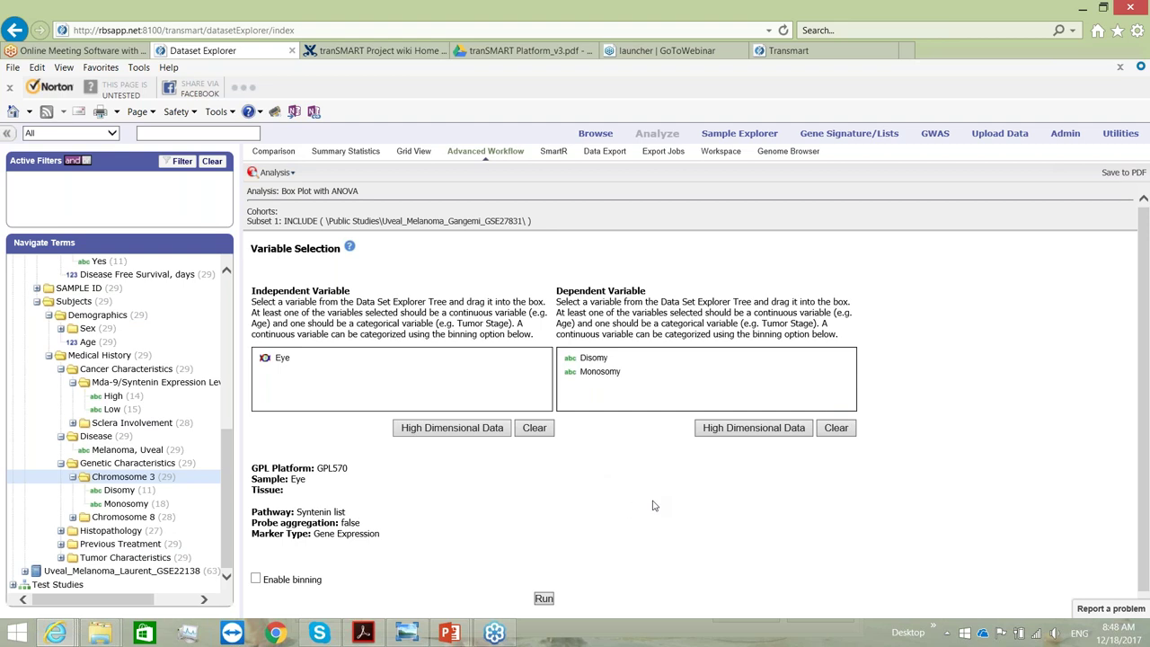
click(543, 599)
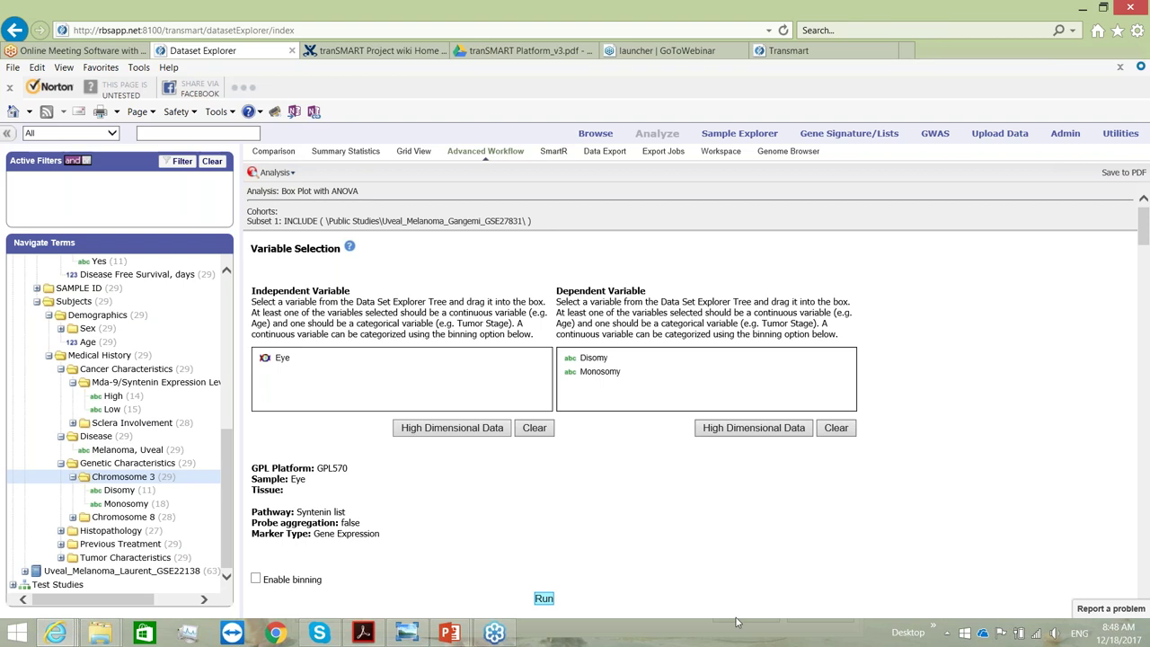
- Examine the box plot of Syntenin list probes by Chromosome 3 status and the ANOVA results and group means per probe
scroll(762, 480, down, 2)
scroll(762, 479, down, 2)
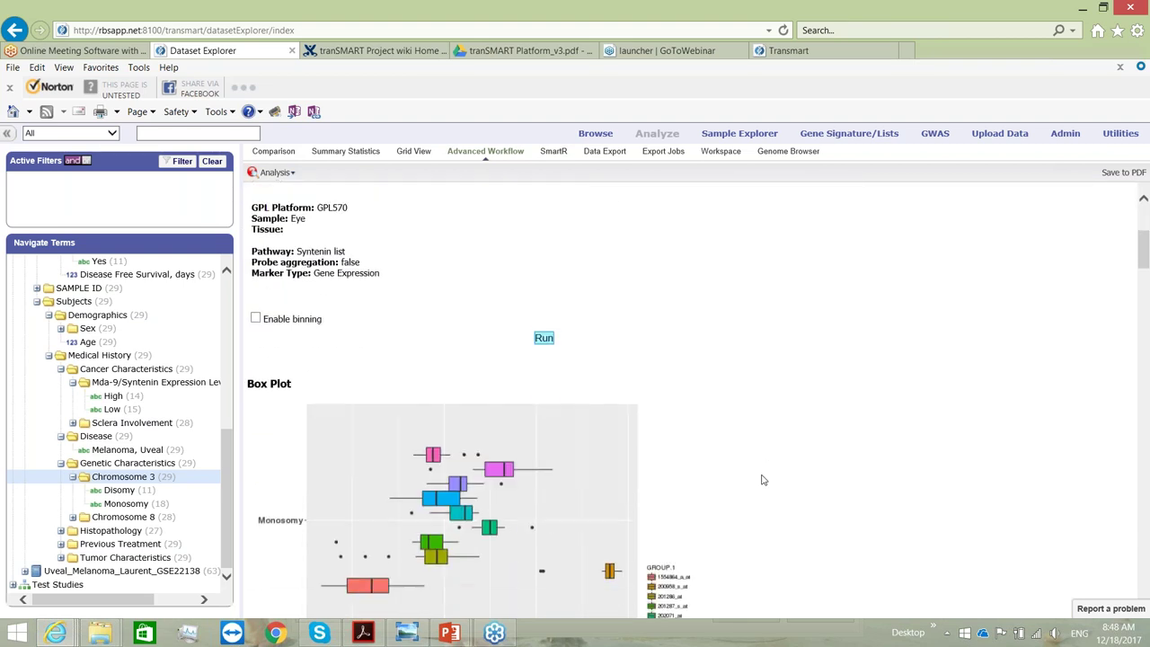
scroll(761, 479, down, 4)
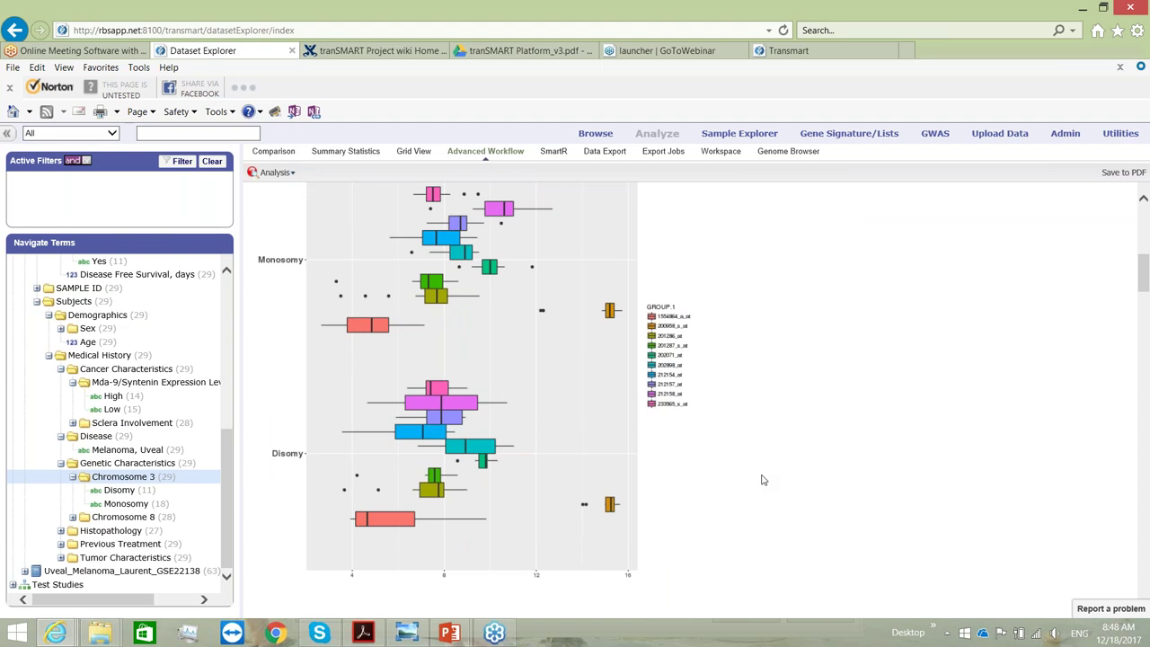
scroll(762, 480, up, 1)
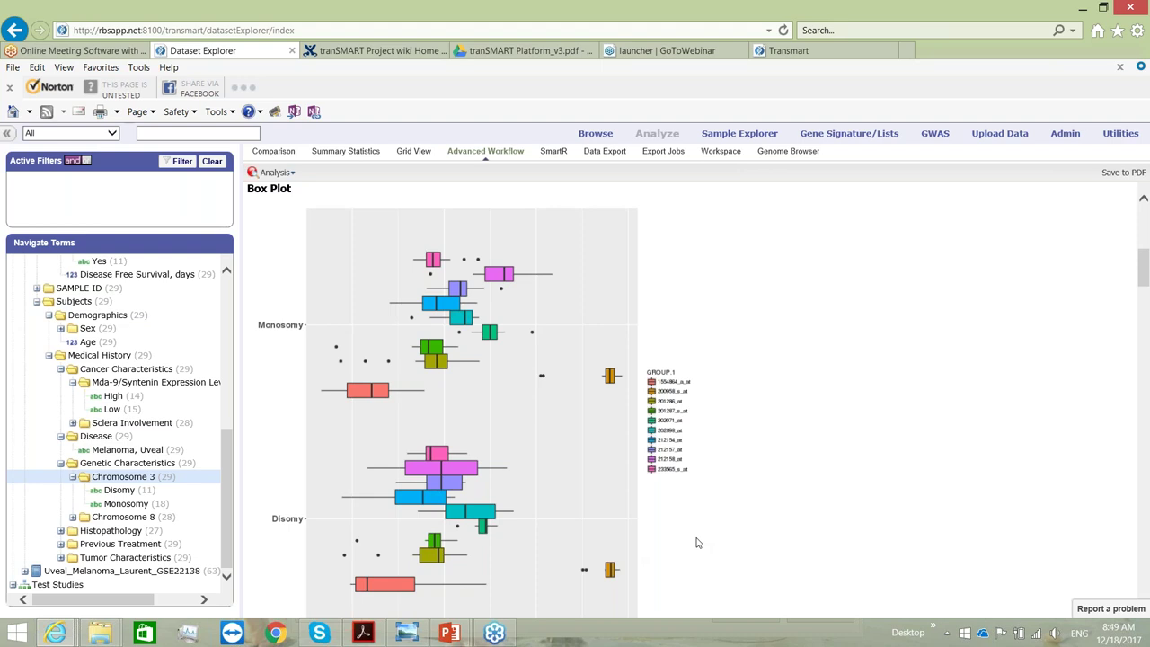
scroll(697, 543, down, 3)
scroll(696, 542, down, 4)
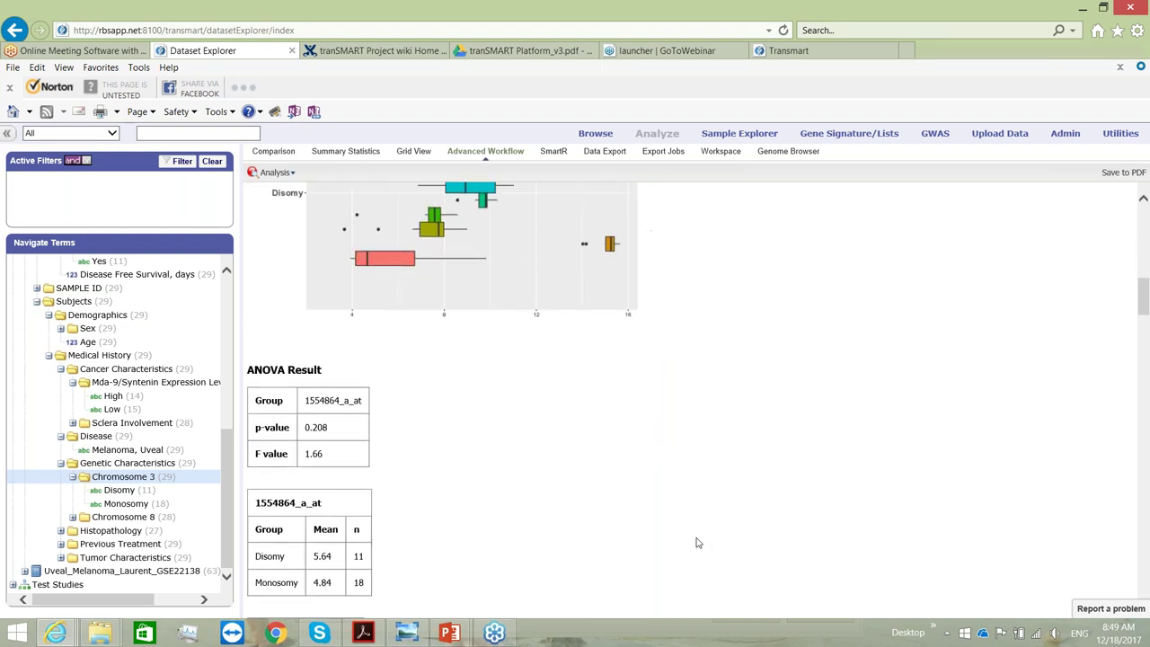
scroll(635, 461, down, 5)
scroll(636, 461, down, 3)
scroll(635, 461, down, 6)
scroll(635, 461, down, 6)
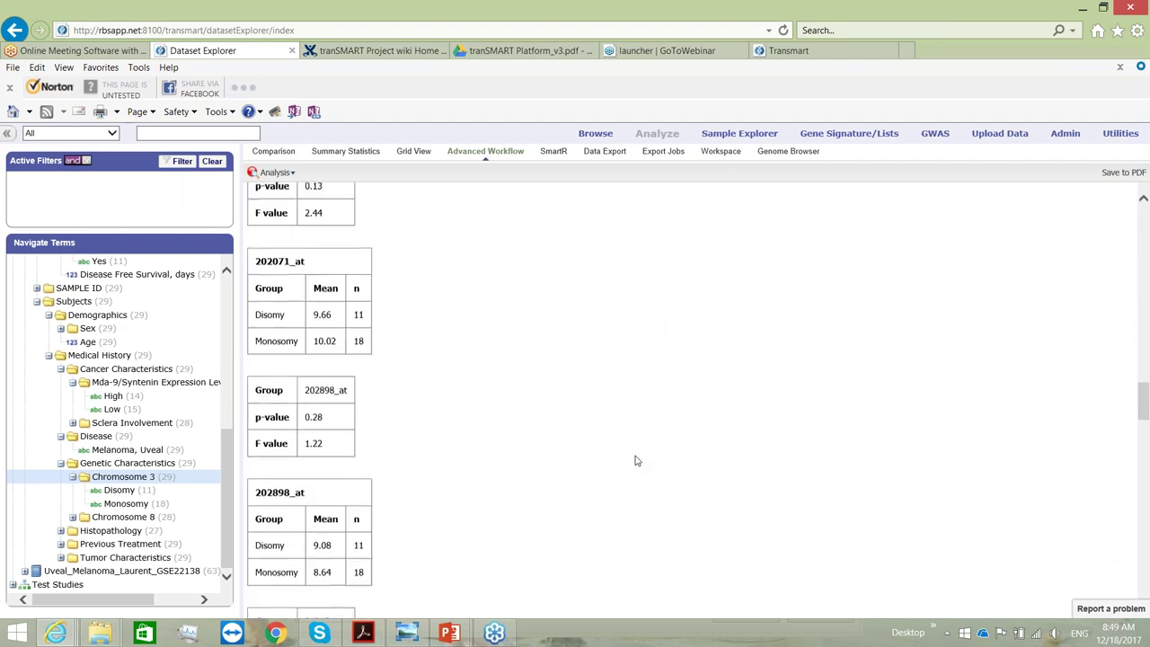
scroll(635, 461, up, 4)
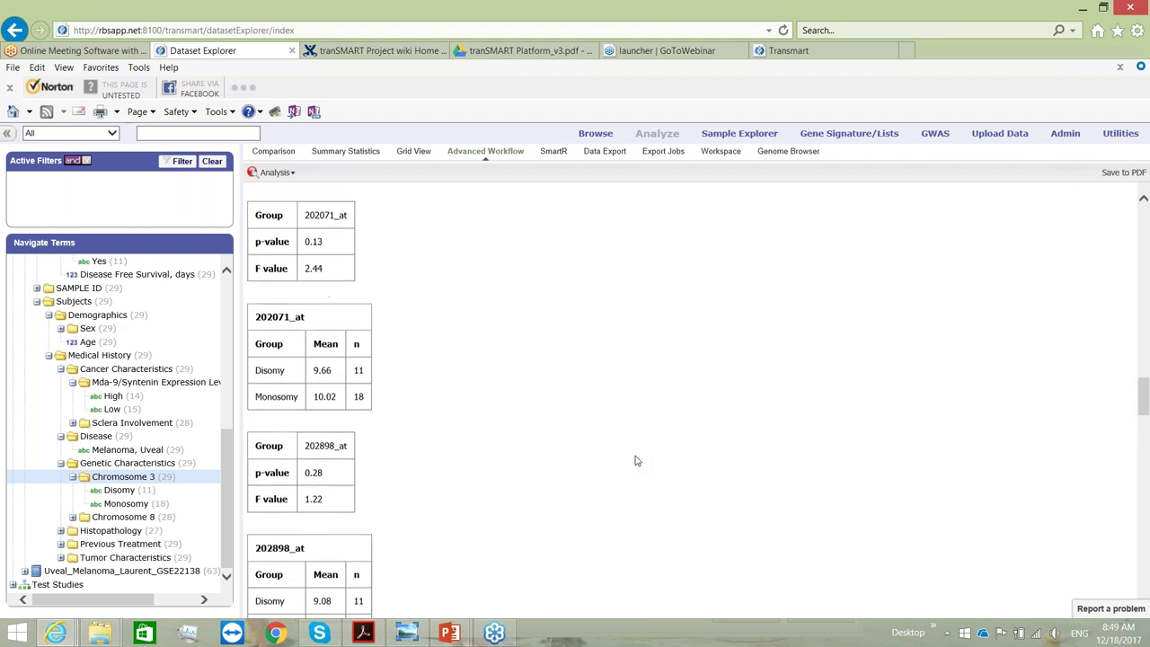
- Review the ANOVA p-values, F values and group means of the individual probes against the box plot
scroll(635, 461, down, 3)
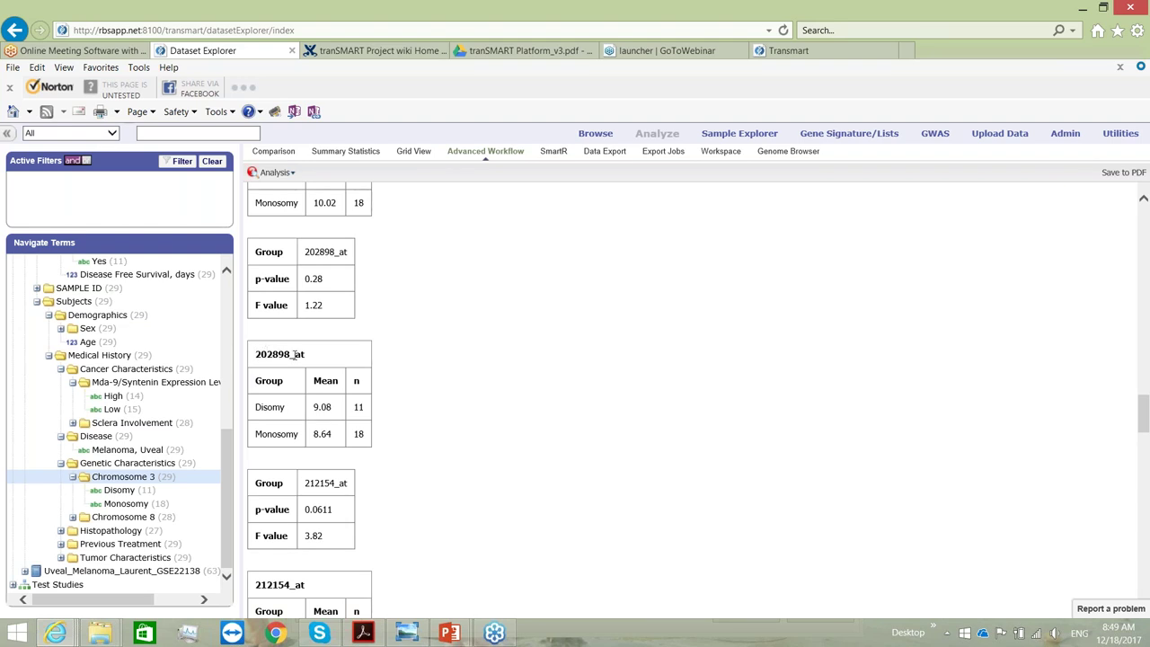
scroll(488, 368, up, 5)
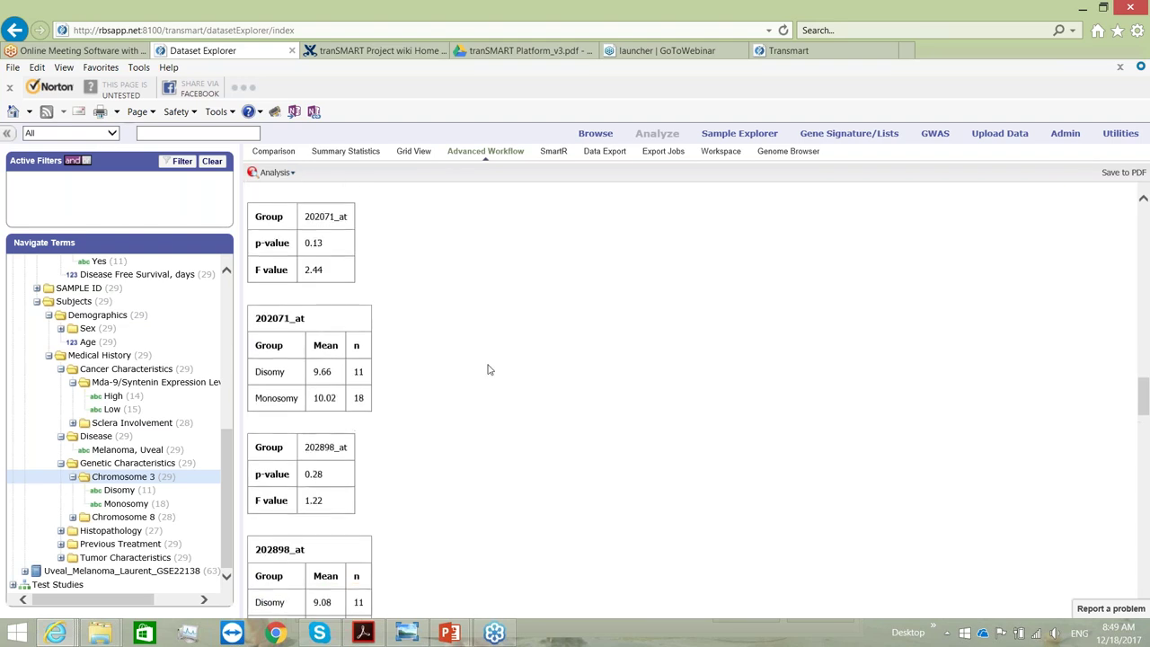
scroll(488, 368, up, 10)
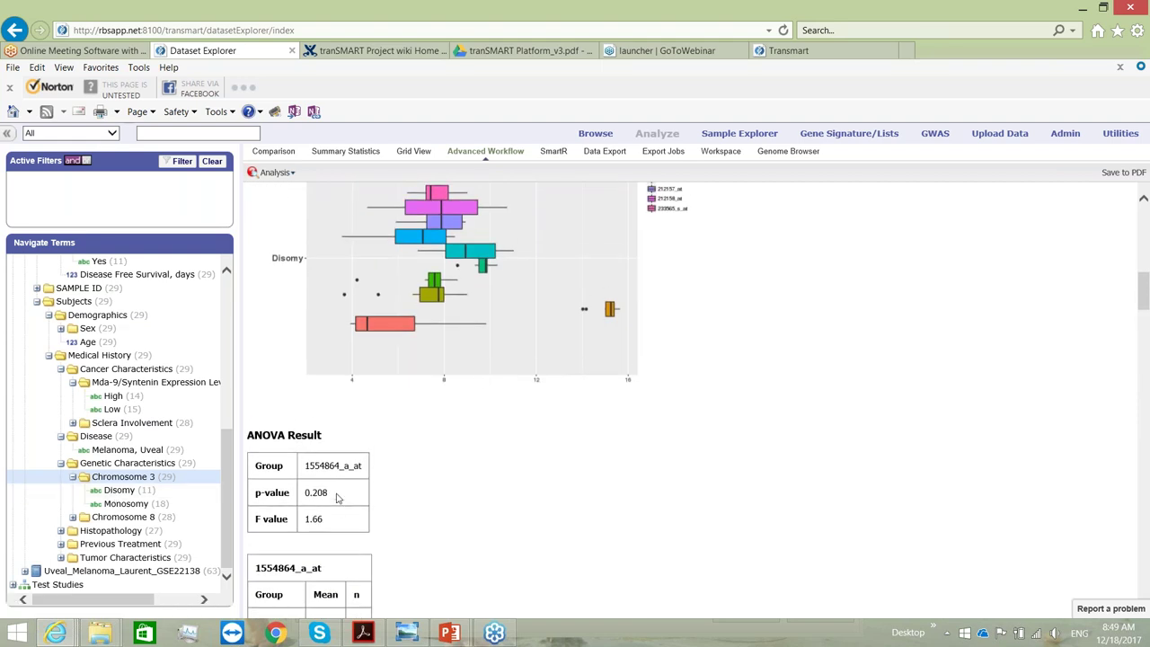
scroll(567, 460, down, 3)
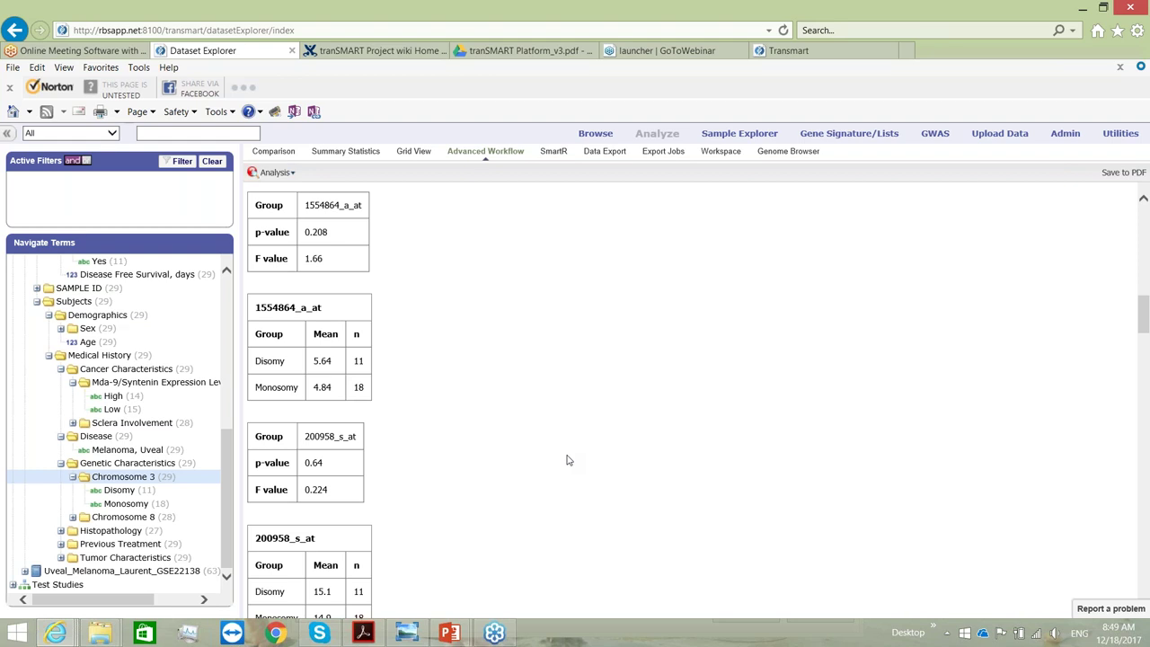
scroll(567, 460, up, 4)
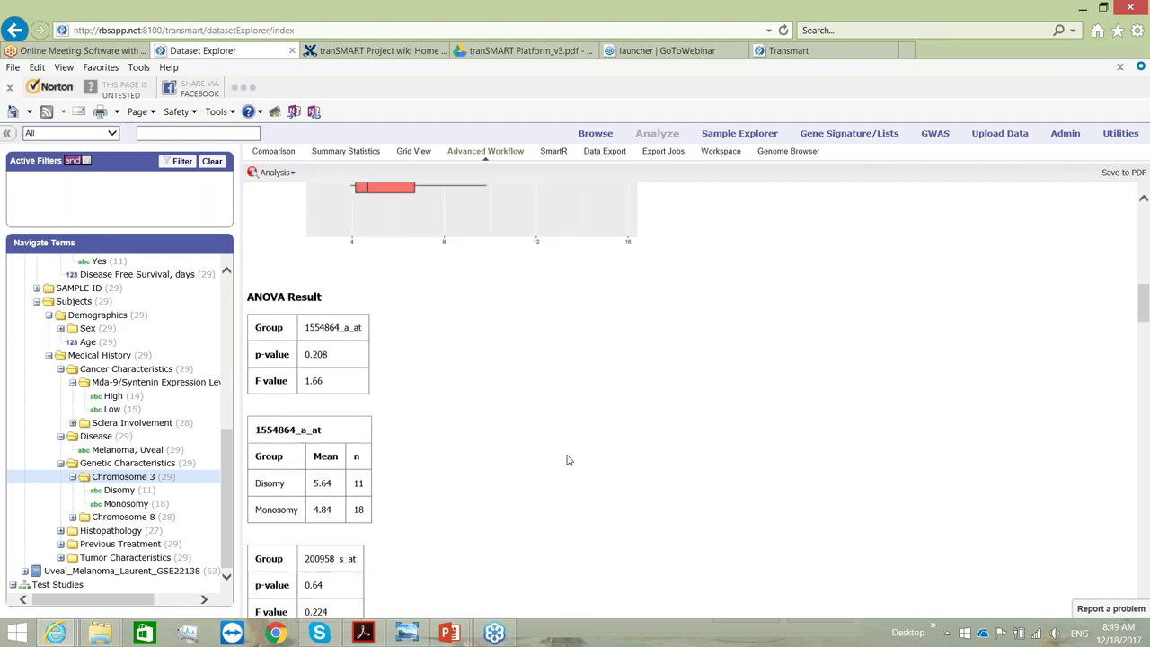
scroll(567, 460, up, 3)
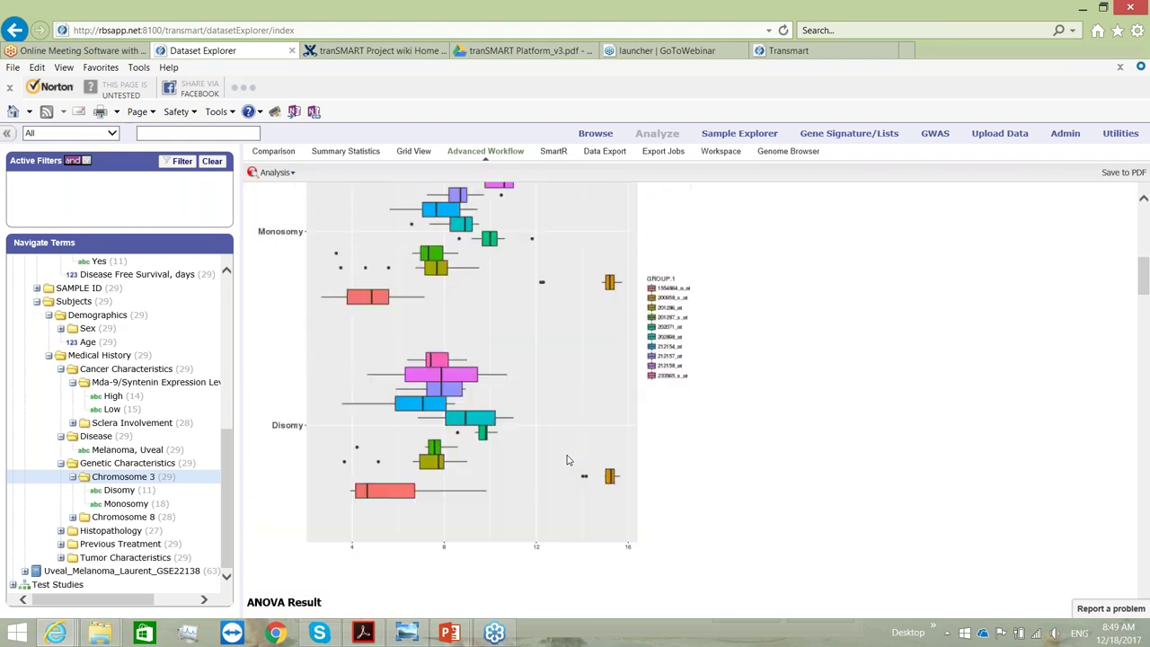
scroll(567, 460, up, 5)
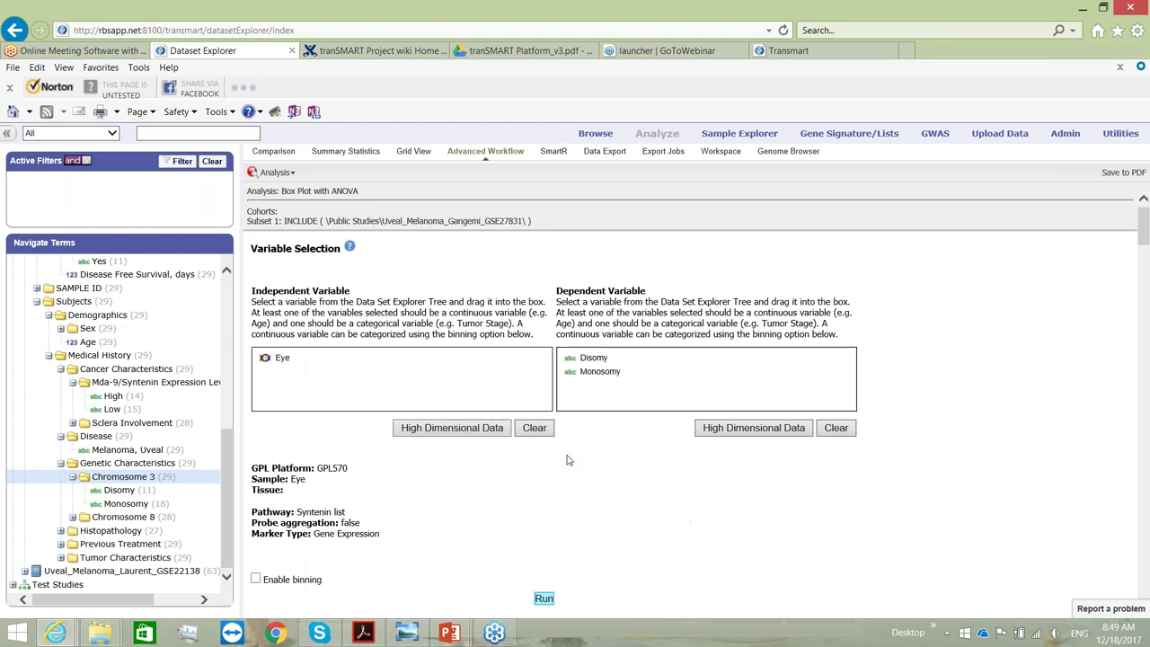
- Switch the advanced workflow to Correlation Analysis, discarding the current box plot results
click(274, 174)
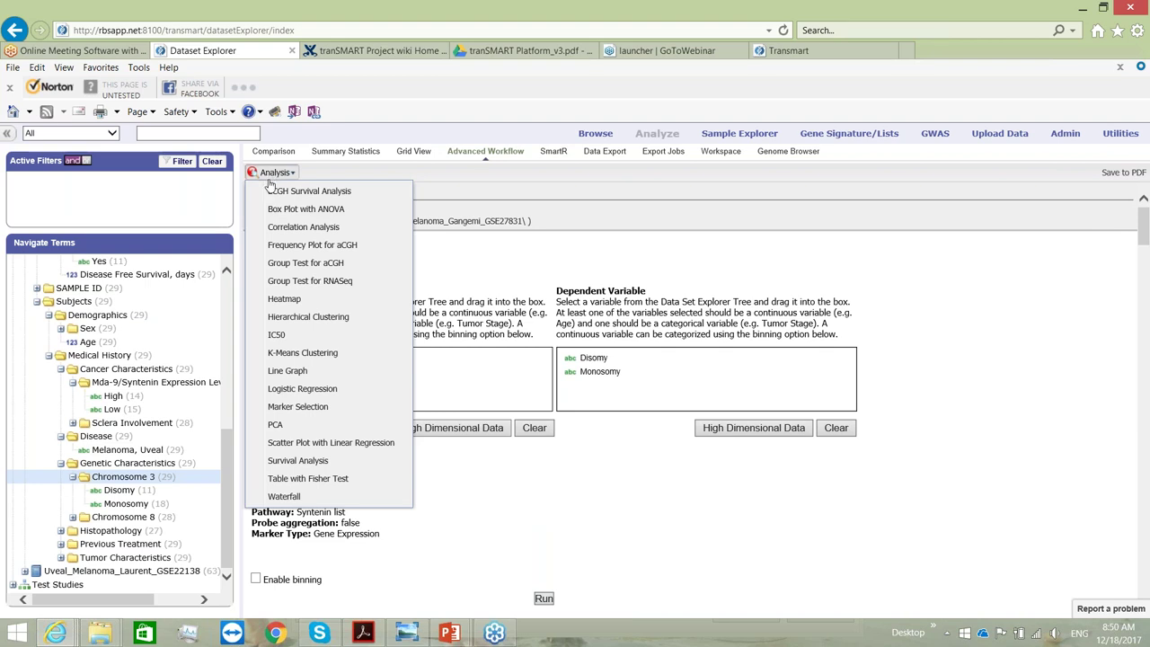
click(310, 227)
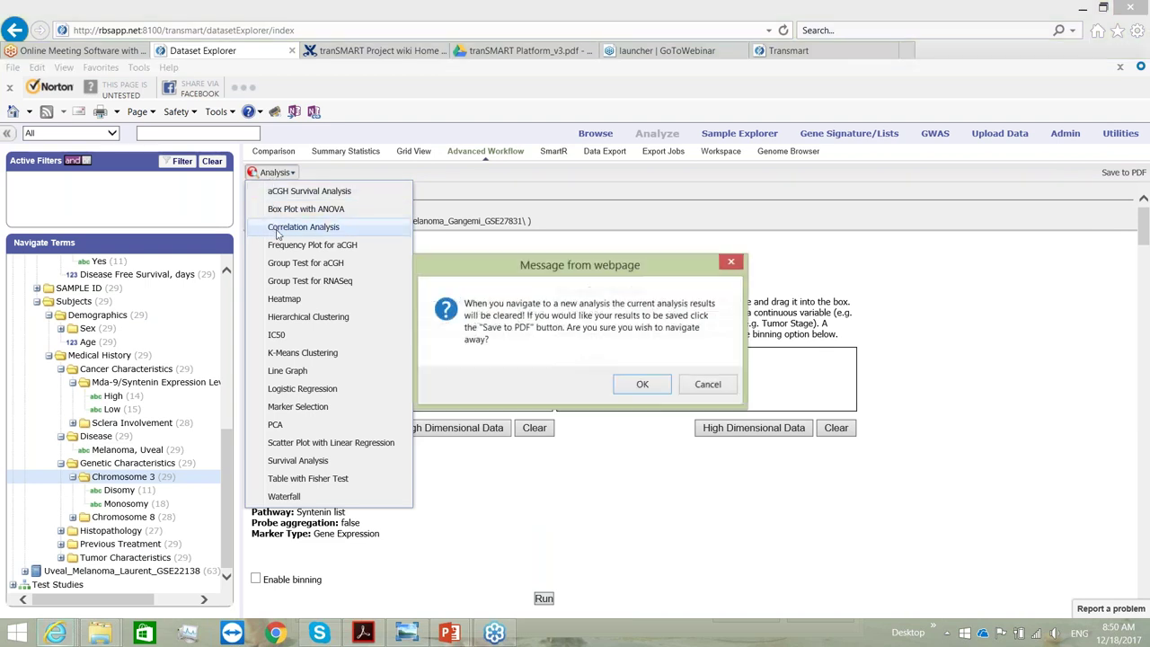
click(642, 385)
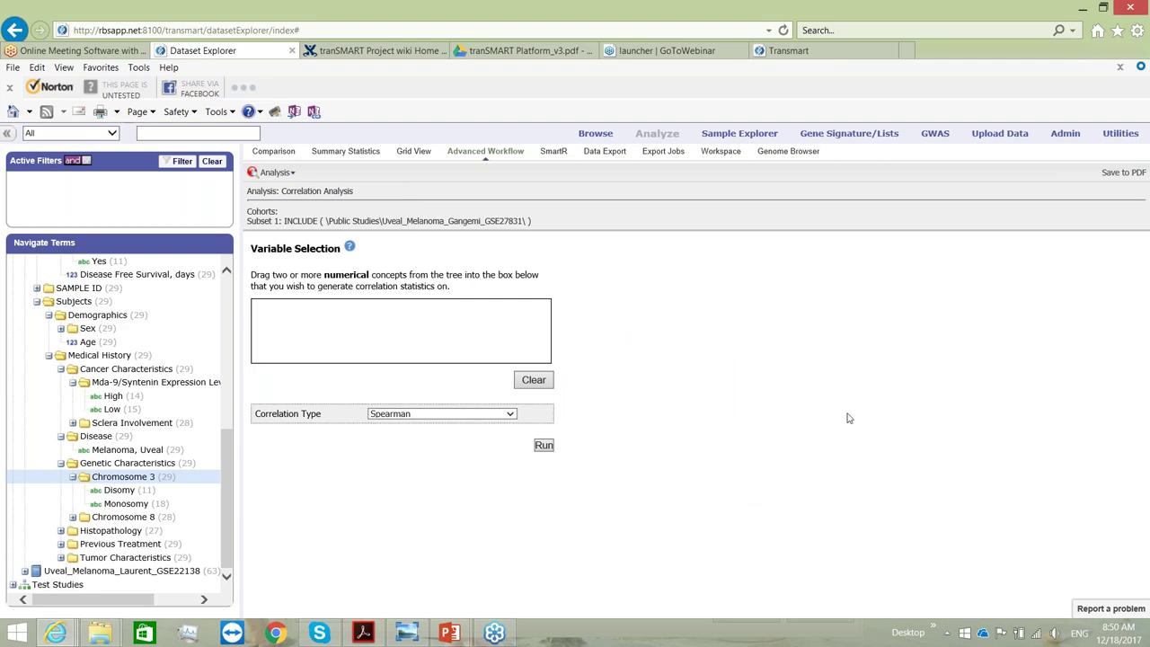
- Clear the study from Subset 1 and expand its Histopathology and Tumor Characteristics folders in the term tree
click(277, 156)
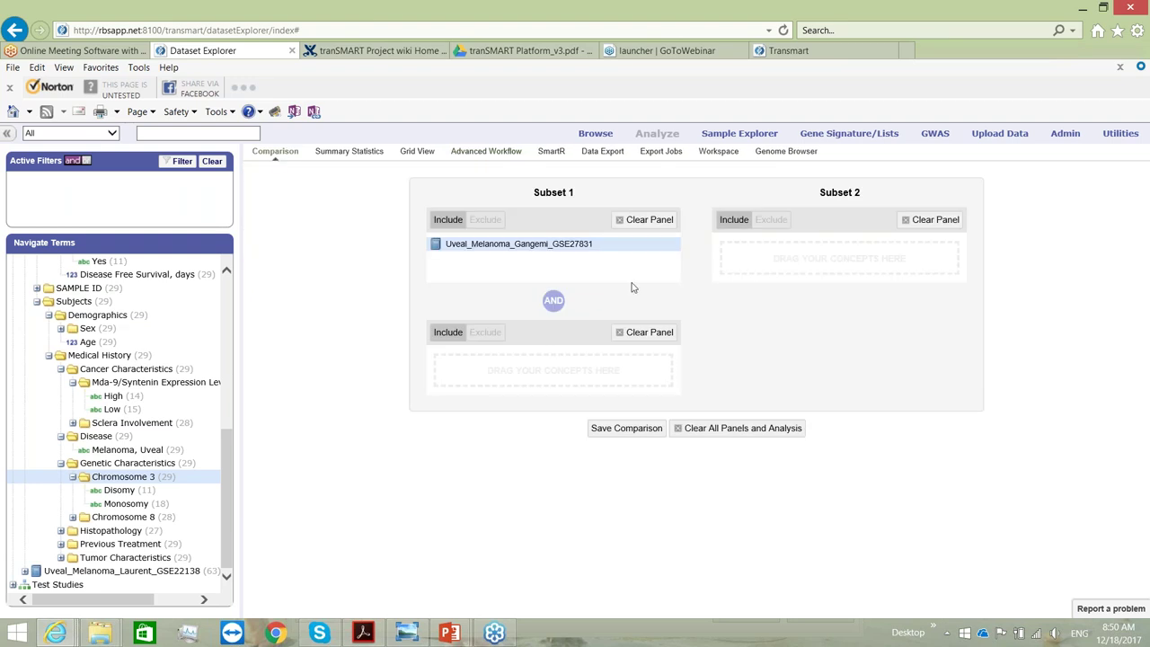
click(648, 224)
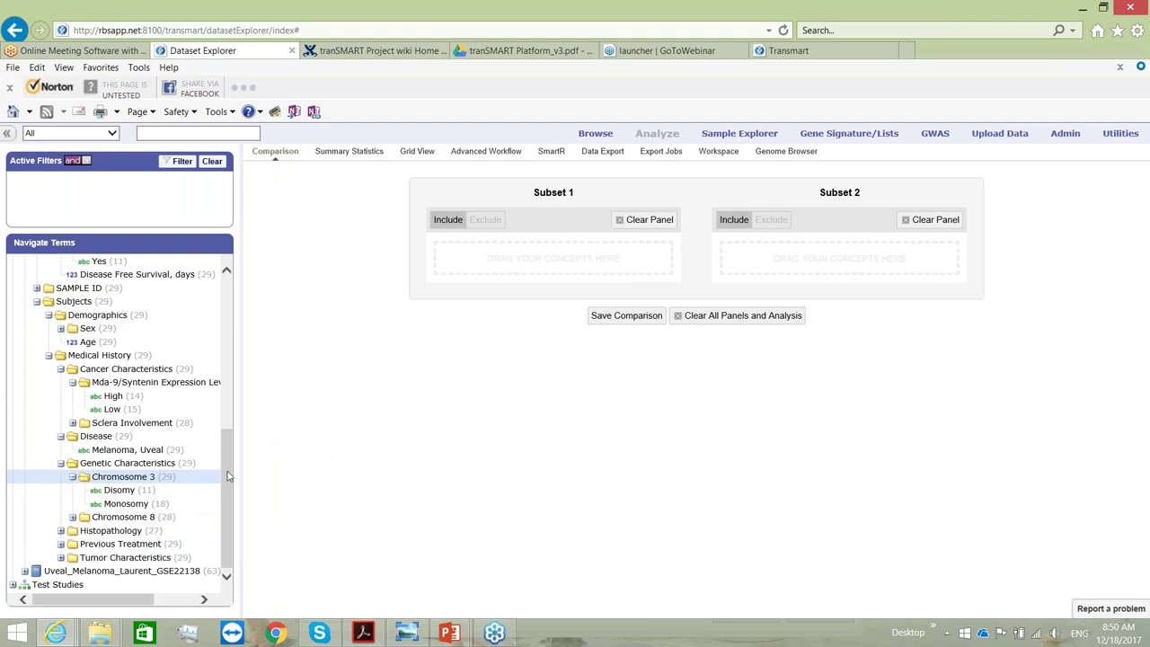
mouse_move(228, 476)
mouse_down()
mouse_move(233, 436)
mouse_move(227, 497)
mouse_up()
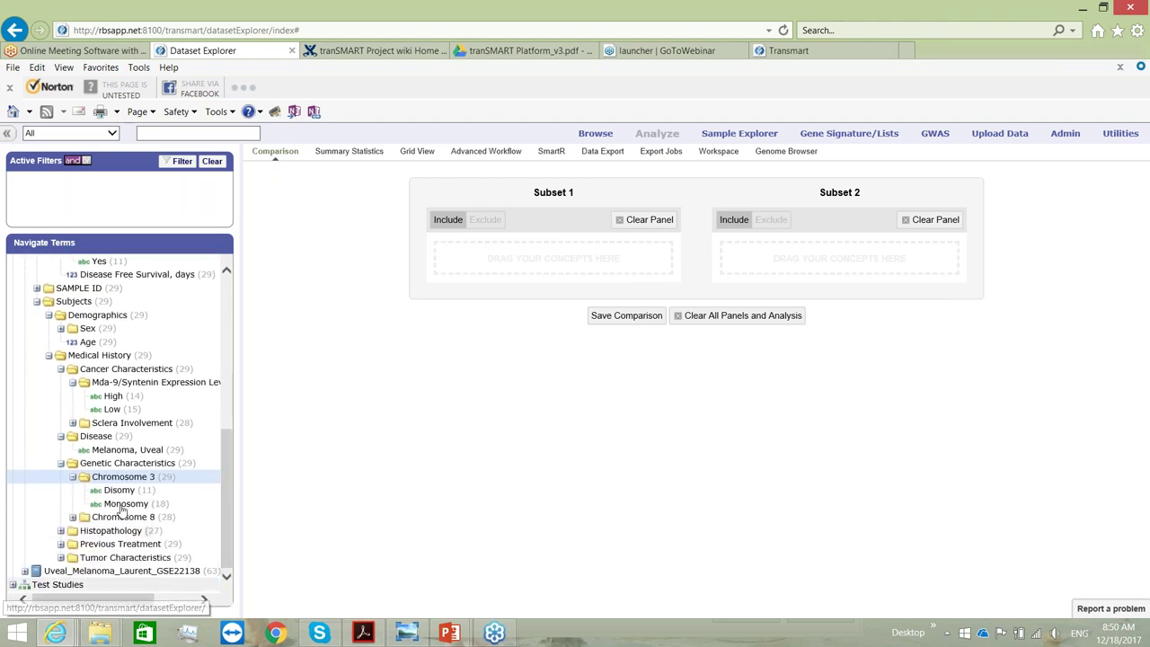
click(60, 530)
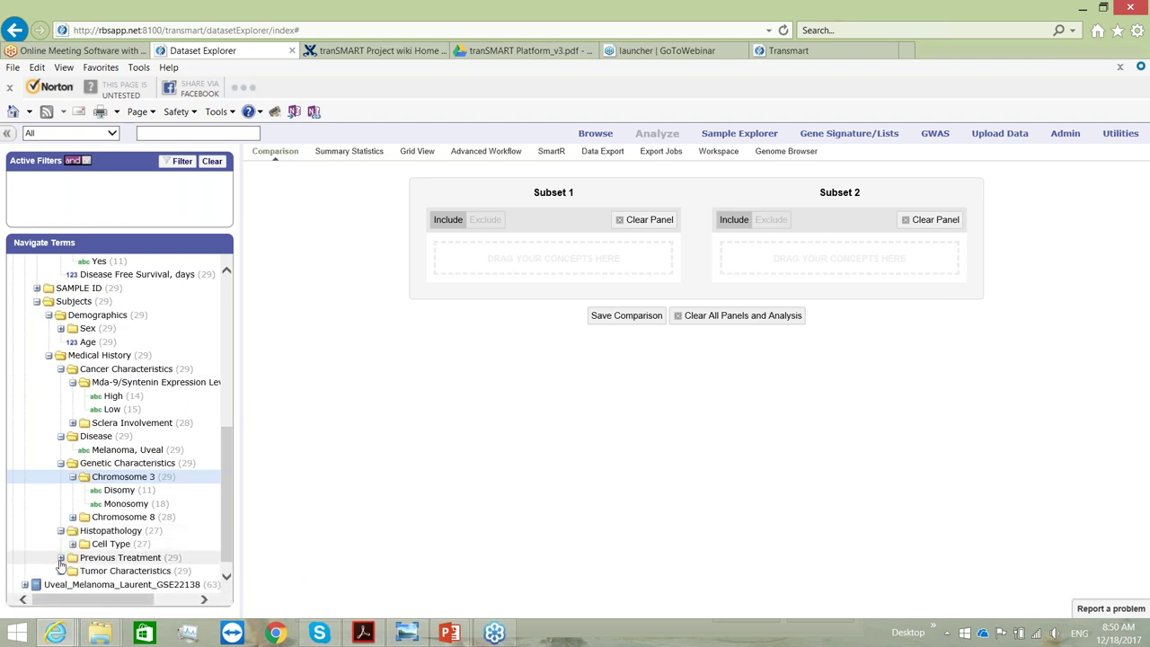
click(60, 572)
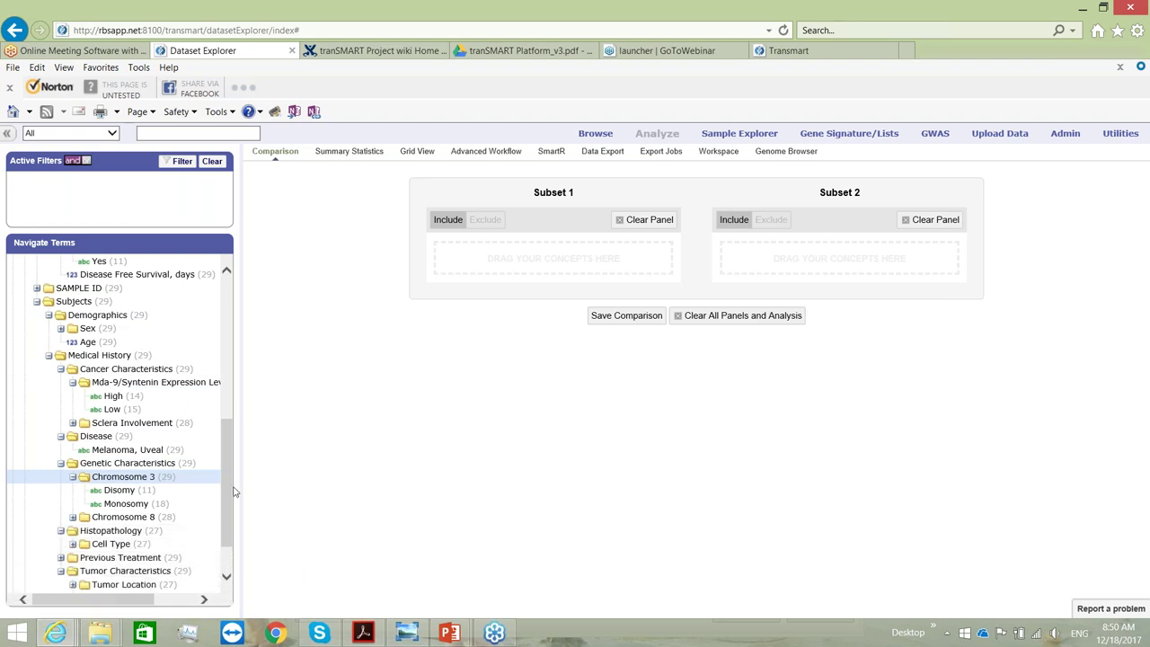
scroll(225, 509, down, 1)
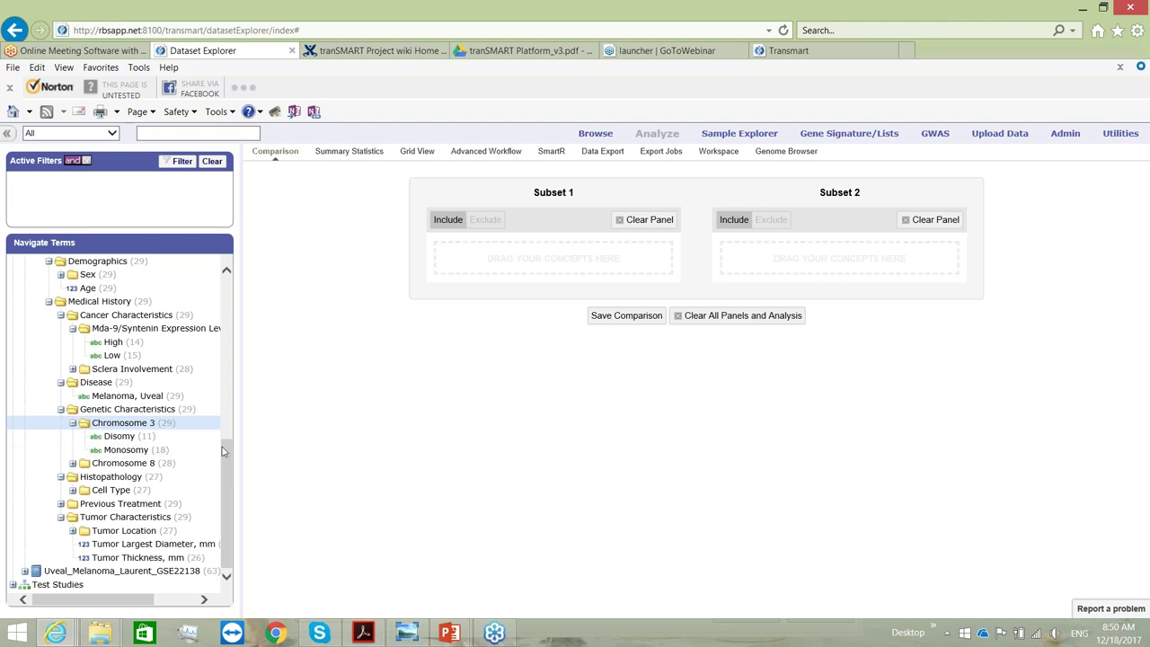
- Add the Uveal_Melanoma_Gangemi_GSE27831 study to Subset 1 and choose Correlation Analysis as its advanced workflow
drag(222, 445, 222, 270)
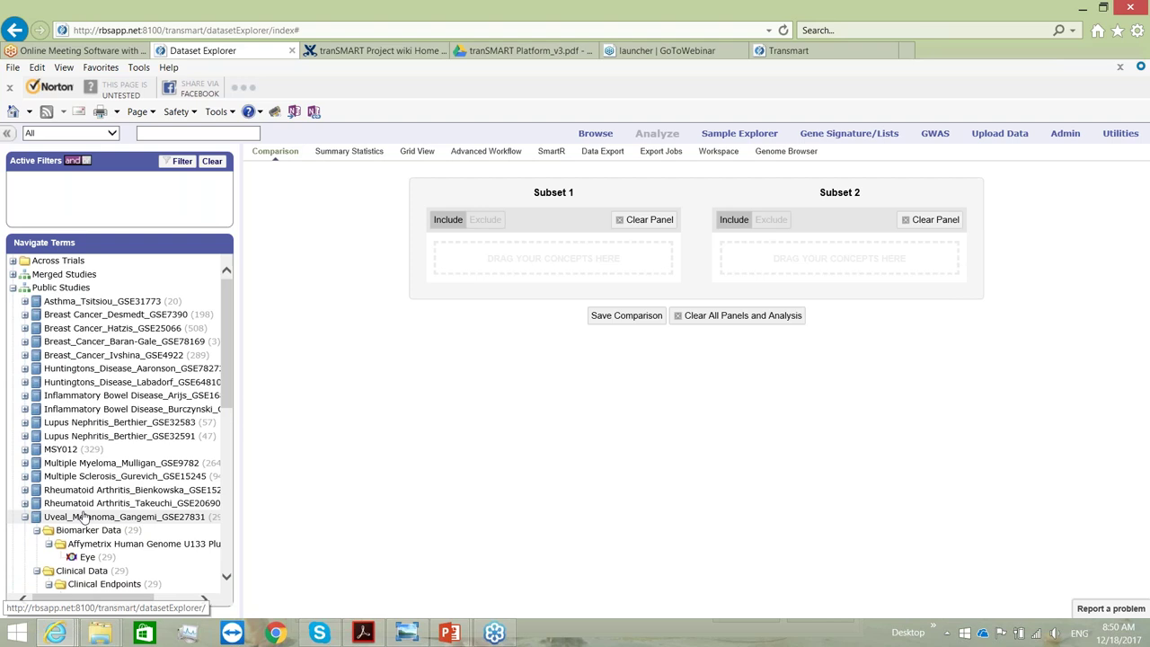
drag(90, 530, 463, 259)
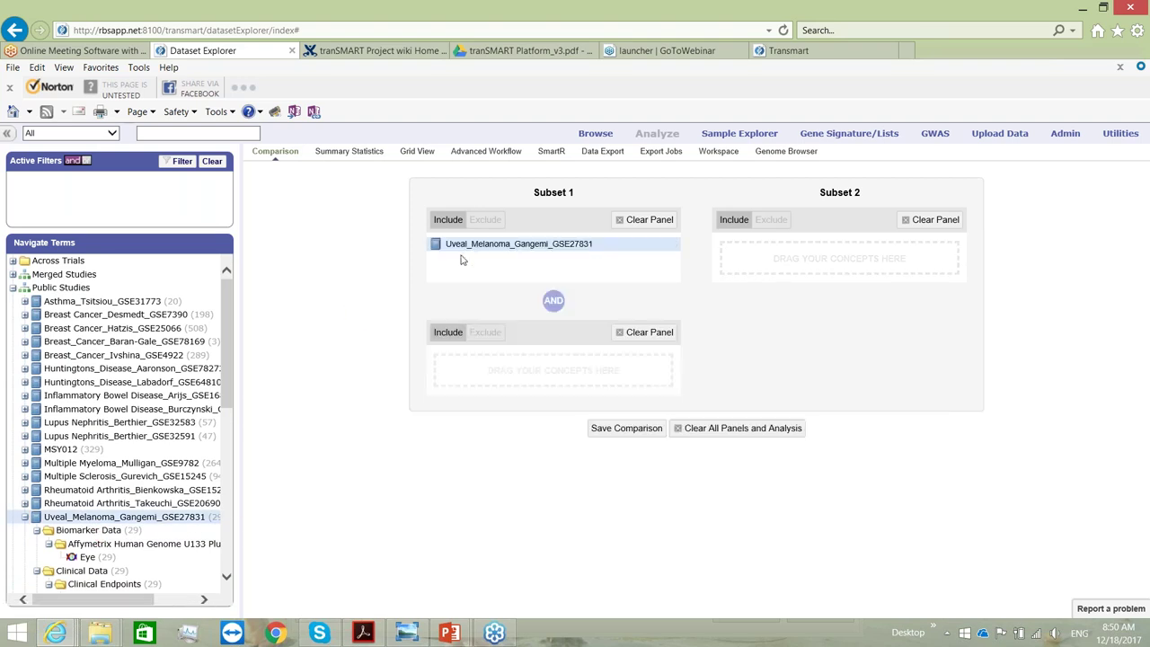
click(504, 152)
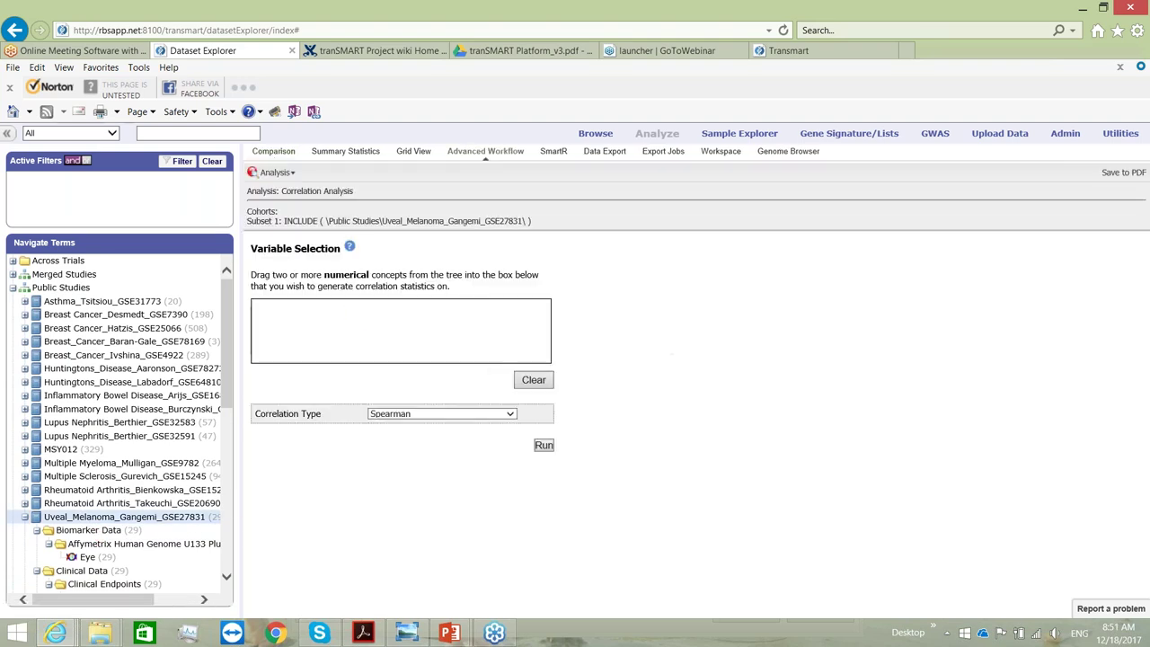
click(275, 171)
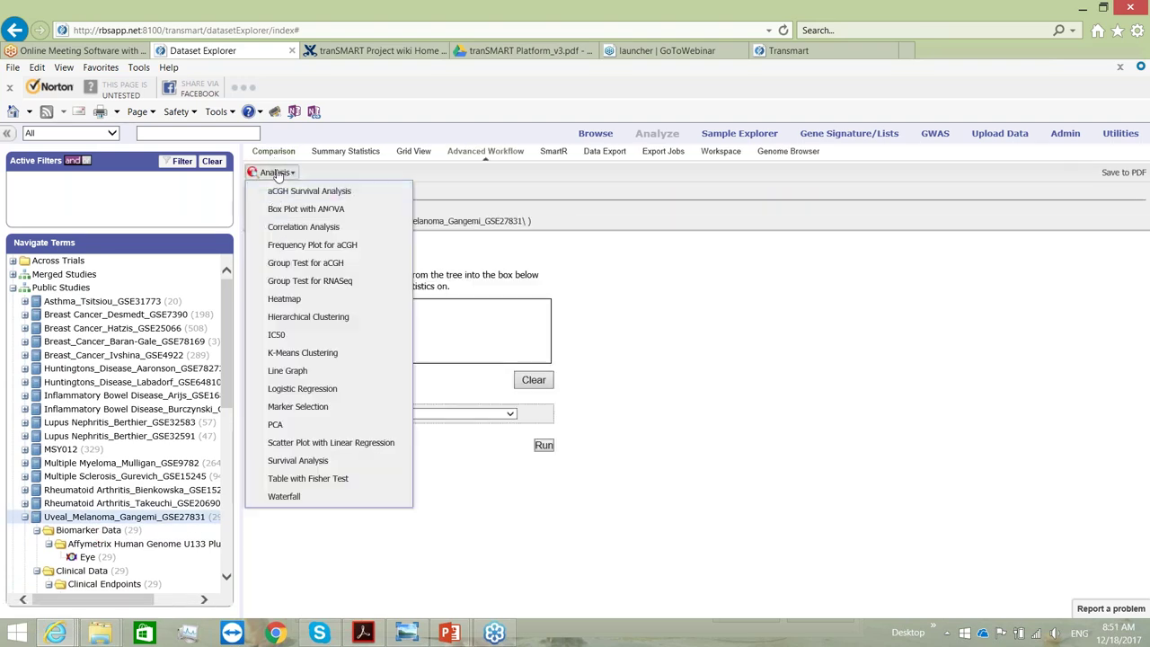
click(296, 226)
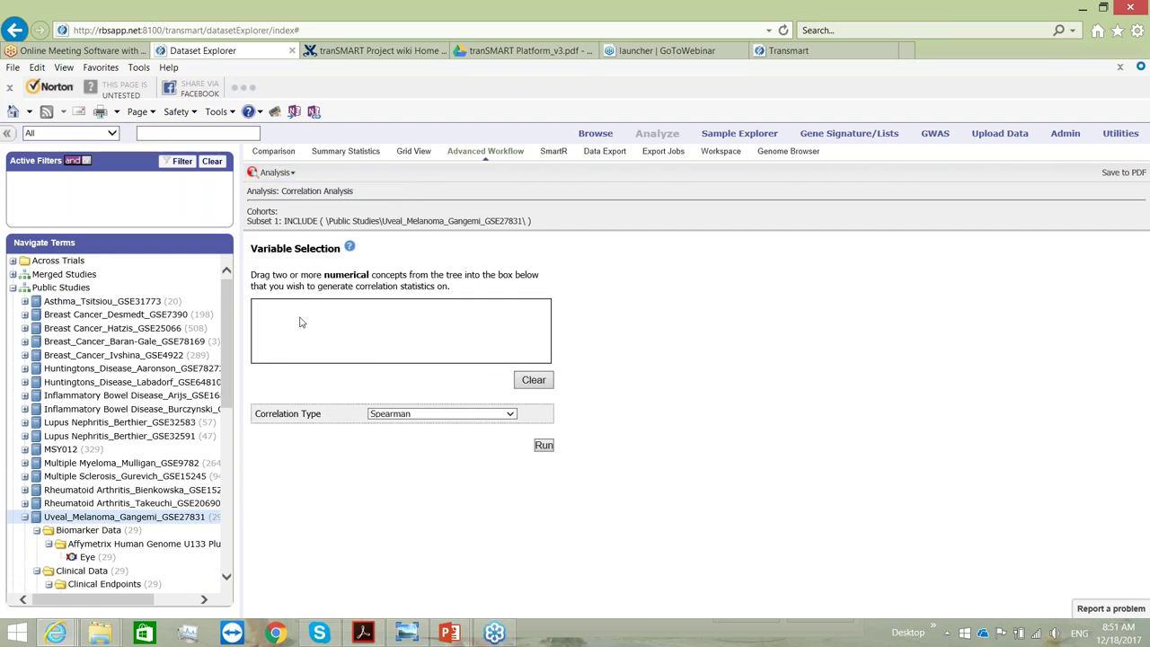
- Add Tumor Largest Diameter, mm and Disease Free Survival, days as the numerical variables for the correlation
drag(228, 358, 198, 521)
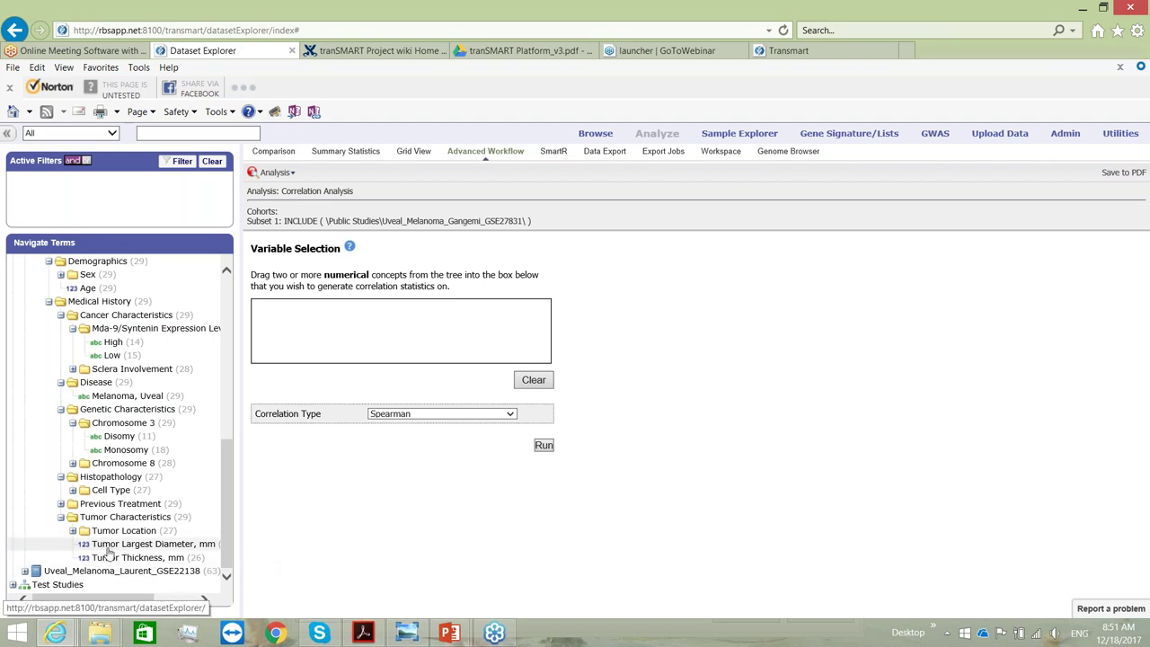
drag(105, 549, 265, 335)
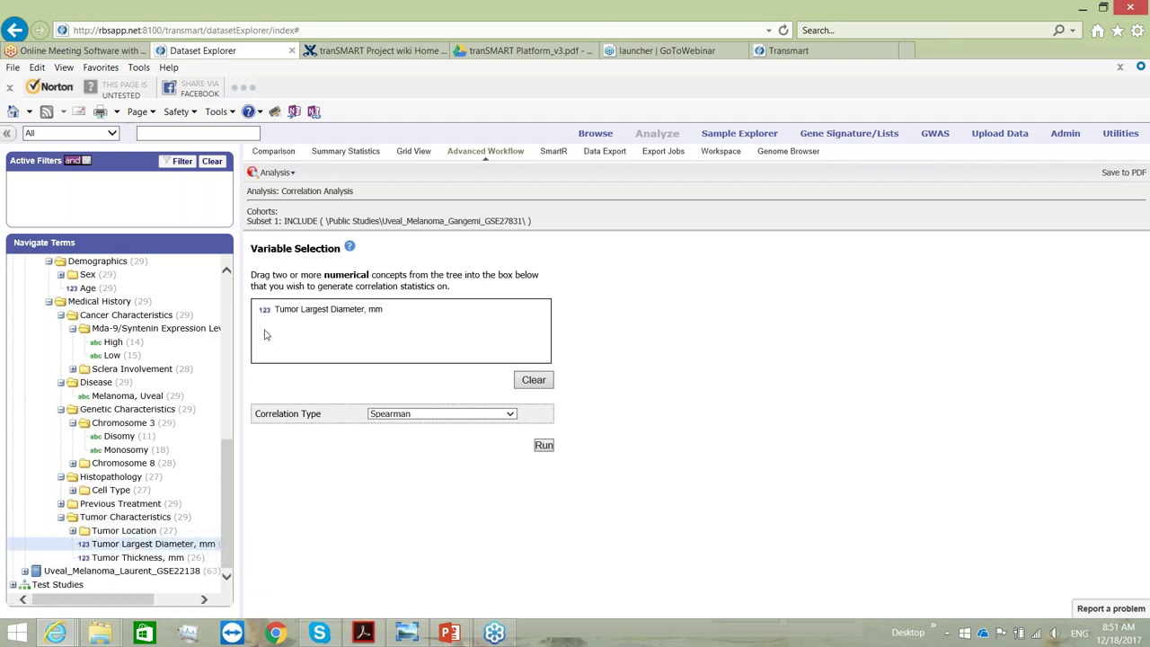
scroll(229, 406, up, 4)
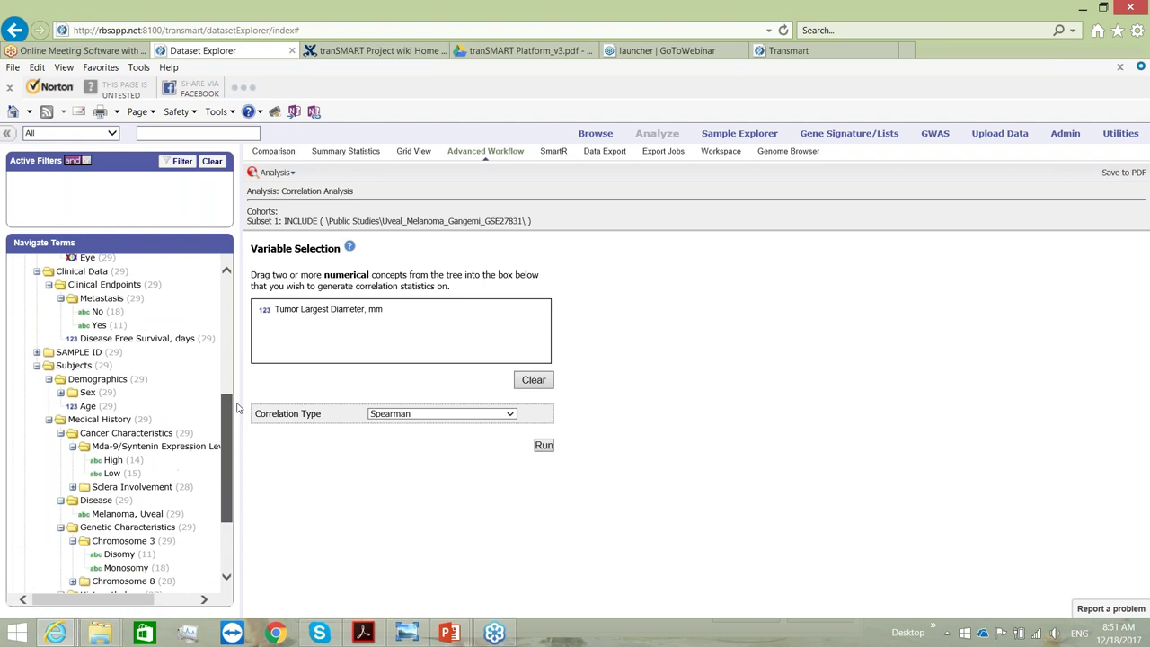
drag(116, 398, 299, 334)
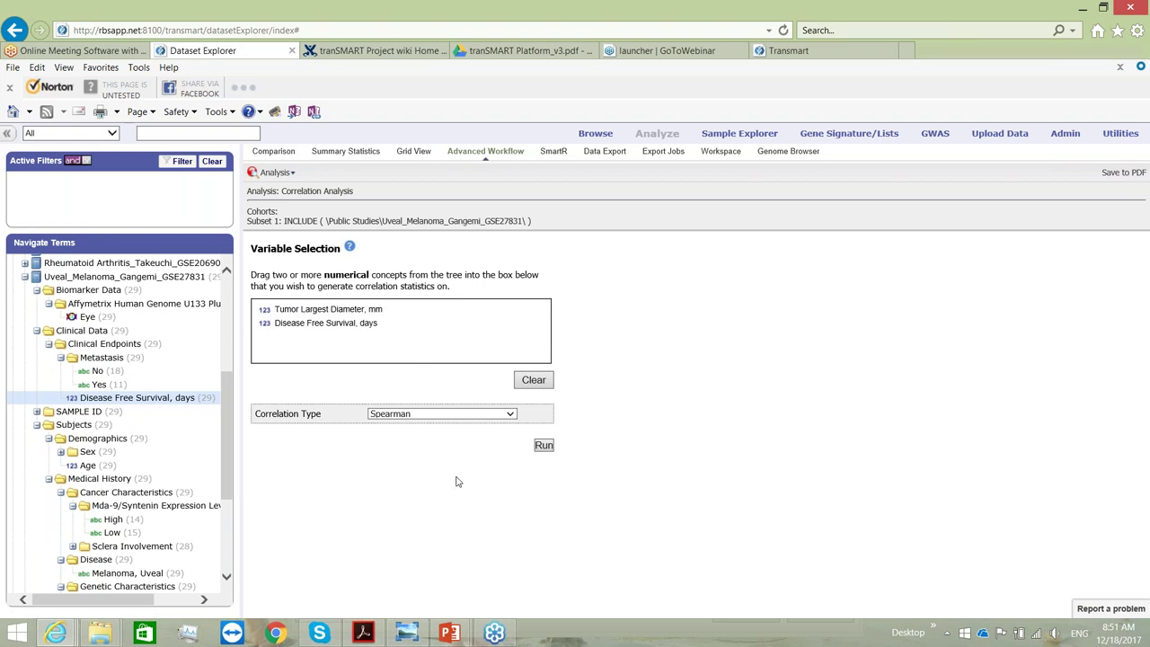
- Keep Spearman as the correlation type and run the correlation analysis
click(432, 420)
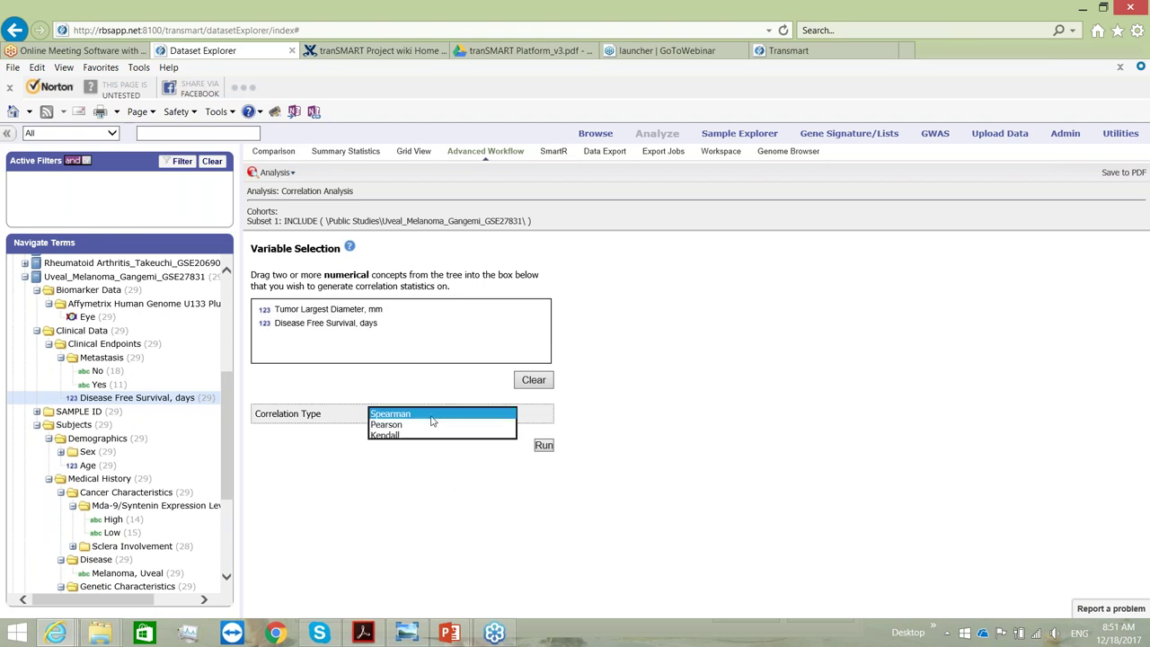
click(431, 419)
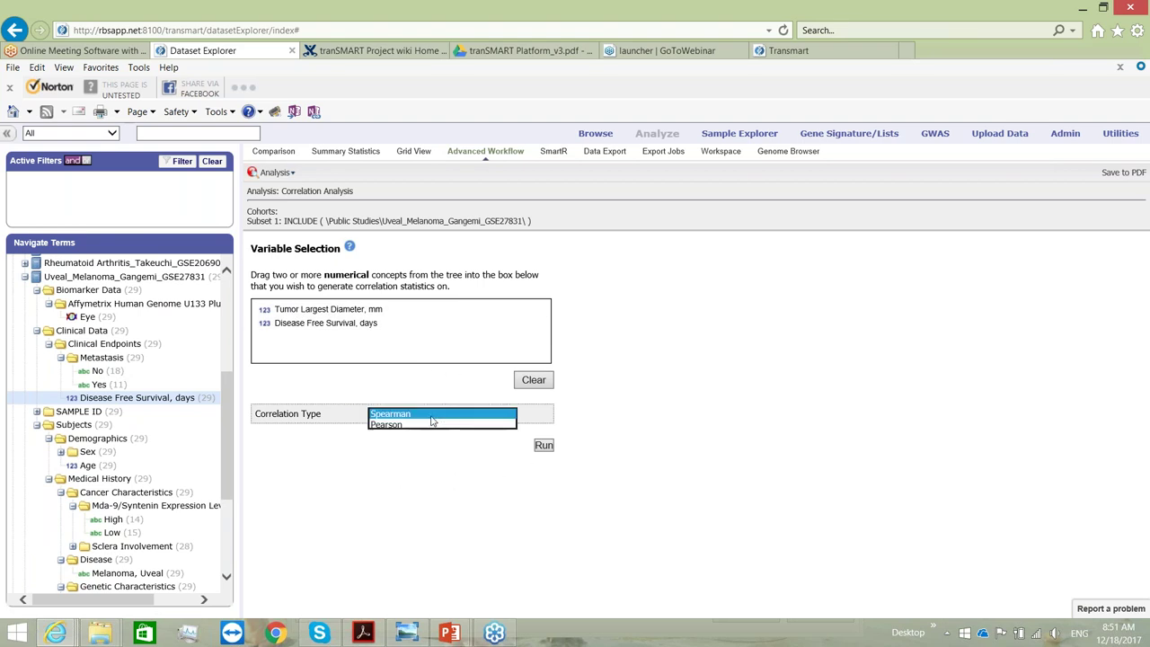
click(543, 446)
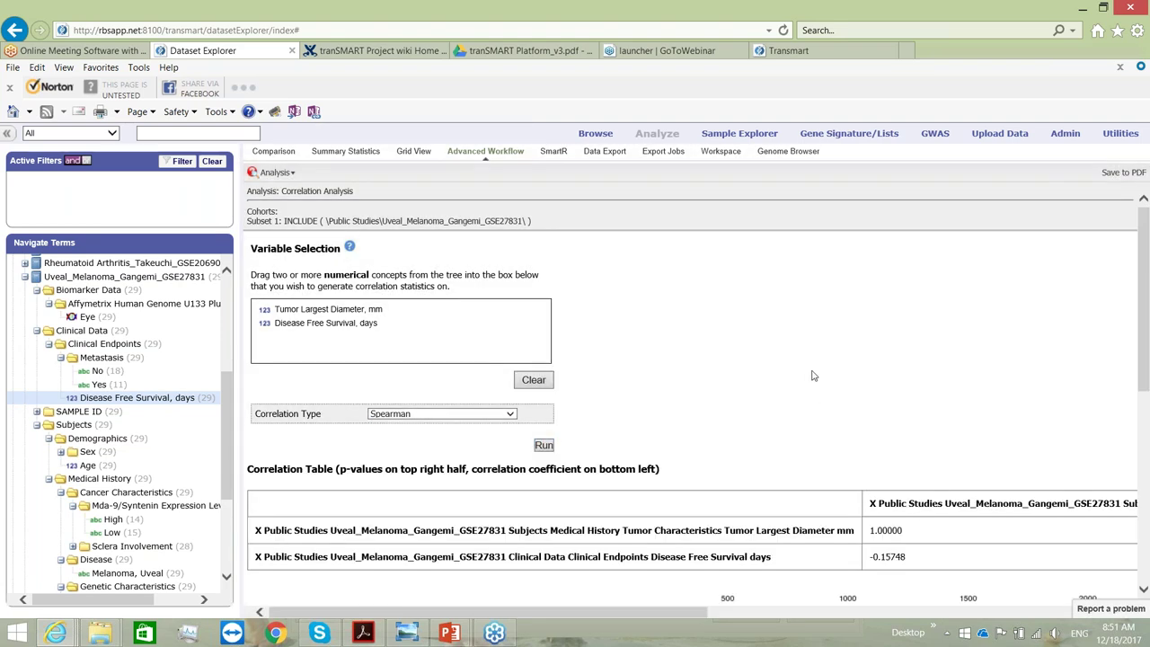
- Examine the correlation table, histograms and scatter plot of tumor largest diameter against disease free survival
scroll(813, 376, down, 5)
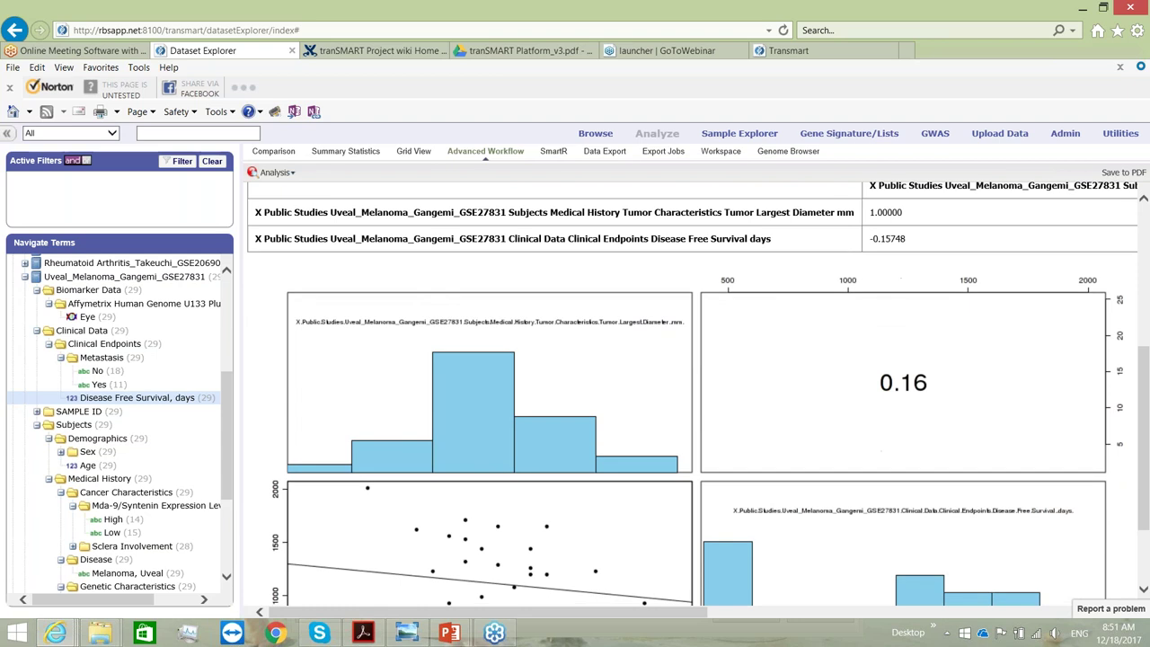
scroll(813, 376, down, 1)
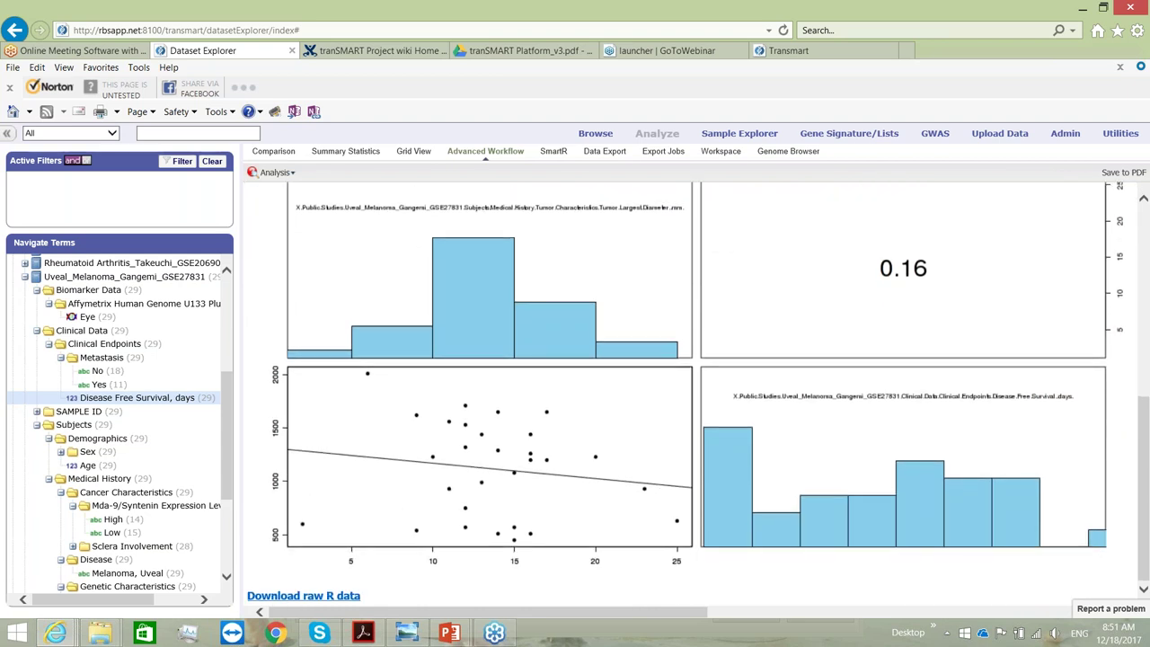
scroll(691, 386, up, 5)
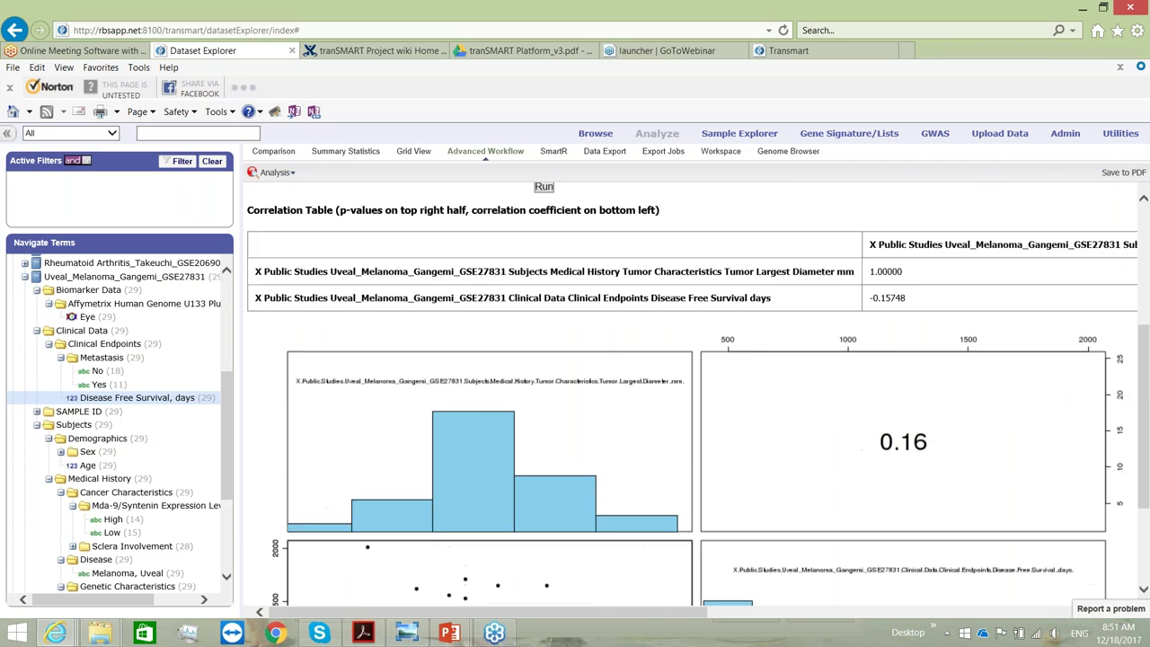
scroll(692, 386, down, 5)
scroll(593, 182, up, 6)
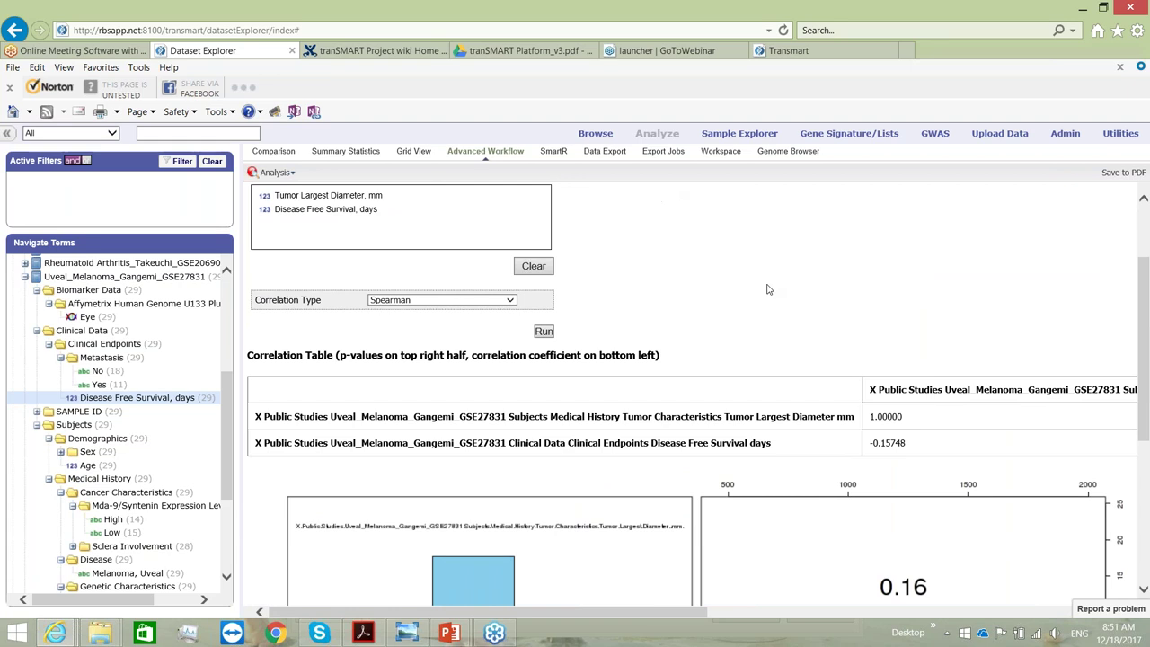
scroll(767, 289, down, 3)
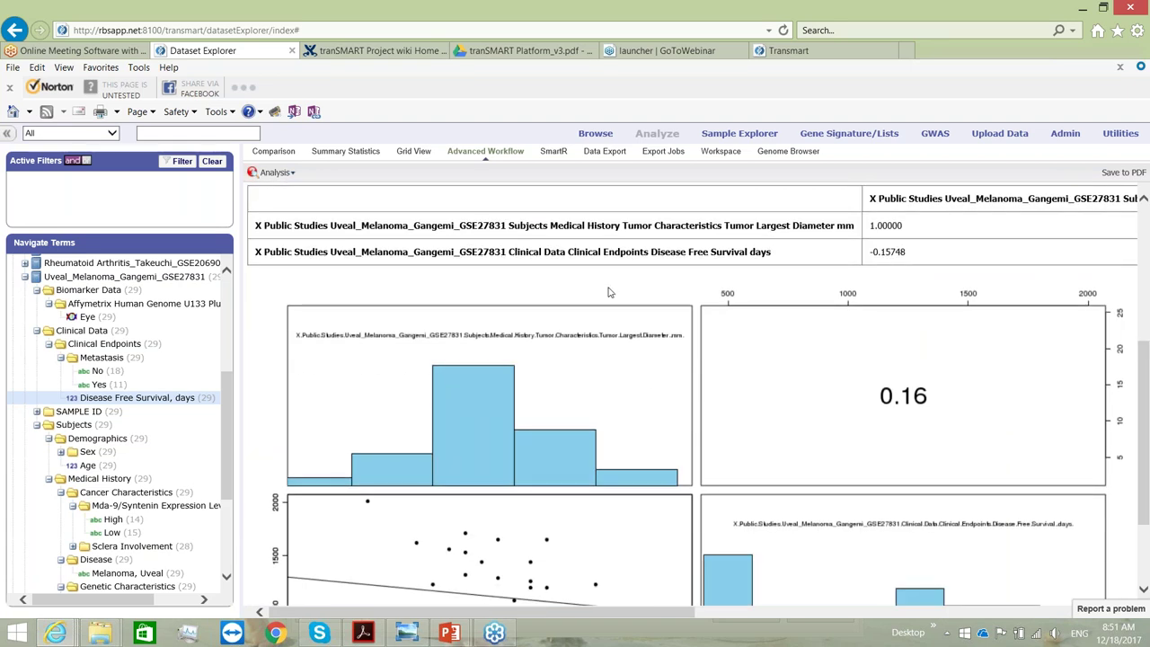
scroll(608, 292, up, 5)
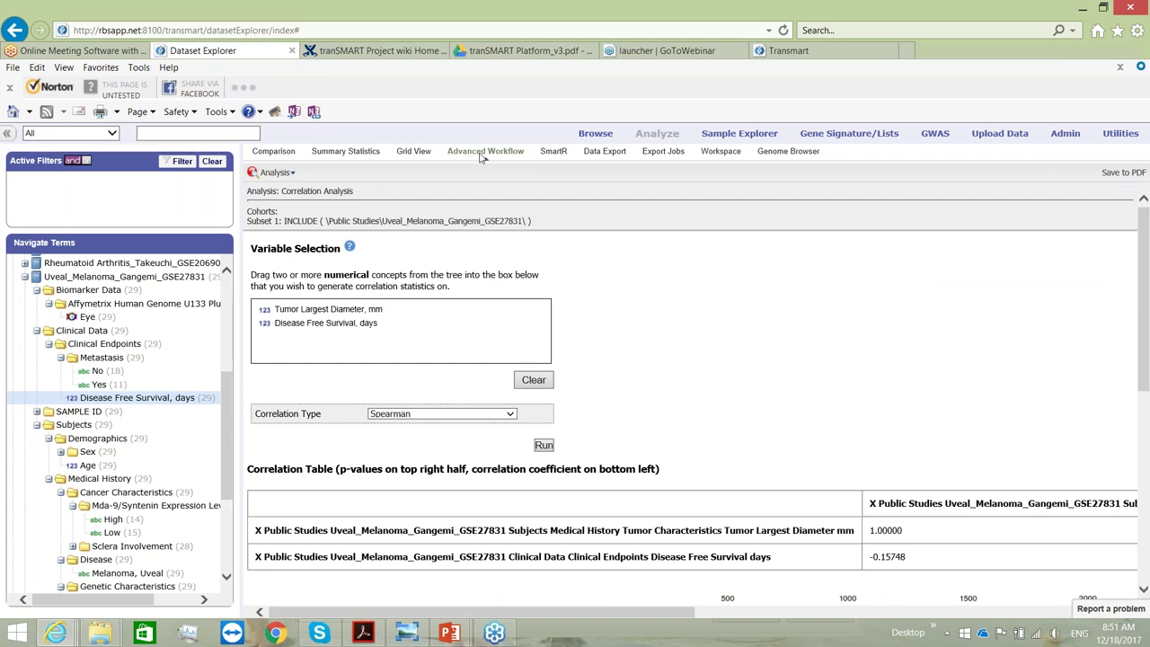
click(276, 172)
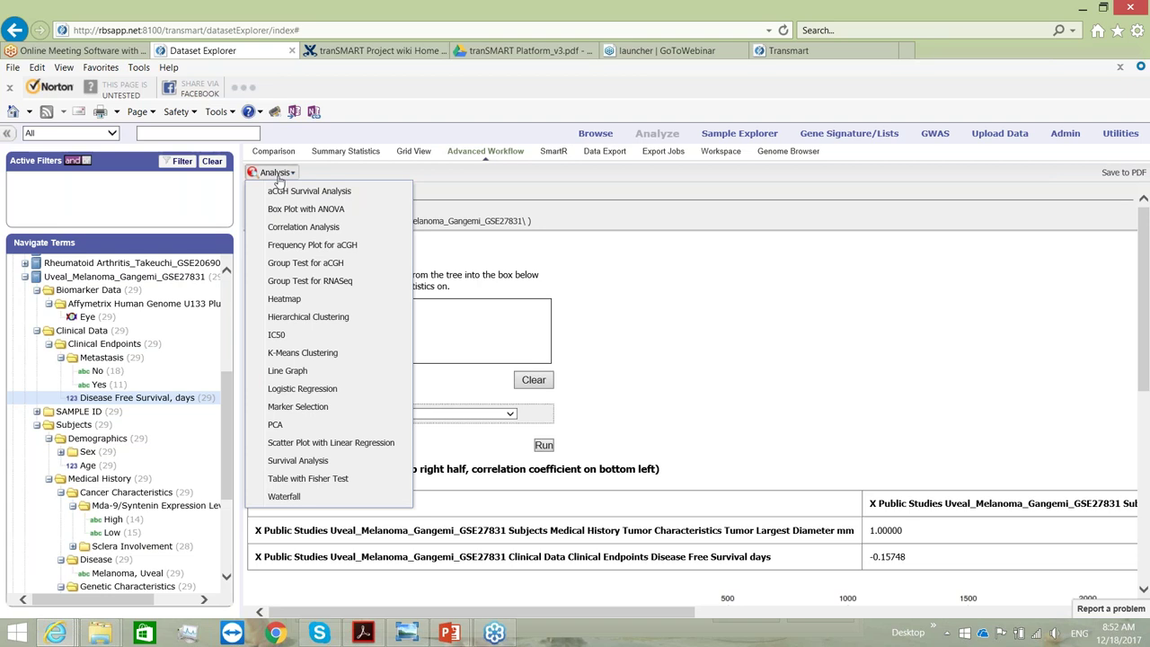
click(279, 177)
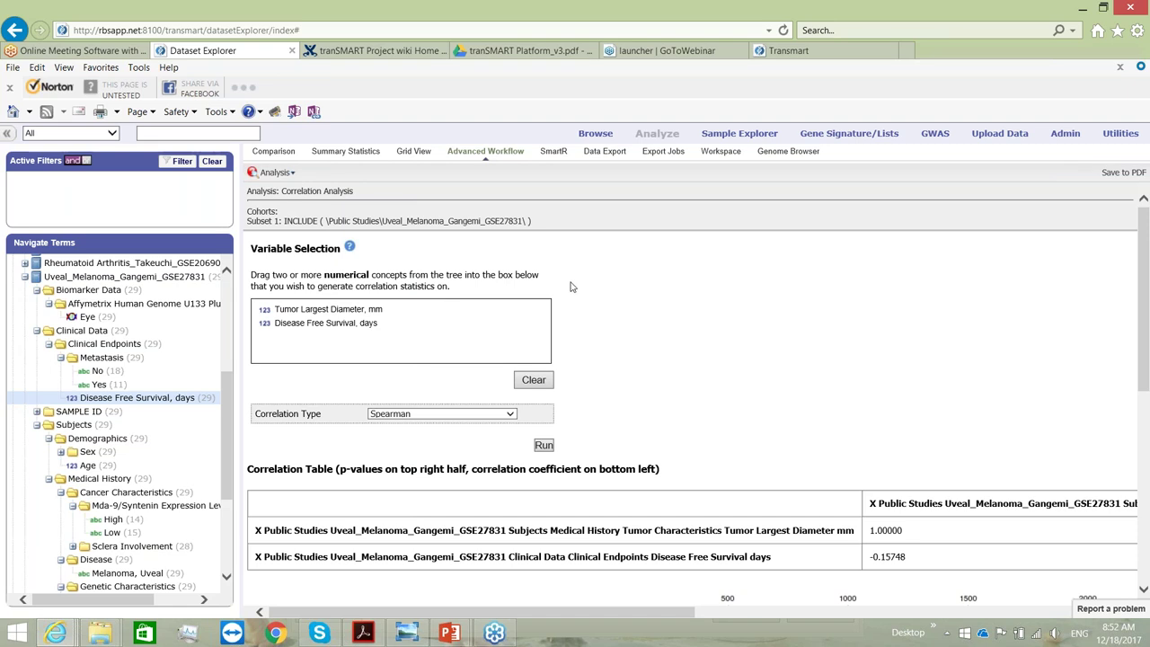
click(274, 172)
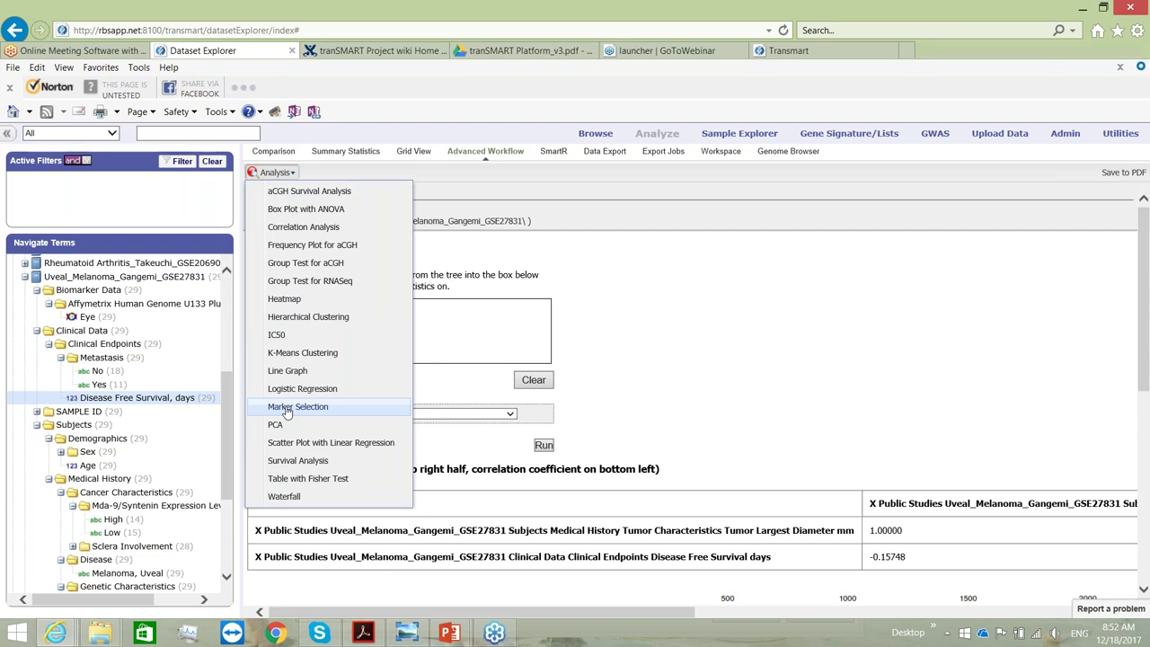
click(652, 299)
- Replace the study in Subset 1 with Chromosome 3 Disomy and add Chromosome 3 Monosomy to Subset 2
click(263, 154)
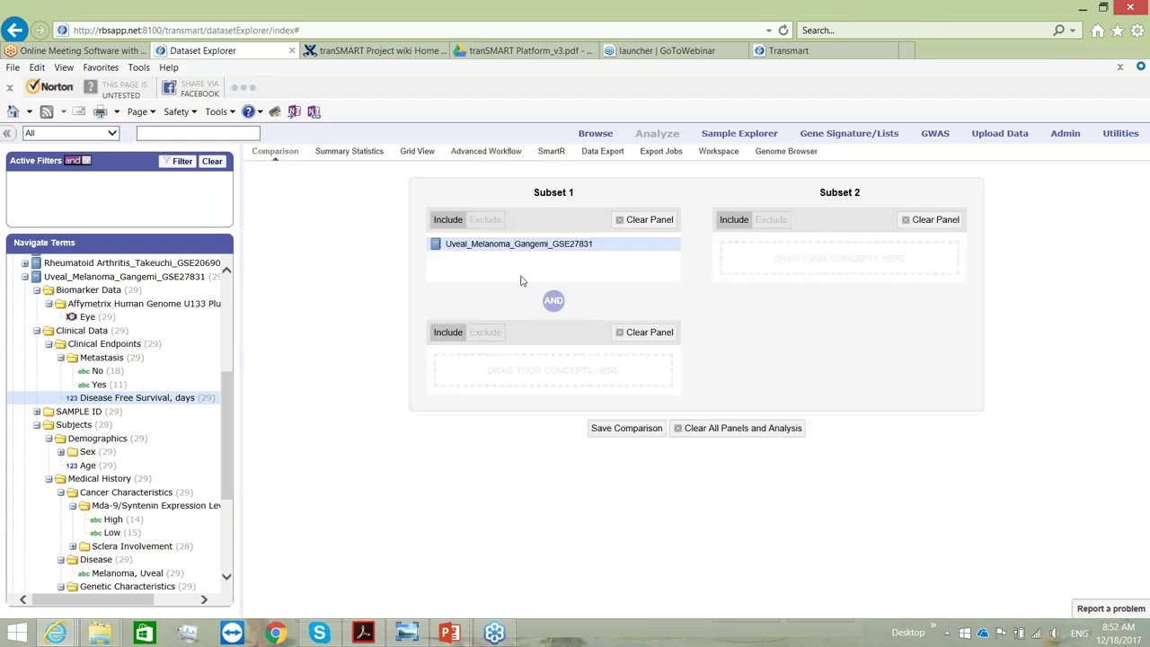
click(640, 222)
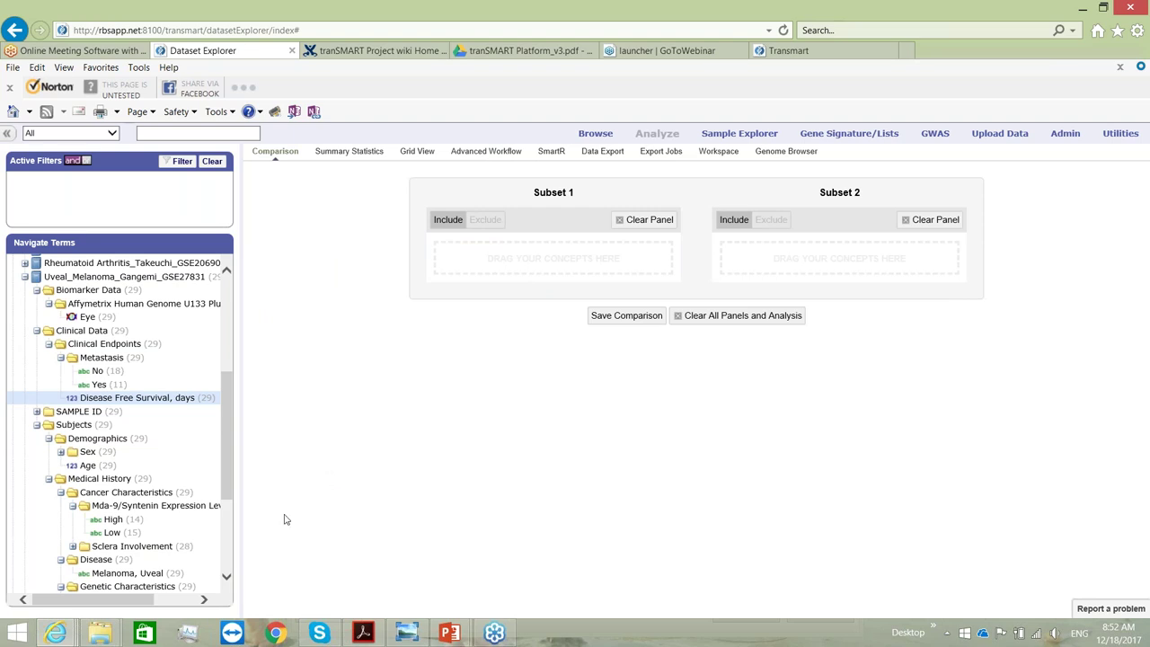
drag(229, 453, 220, 541)
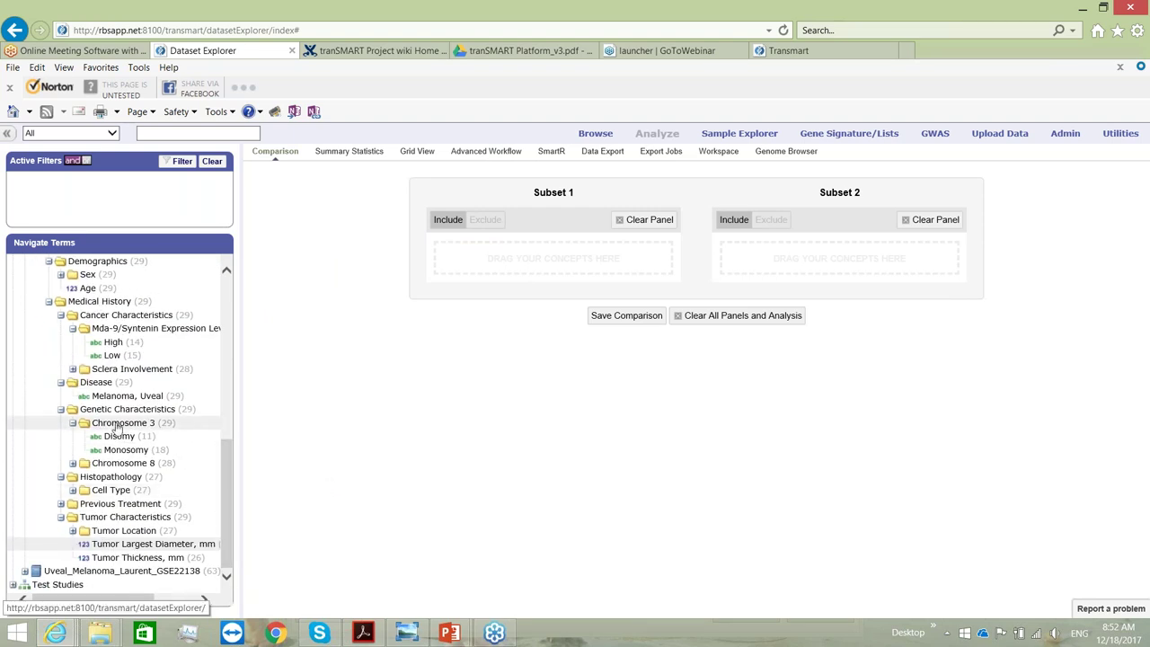
drag(117, 437, 479, 266)
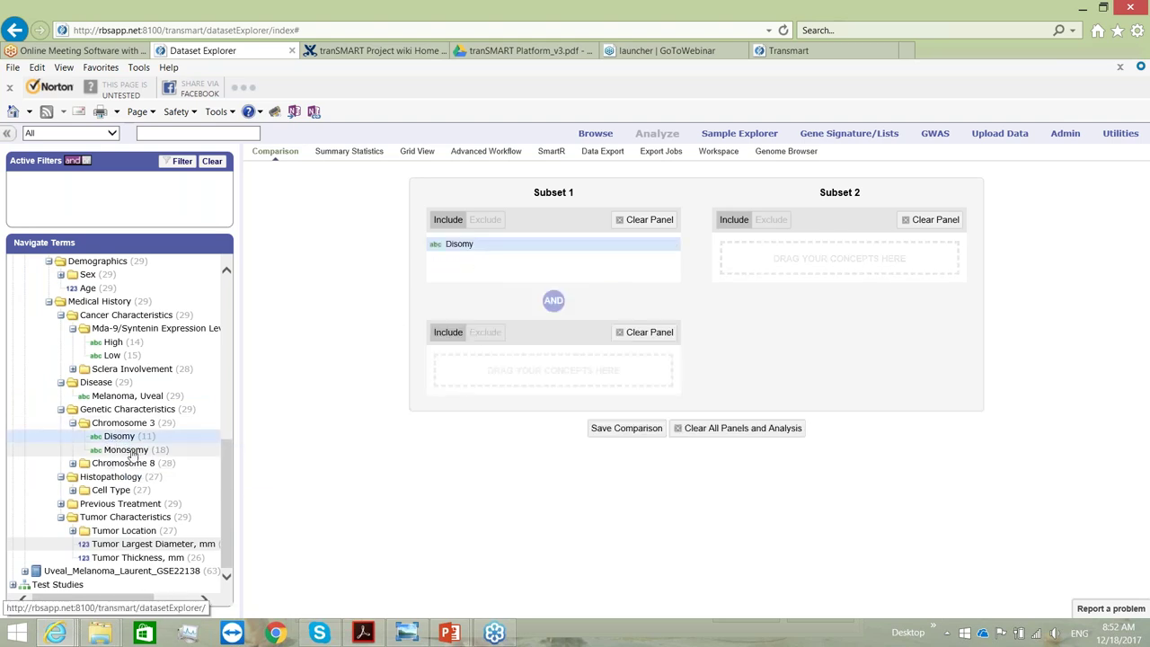
drag(126, 450, 755, 248)
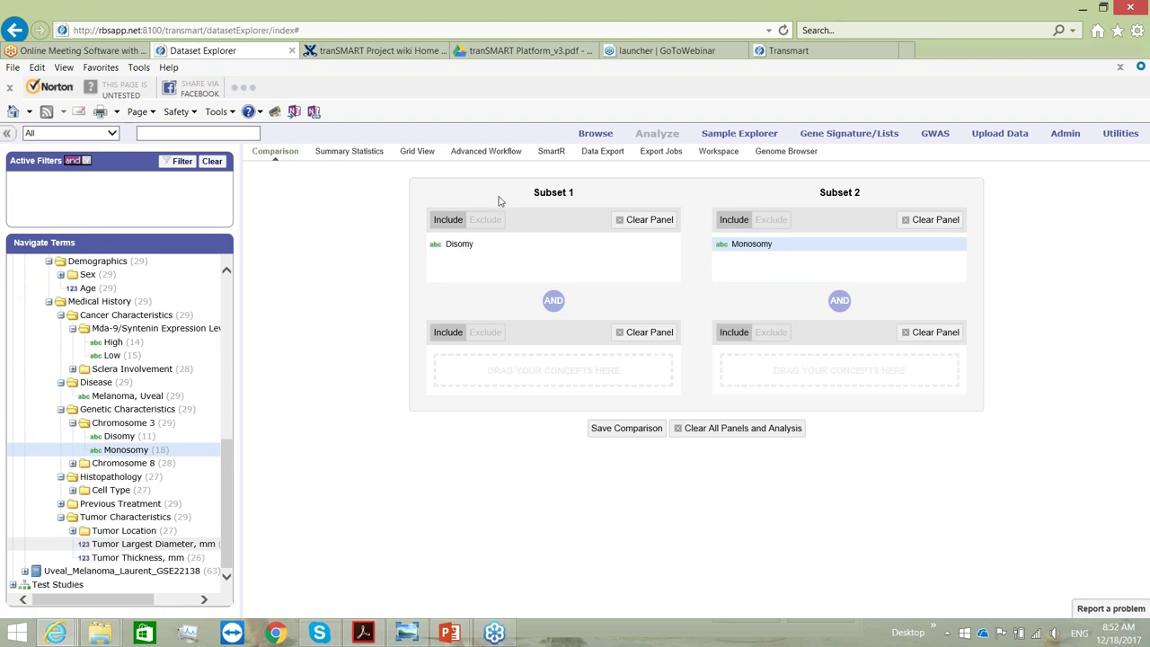
- Choose Marker Selection as the advanced workflow for the two subsets and accept clearing the correlation results
click(471, 155)
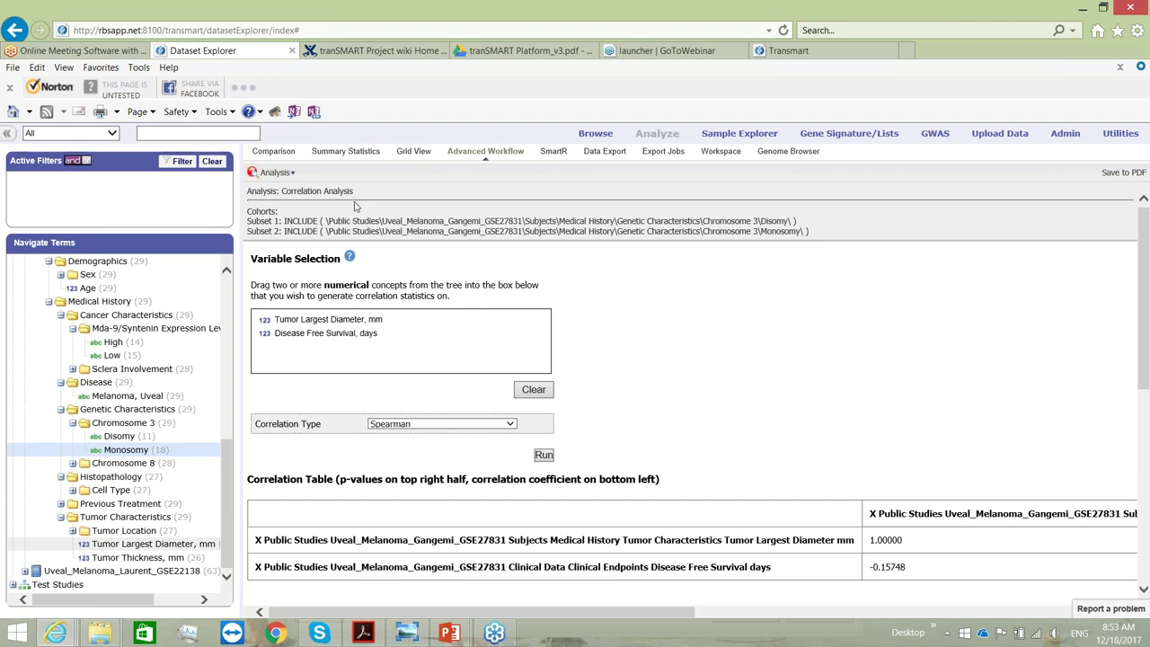
click(263, 174)
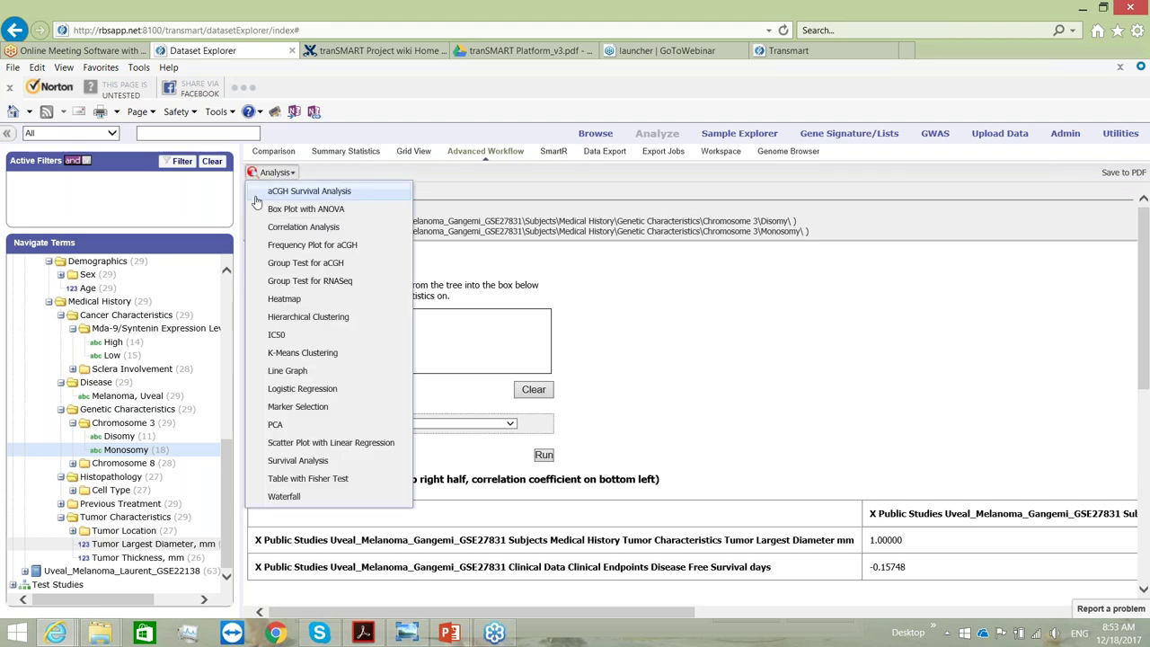
click(298, 407)
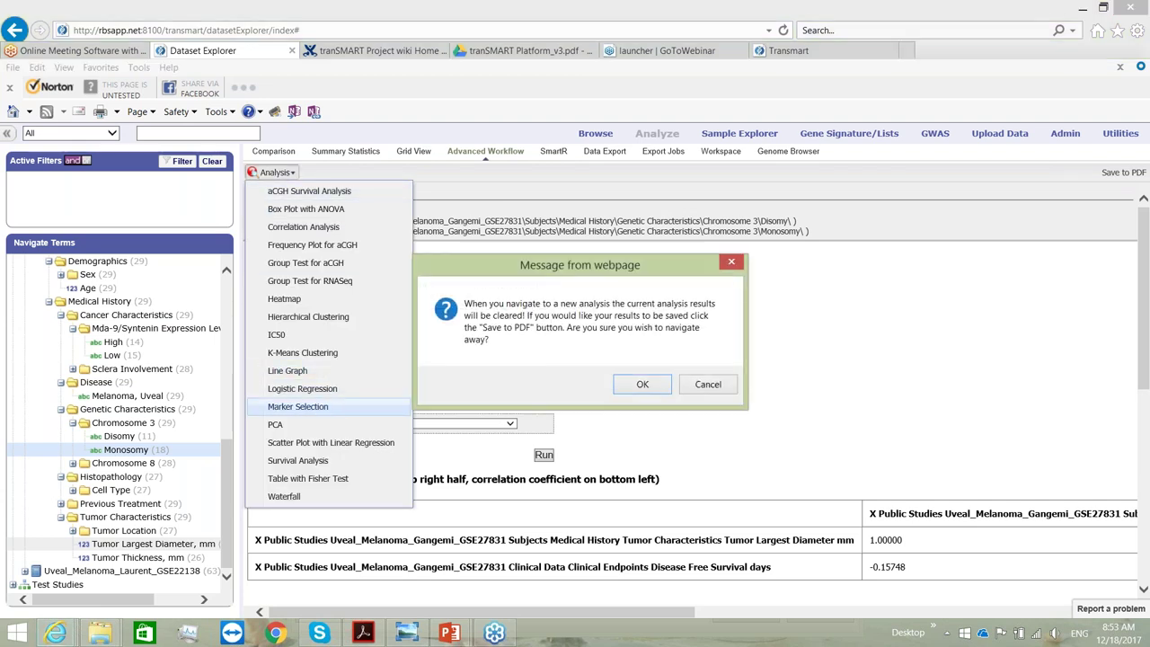
click(645, 388)
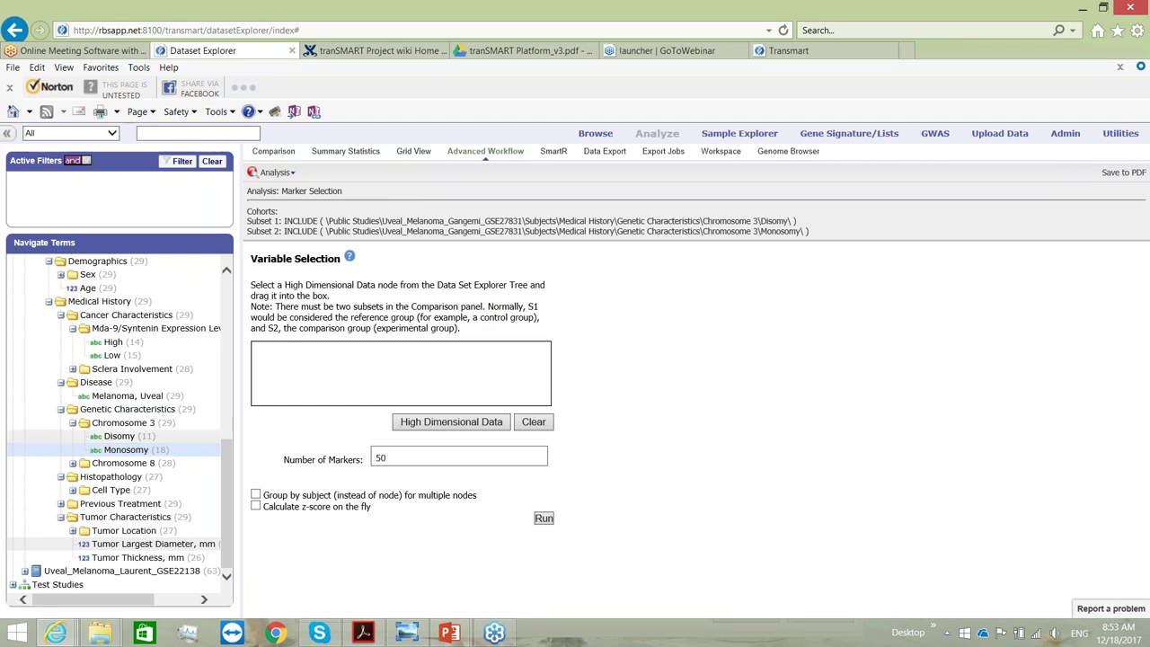
- Add the Eye biomarker data as the Marker Selection variable and apply its high dimensional data settings without a gene or pathway
click(119, 436)
scroll(90, 433, up, 7)
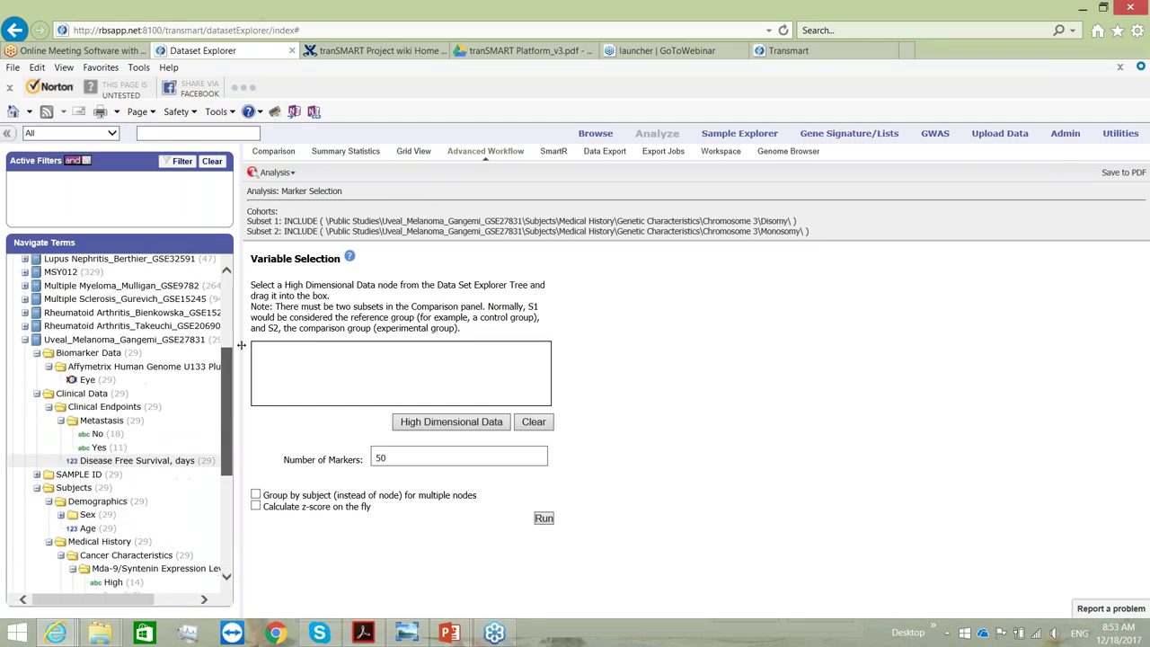
drag(90, 434, 291, 363)
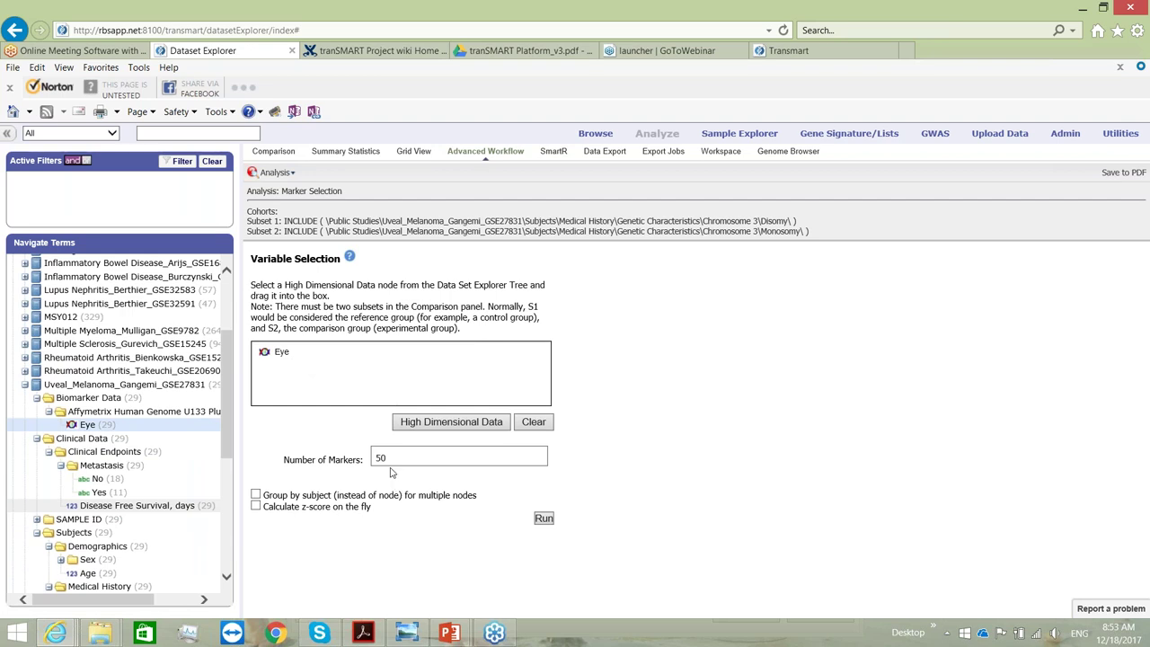
click(420, 428)
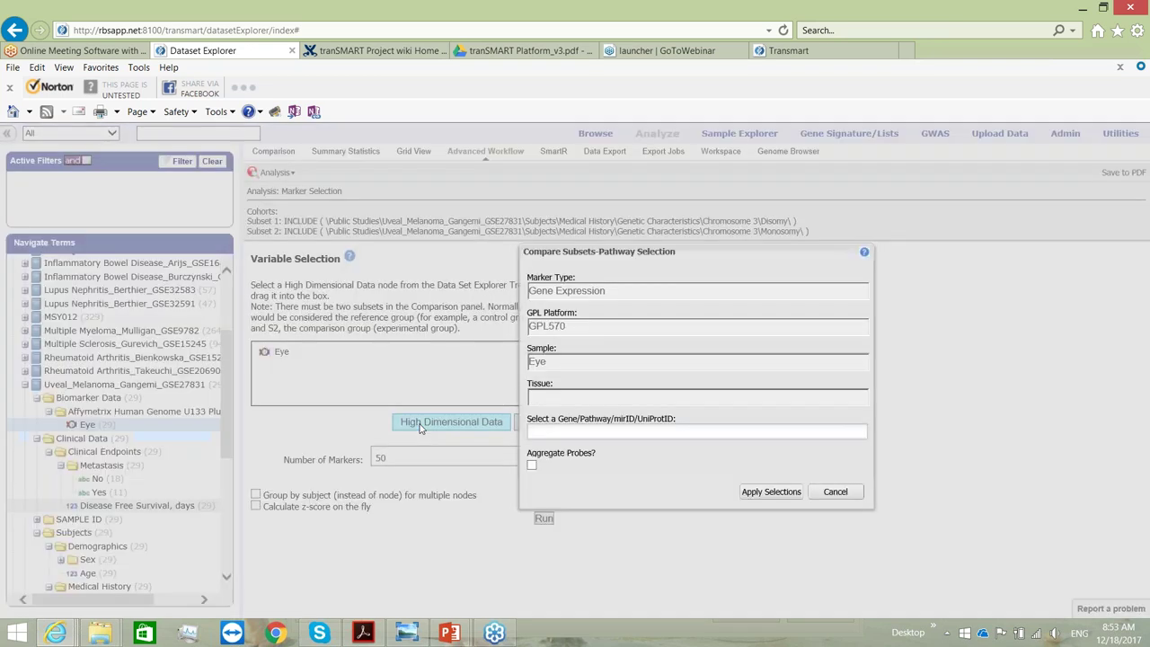
click(782, 492)
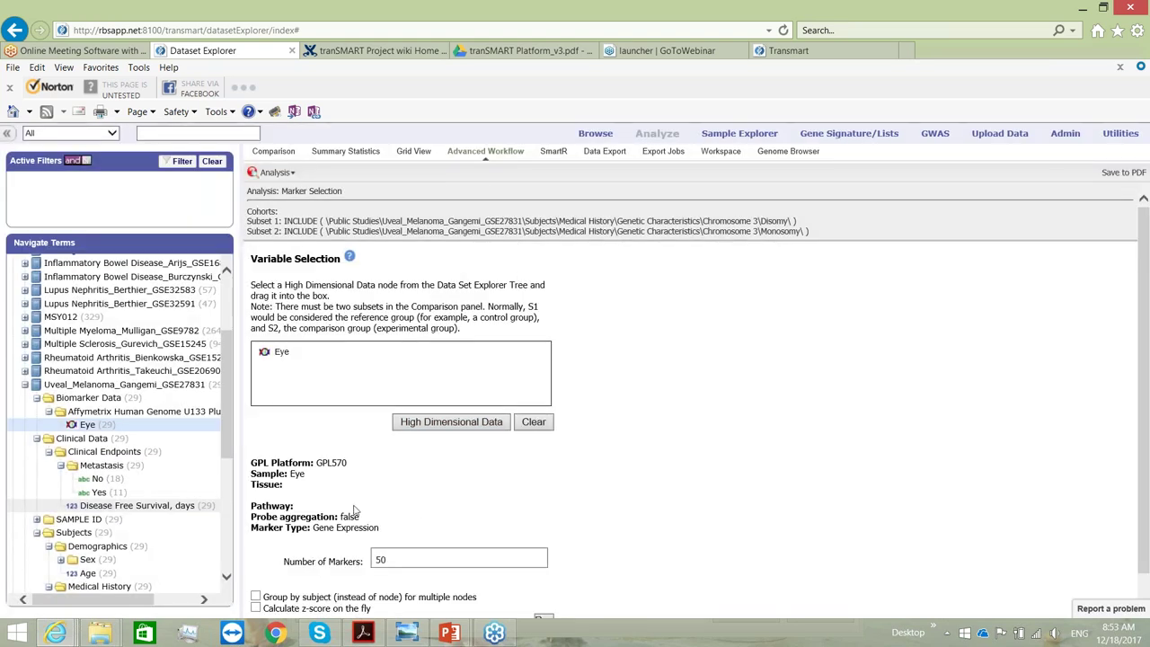
- Set the number of markers to 30 and run the marker selection
scroll(445, 543, down, 1)
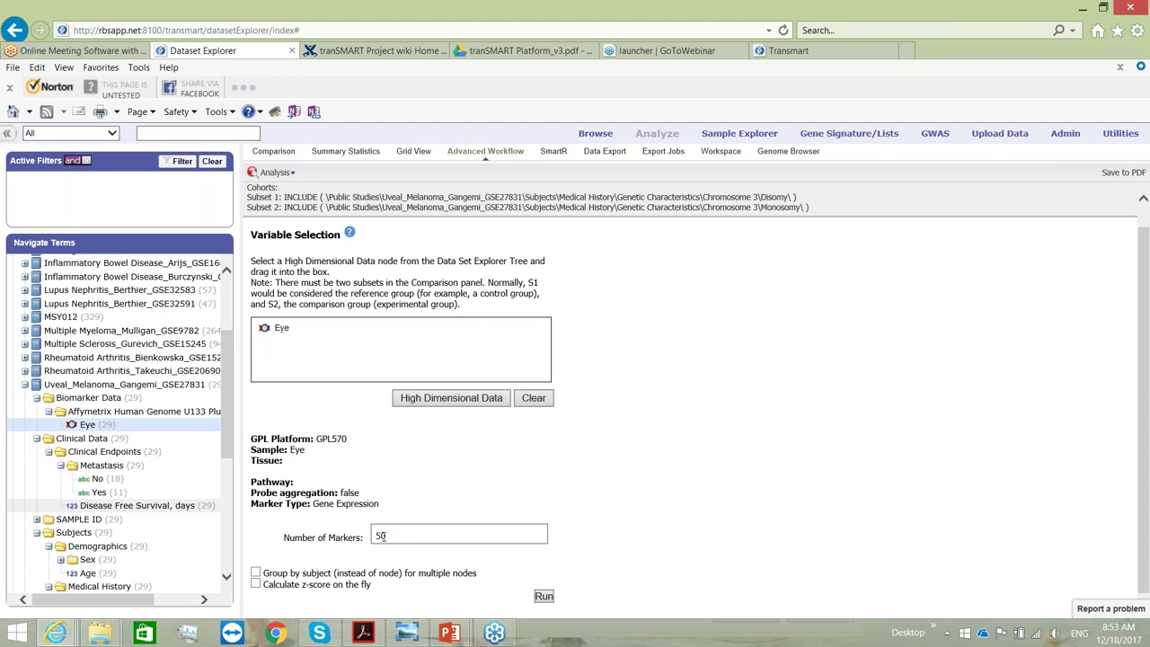
click(381, 536)
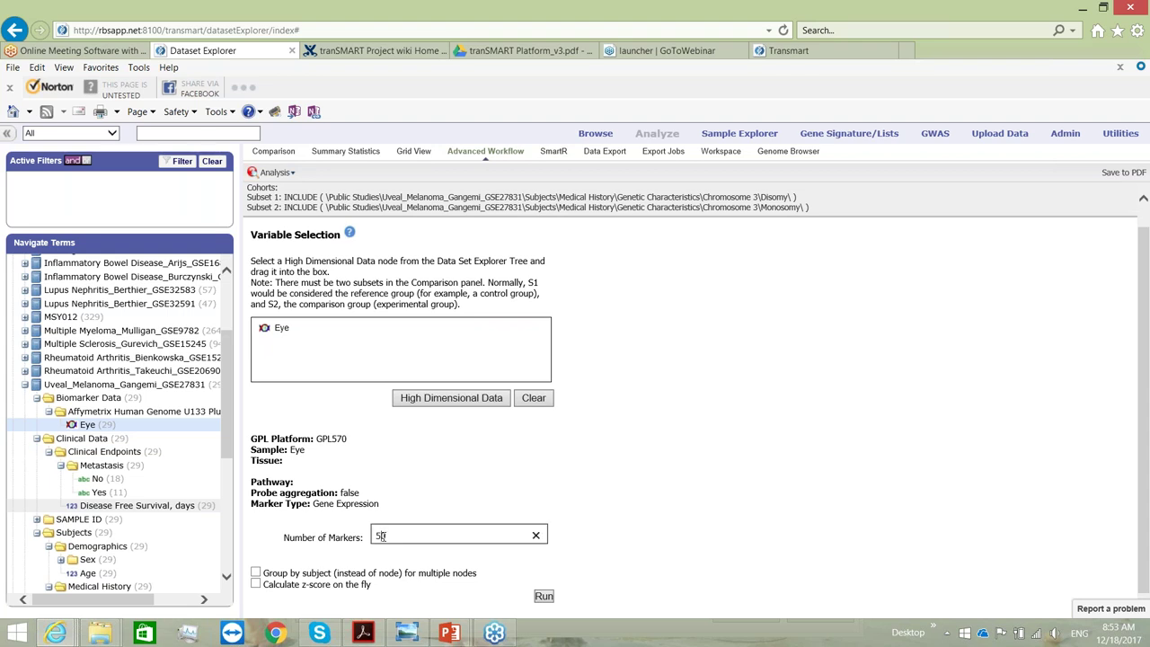
text(3)
click(542, 597)
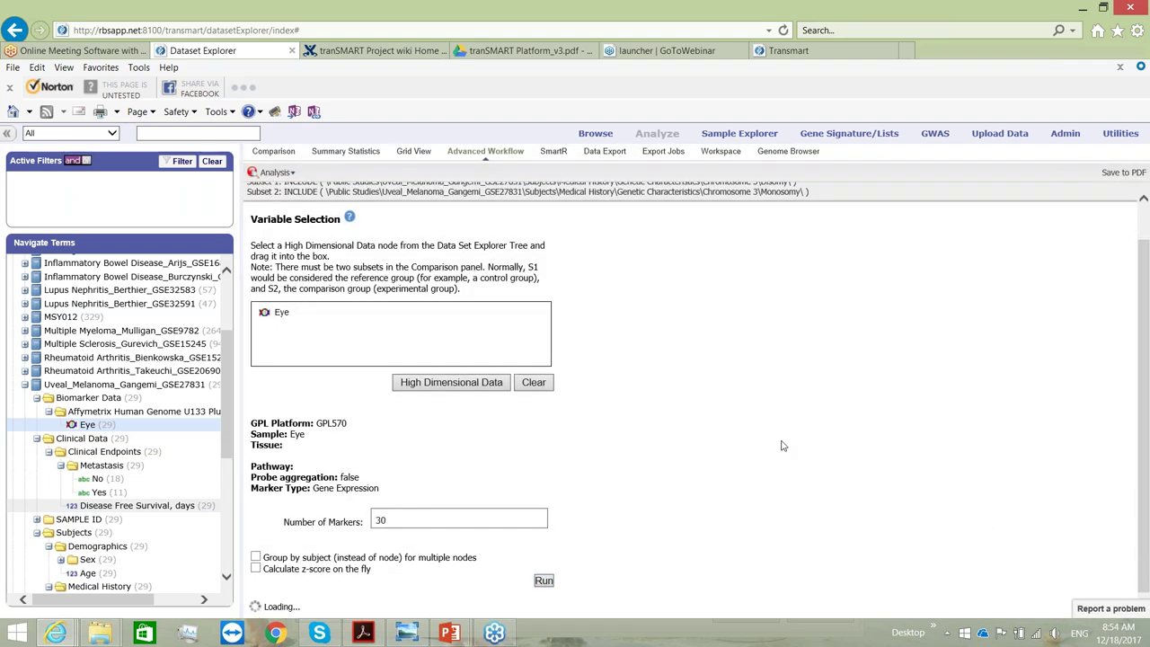
- Examine the marker selection heatmap and open Heatmap.png in Windows Photo Viewer
scroll(587, 446, down, 4)
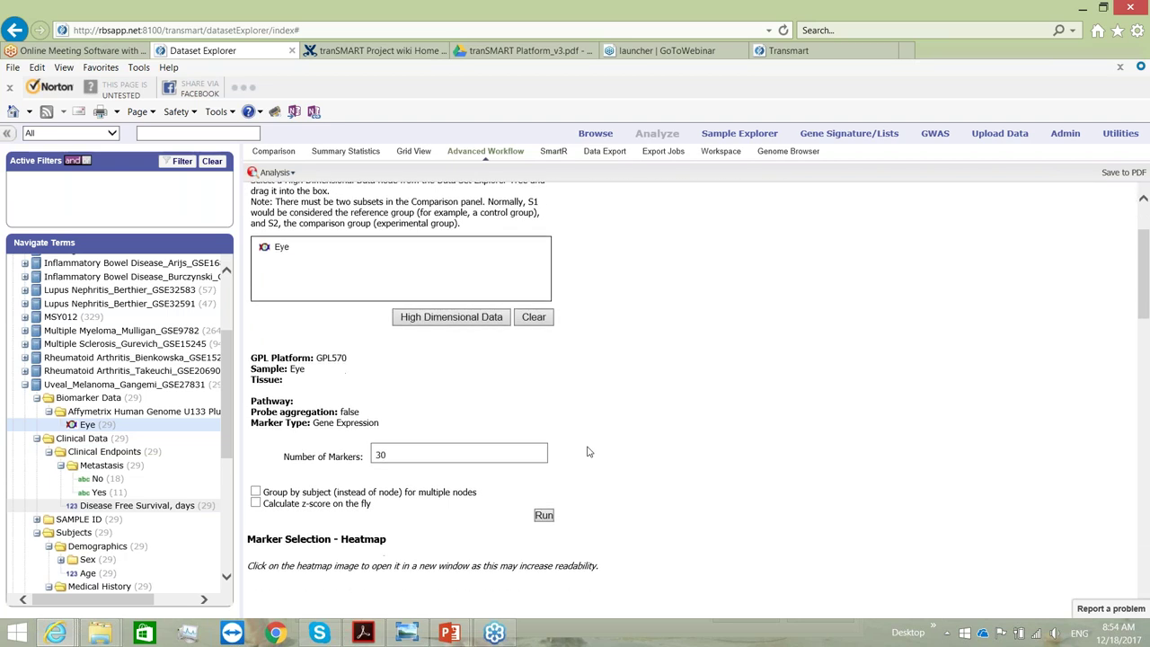
scroll(586, 446, down, 3)
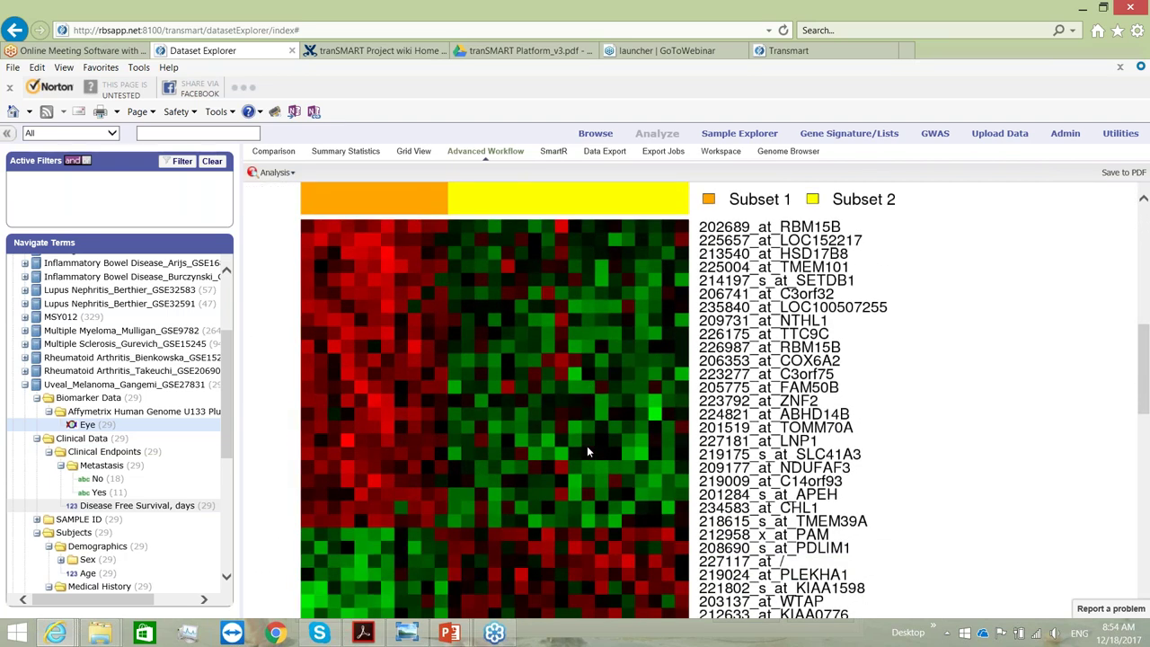
scroll(587, 446, down, 2)
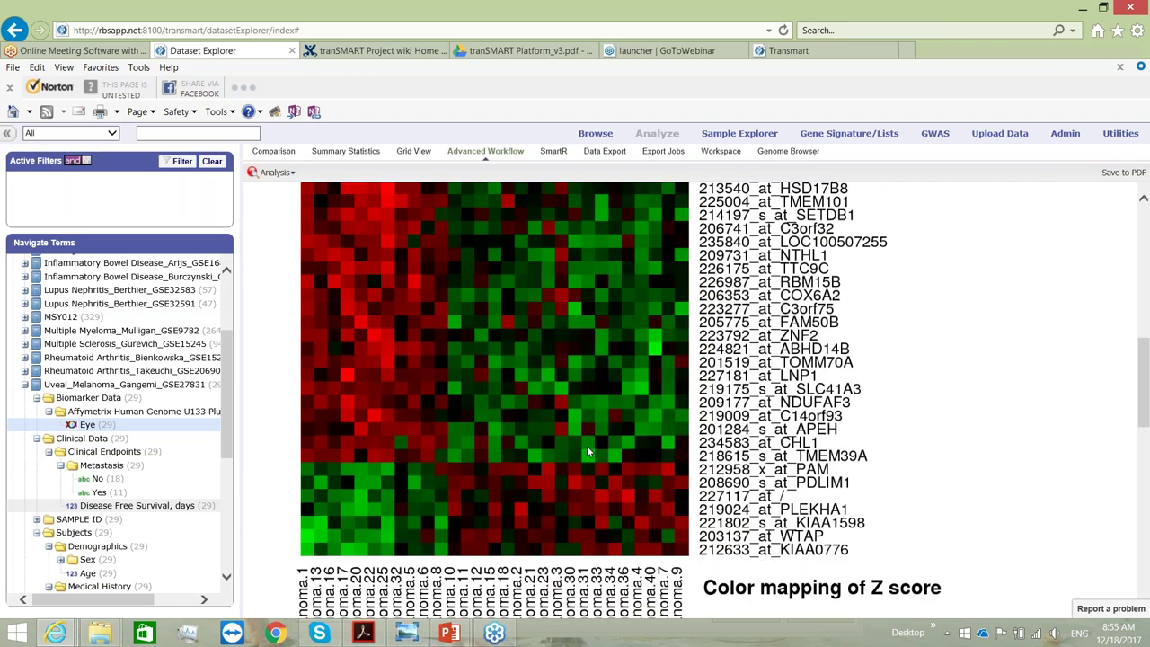
scroll(588, 447, down, 1)
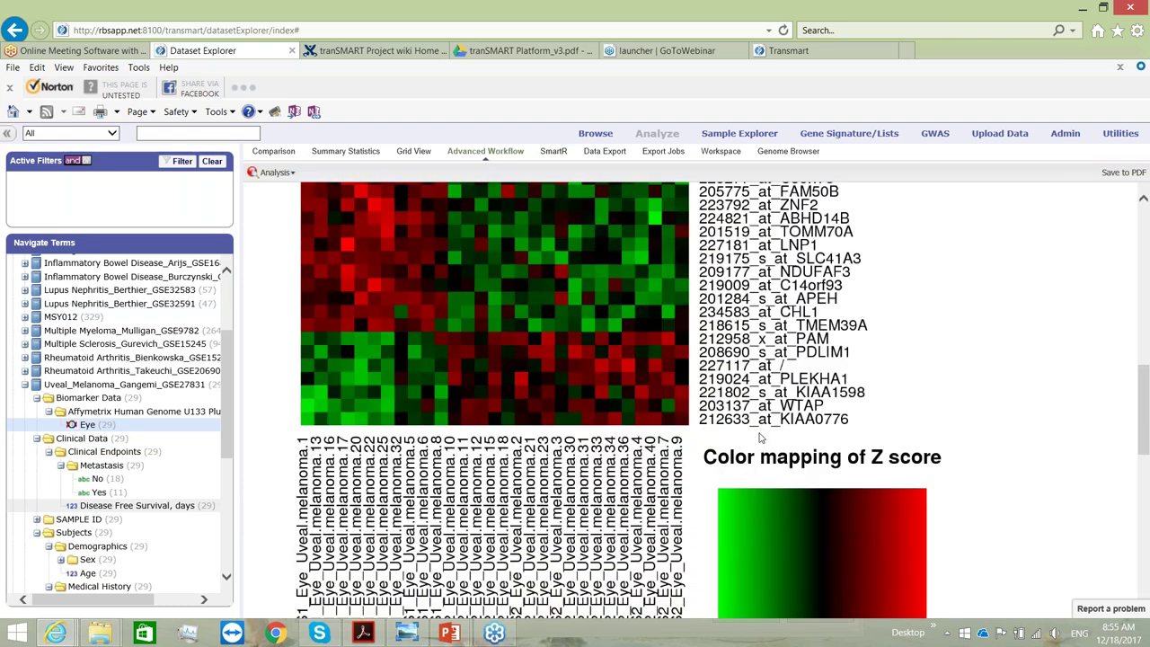
scroll(481, 423, up, 3)
scroll(481, 422, down, 1)
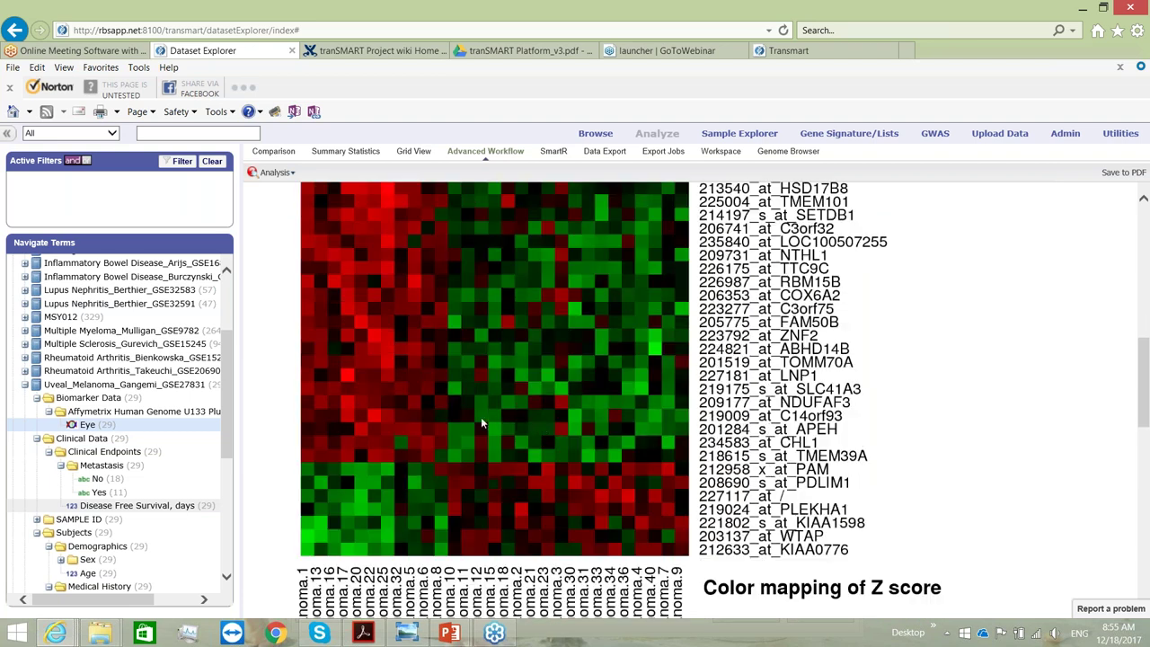
click(623, 438)
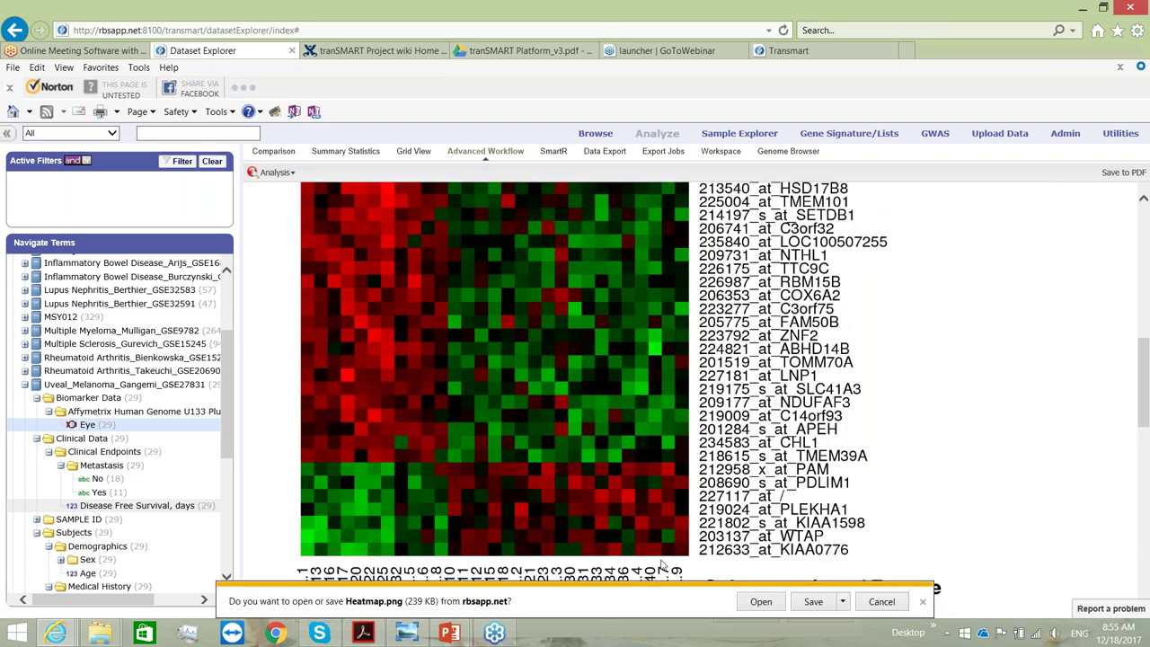
click(760, 602)
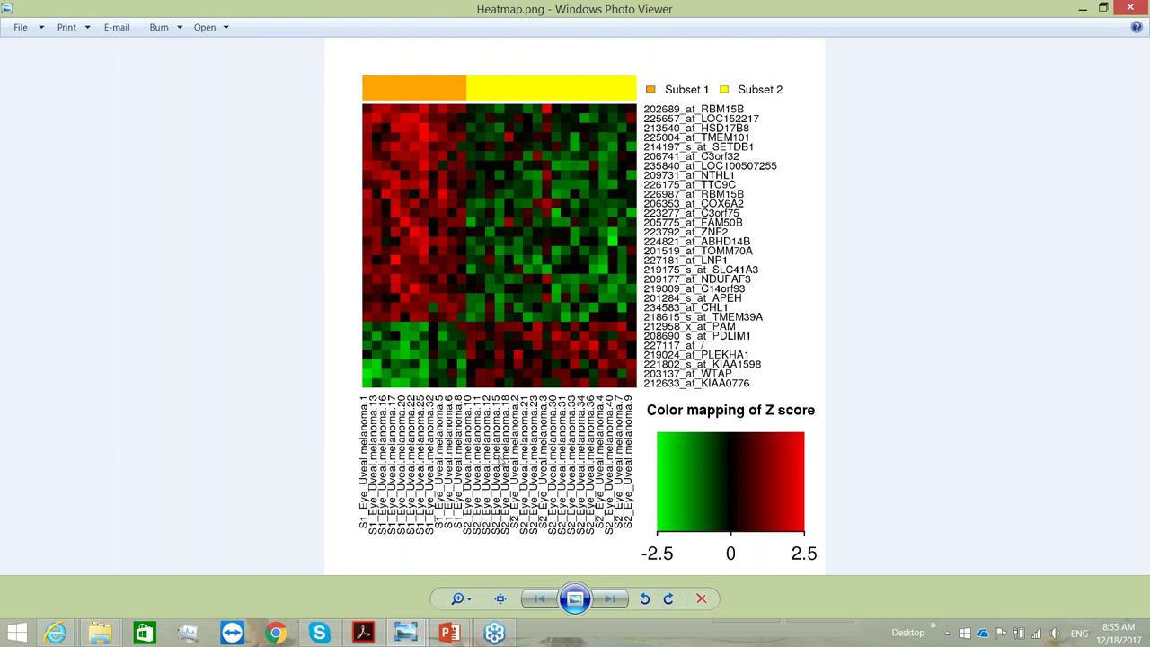
- Switch back to Dataset Explorer in Internet Explorer and examine the Table of top Markers together with the heatmap above it
mouse_move(408, 634)
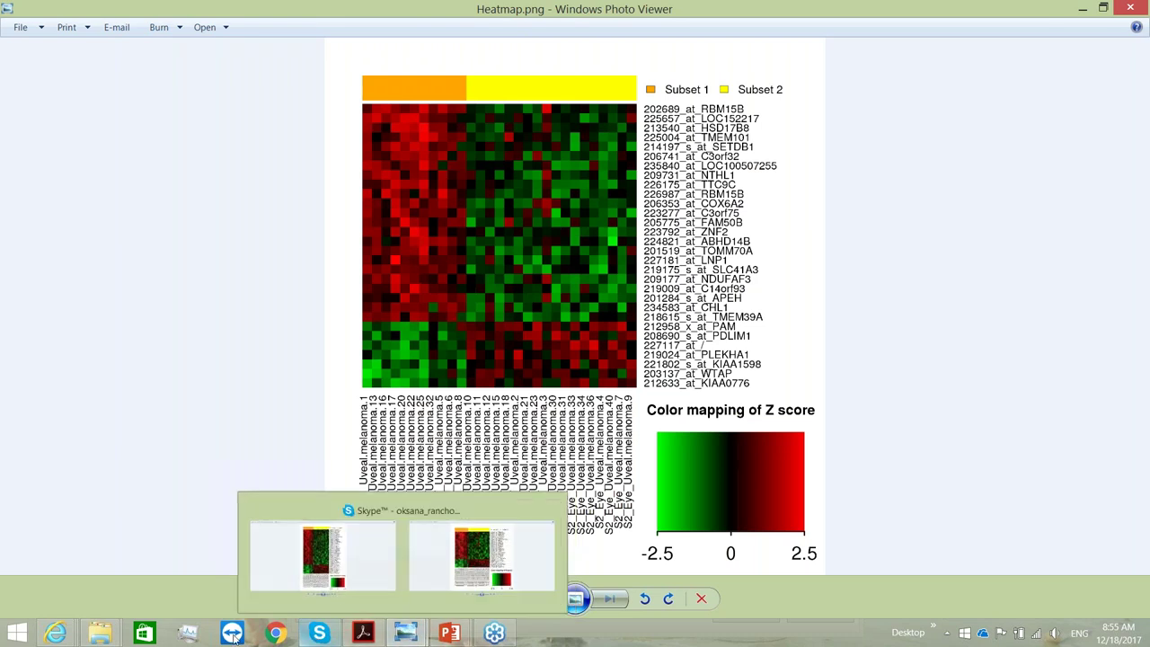
mouse_move(45, 634)
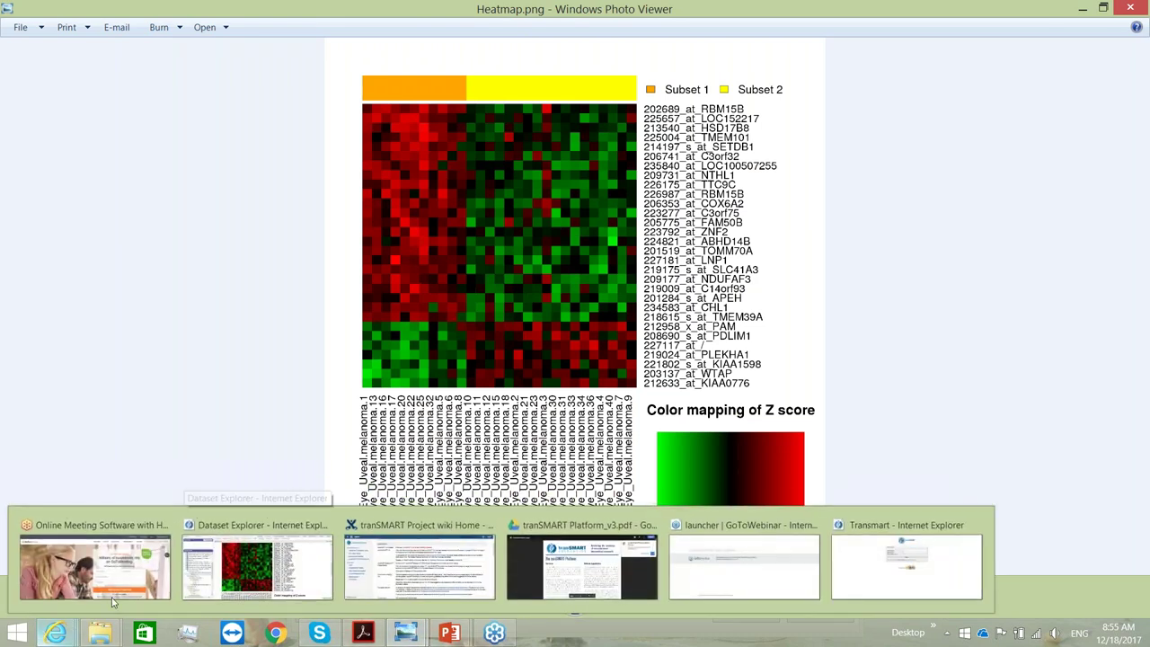
click(216, 527)
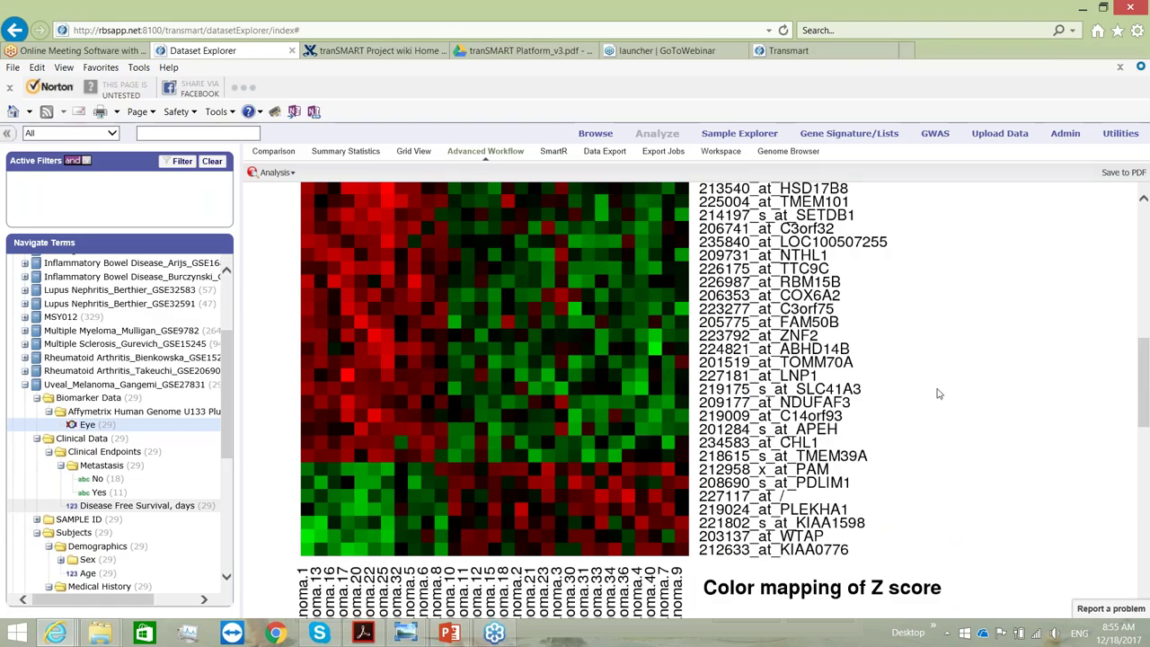
scroll(937, 394, down, 5)
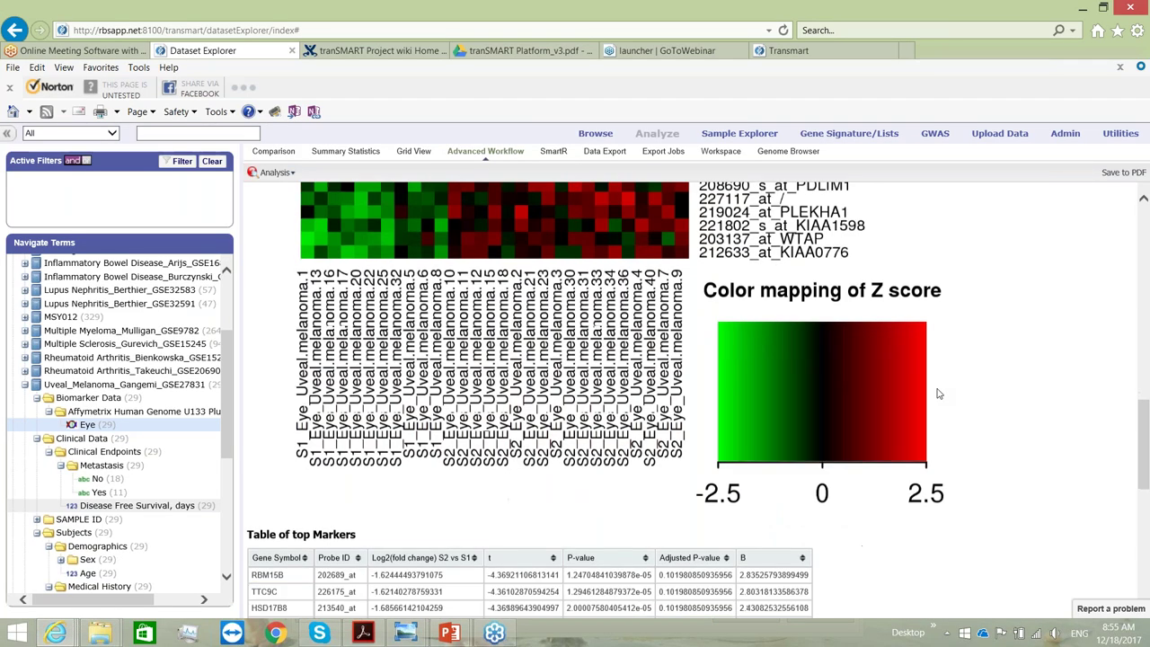
scroll(937, 393, down, 3)
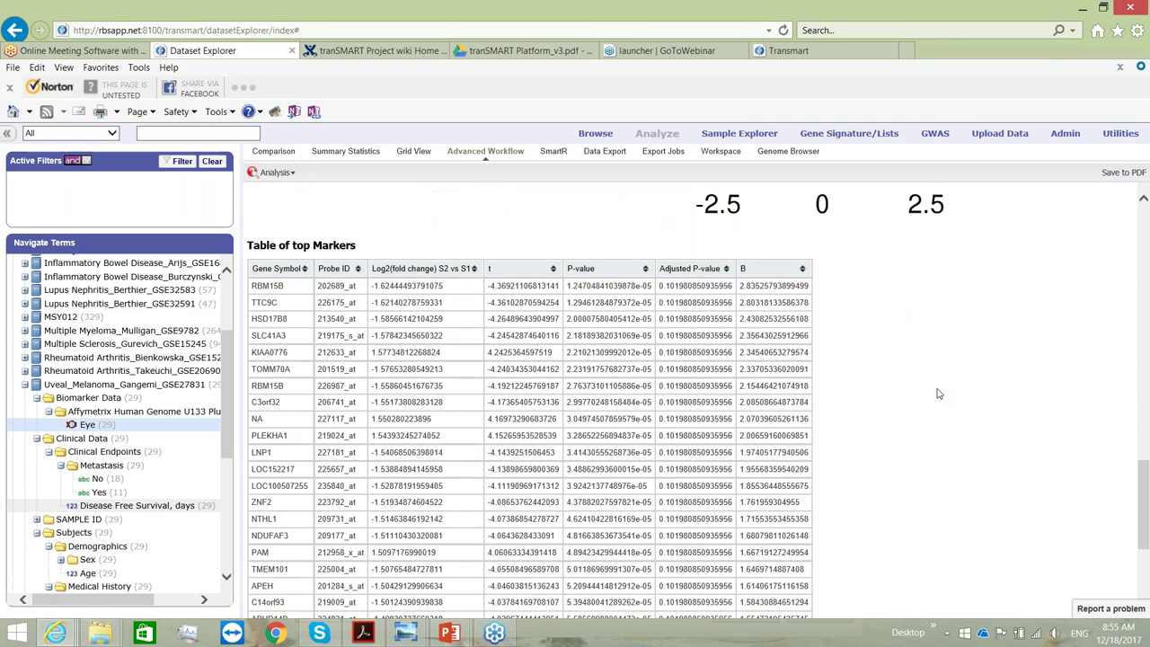
scroll(938, 394, down, 2)
scroll(937, 394, up, 5)
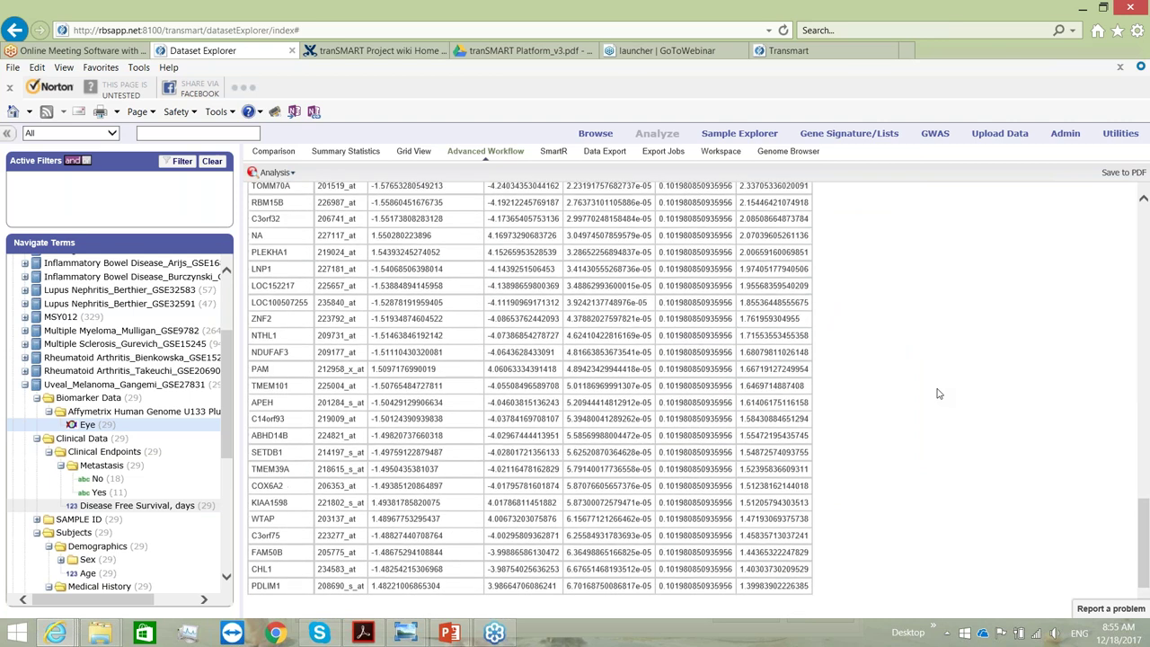
scroll(937, 393, down, 5)
scroll(937, 394, up, 6)
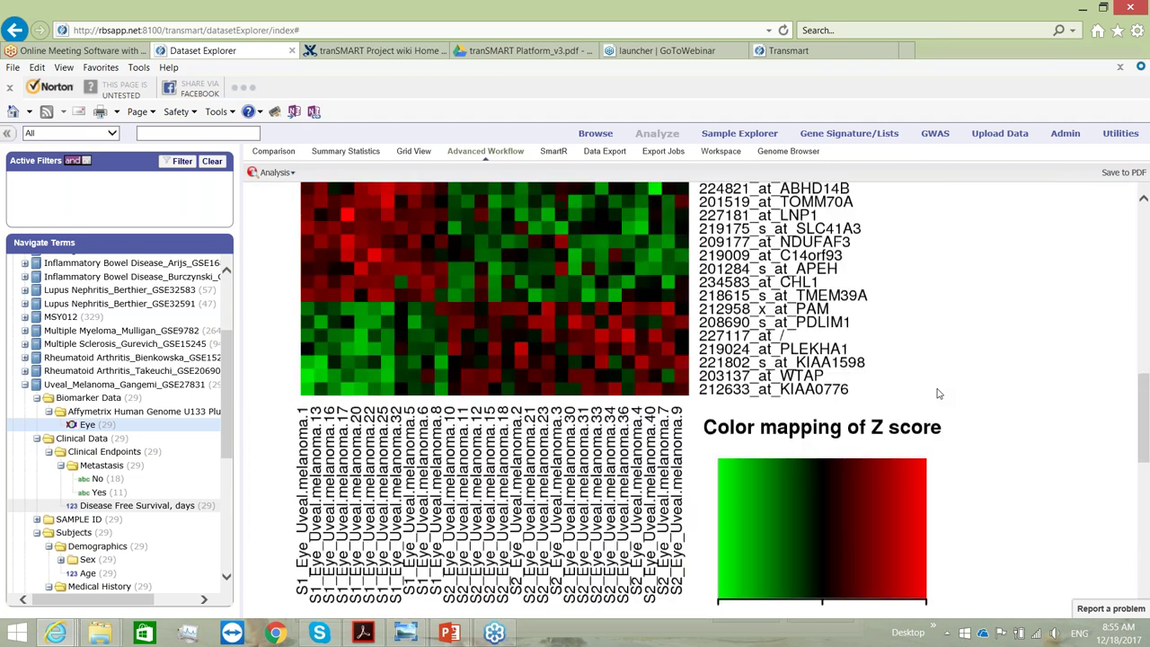
scroll(937, 394, up, 3)
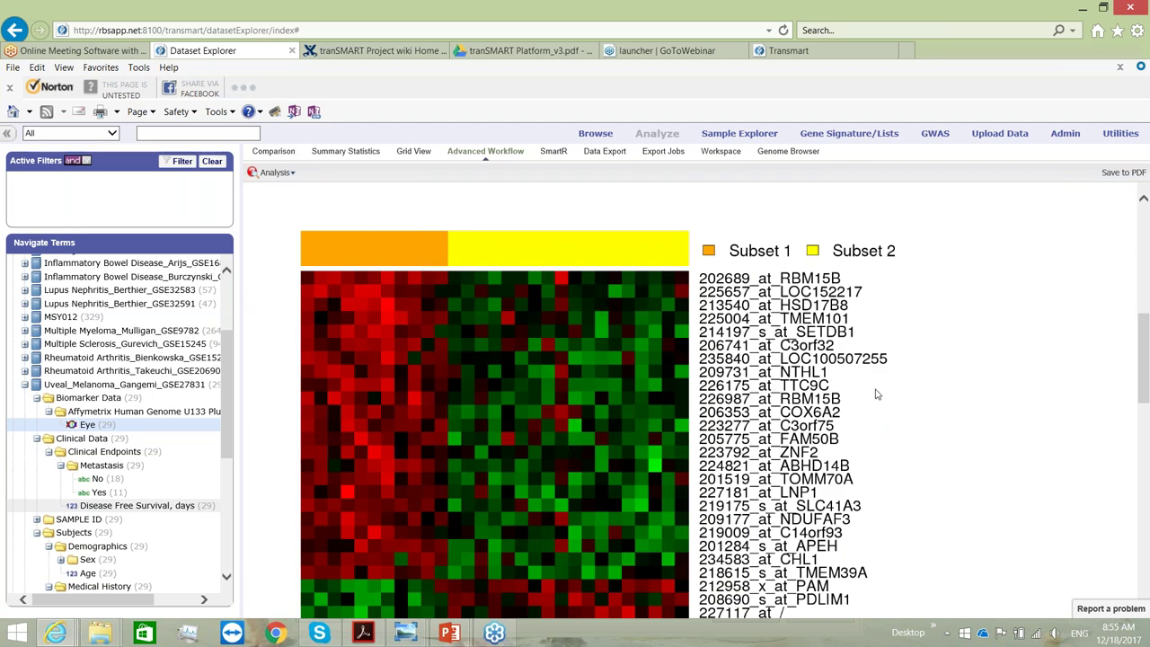
scroll(877, 393, up, 3)
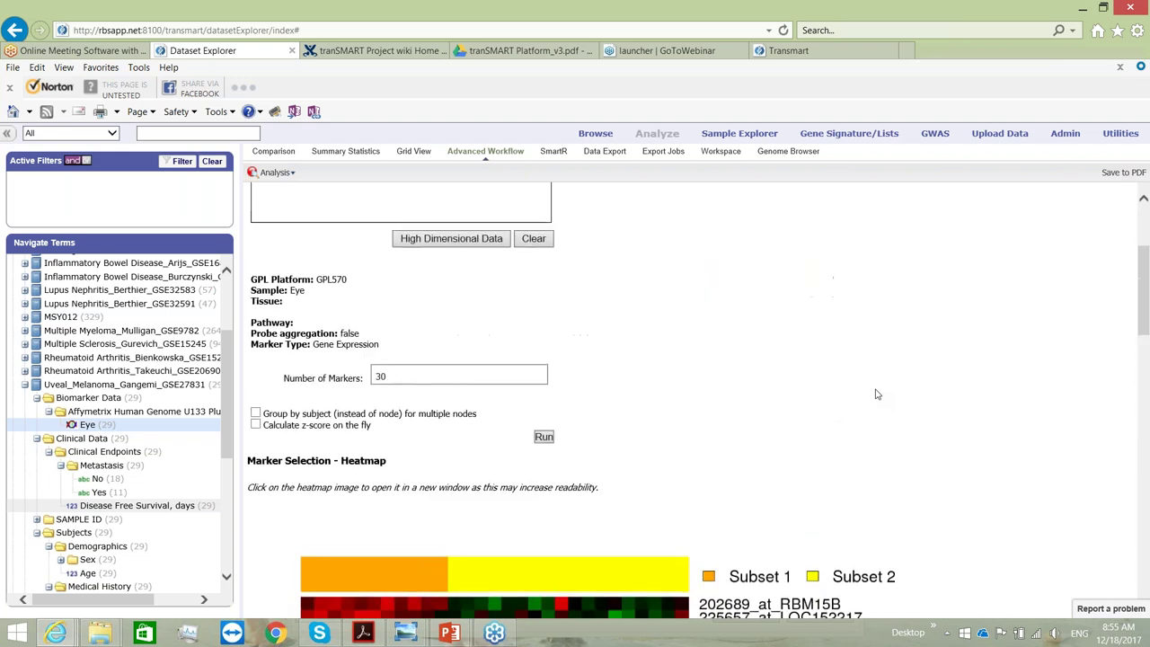
- Start a Heatmap analysis, discarding the marker selection results, and add the Eye biomarker data as its variable
scroll(299, 212, up, 2)
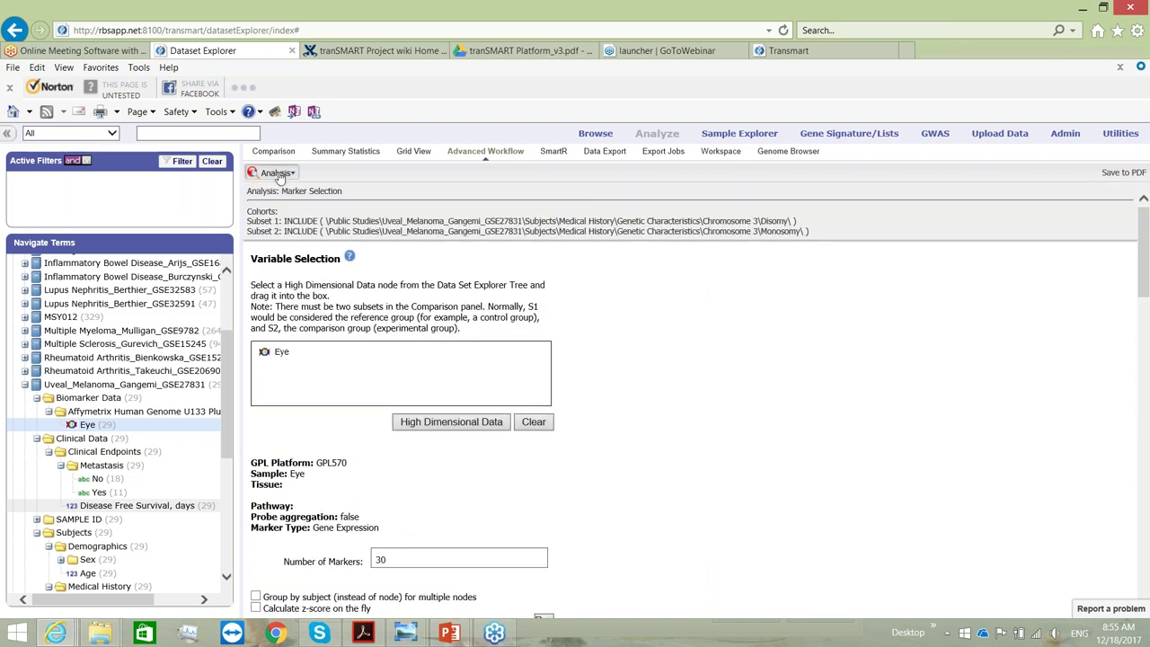
click(274, 172)
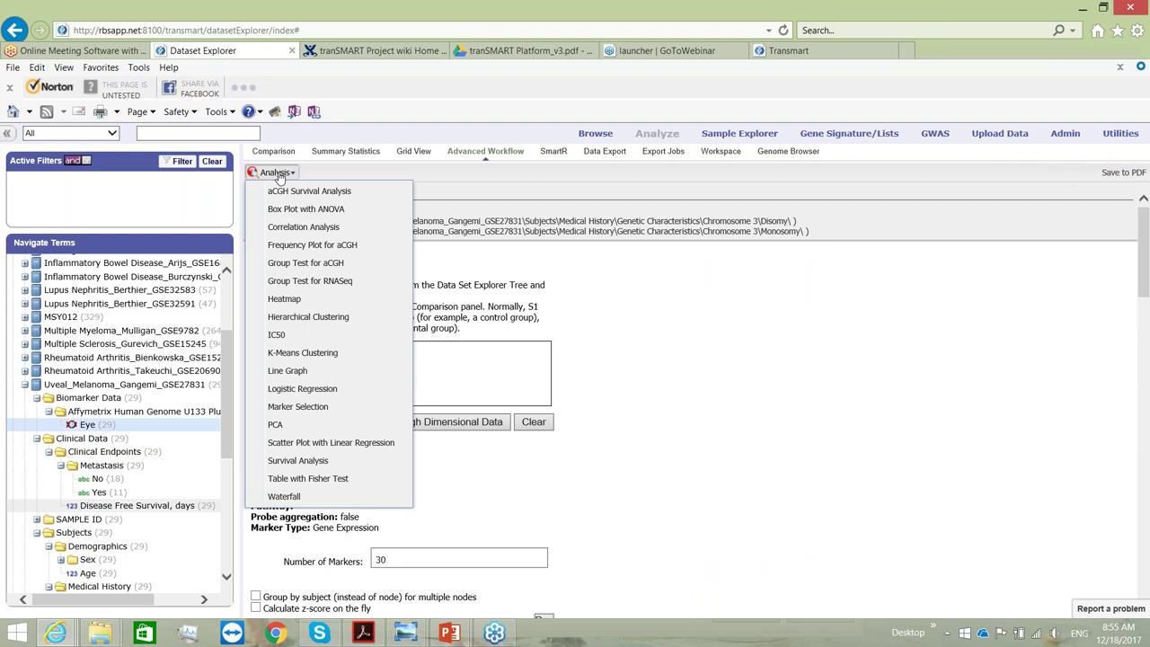
click(282, 298)
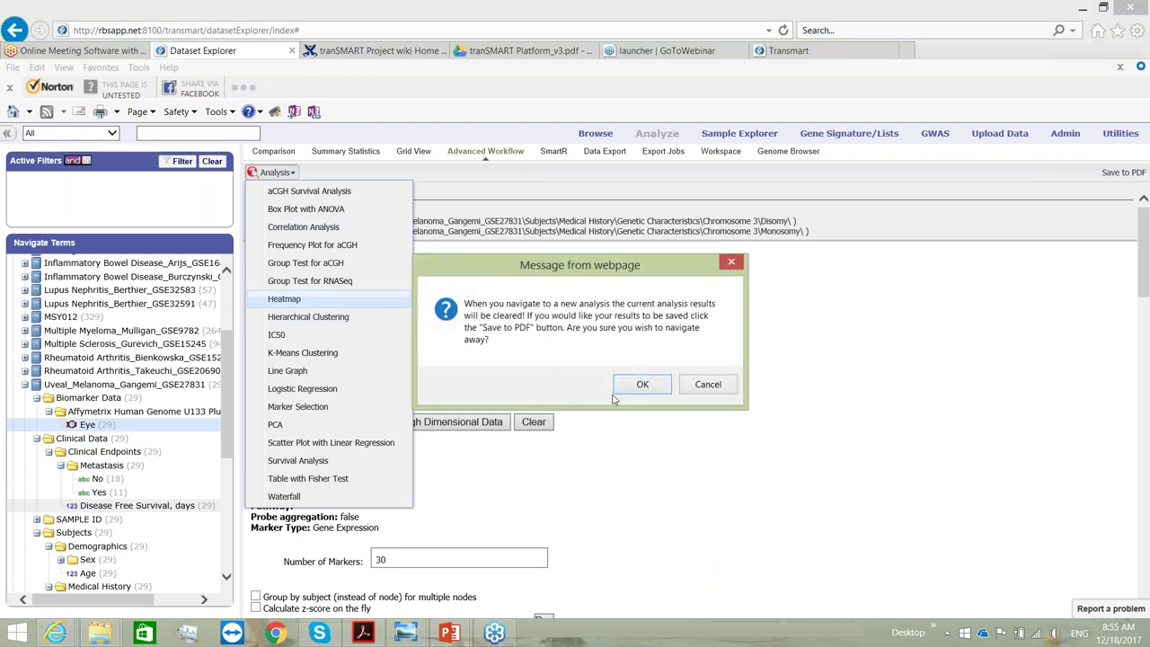
click(641, 383)
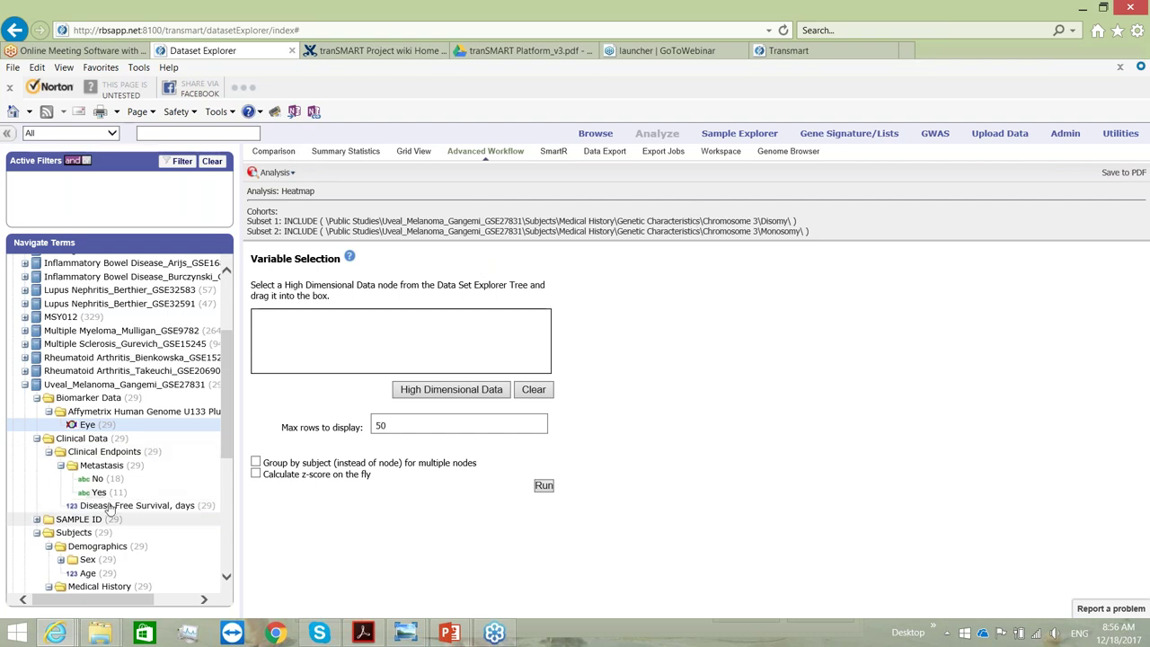
drag(177, 395, 313, 330)
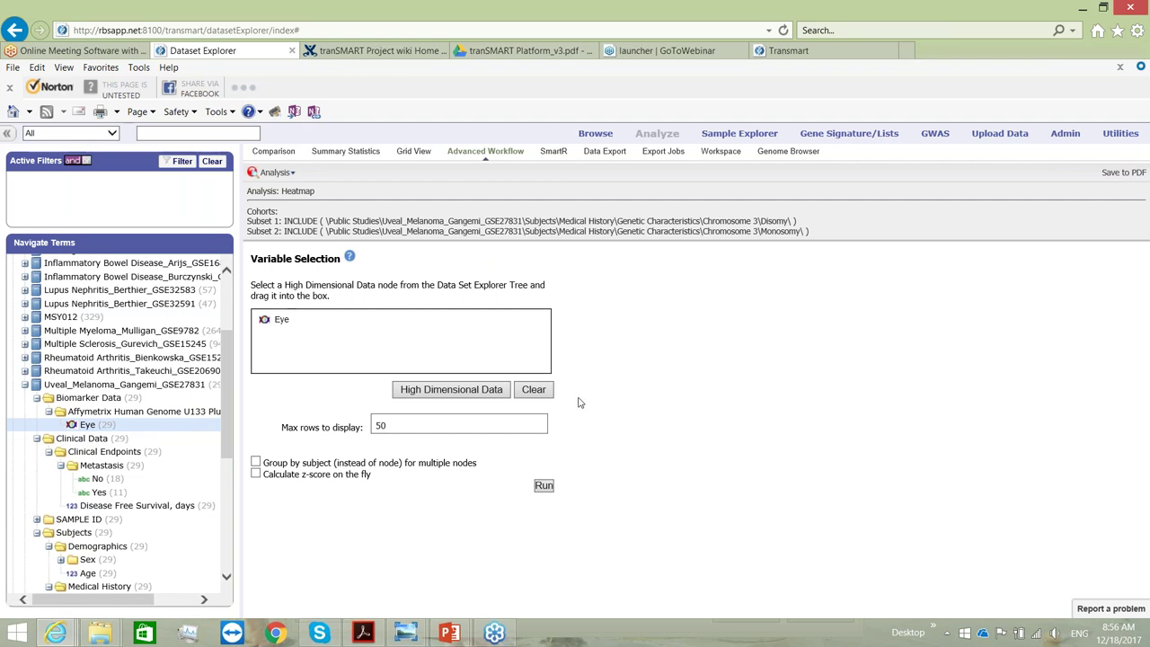
- Restrict the heatmap's high dimensional data to the gene list Melanoma list1 and apply the selection
click(468, 392)
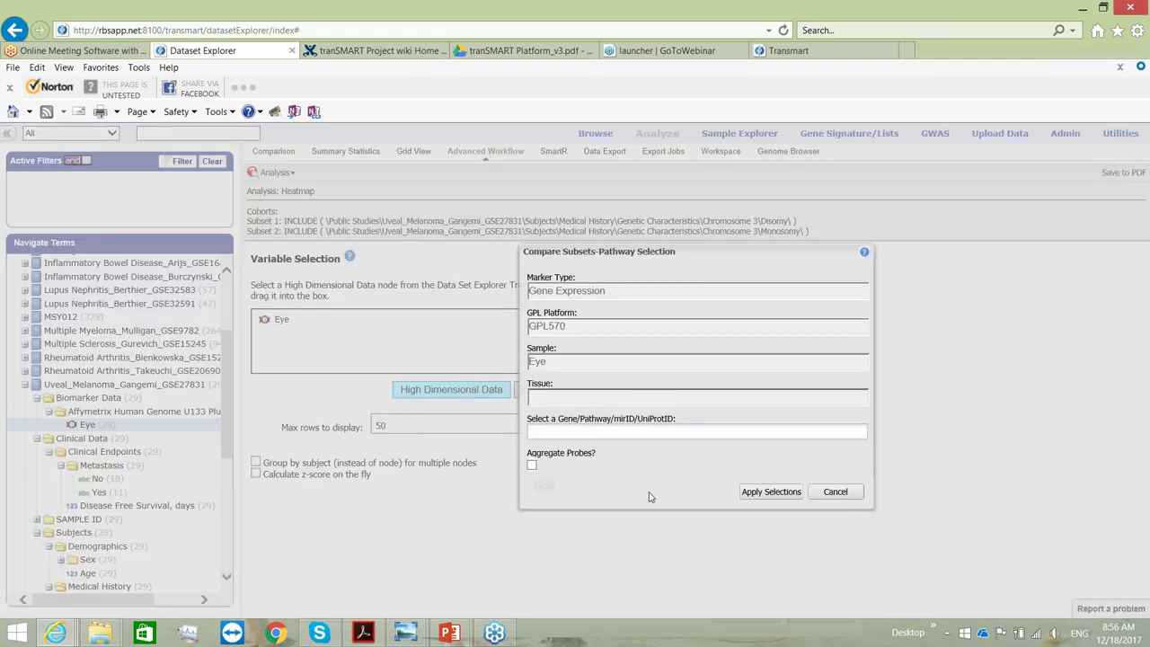
click(653, 435)
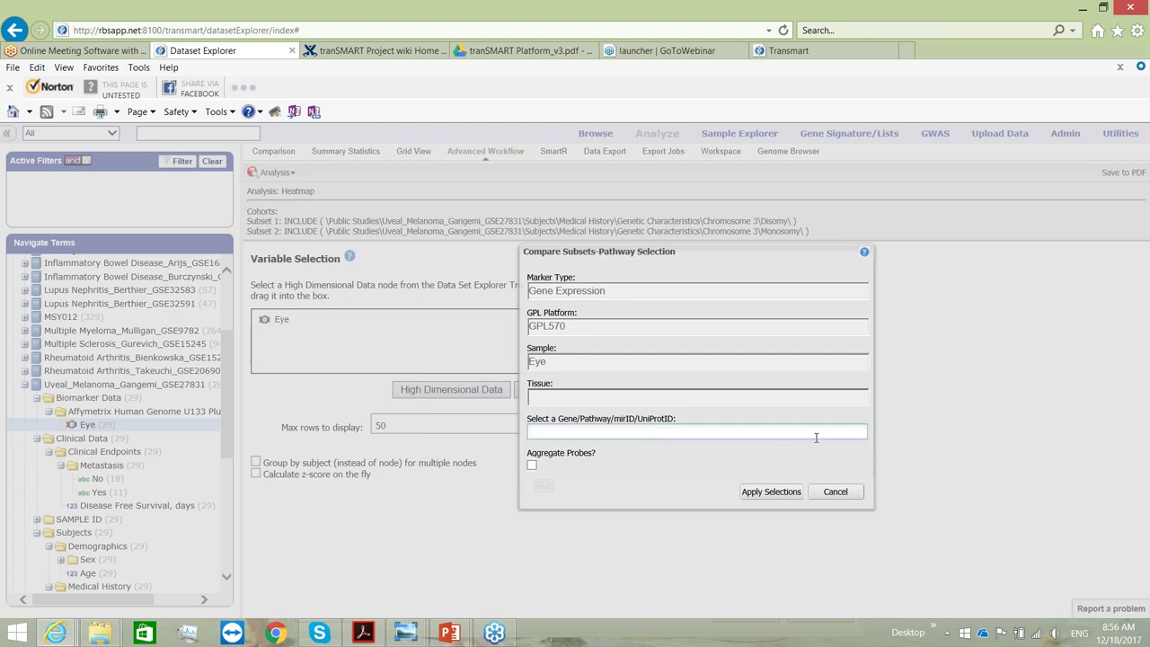
text(mela)
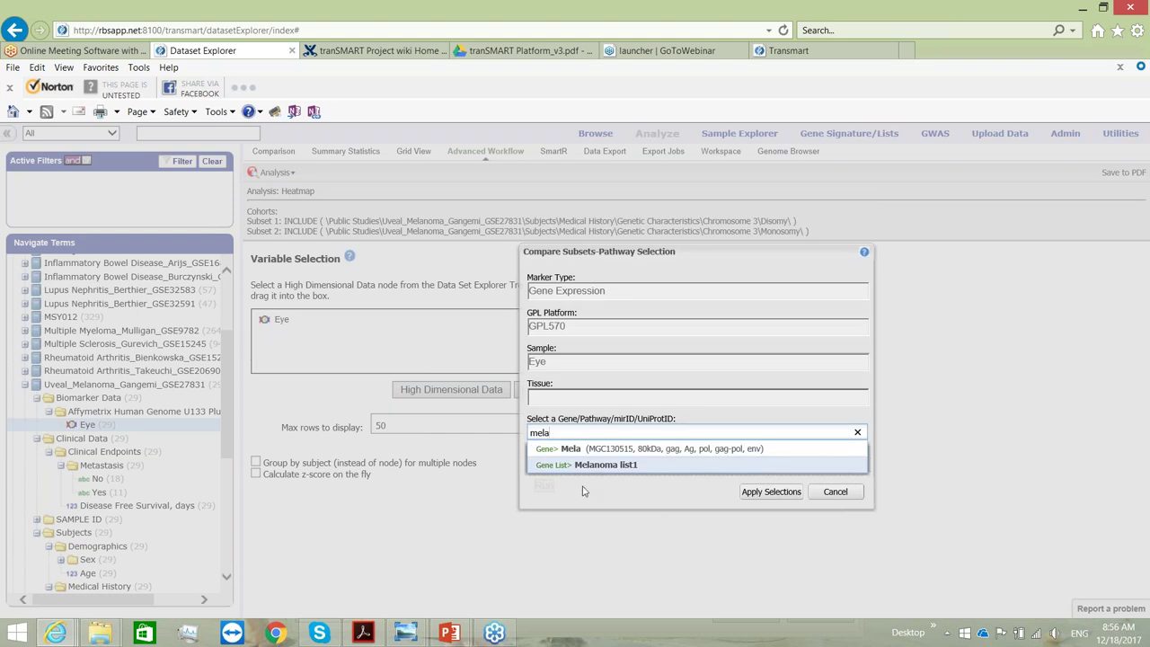
click(608, 466)
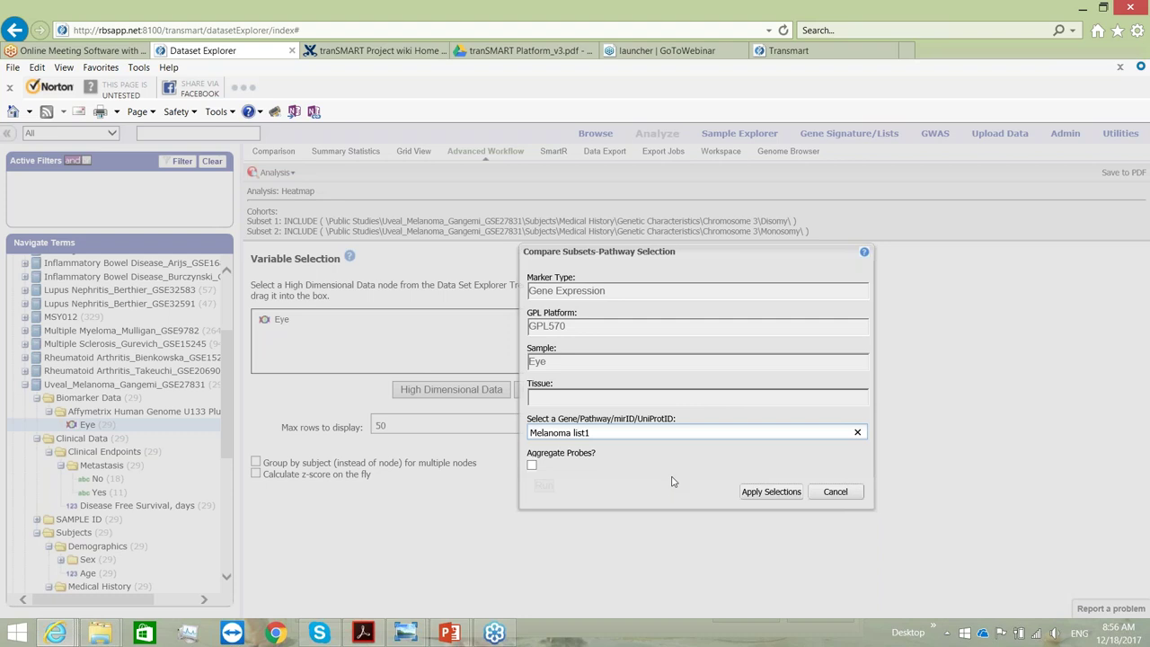
click(768, 492)
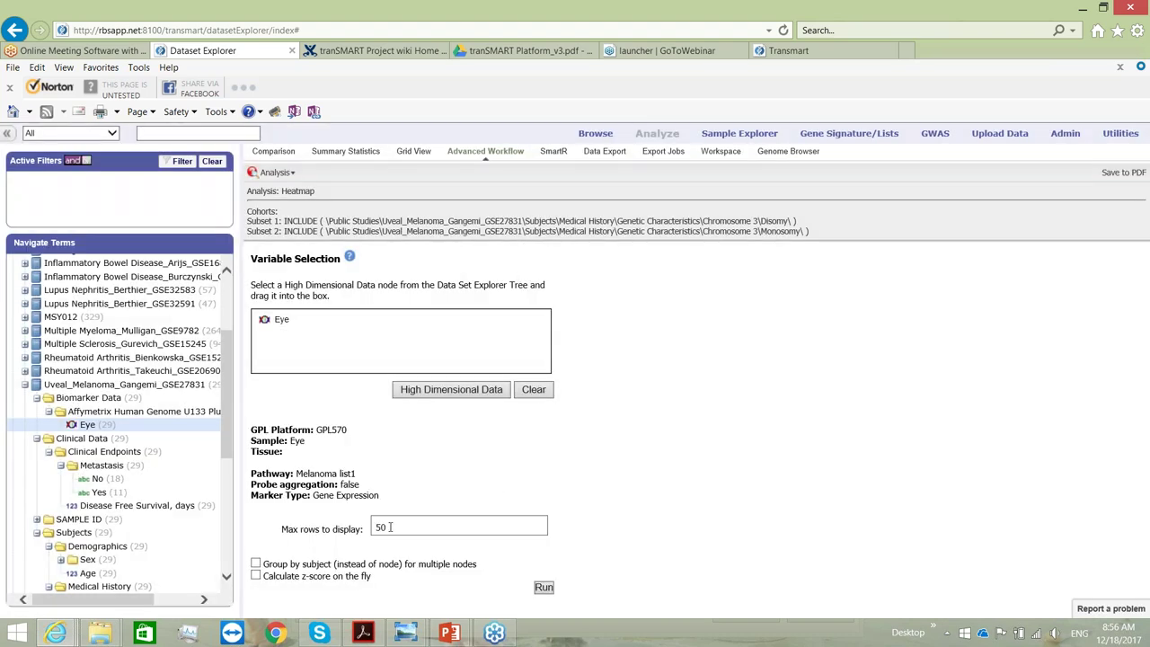
- Run the heatmap analysis with a maximum of 50 rows to display
drag(380, 529, 358, 528)
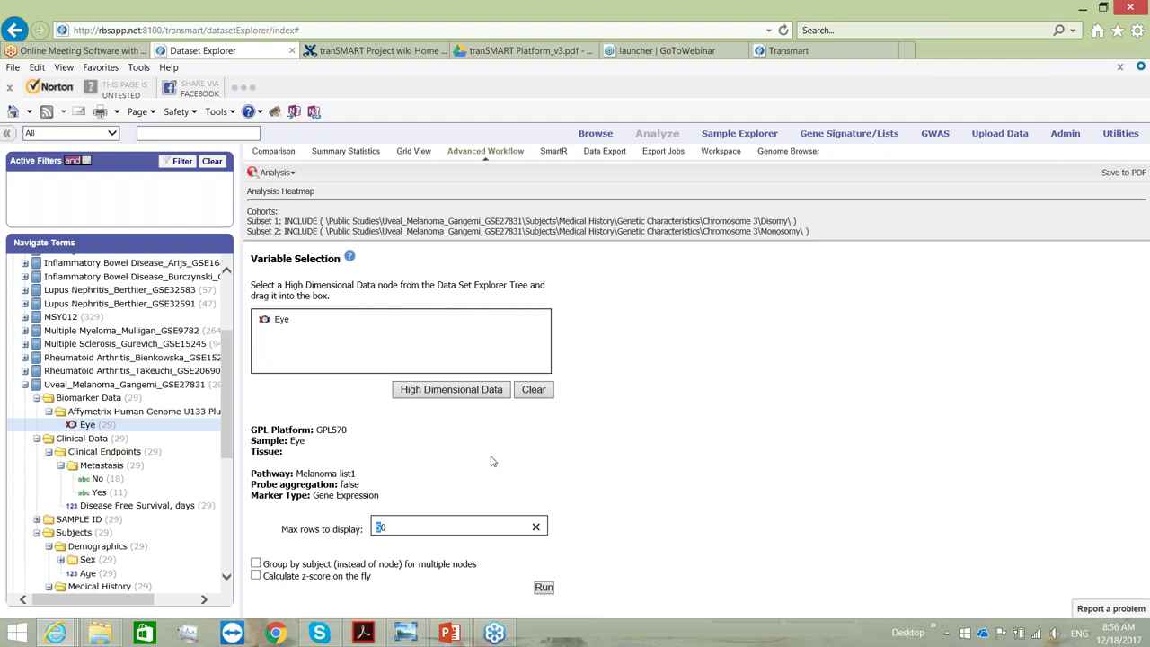
click(576, 510)
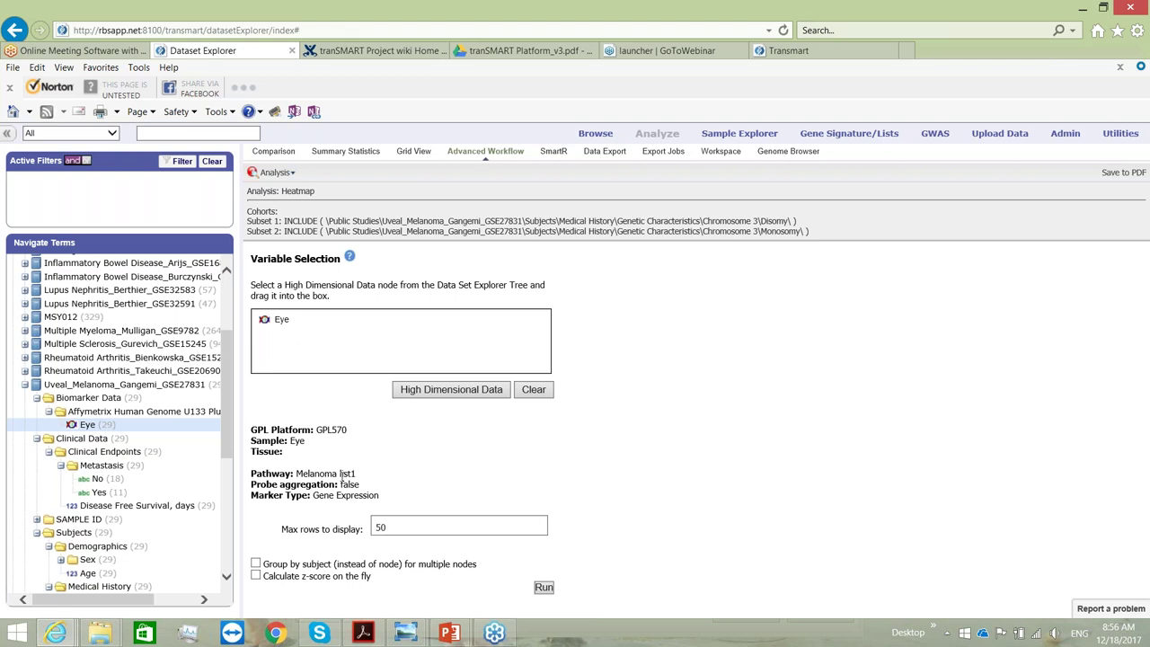
click(544, 589)
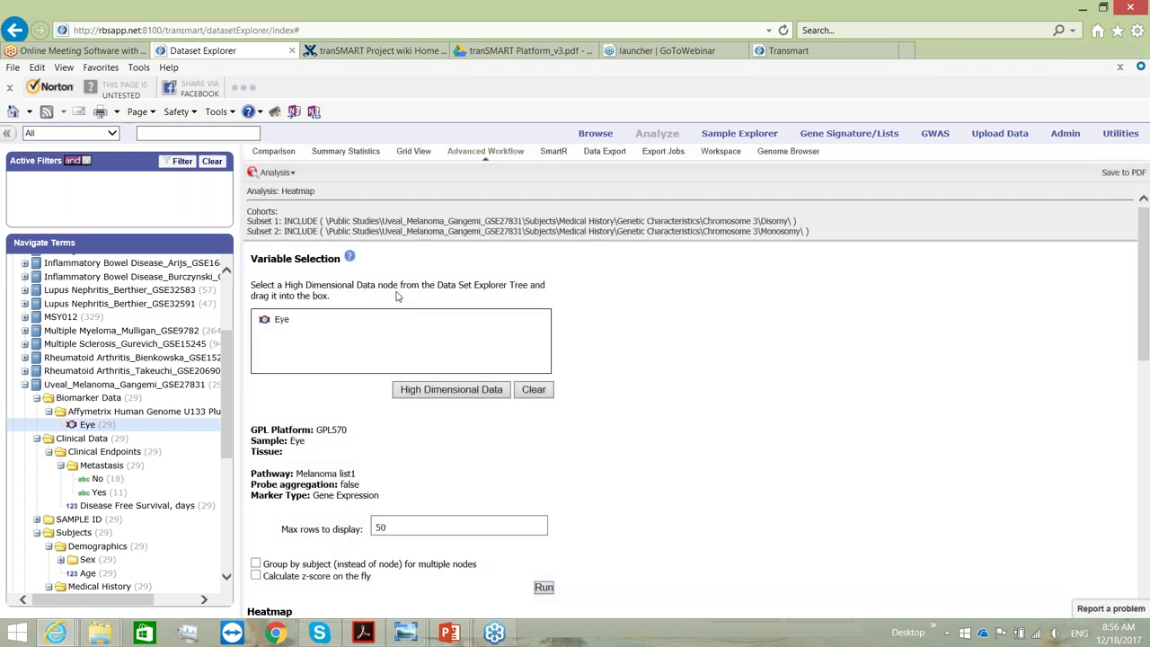
- Examine the Melanoma list1 heatmap with its probe labels and Z score color mapping, and view the high dimensional data settings without applying changes
scroll(834, 447, down, 2)
scroll(835, 447, down, 3)
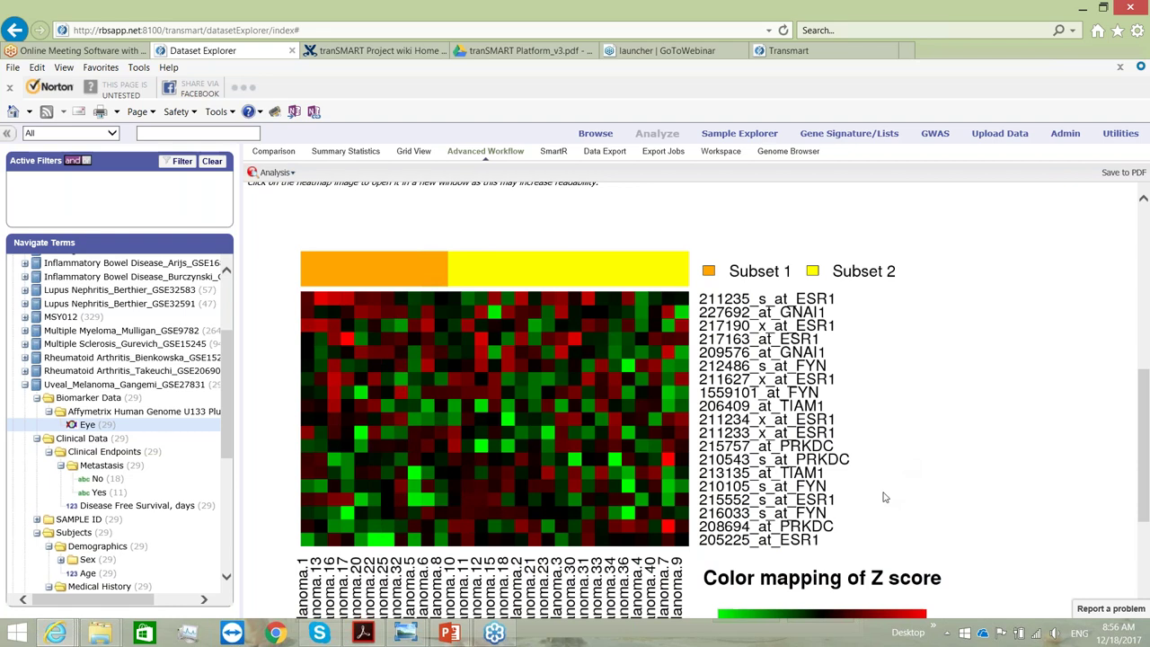
scroll(835, 496, down, 1)
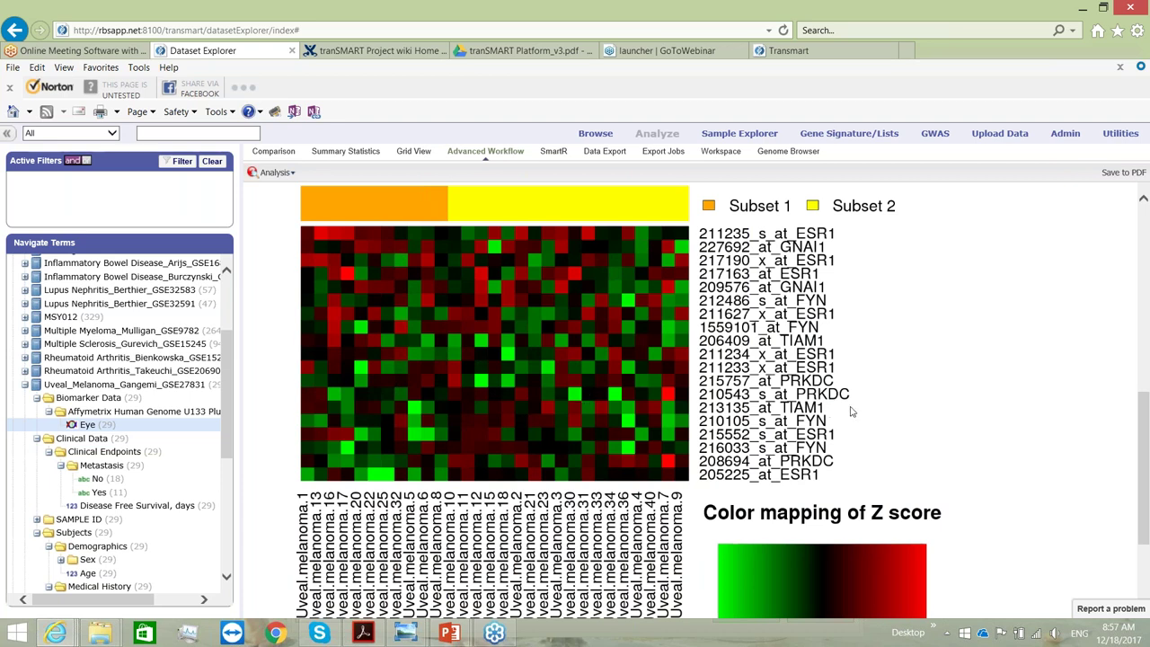
scroll(850, 411, down, 2)
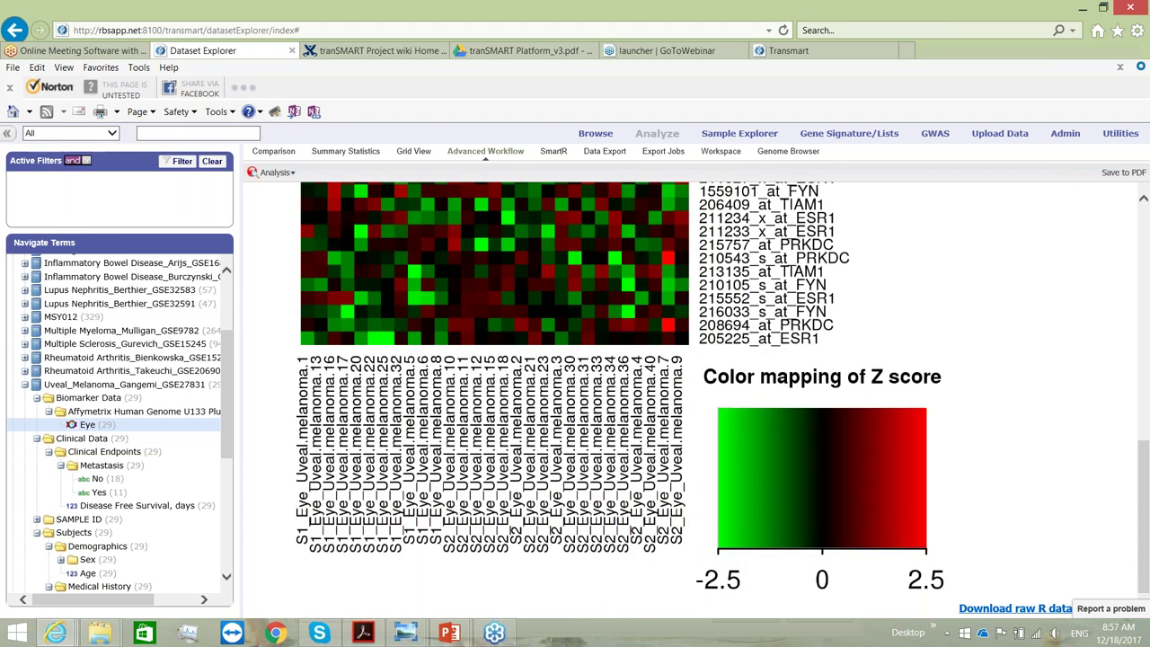
scroll(692, 396, up, 8)
scroll(692, 395, up, 2)
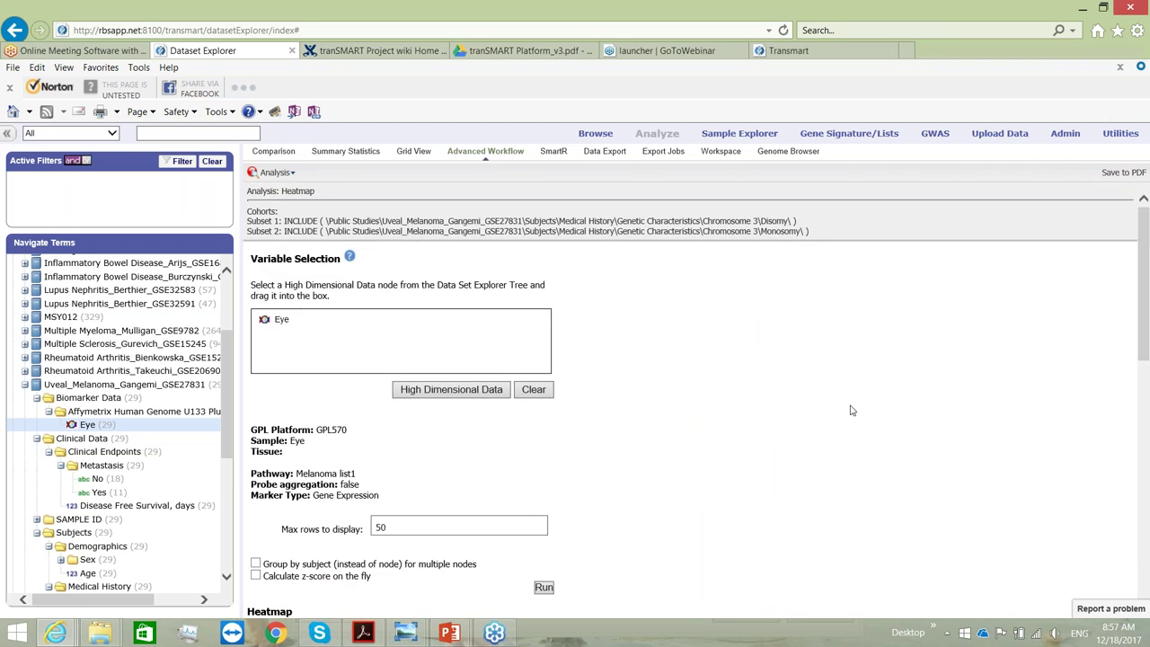
scroll(884, 402, down, 5)
scroll(883, 404, down, 5)
scroll(883, 404, up, 3)
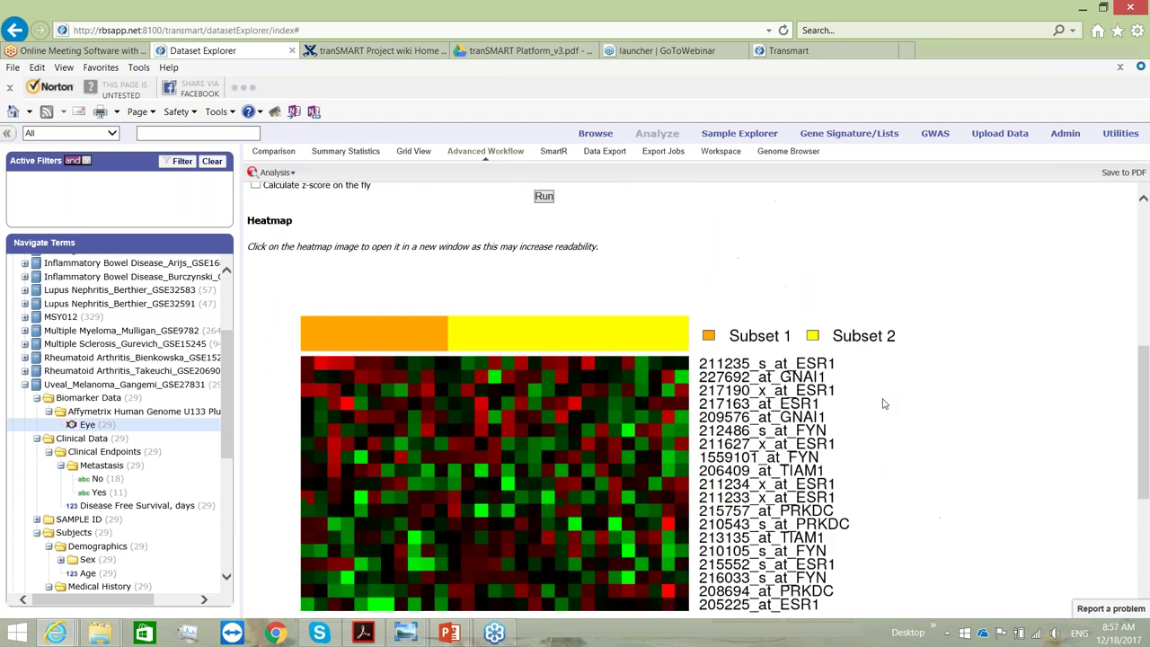
scroll(883, 403, up, 5)
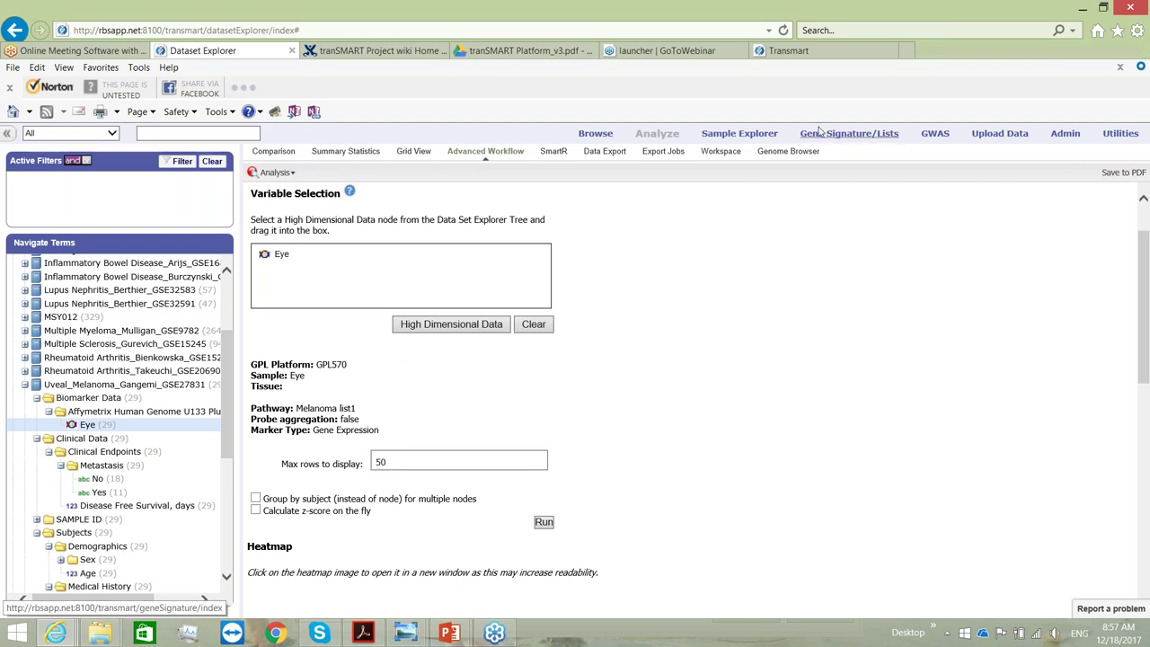
click(440, 329)
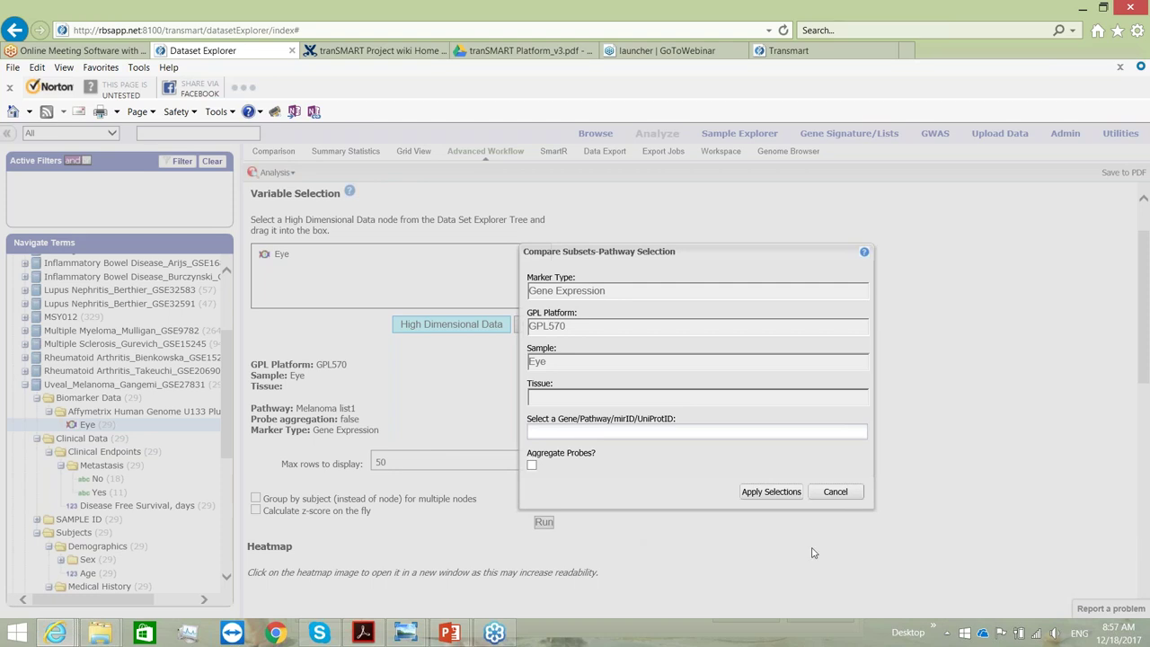
click(835, 494)
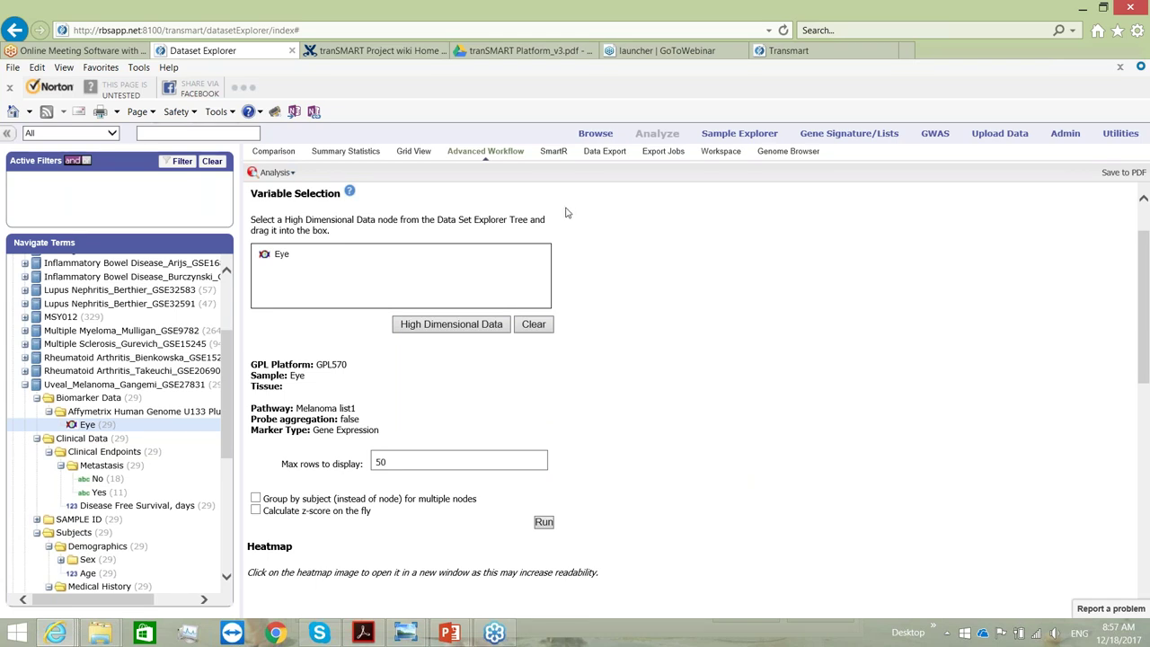
- Open the Heatmap Workflow in SmartR and add the Eye biomarker data as its high dimensional variable
click(551, 153)
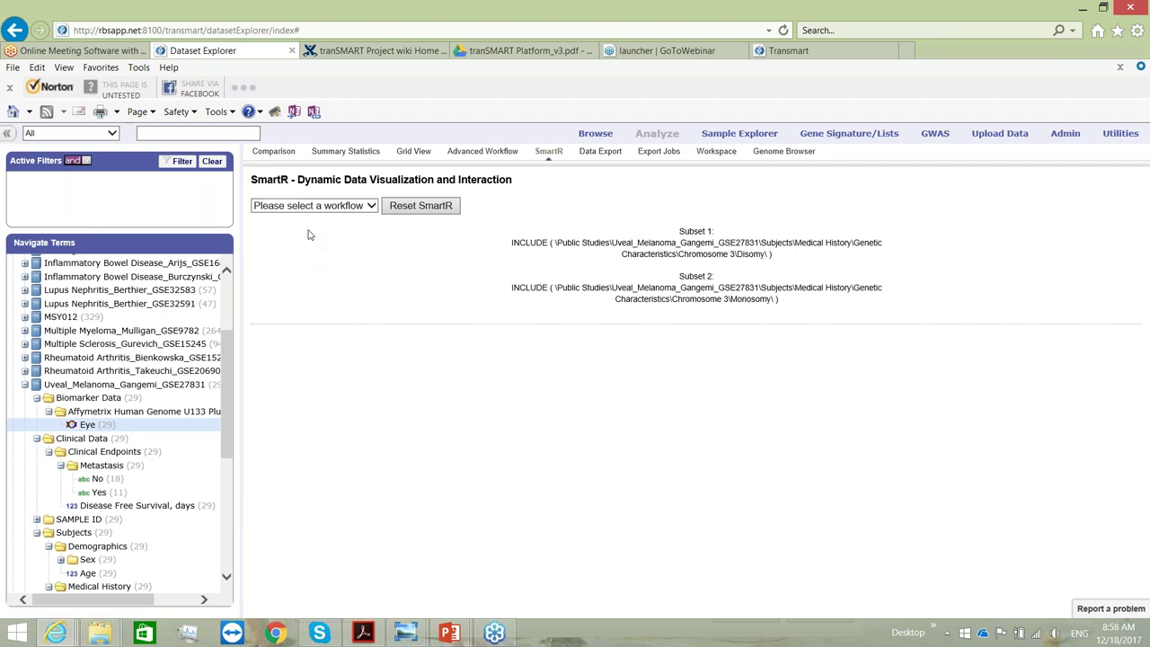
click(370, 211)
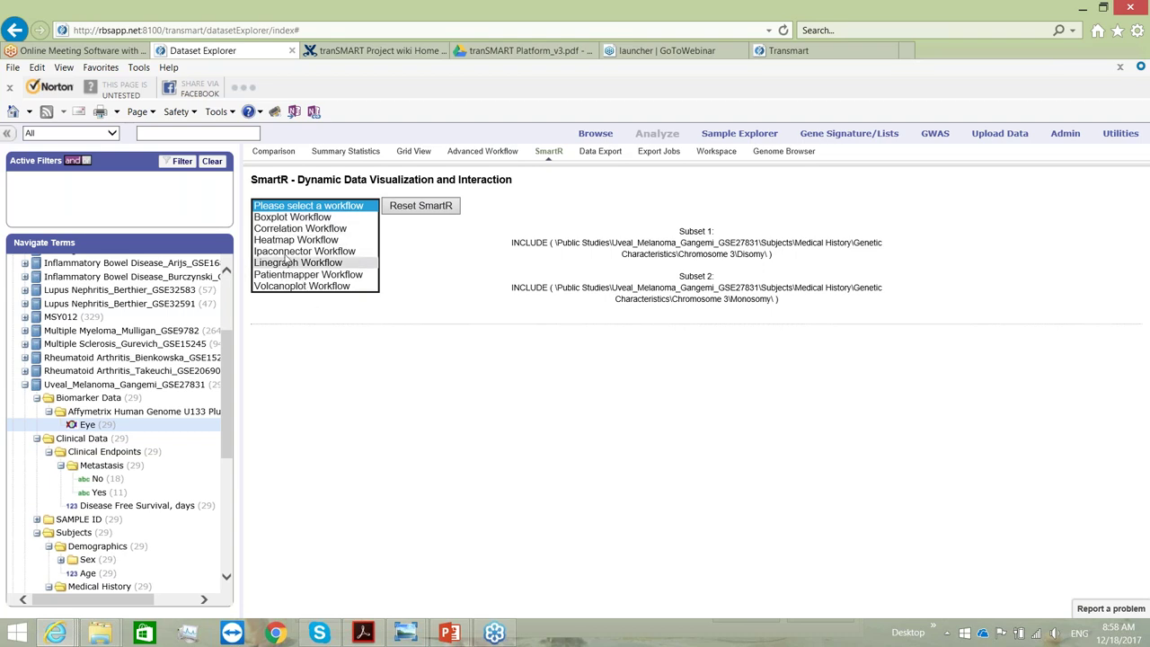
click(342, 239)
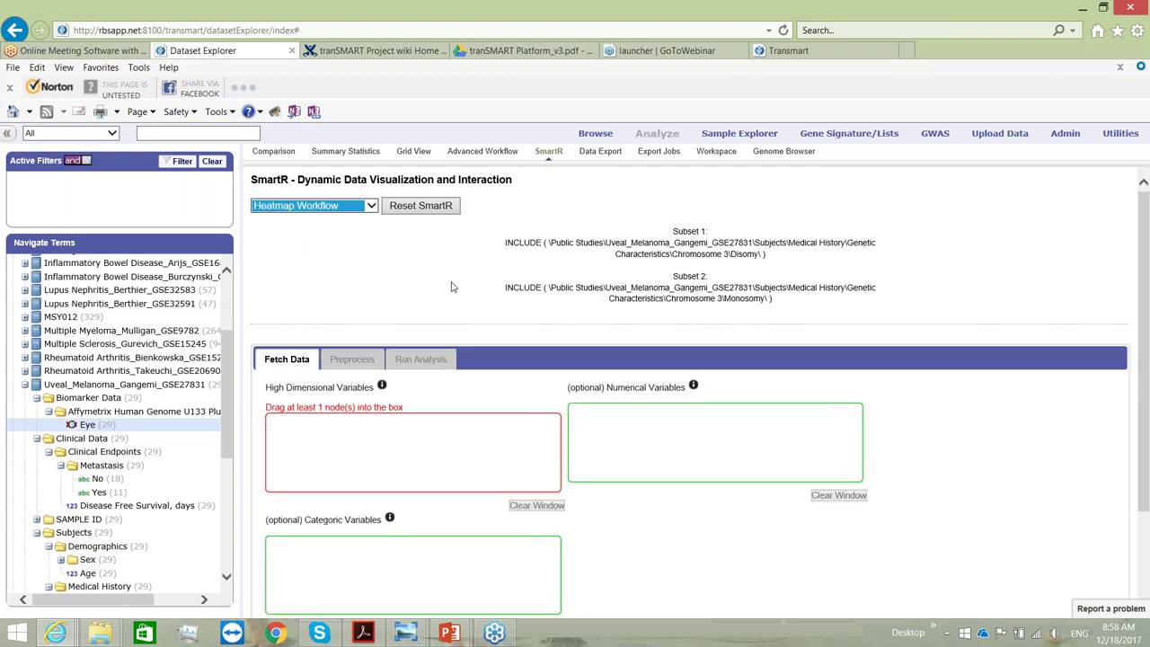
scroll(542, 301, down, 1)
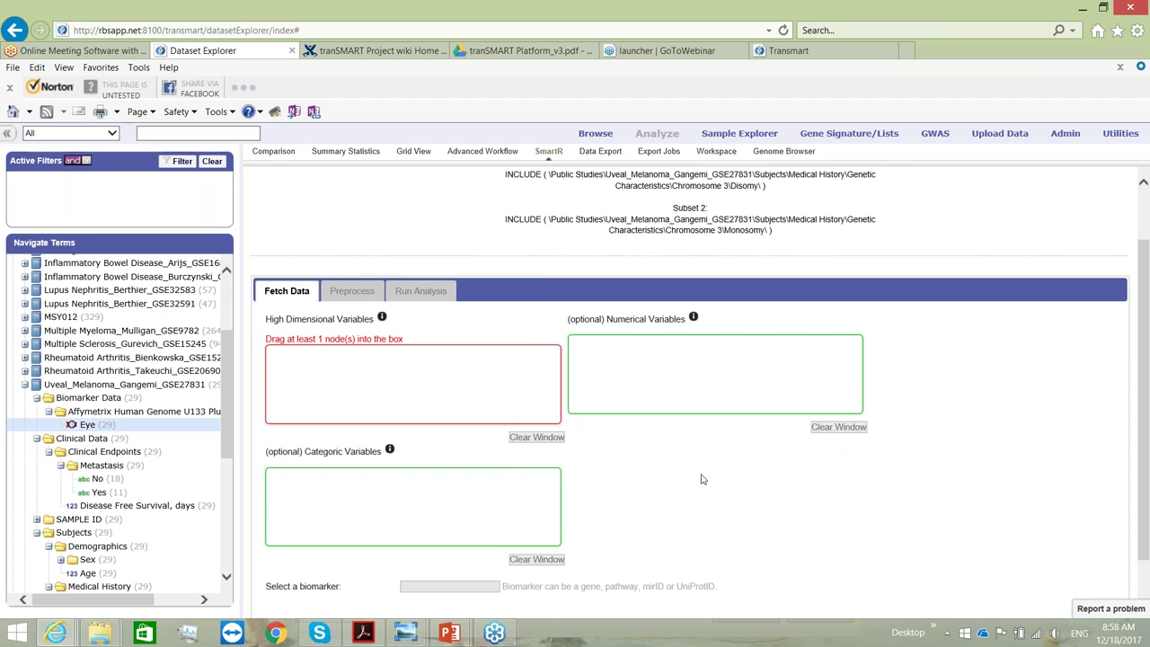
scroll(701, 477, down, 1)
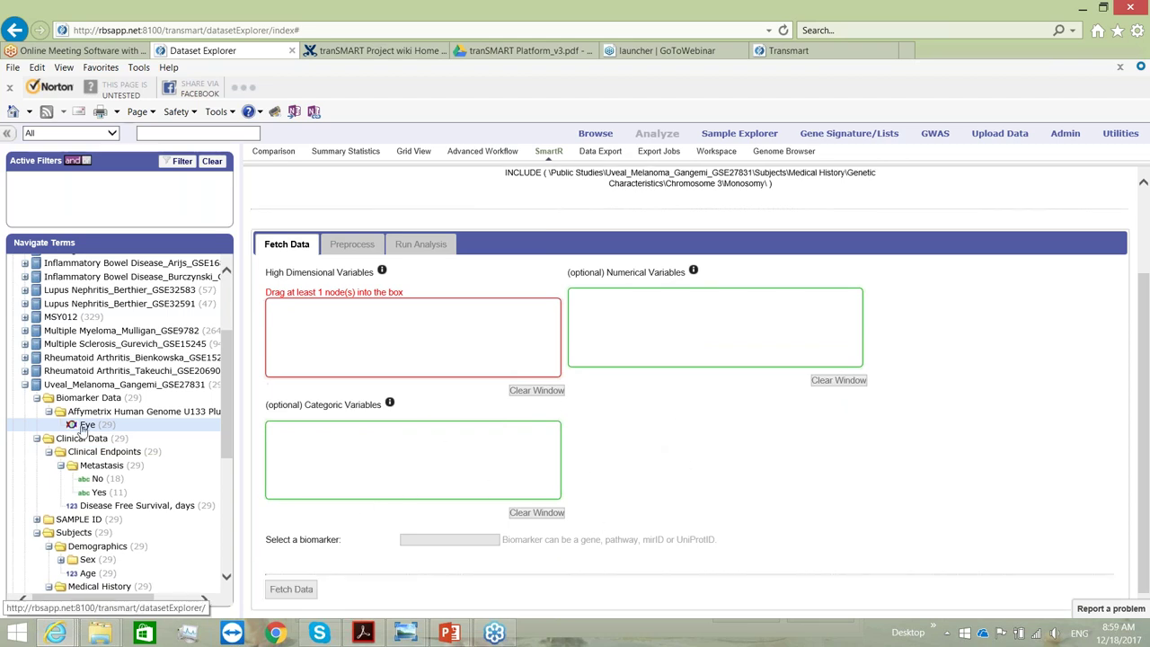
drag(83, 427, 318, 328)
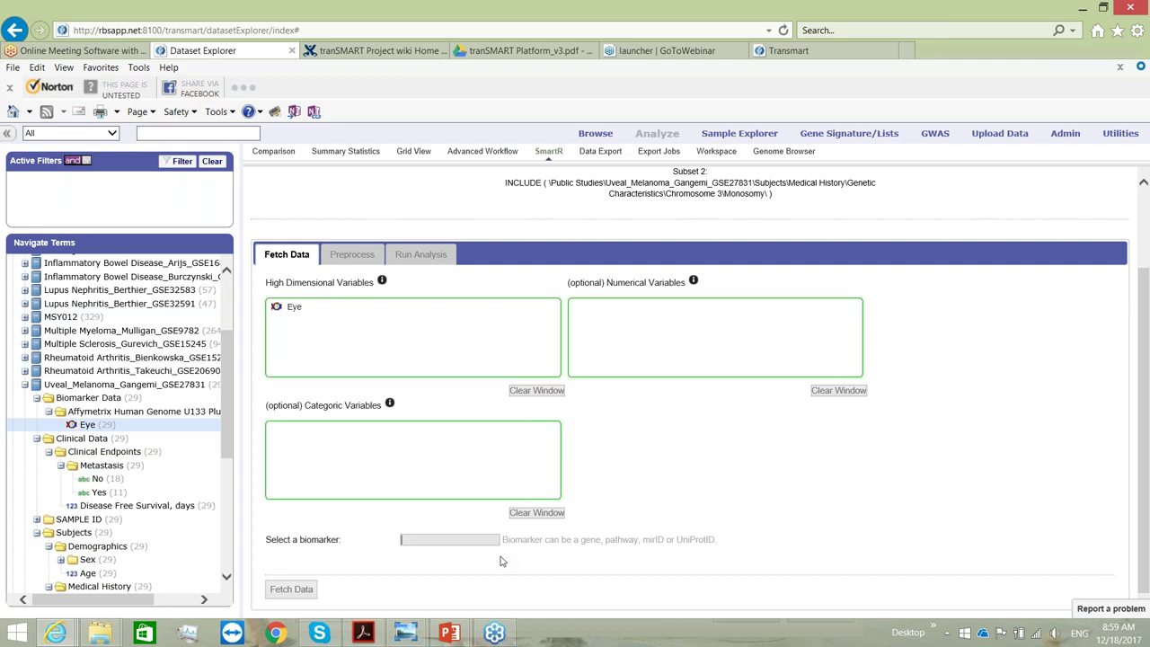
- Search the biomarkers for "mda" and add the gene IFIH1 to the heatmap workflow
text(a)
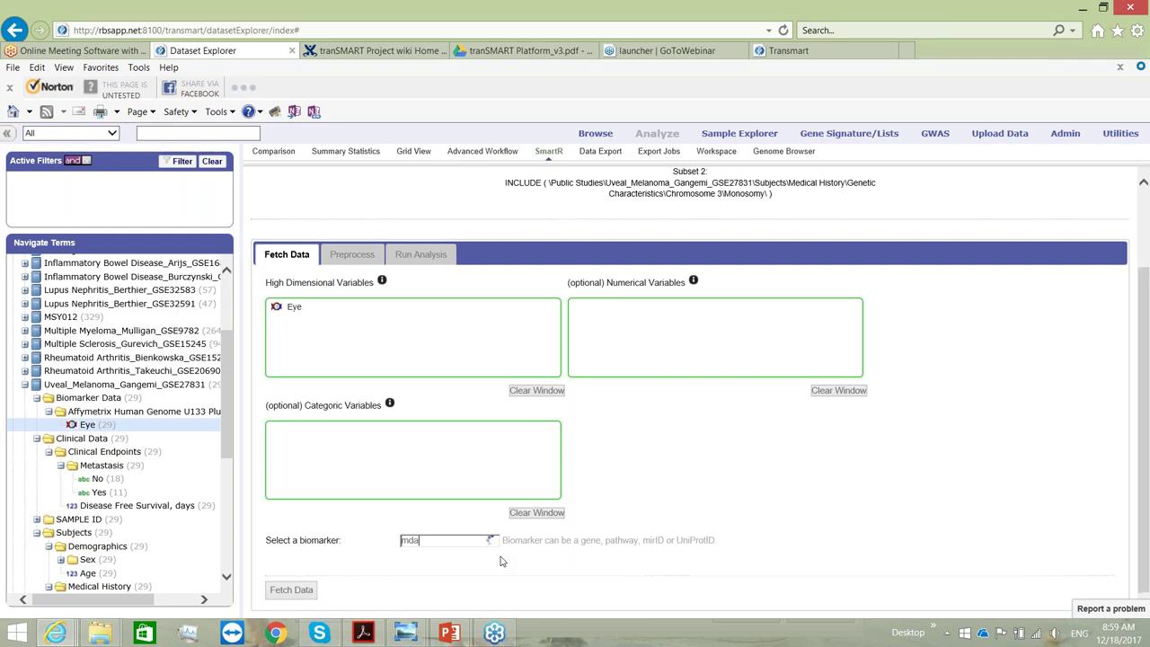
key(Down)
key(Down)
key(Down)
key(Down)
key(Down)
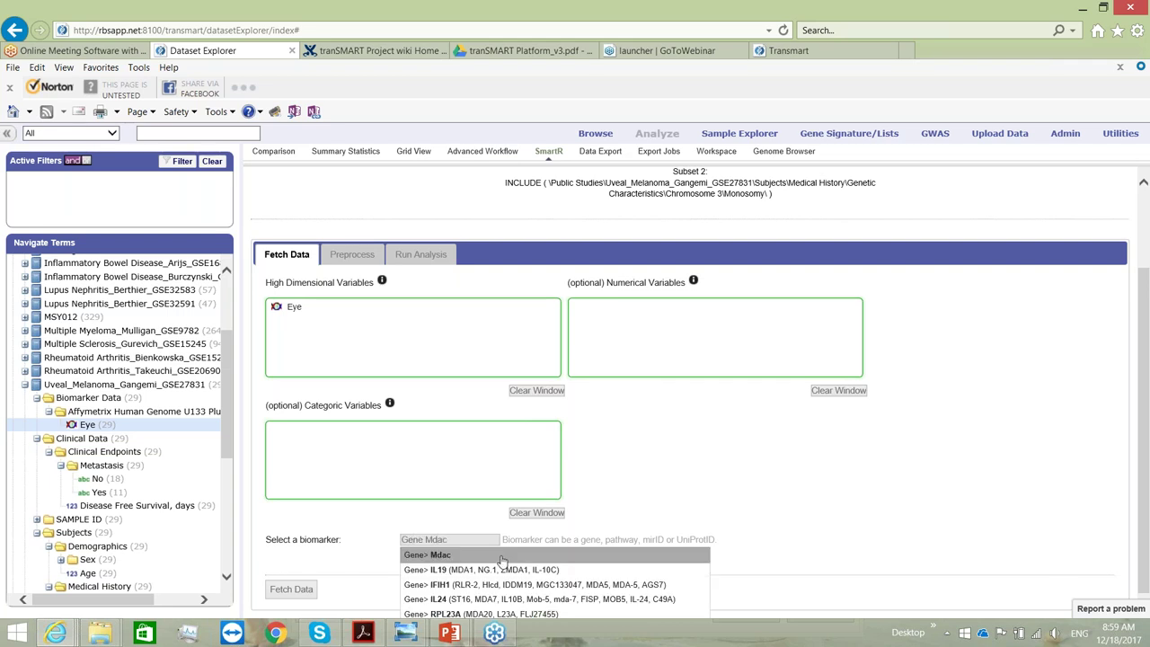
key(Up)
key(Up)
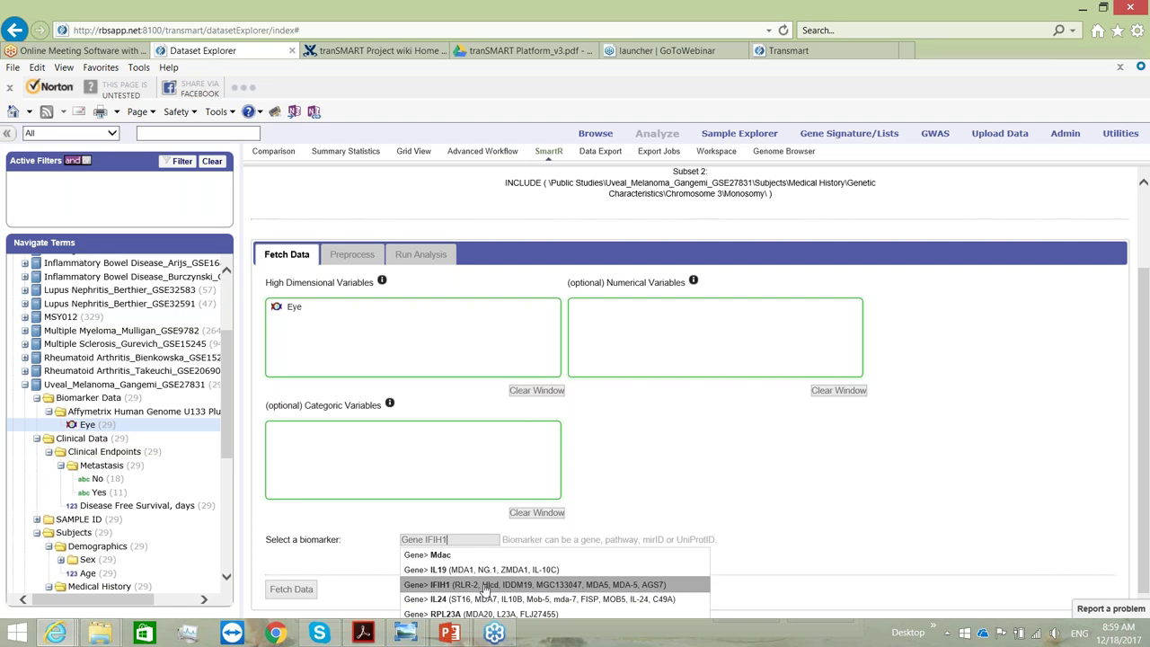
click(485, 586)
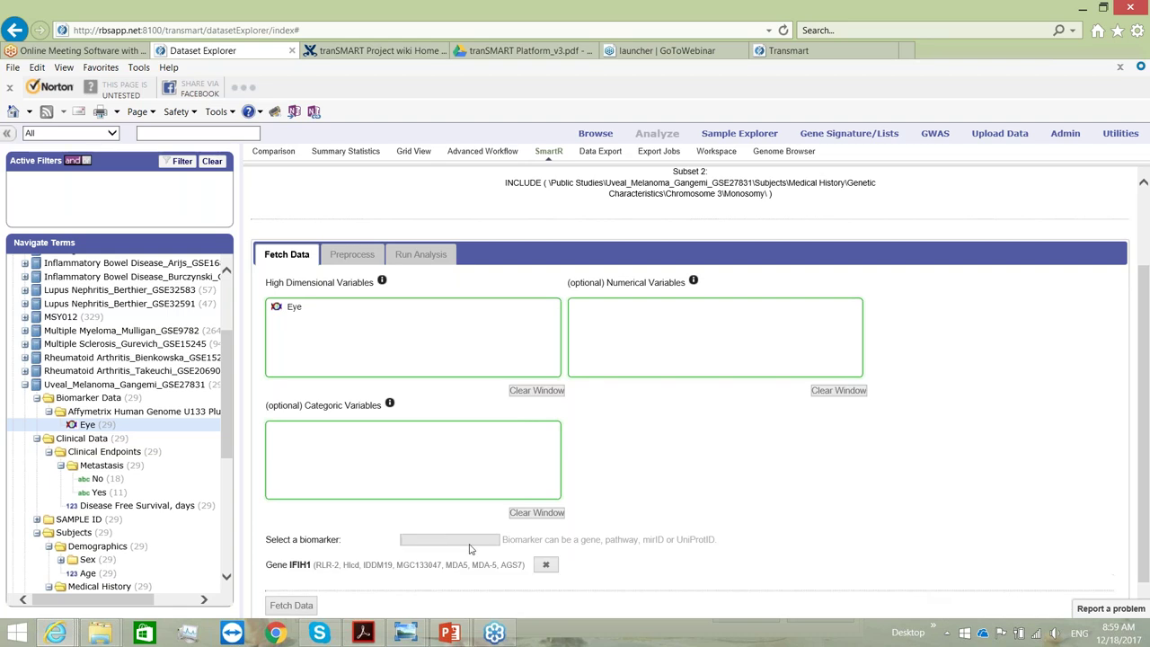
- Add the gene IL24 as a second biomarker from a search for "mda" and fetch the data
text(mda)
key(Down)
key(Down)
key(Down)
key(Down)
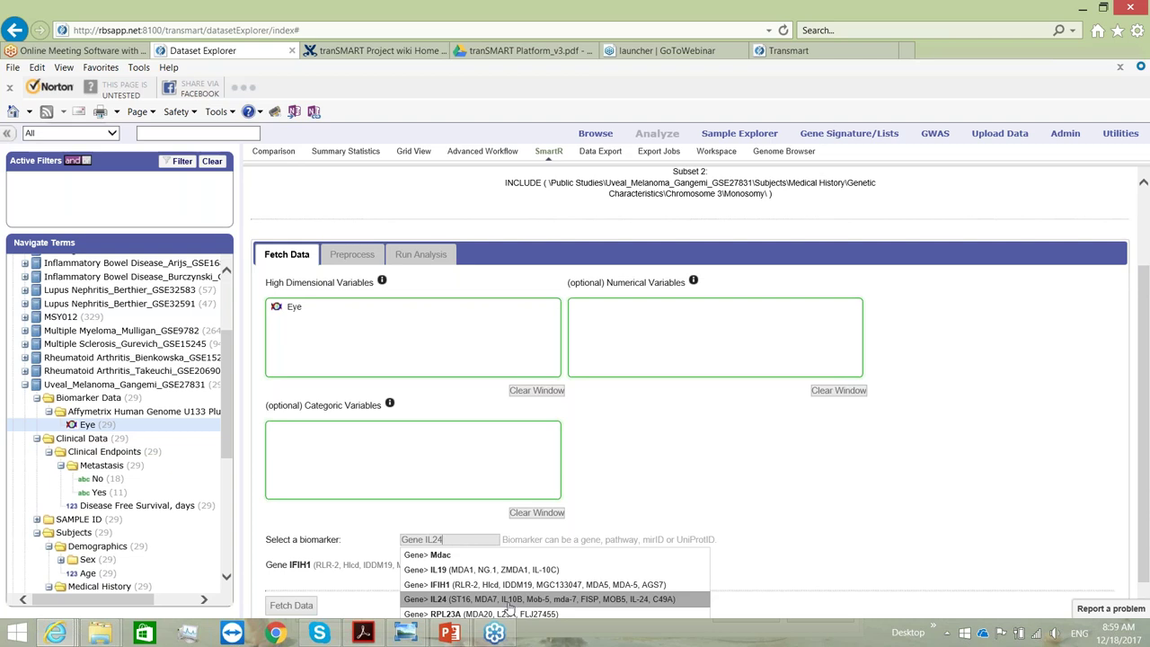
click(509, 603)
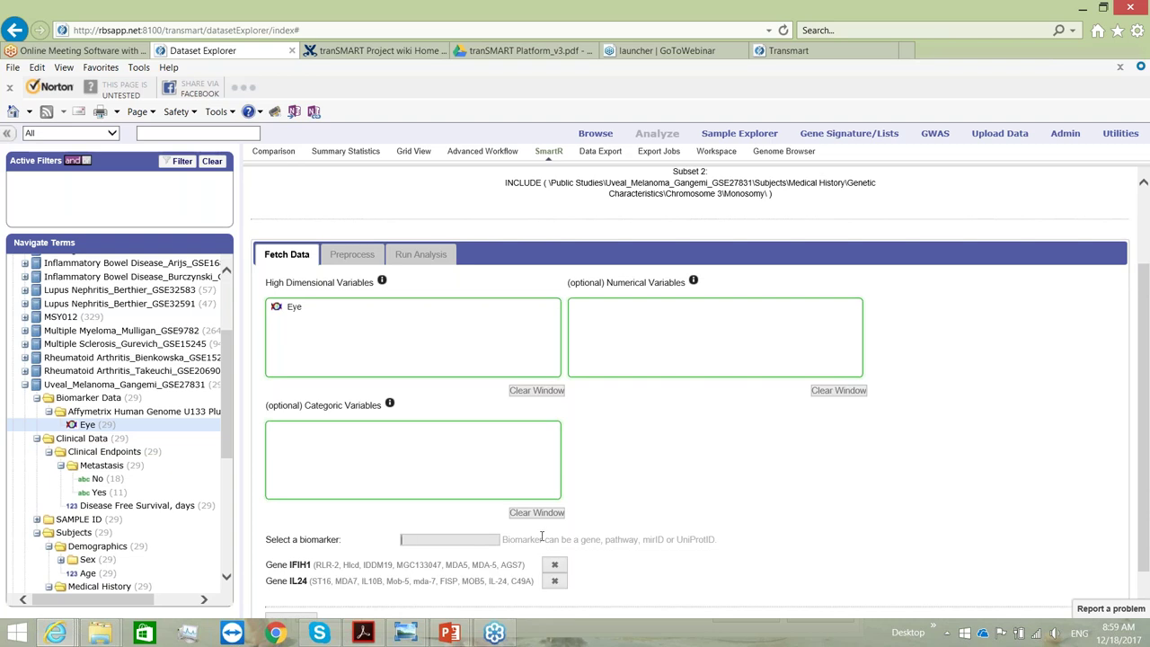
scroll(542, 537, down, 1)
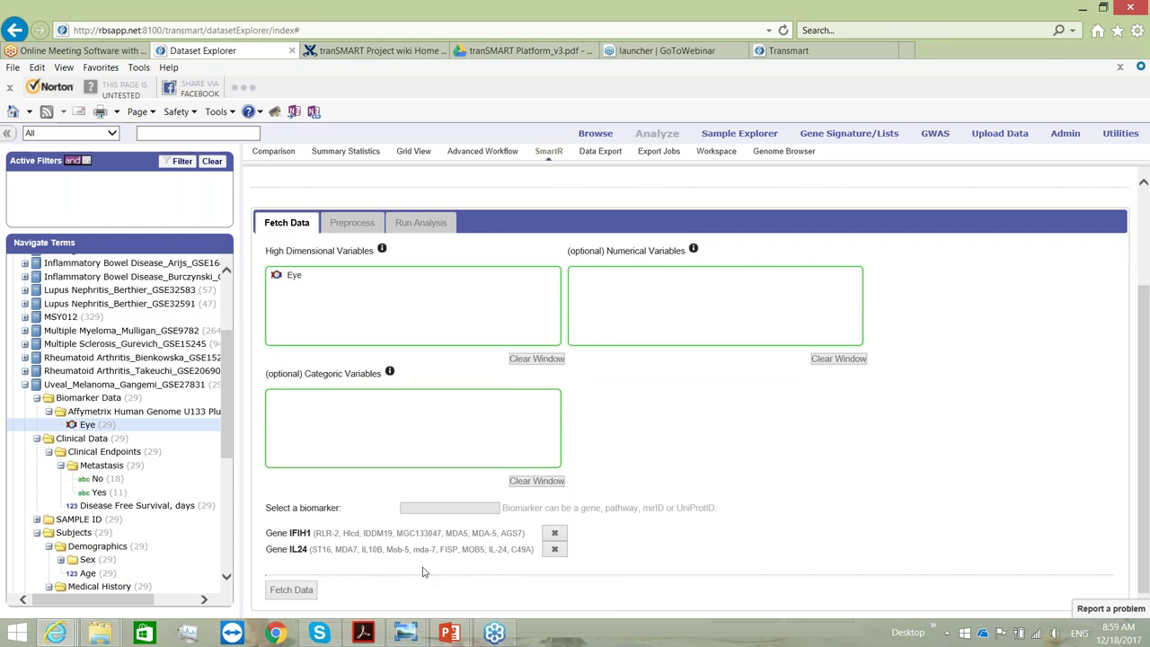
click(283, 591)
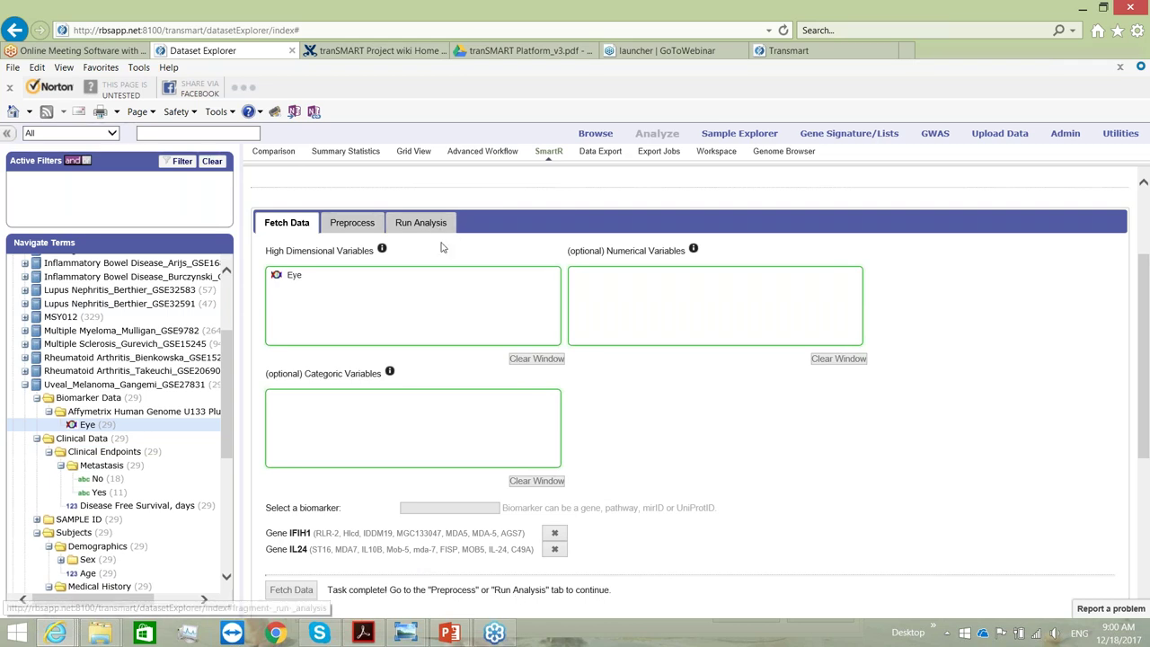
- Run the heatmap analysis on the fetched IFIH1 and IL24 data with the default ranking criteria, and examine the plot and its statistics table
click(342, 231)
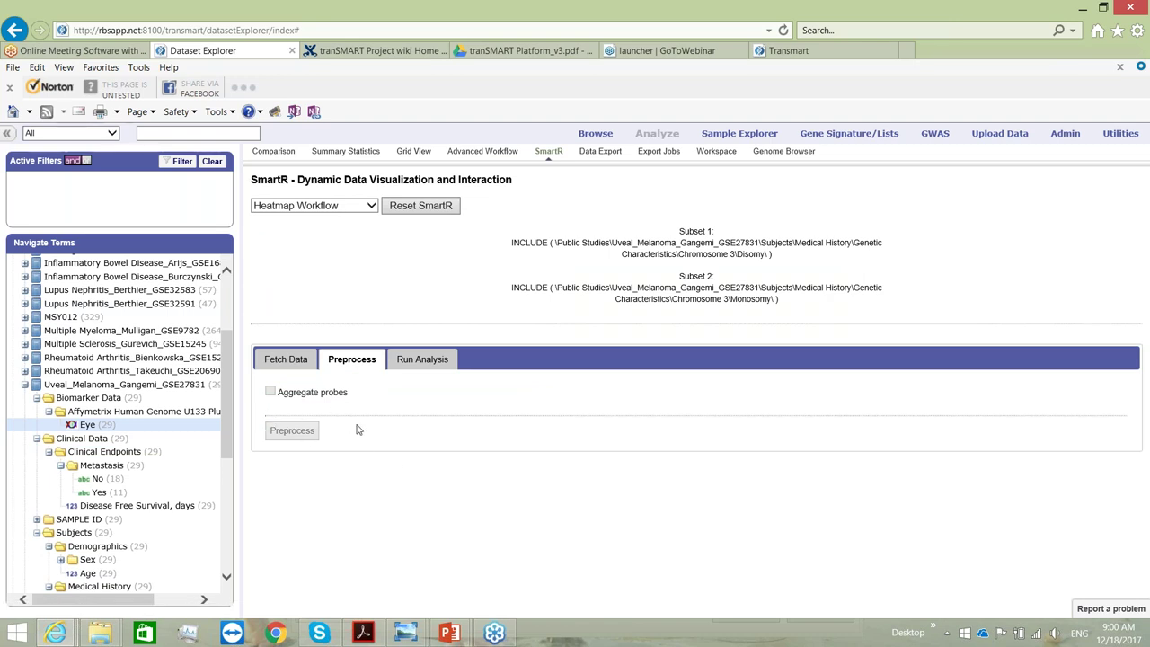
click(411, 361)
scroll(519, 408, down, 3)
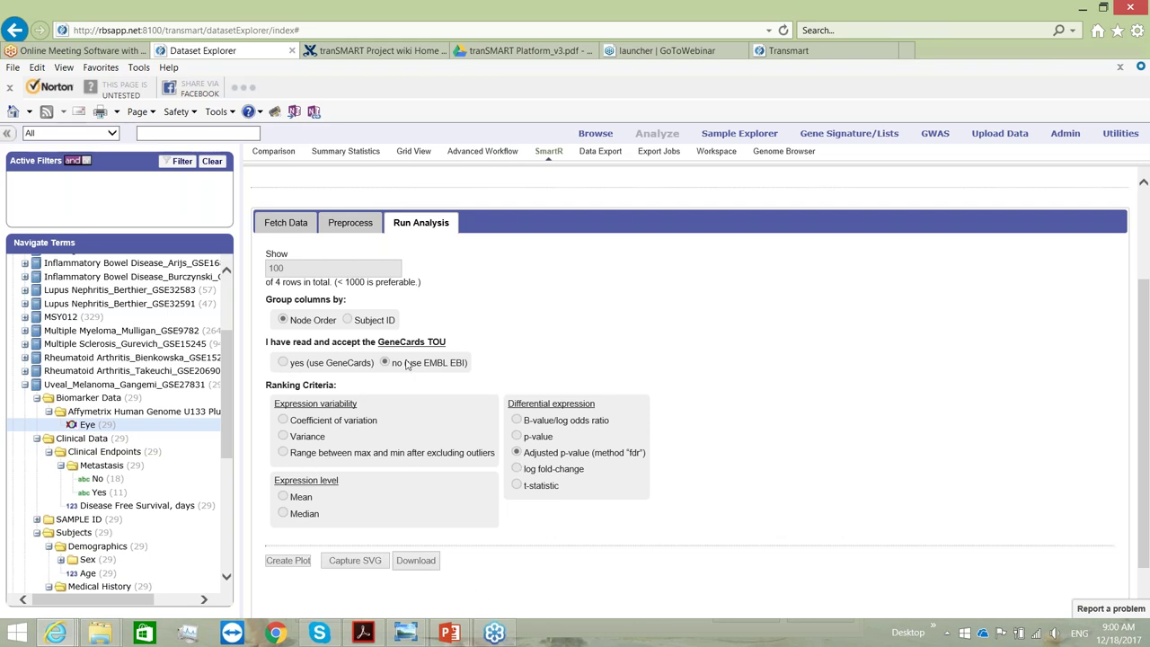
click(277, 564)
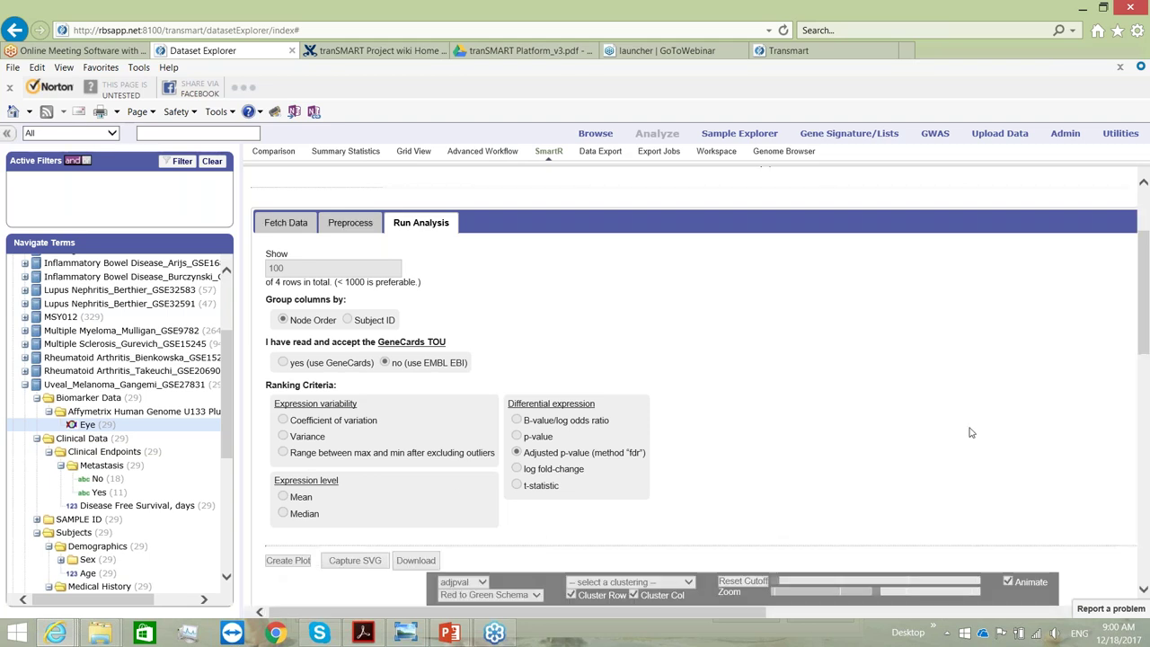
scroll(970, 433, down, 4)
scroll(970, 432, down, 5)
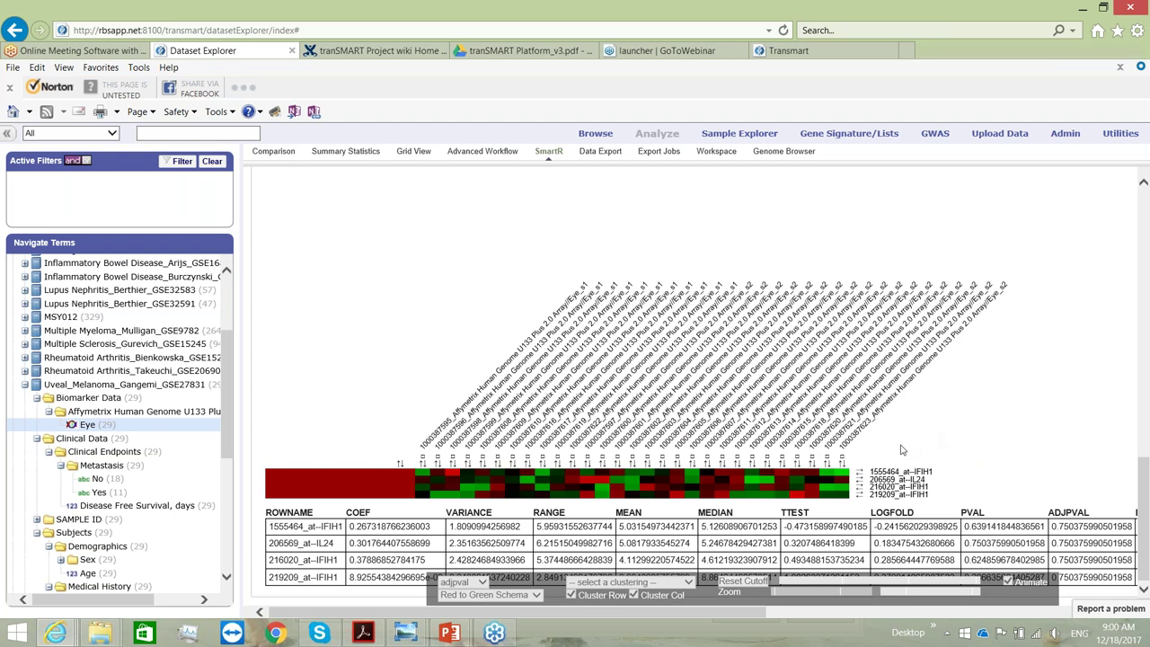
mouse_move(750, 484)
scroll(1001, 424, up, 10)
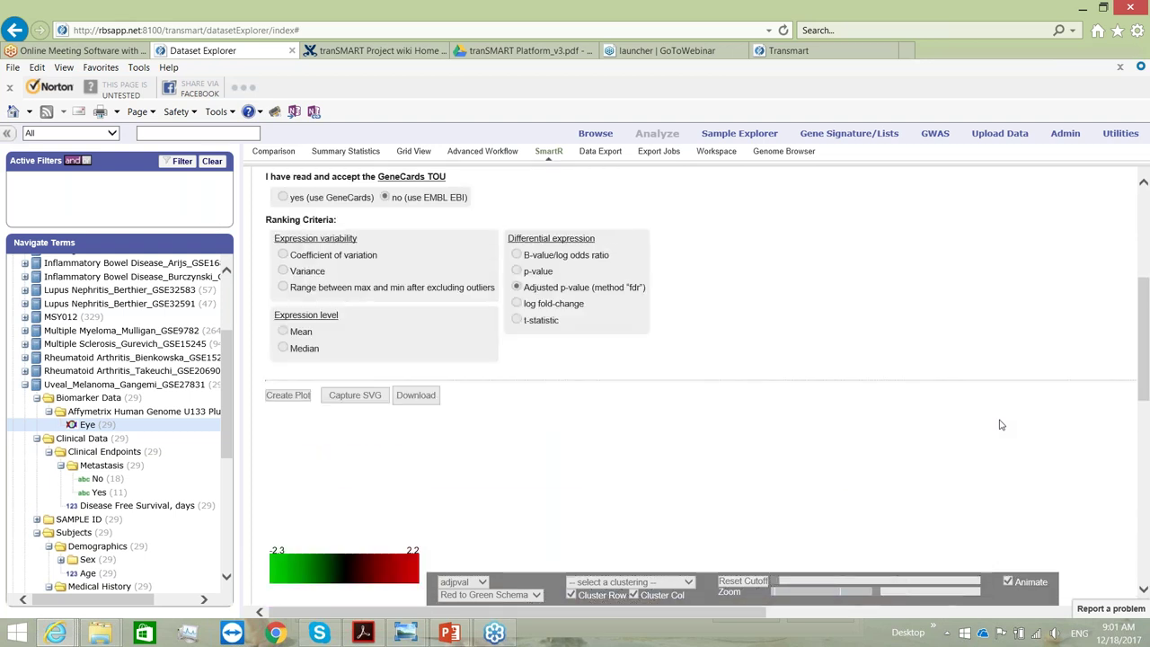
scroll(1001, 424, up, 5)
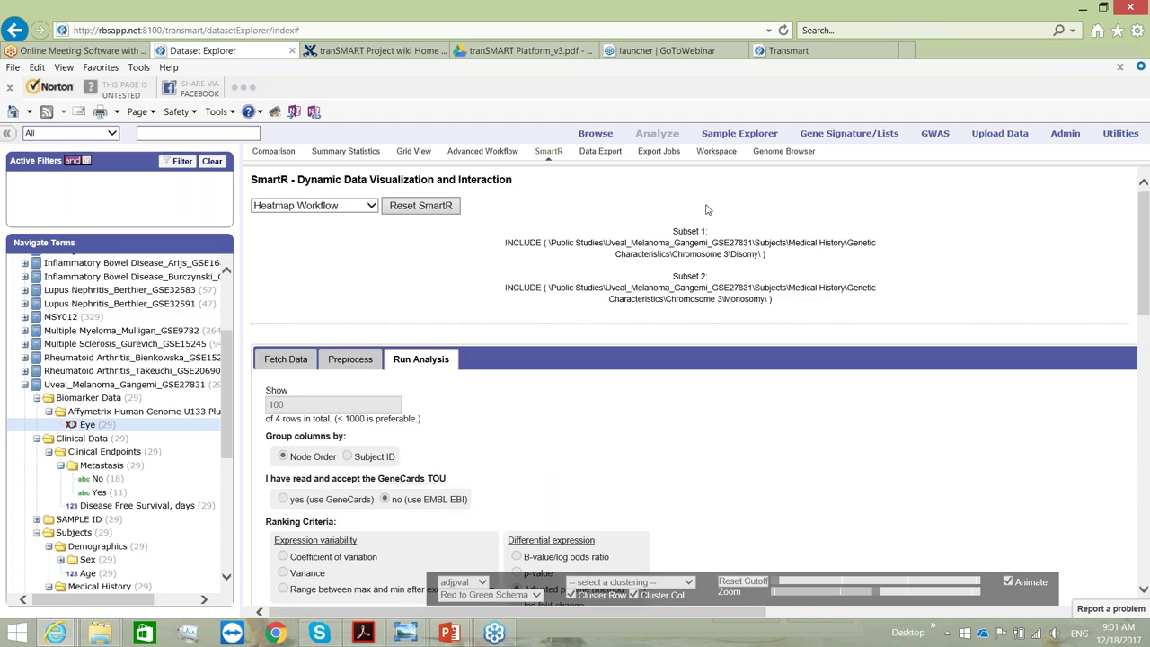